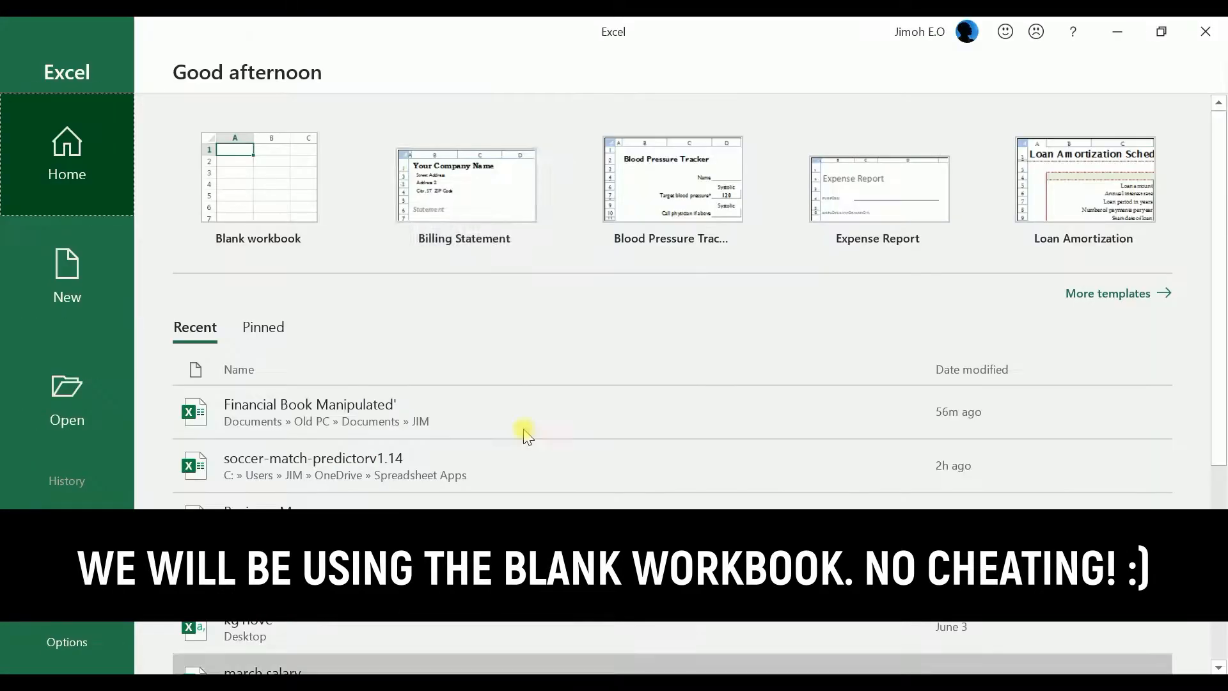
# - Create a new blank workbook from the start screen
pyautogui.click(279, 171)
pyautogui.press('F9')
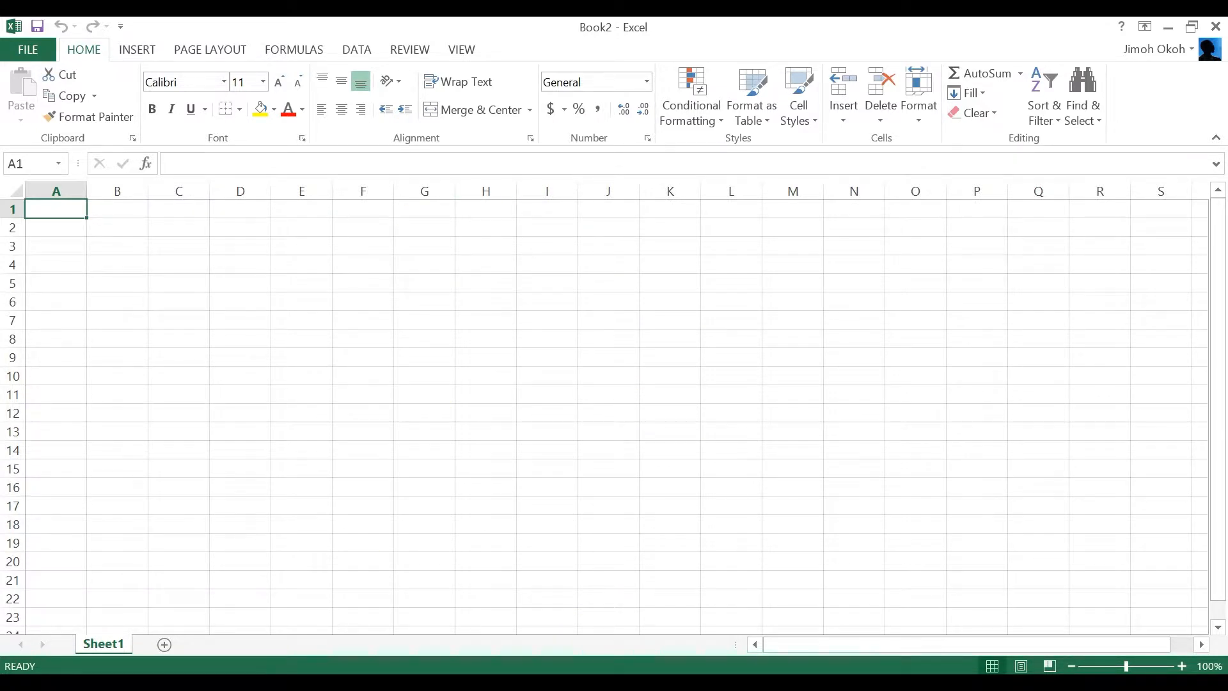
pyautogui.moveTo(592, 683)
pyautogui.click(592, 601)
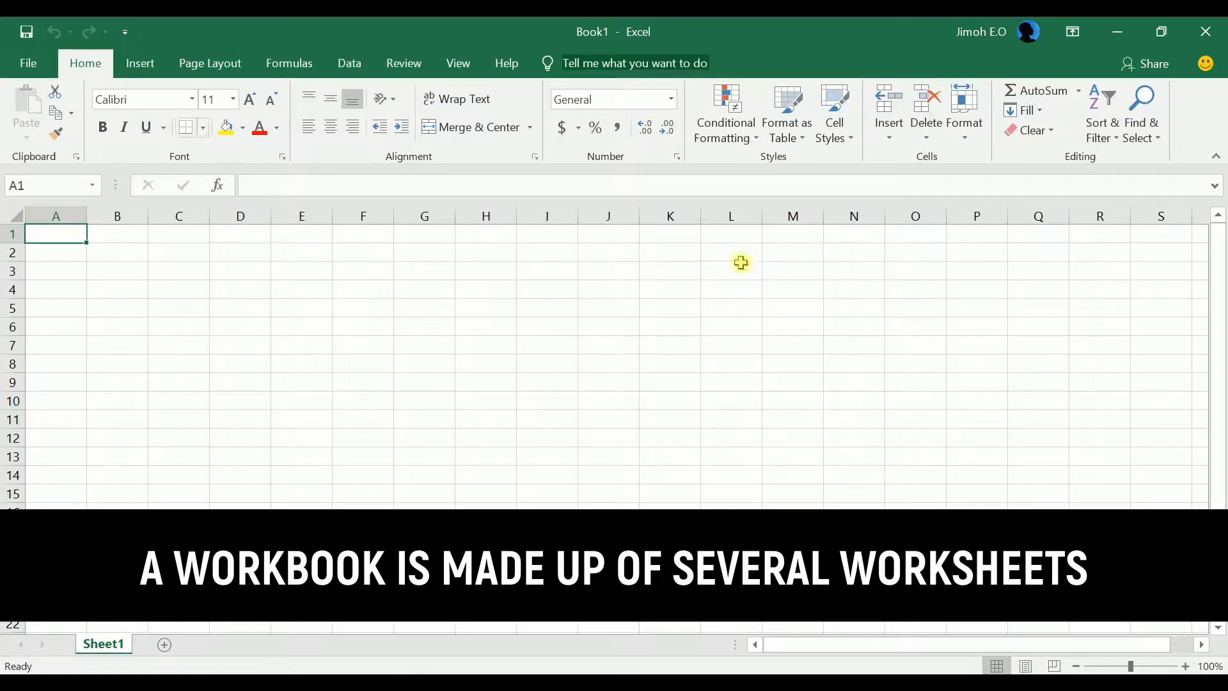
# - Add two new worksheets to the workbook, view the sheets and return to Sheet1
pyautogui.click(164, 645)
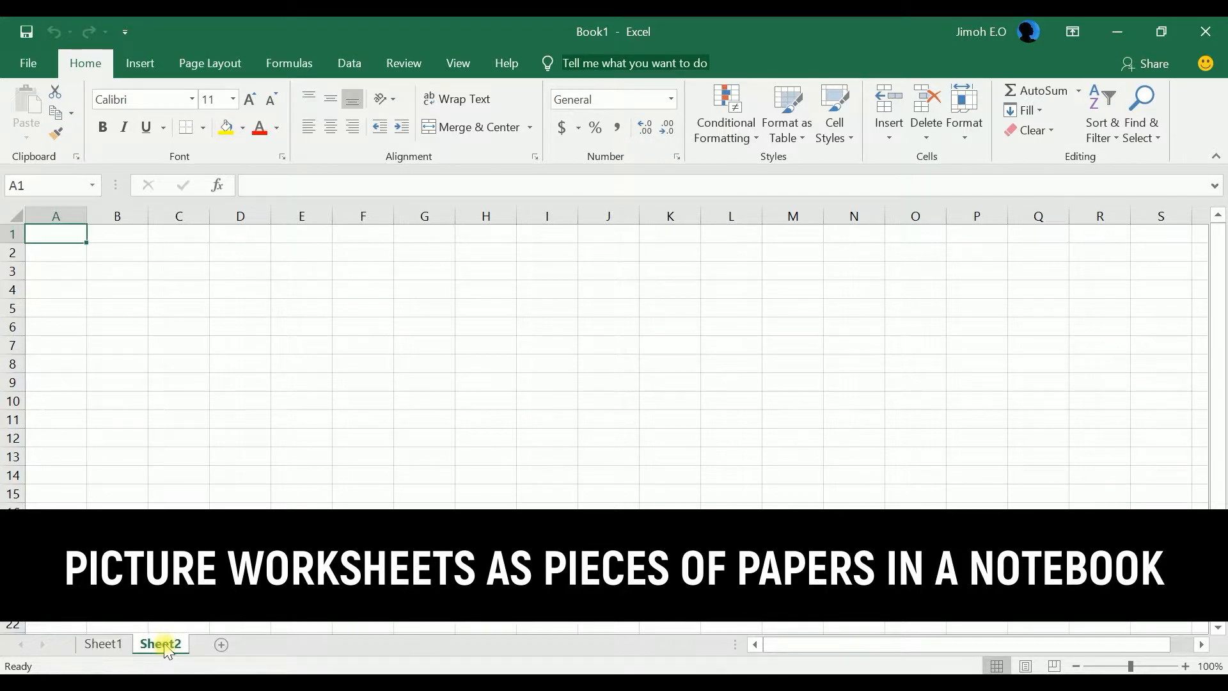
pyautogui.click(221, 645)
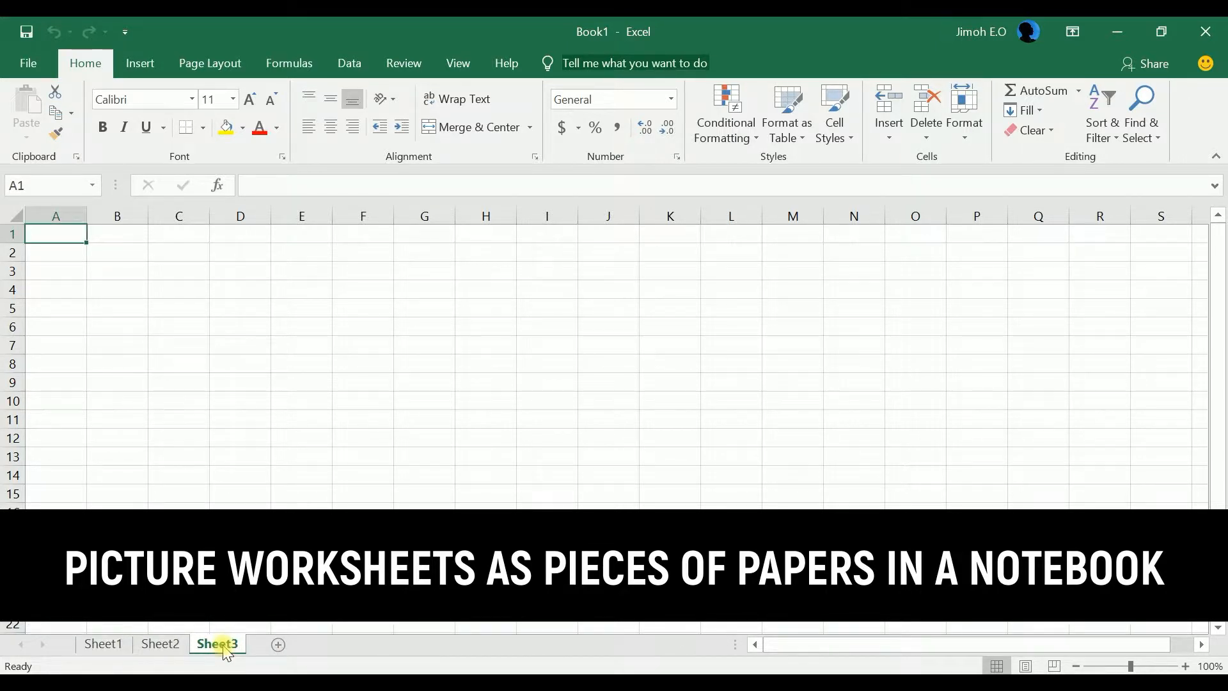
pyautogui.click(114, 646)
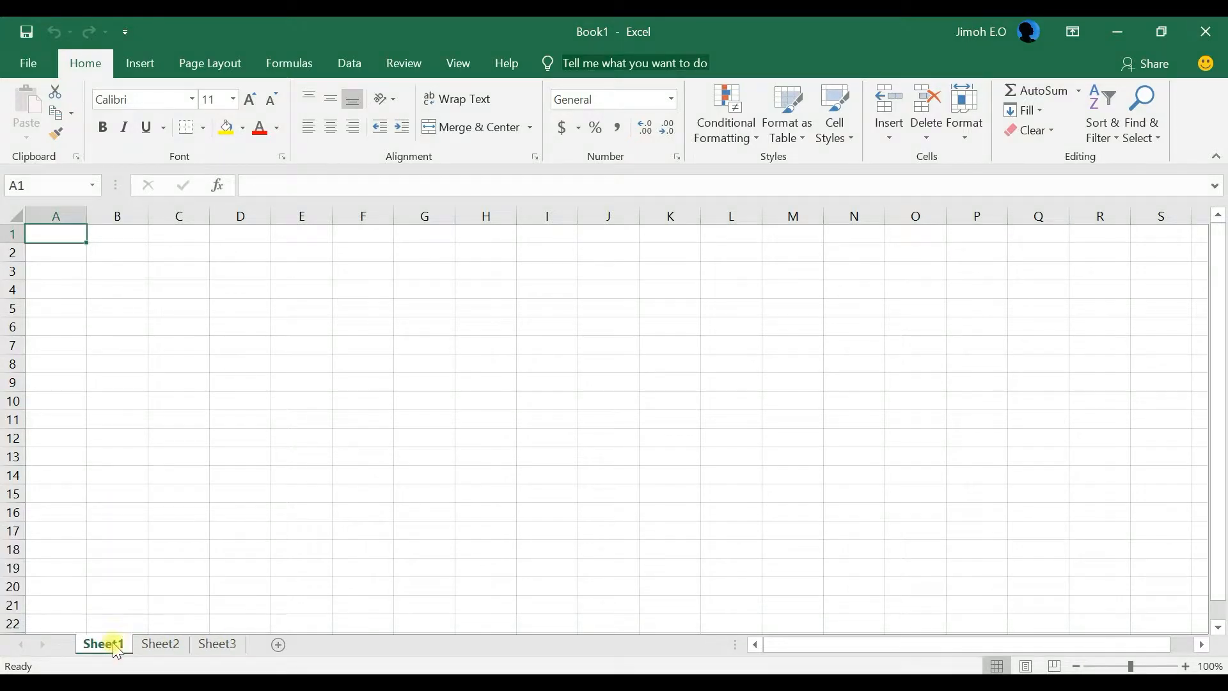
pyautogui.click(146, 645)
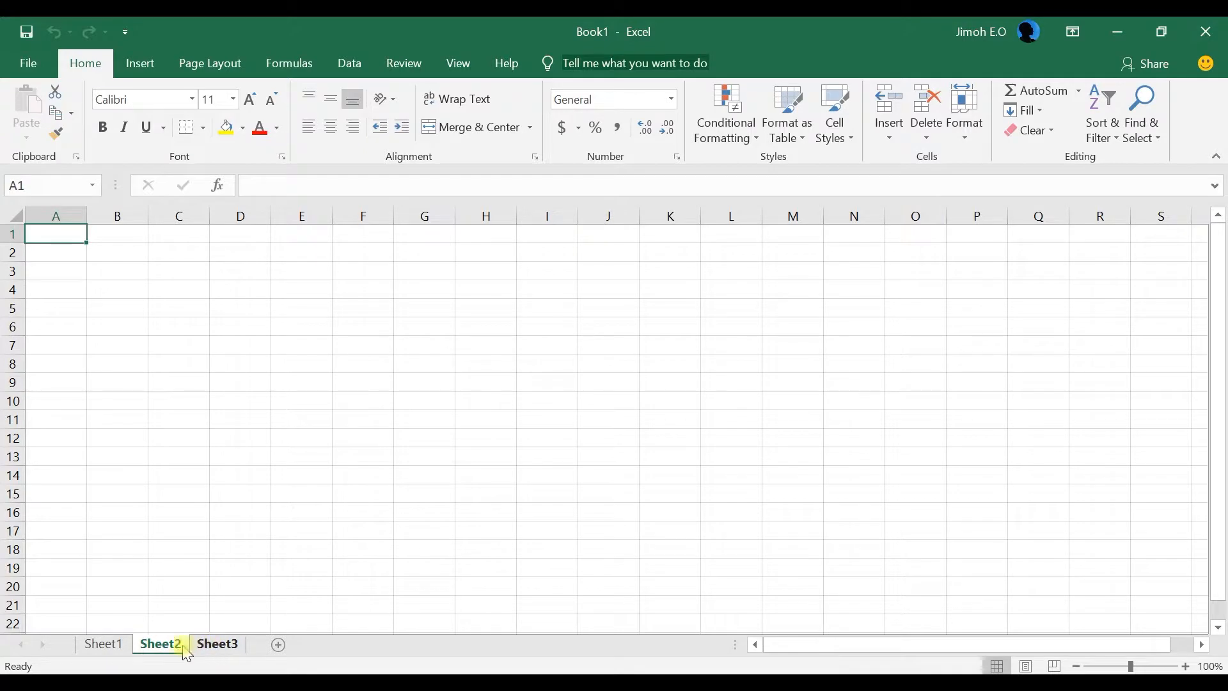
pyautogui.click(112, 646)
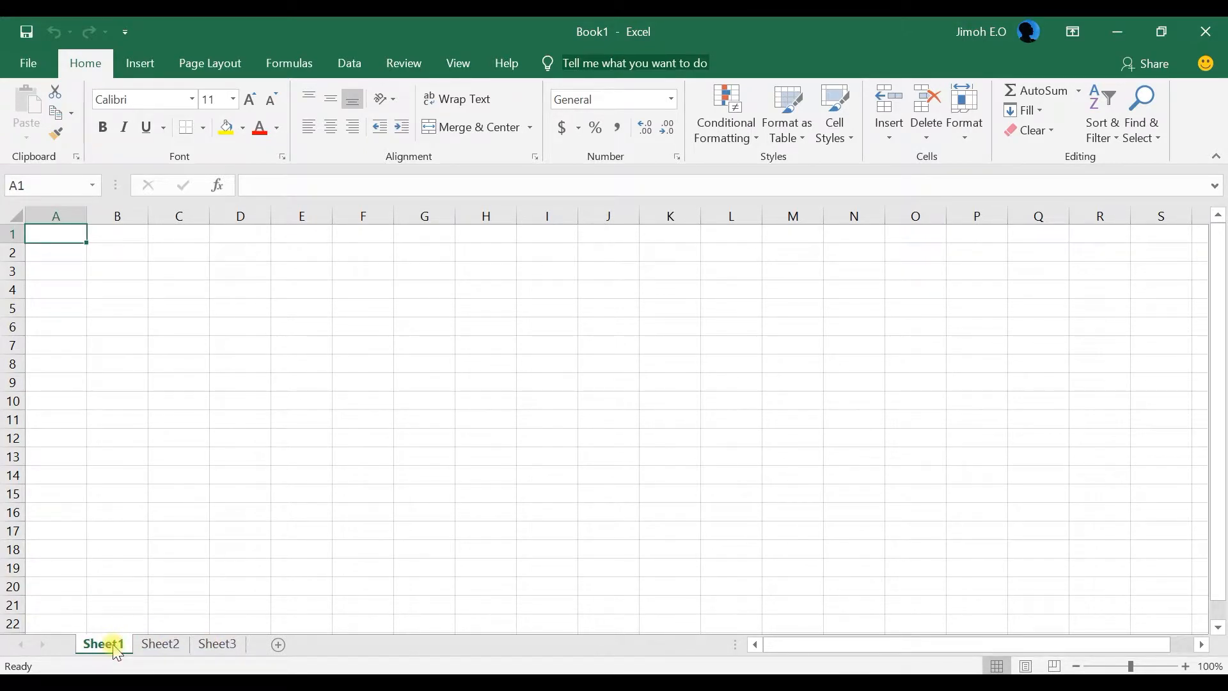
# - Rename the Sheet1 worksheet as INCOME
pyautogui.rightClick(116, 649)
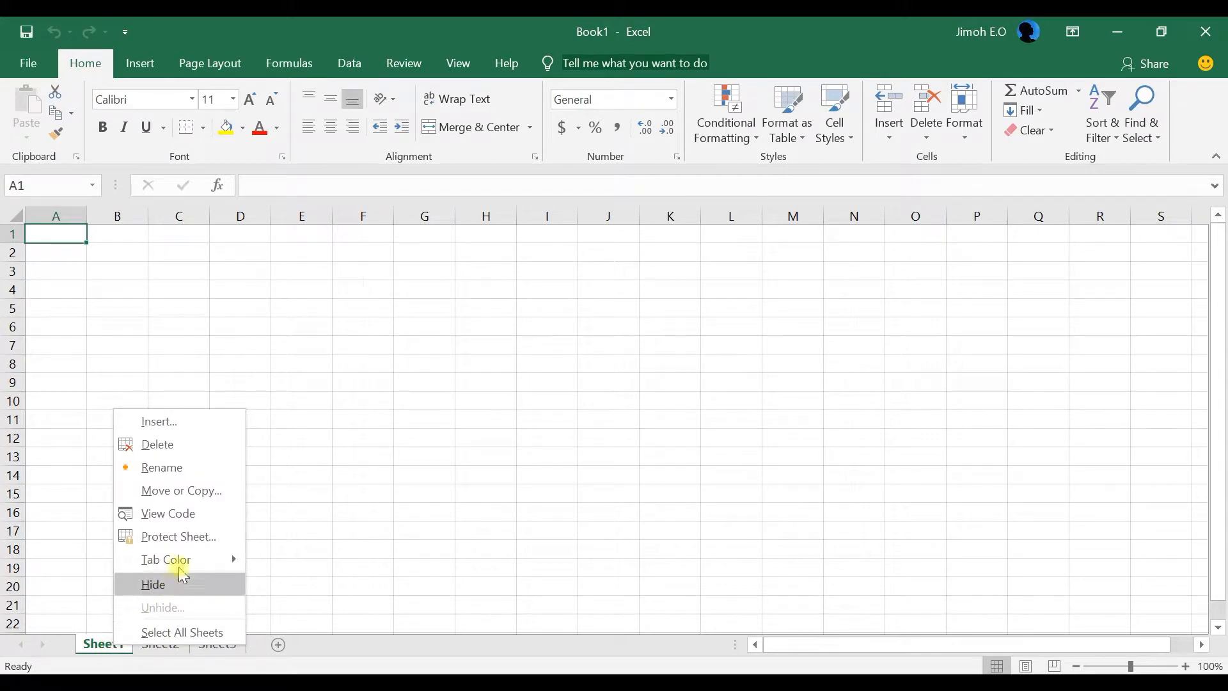
pyautogui.click(189, 468)
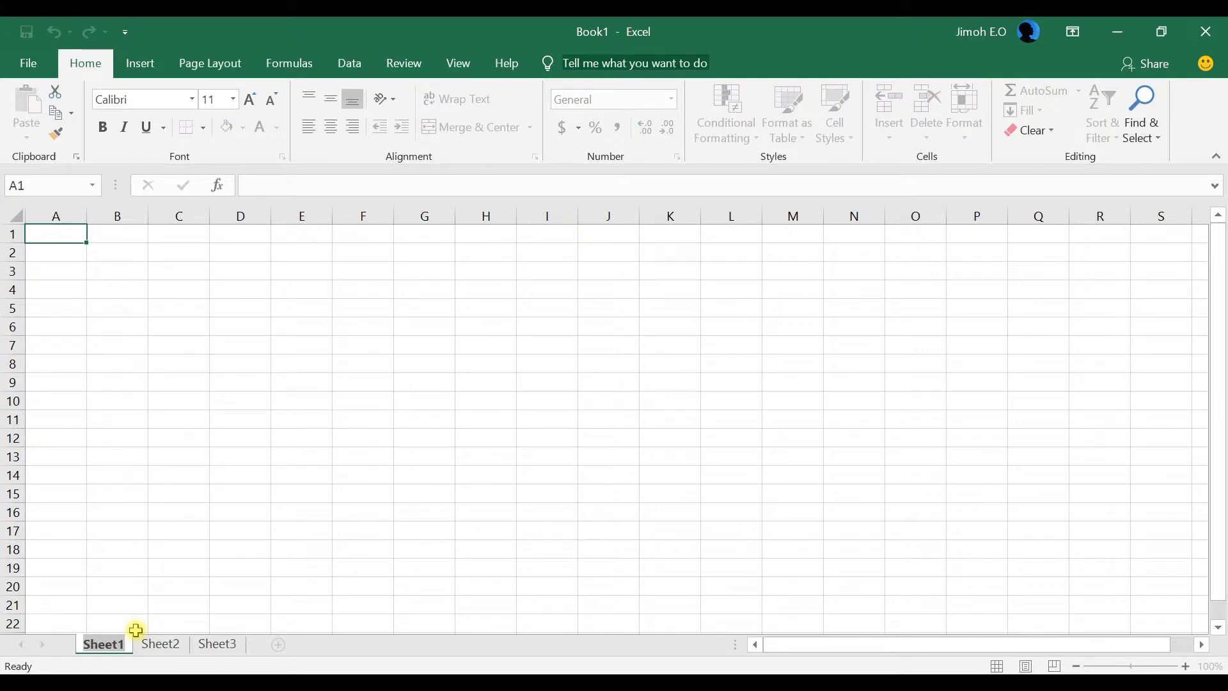
pyautogui.write('INCO')
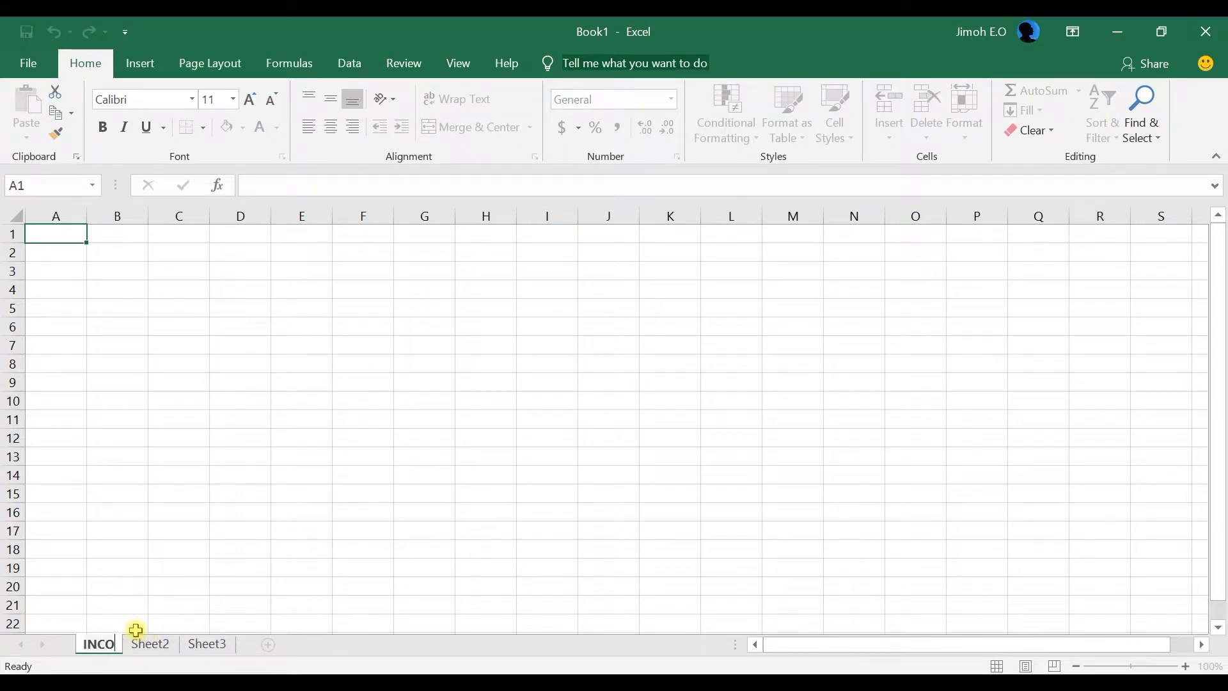
pyautogui.write('ME')
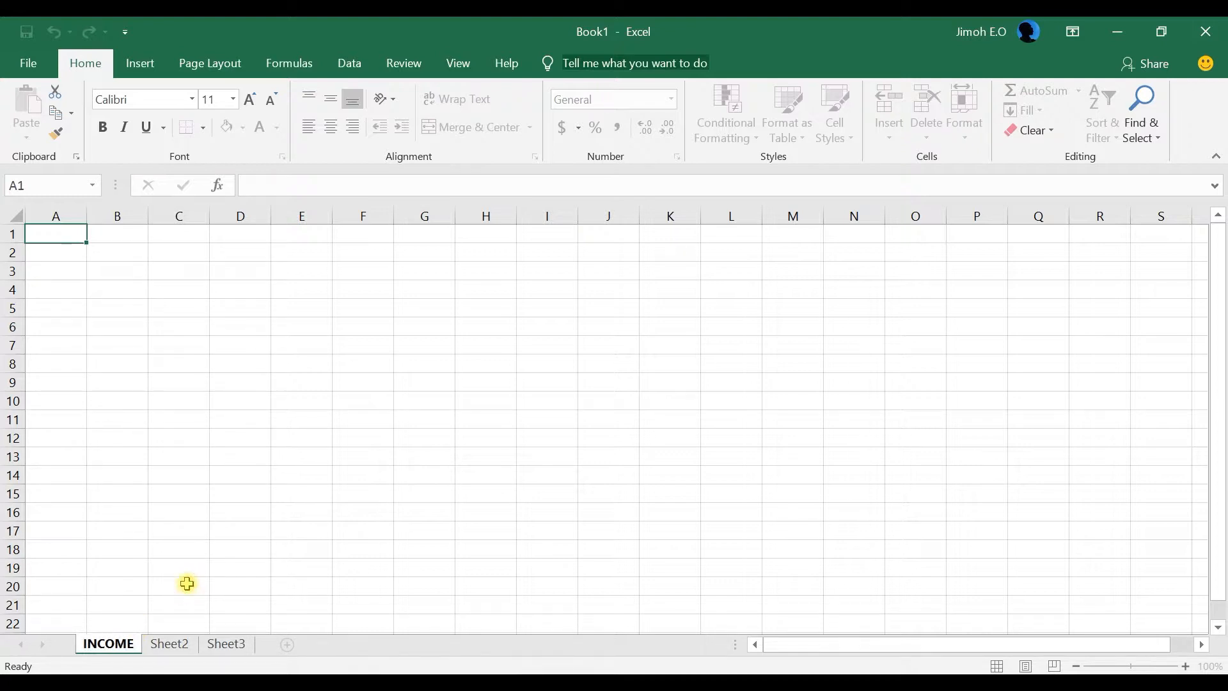
pyautogui.press('Return')
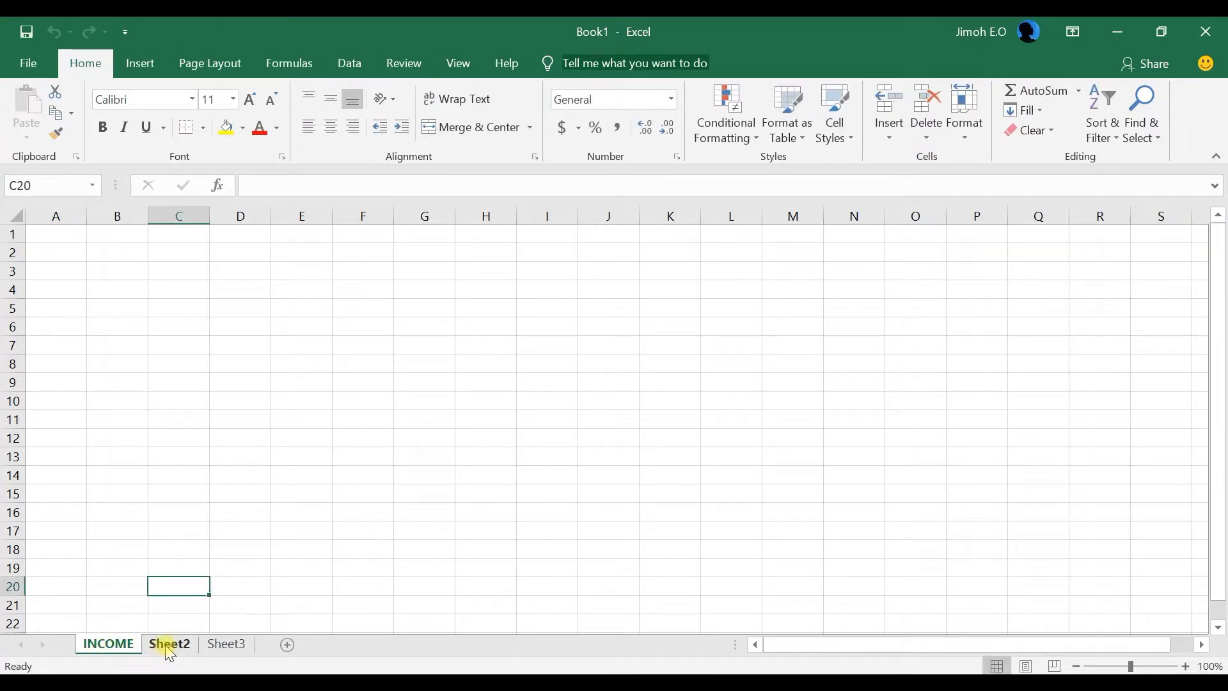
# - Rename the Sheet2 worksheet as EXPENSES
pyautogui.click(162, 646)
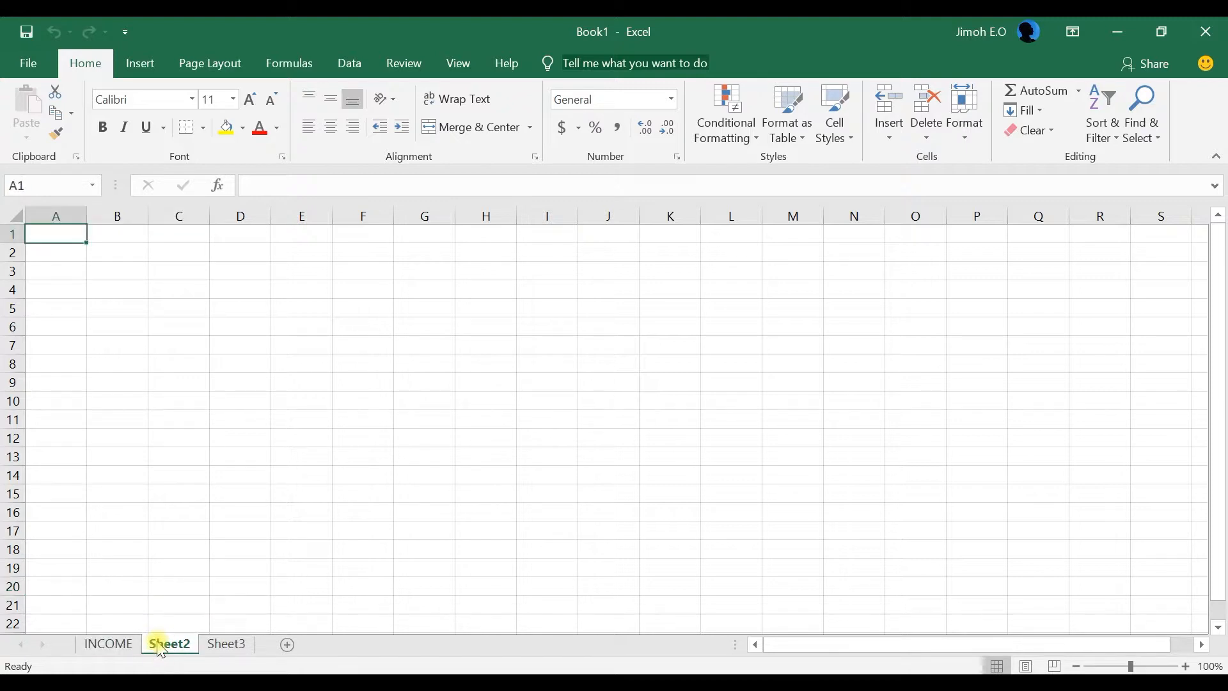
pyautogui.rightClick(158, 646)
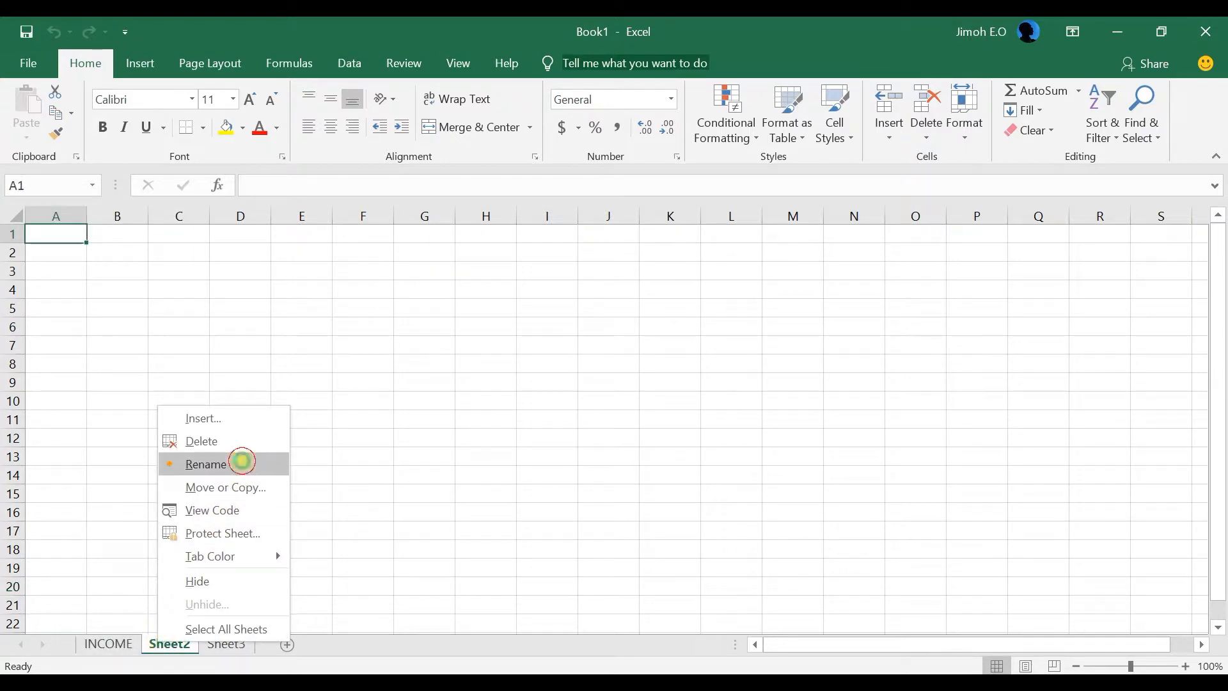
pyautogui.click(242, 462)
pyautogui.write('E')
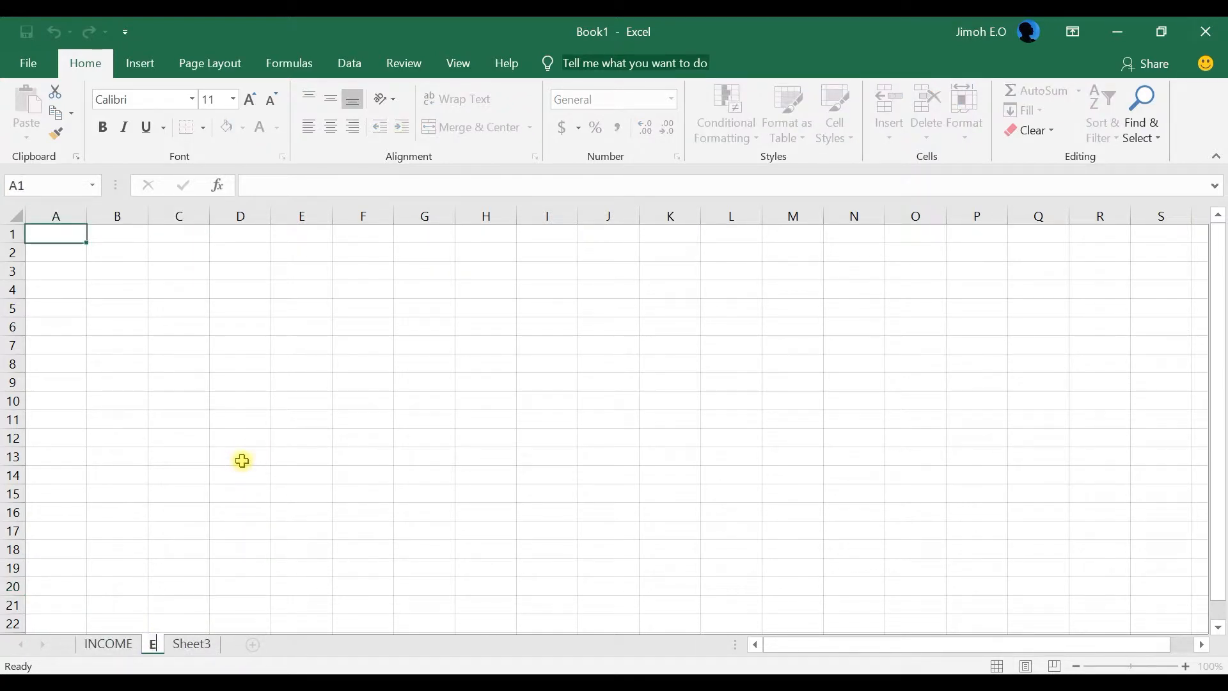
pyautogui.write('XPENSES')
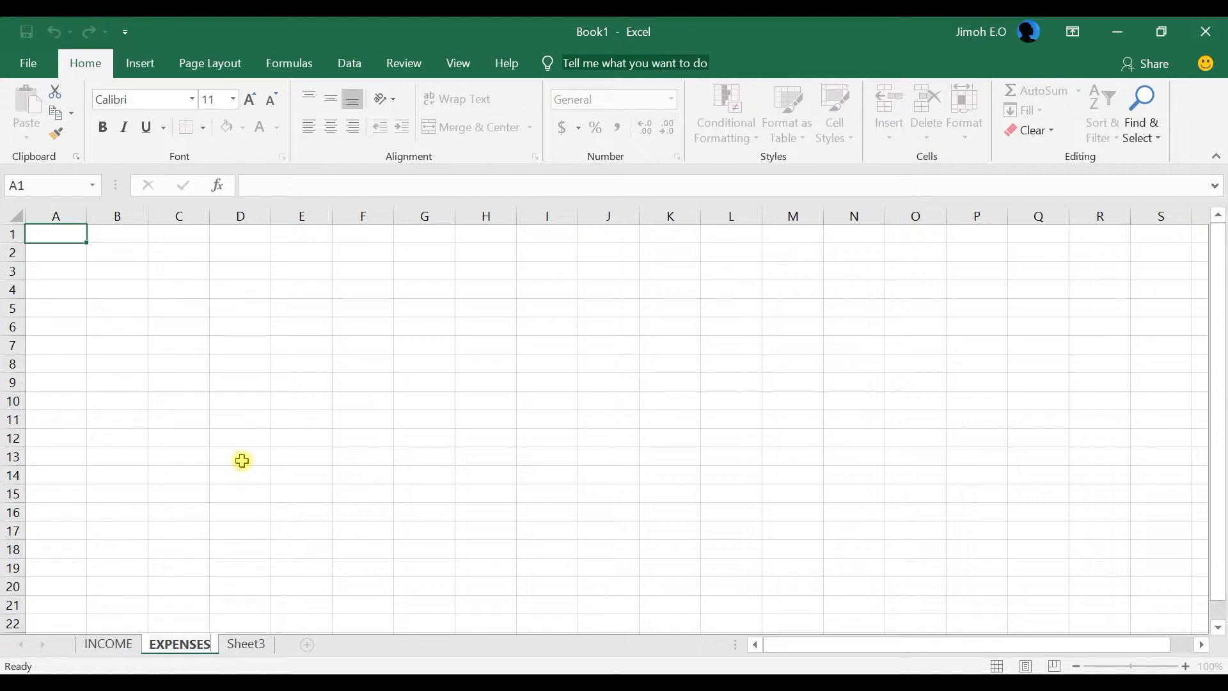
pyautogui.click(242, 461)
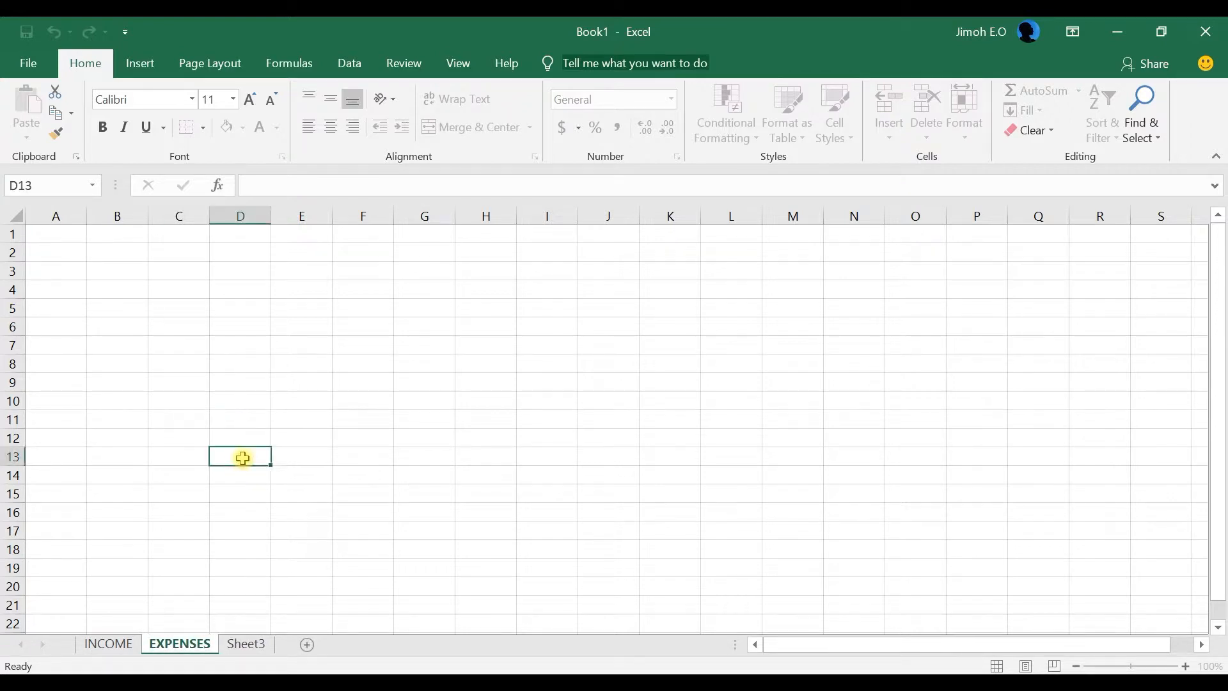
# - Set the INCOME sheet's tab color to green and the EXPENSES sheet's tab color to gold
pyautogui.rightClick(121, 645)
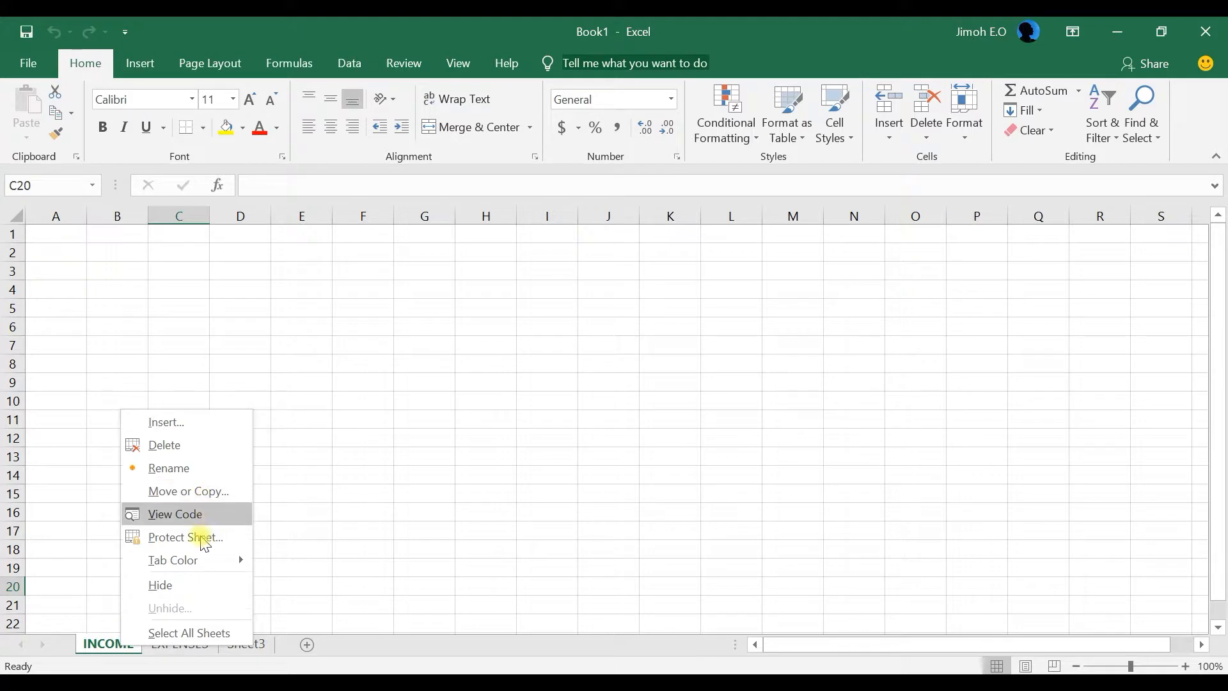
pyautogui.moveTo(202, 565)
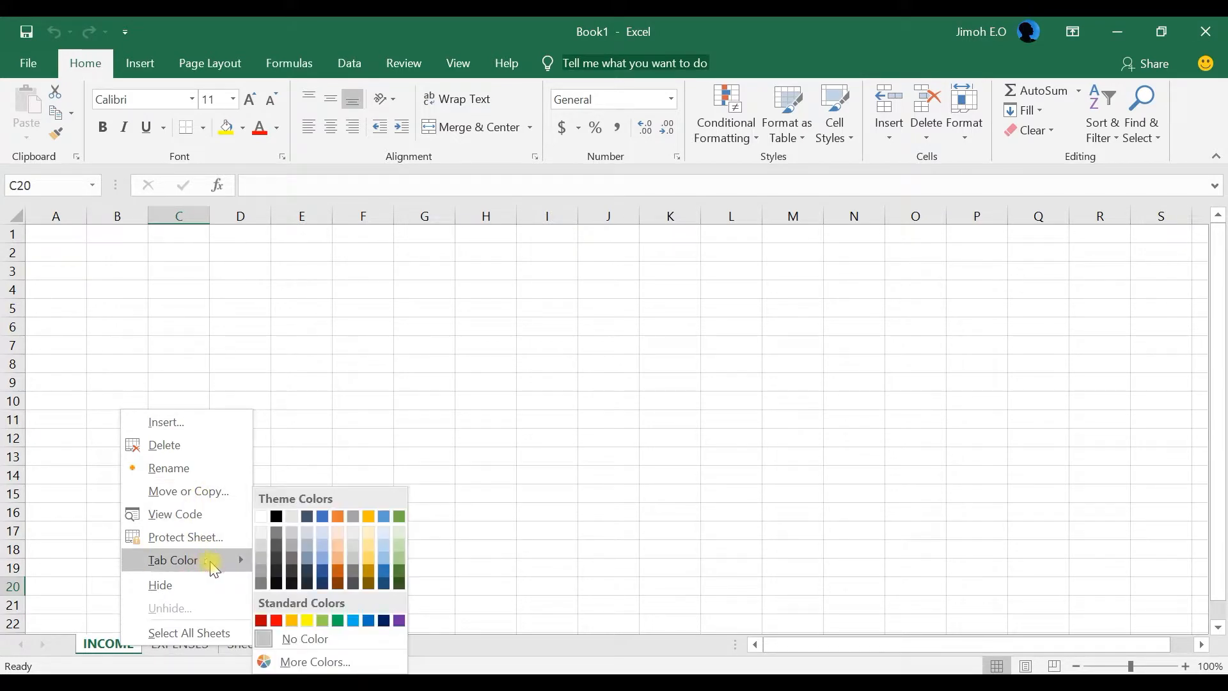
pyautogui.click(337, 621)
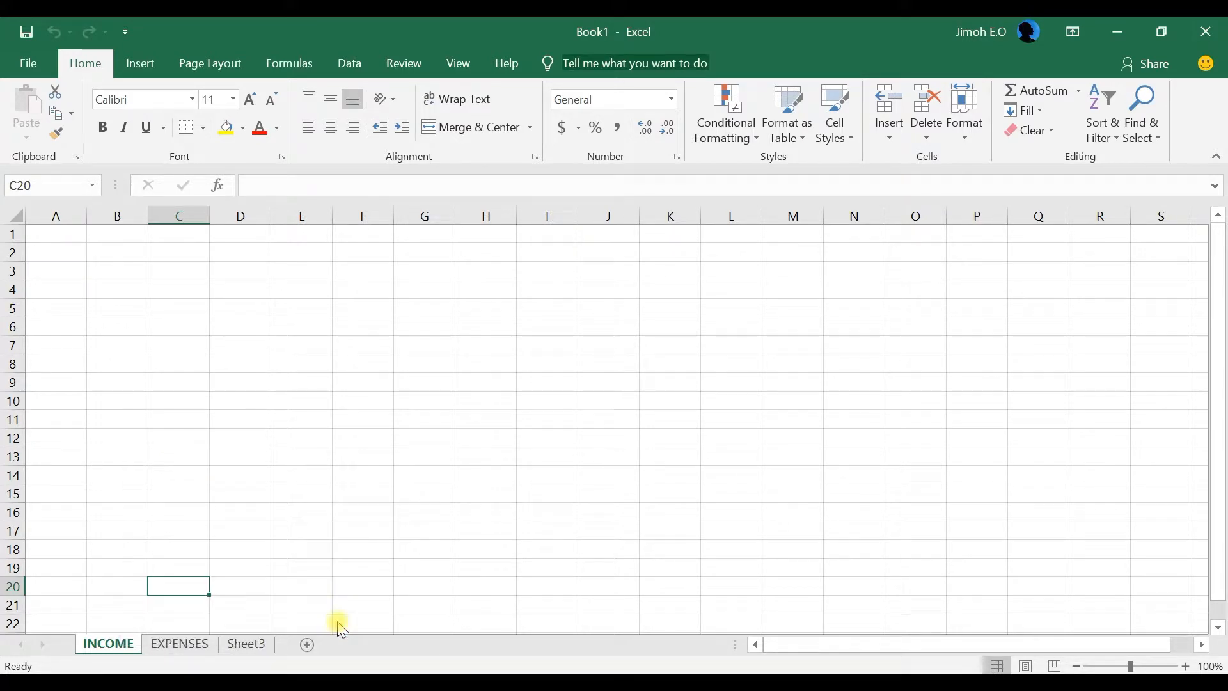
pyautogui.click(184, 648)
pyautogui.rightClick(182, 644)
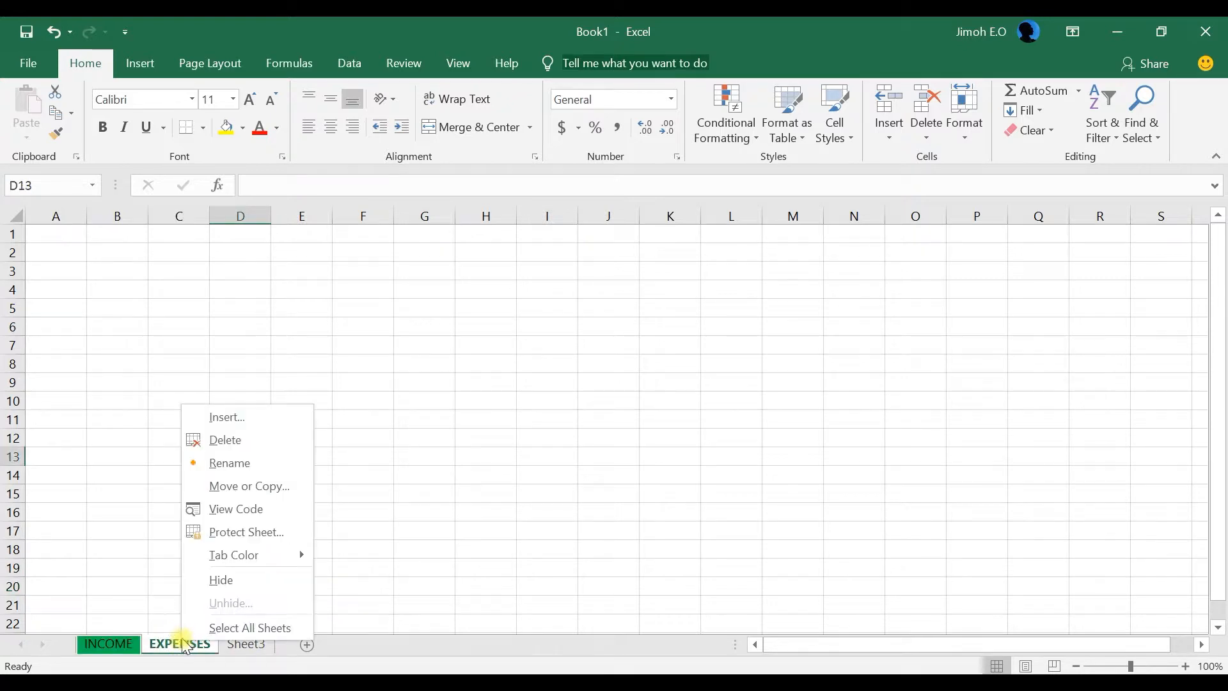
pyautogui.moveTo(270, 563)
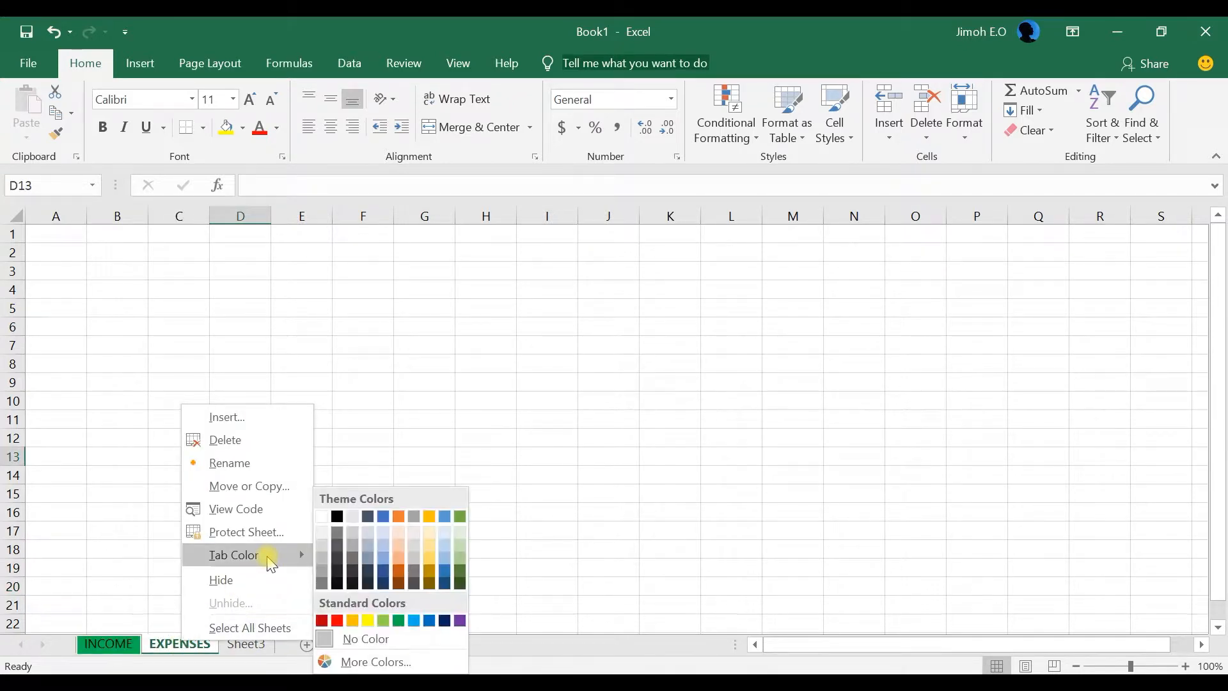
pyautogui.click(429, 516)
# - Switch between the INCOME, EXPENSES and Sheet3 worksheets to compare their tab colors
pyautogui.click(267, 646)
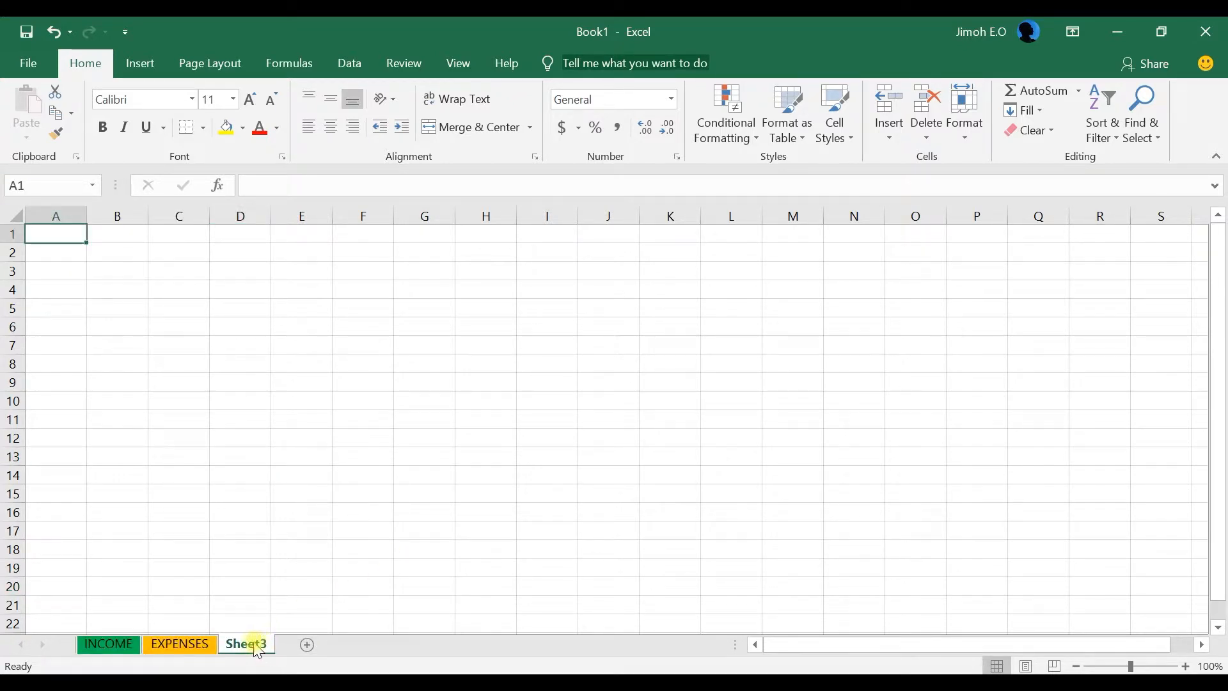
pyautogui.click(193, 646)
pyautogui.click(117, 651)
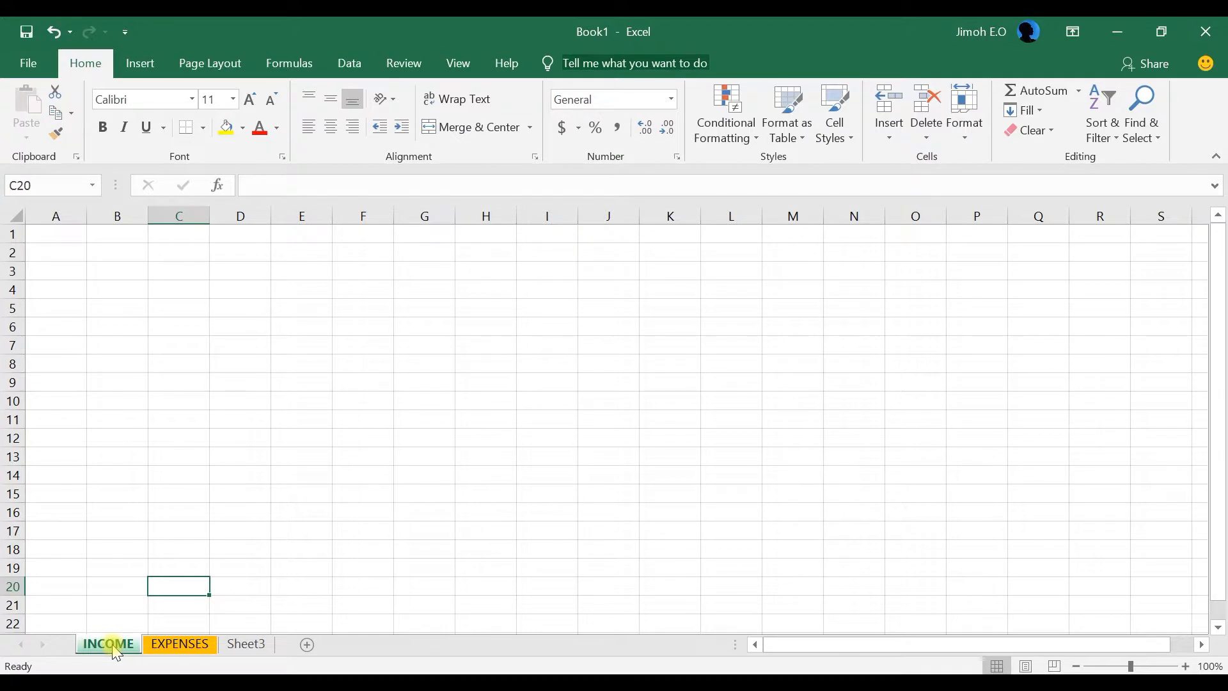
pyautogui.click(185, 647)
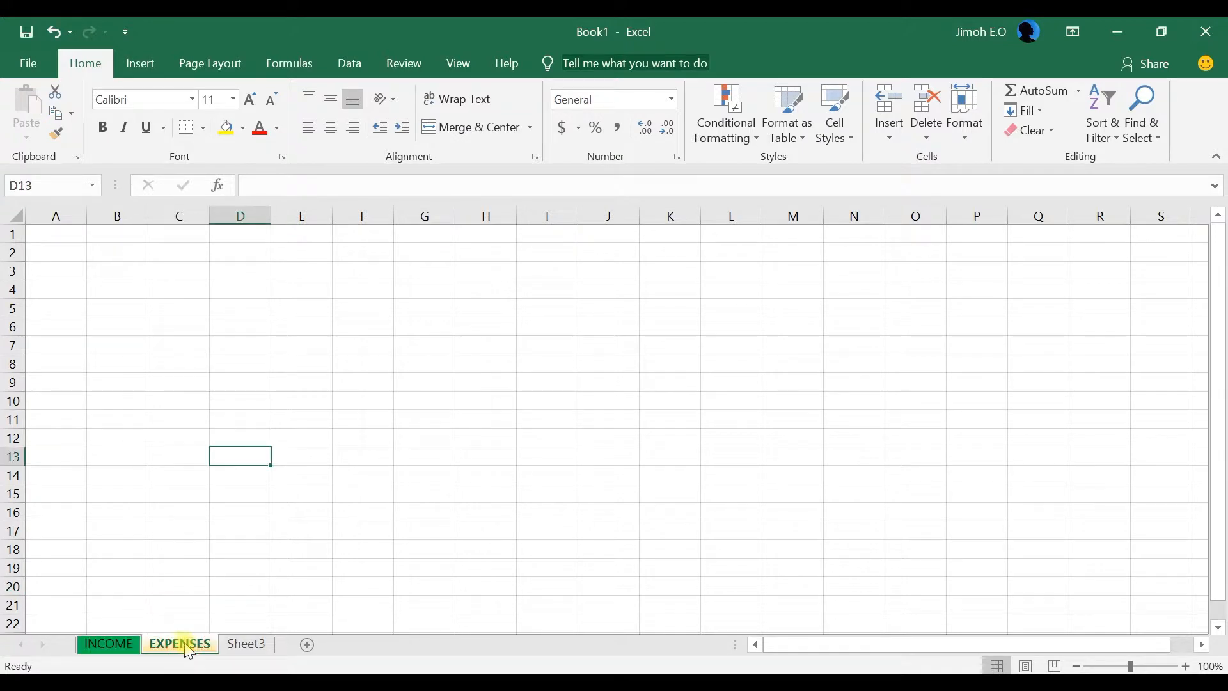
pyautogui.click(128, 647)
pyautogui.click(204, 648)
pyautogui.click(229, 647)
pyautogui.click(192, 647)
# - Undo the tab color changes on the EXPENSES and INCOME sheets
pyautogui.hotkey('ctrl', 'z')
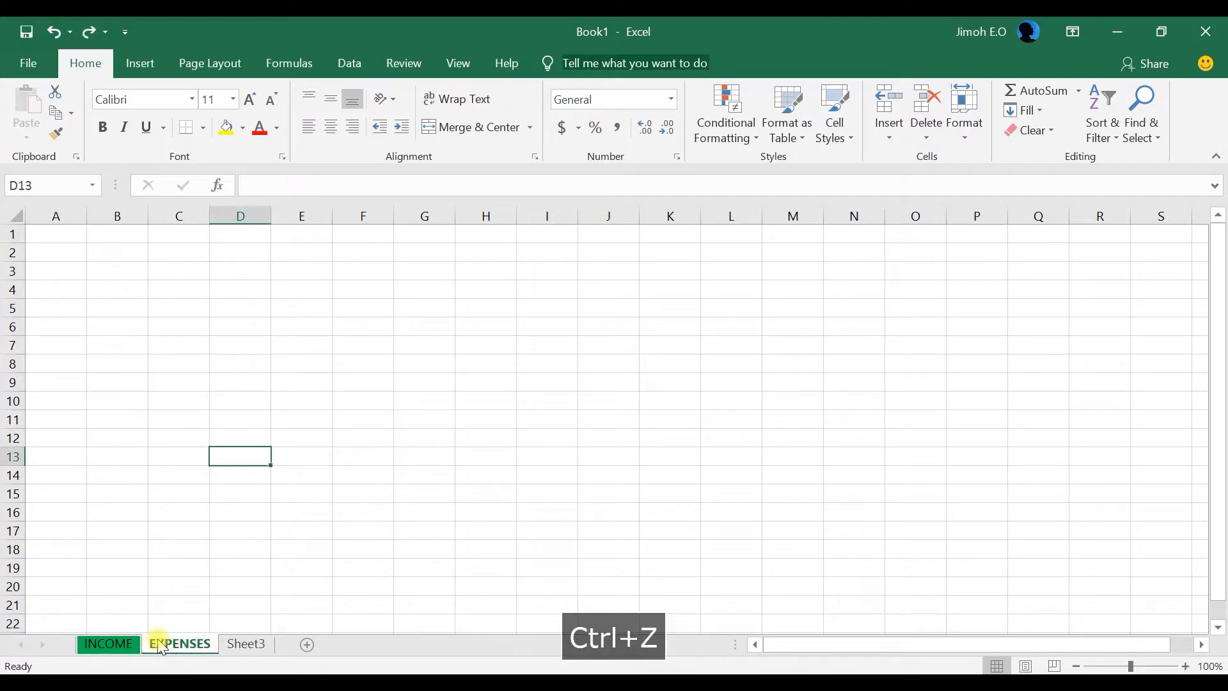
pyautogui.hotkey('ctrl', 'z')
# - Rename the EXPENSES worksheet back to Sheet2
pyautogui.rightClick(161, 646)
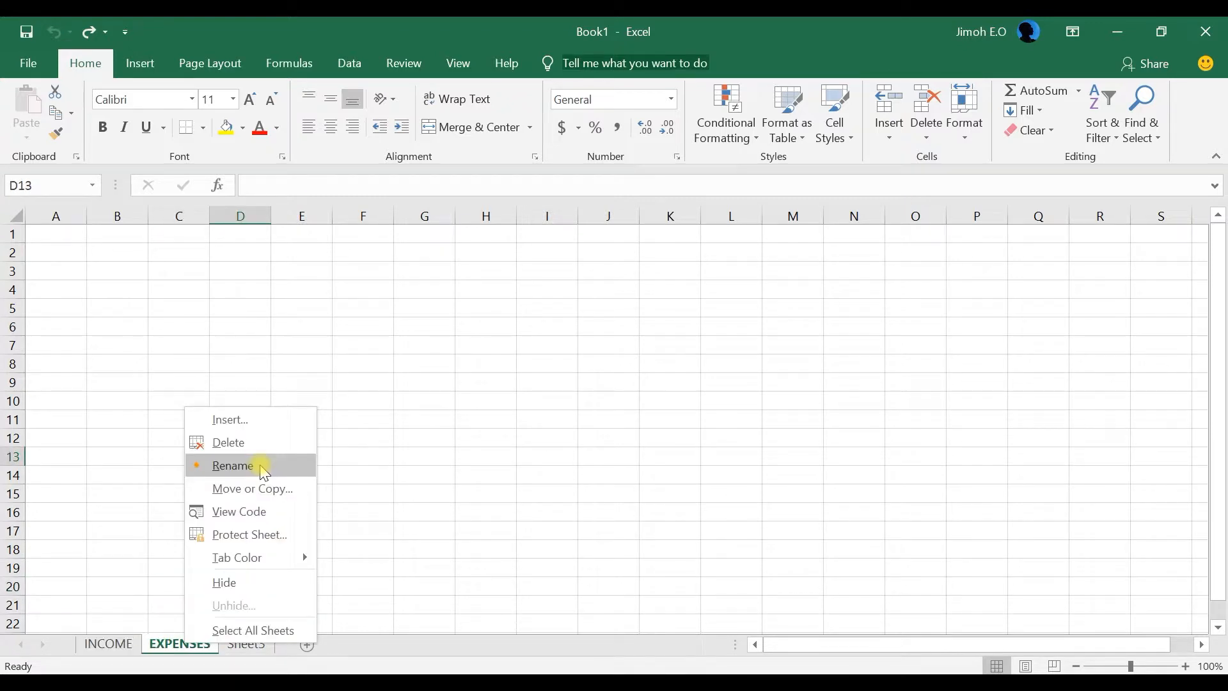
pyautogui.click(262, 466)
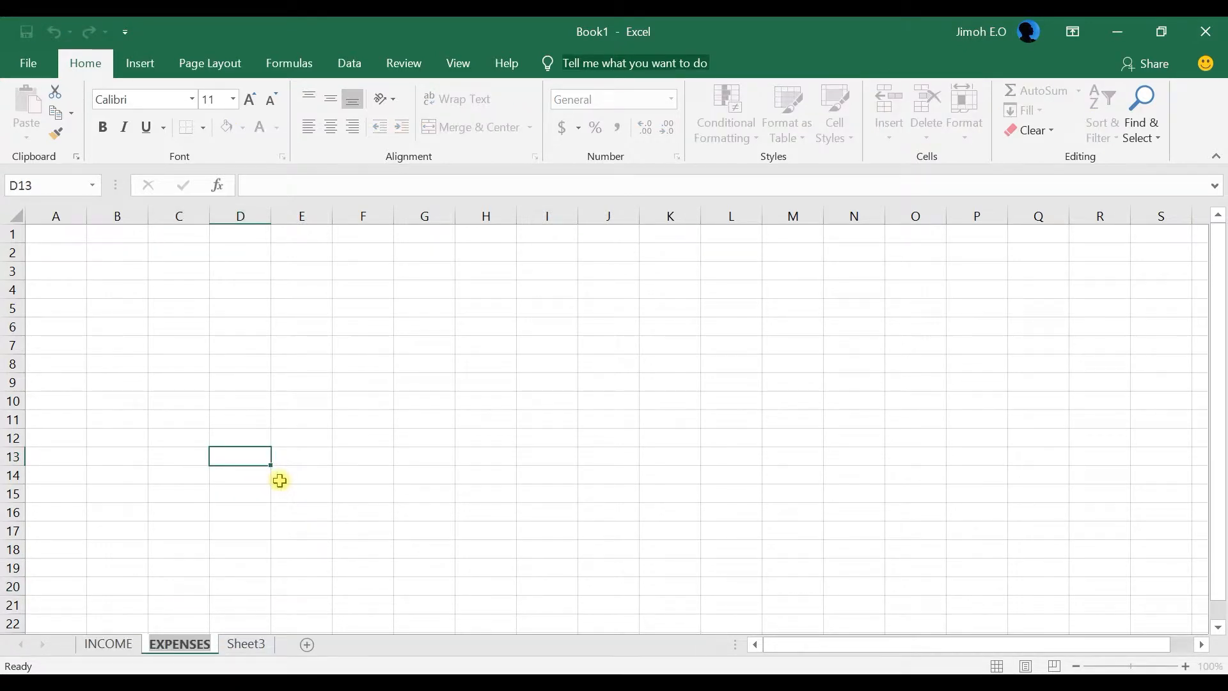
pyautogui.write('Sheet')
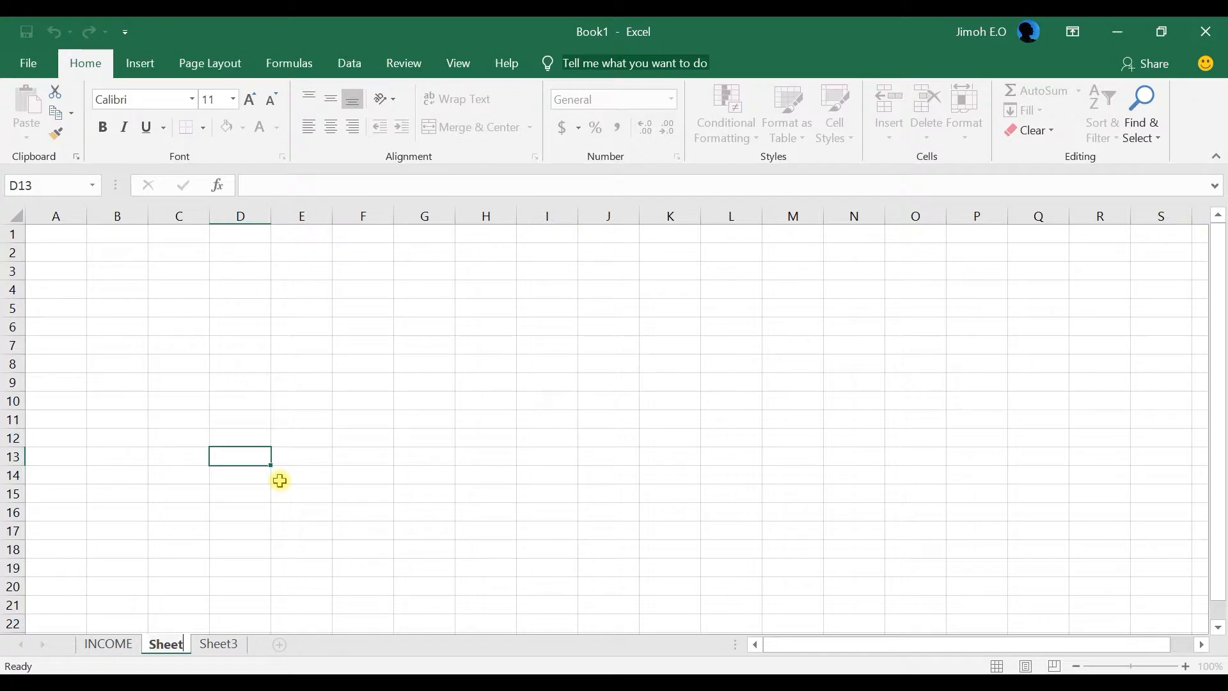
pyautogui.write('2')
pyautogui.press('Return')
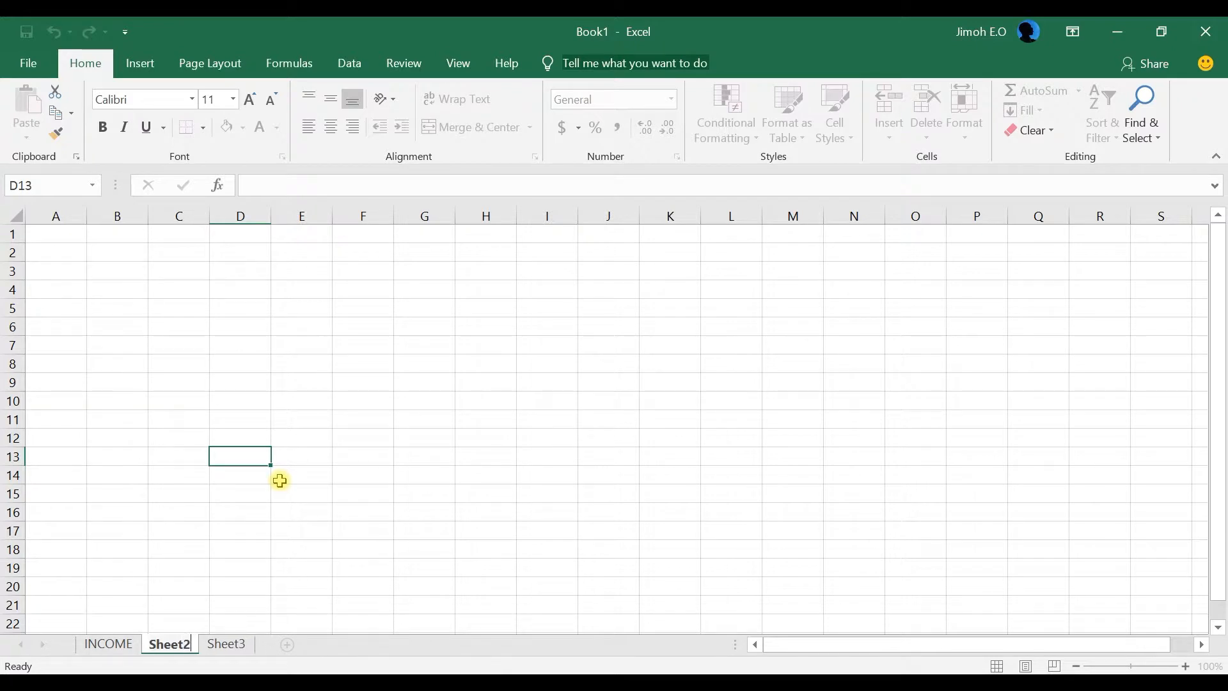
pyautogui.click(135, 530)
# - Rename the INCOME worksheet back to Sheet1
pyautogui.click(127, 643)
pyautogui.rightClick(128, 643)
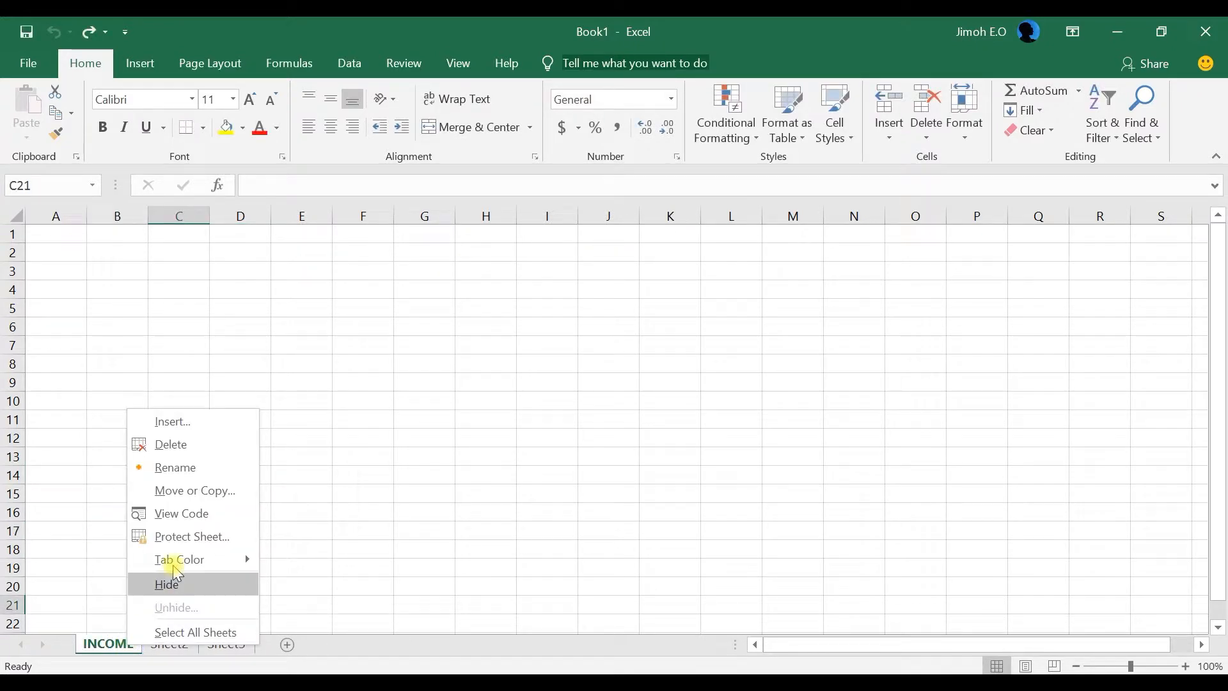
pyautogui.click(218, 471)
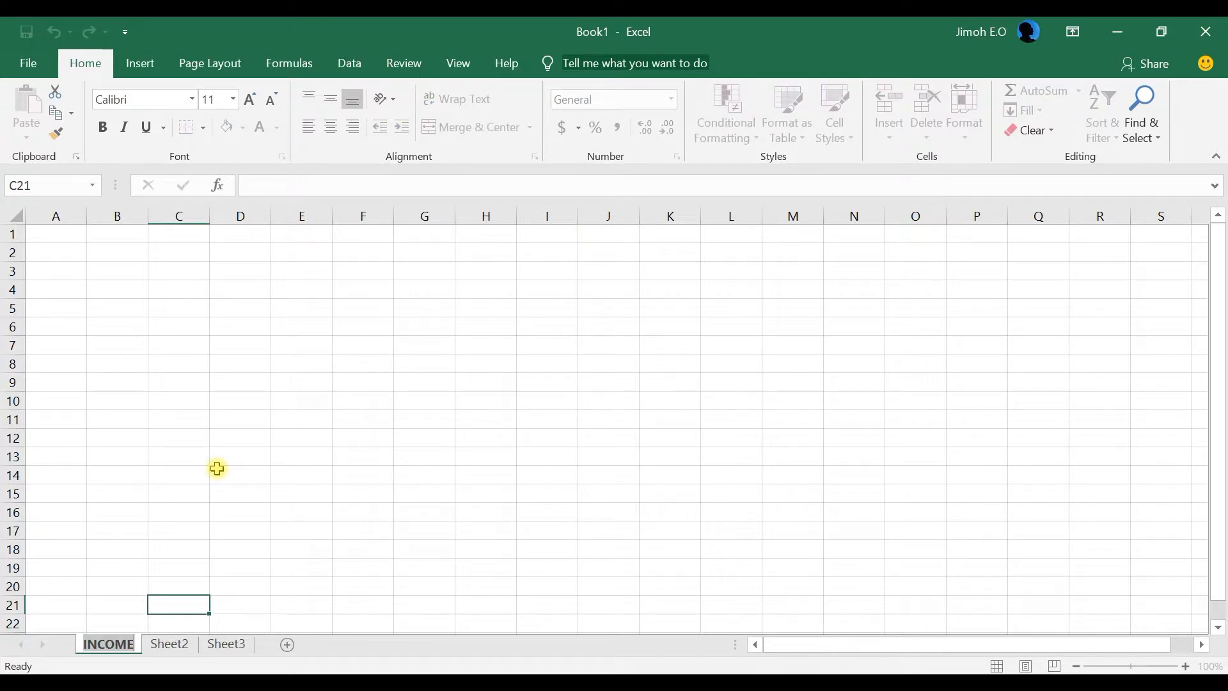
pyautogui.write('S')
pyautogui.write('h')
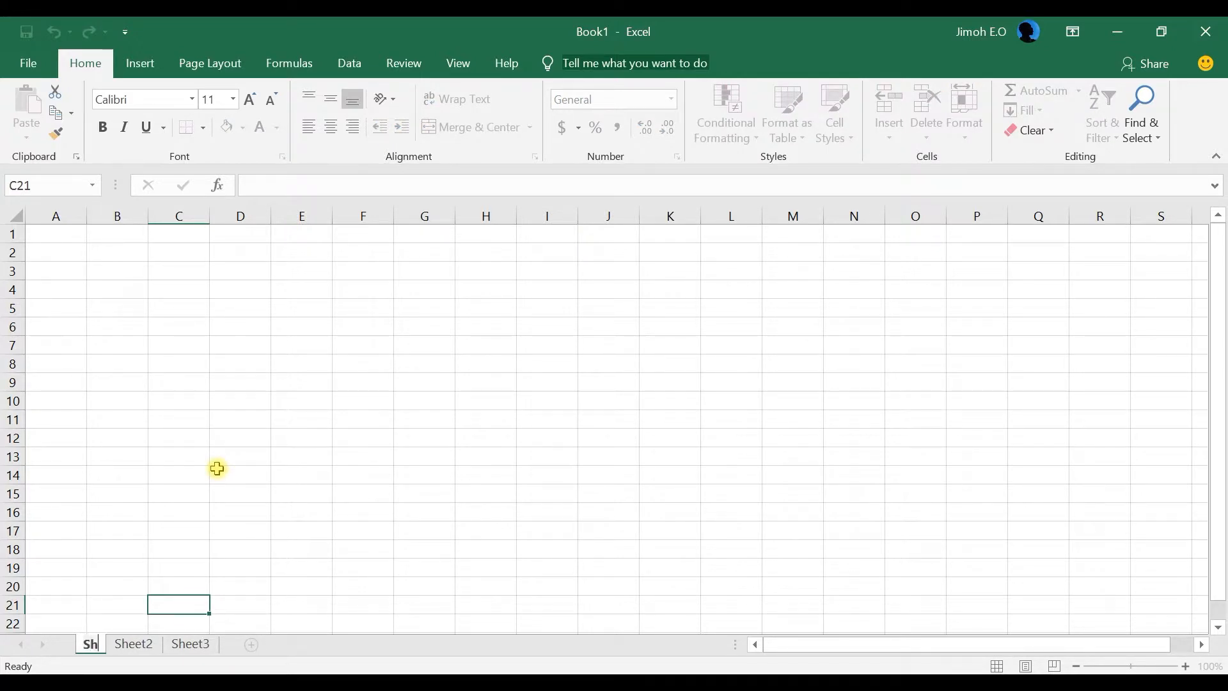
pyautogui.write('eet1')
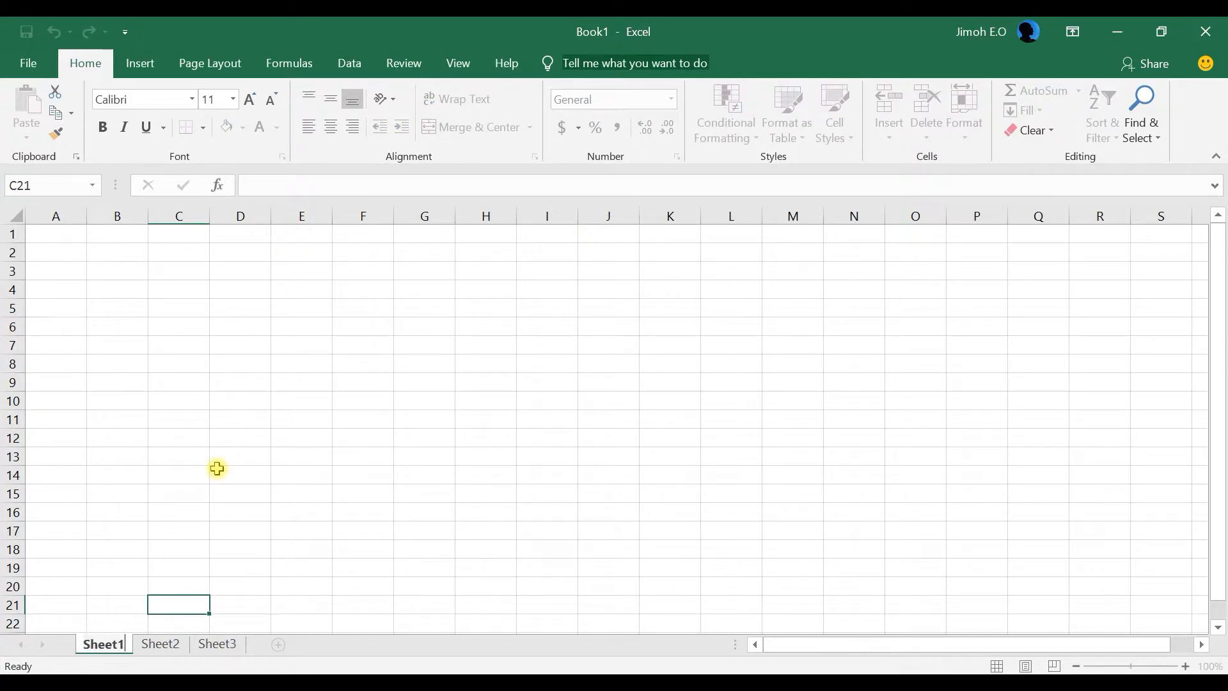
pyautogui.click(228, 456)
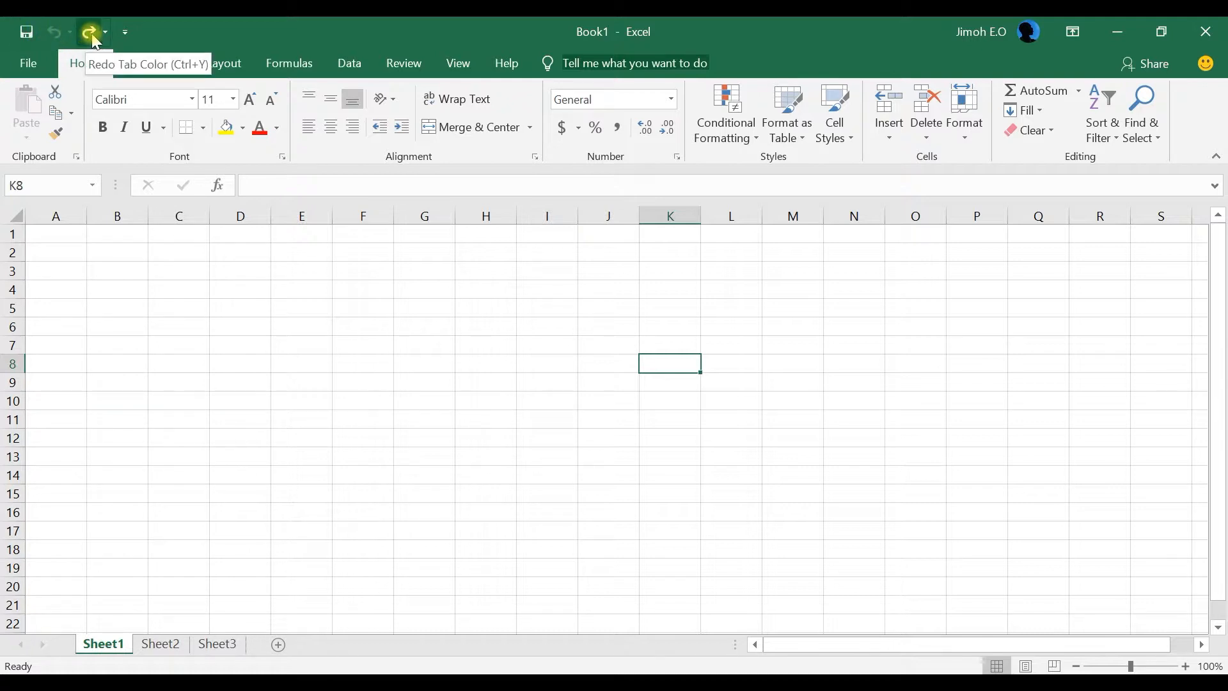
# - Examine which commands can be added to the Quick Access Toolbar, without changing the selection
pyautogui.click(129, 33)
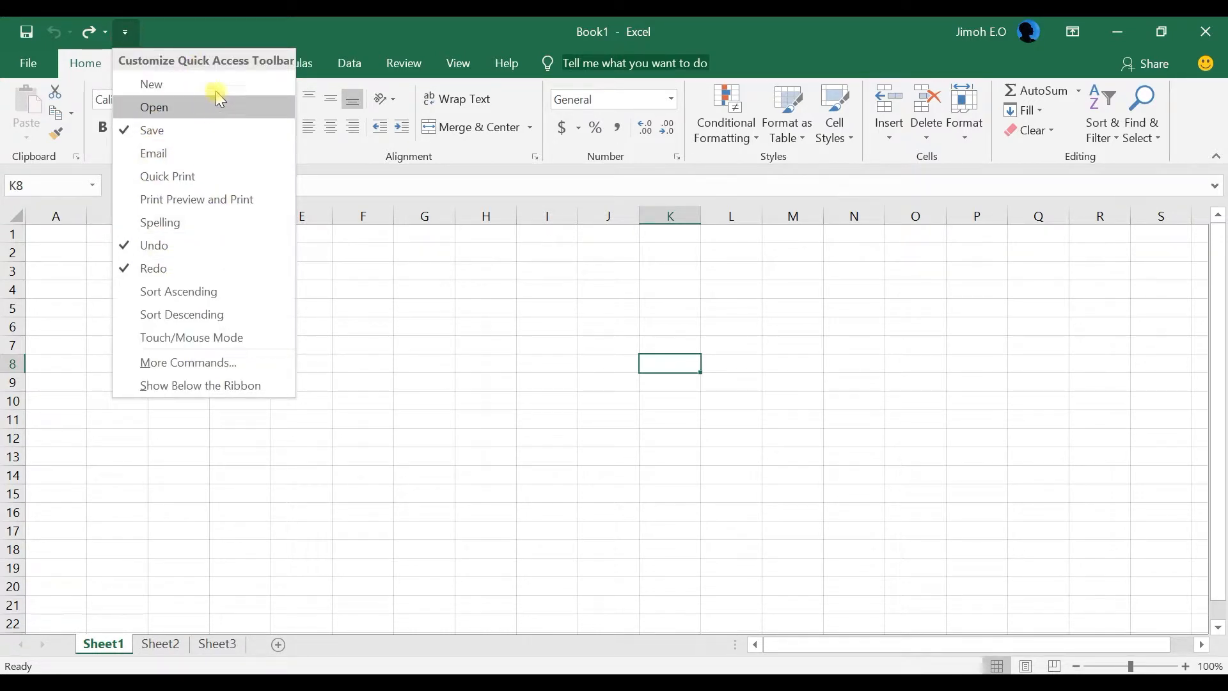
pyautogui.click(359, 28)
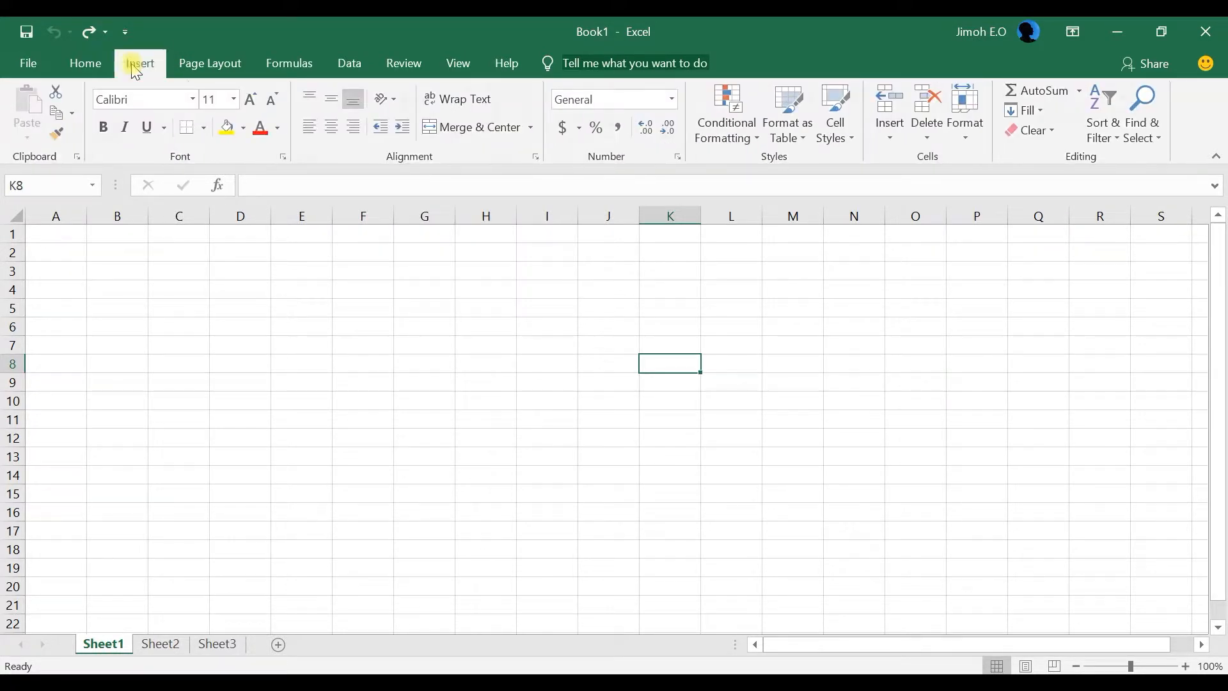
# - Review the Insert, Page Layout, Formulas and Data commands, dismiss the data import tip, and return to the Home commands
pyautogui.click(139, 62)
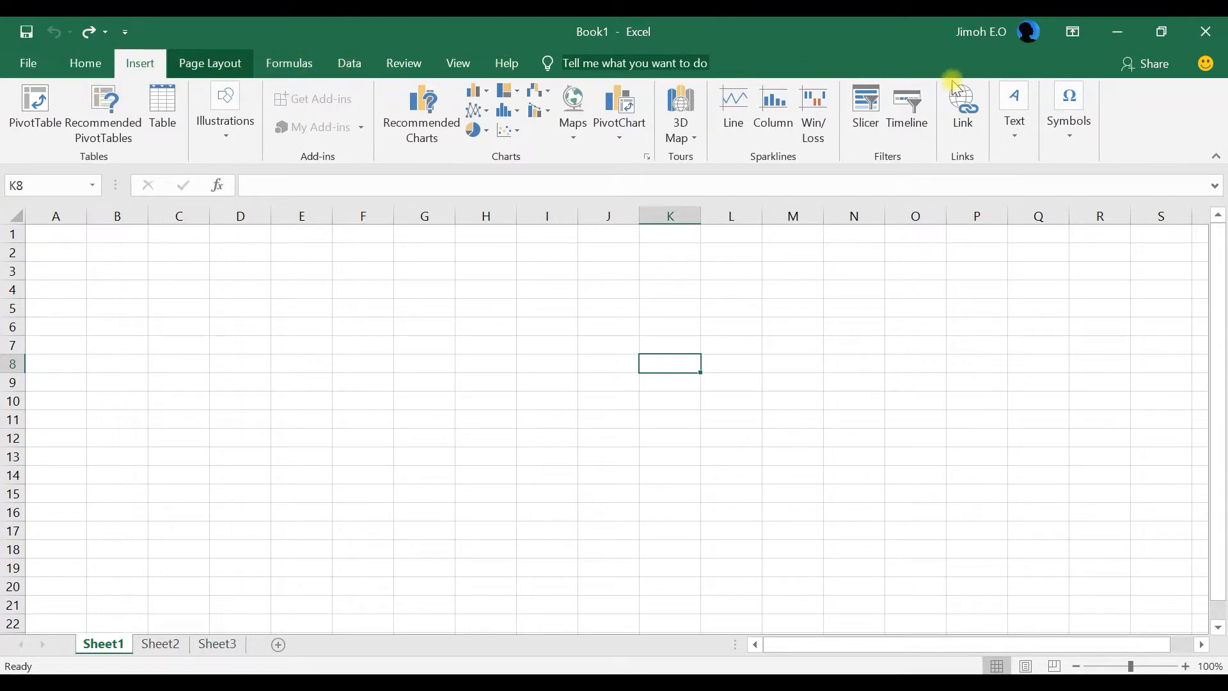
pyautogui.scroll(-1, 955, 89)
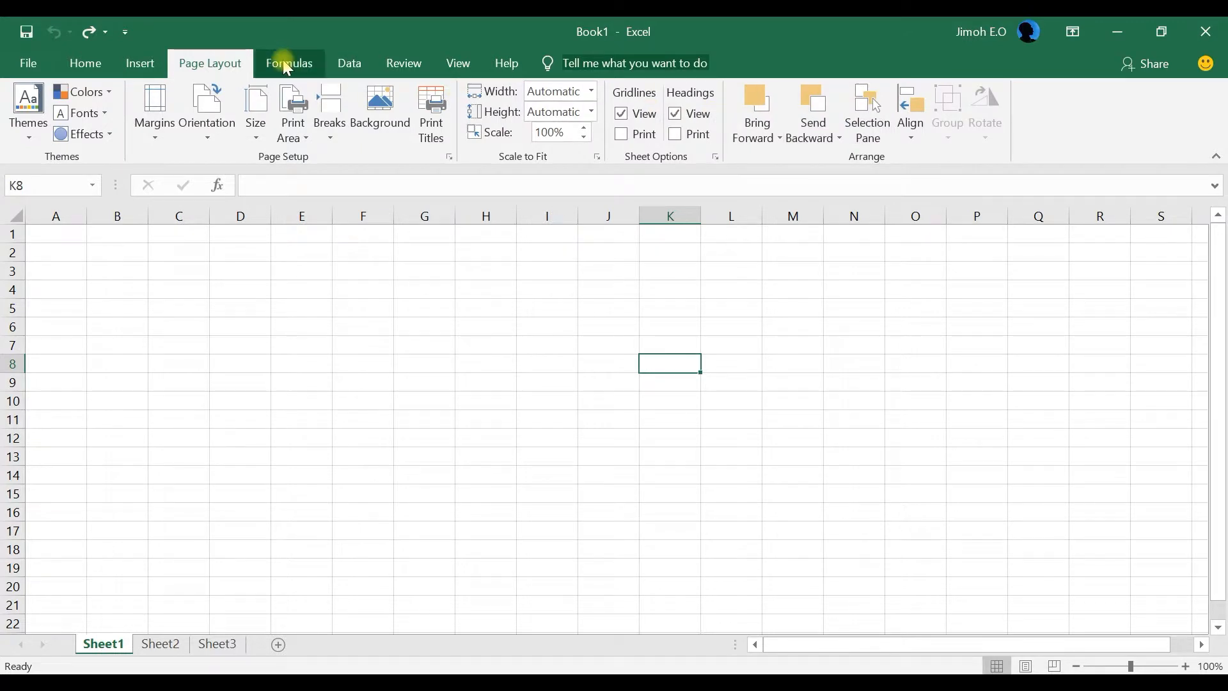
pyautogui.click(286, 67)
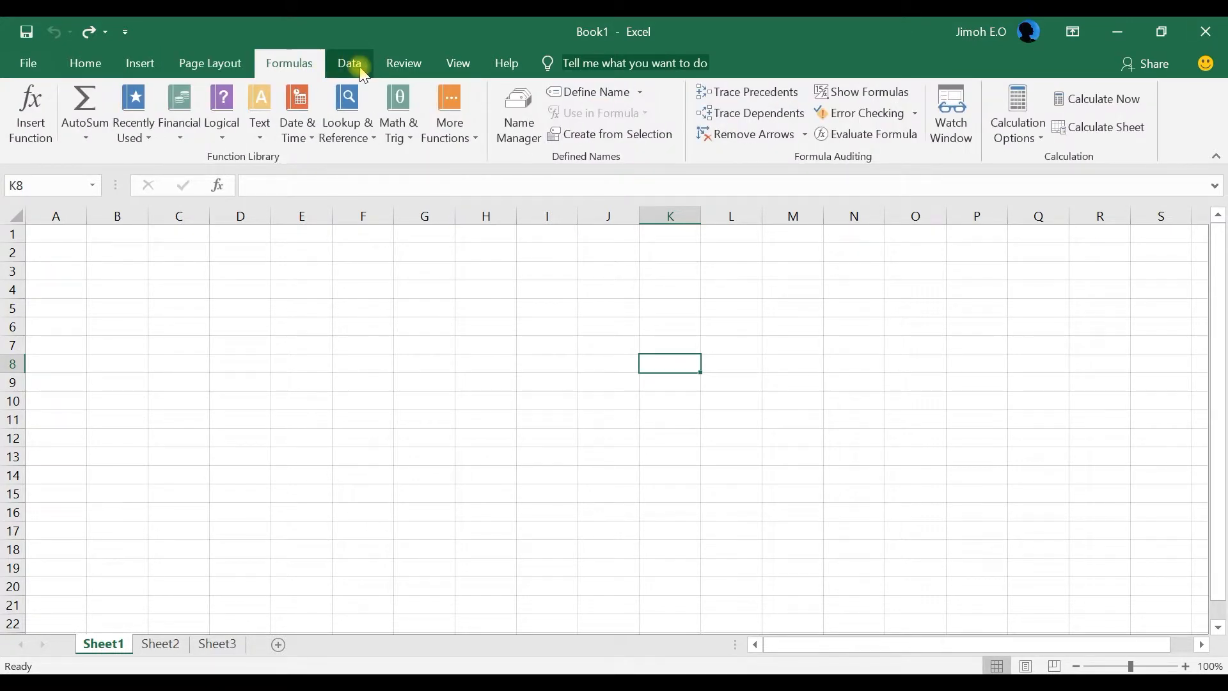
pyautogui.click(351, 69)
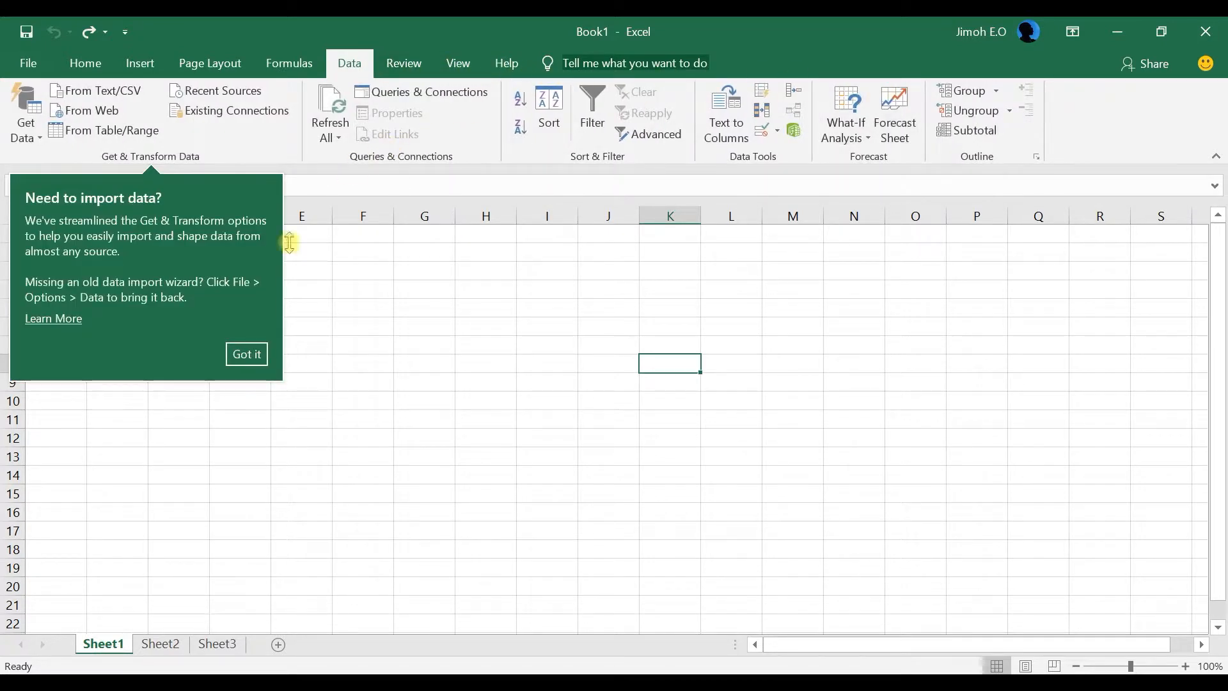
pyautogui.click(254, 355)
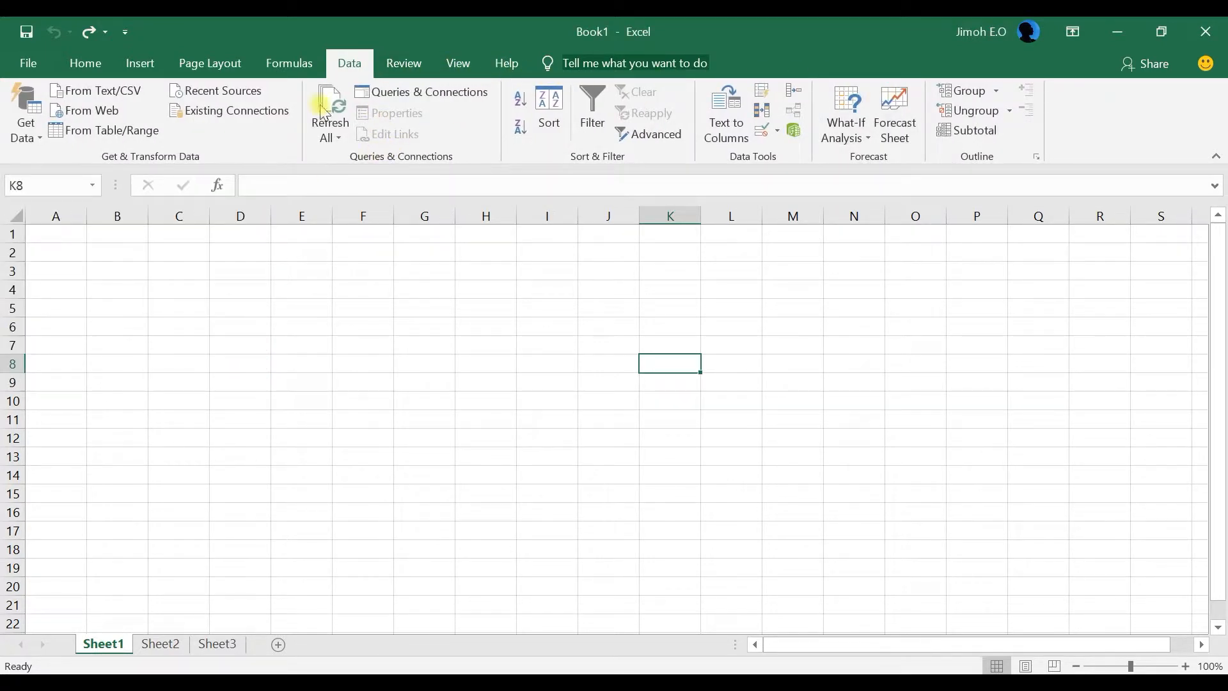
pyautogui.click(86, 62)
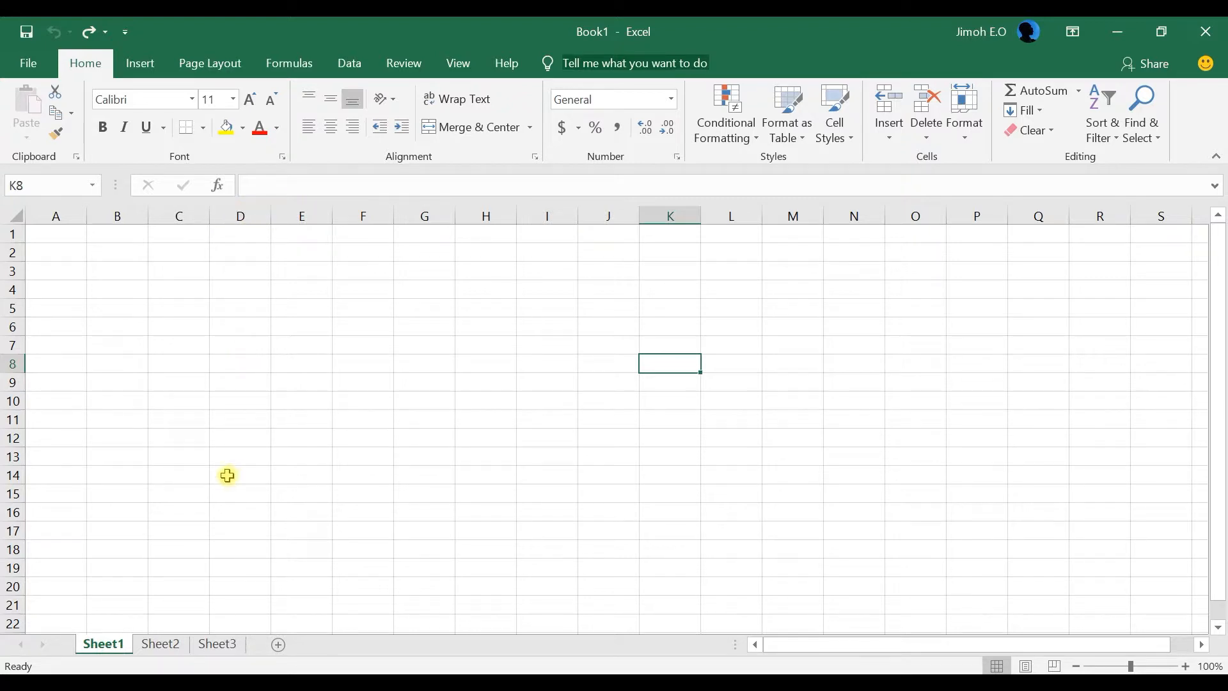
# - Select column A, row 1 and cell D4 in turn on Sheet1
pyautogui.click(71, 216)
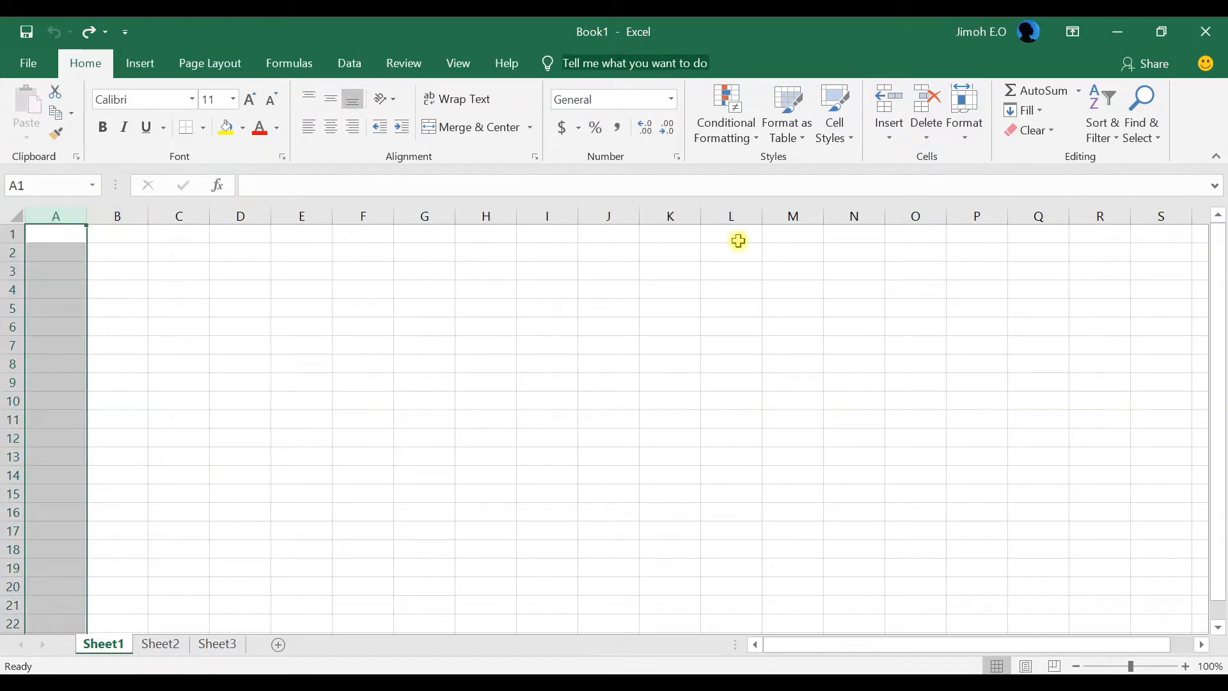
pyautogui.click(8, 236)
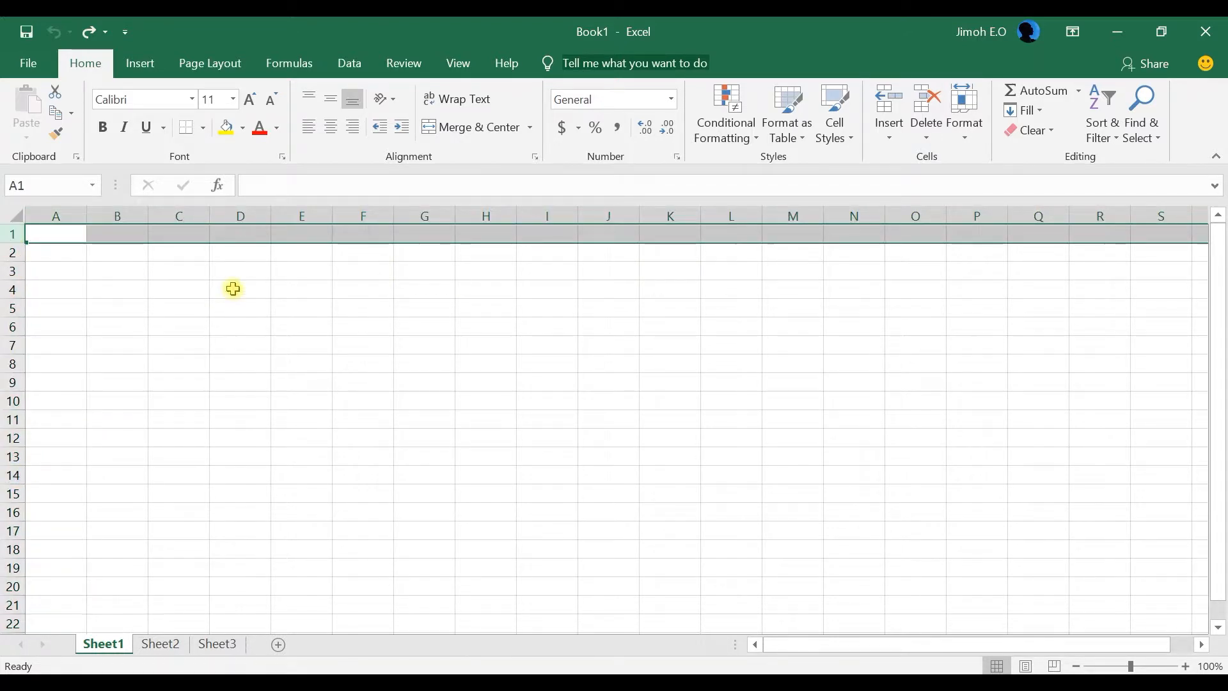
pyautogui.click(231, 256)
pyautogui.click(238, 290)
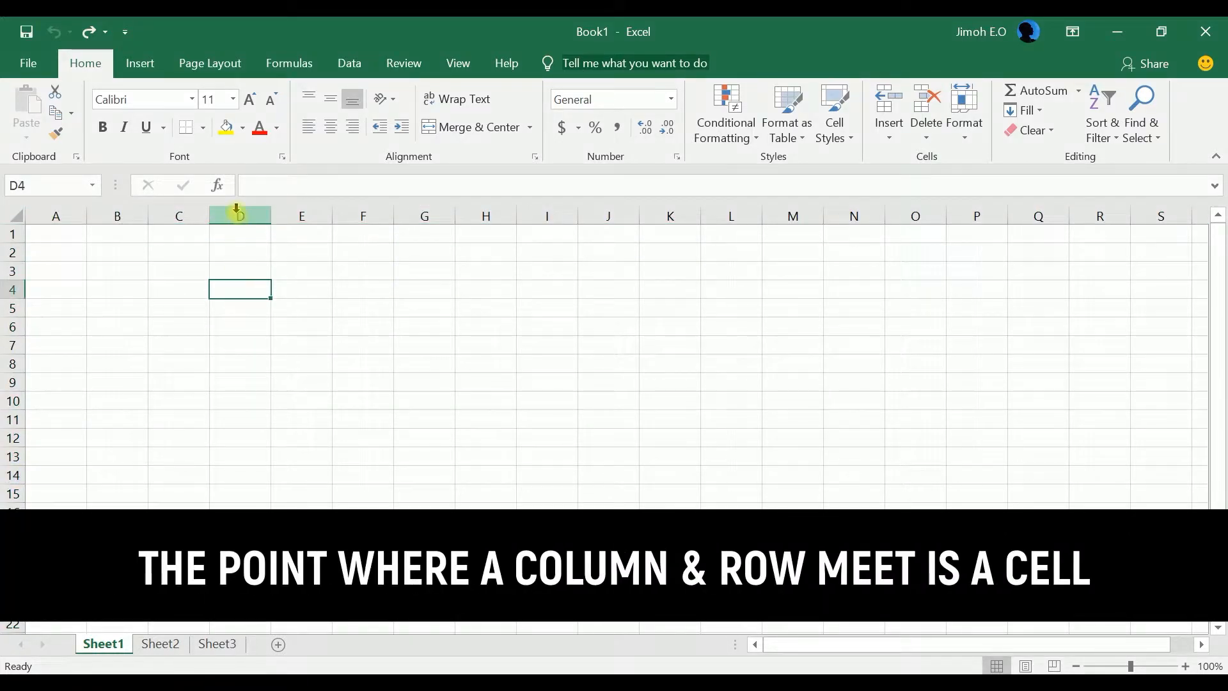
# - Highlight column D and row 4 in turn, and select cell D4 where they meet
pyautogui.click(238, 214)
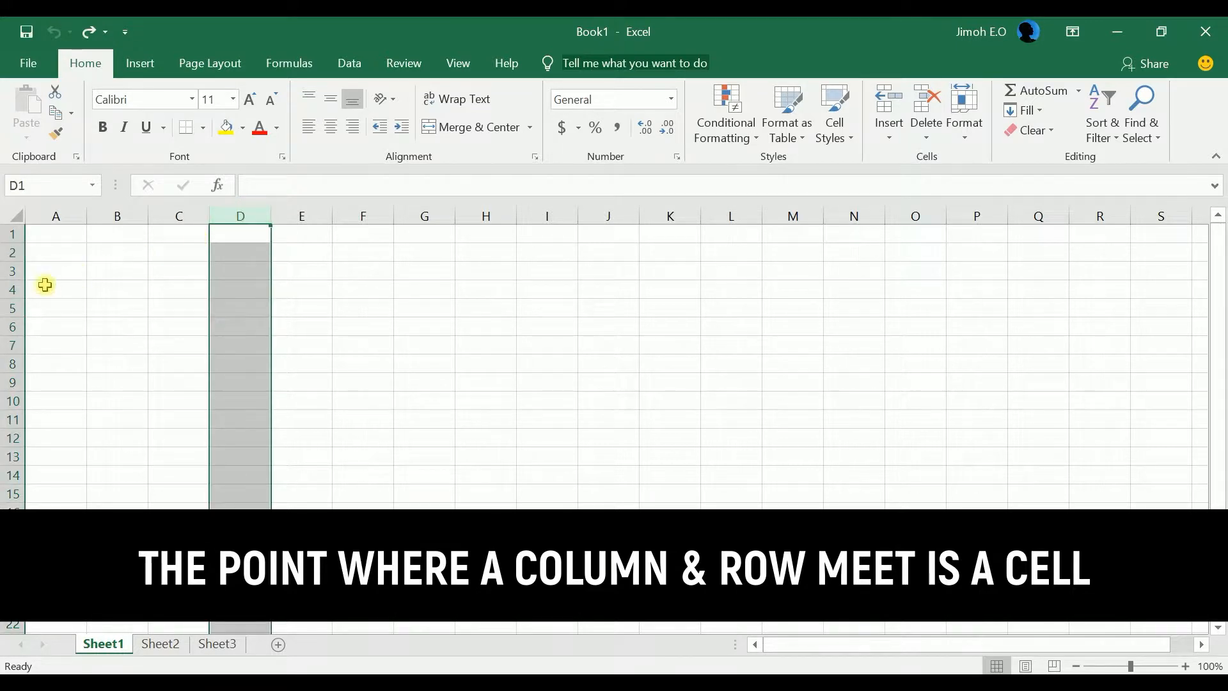
pyautogui.click(10, 290)
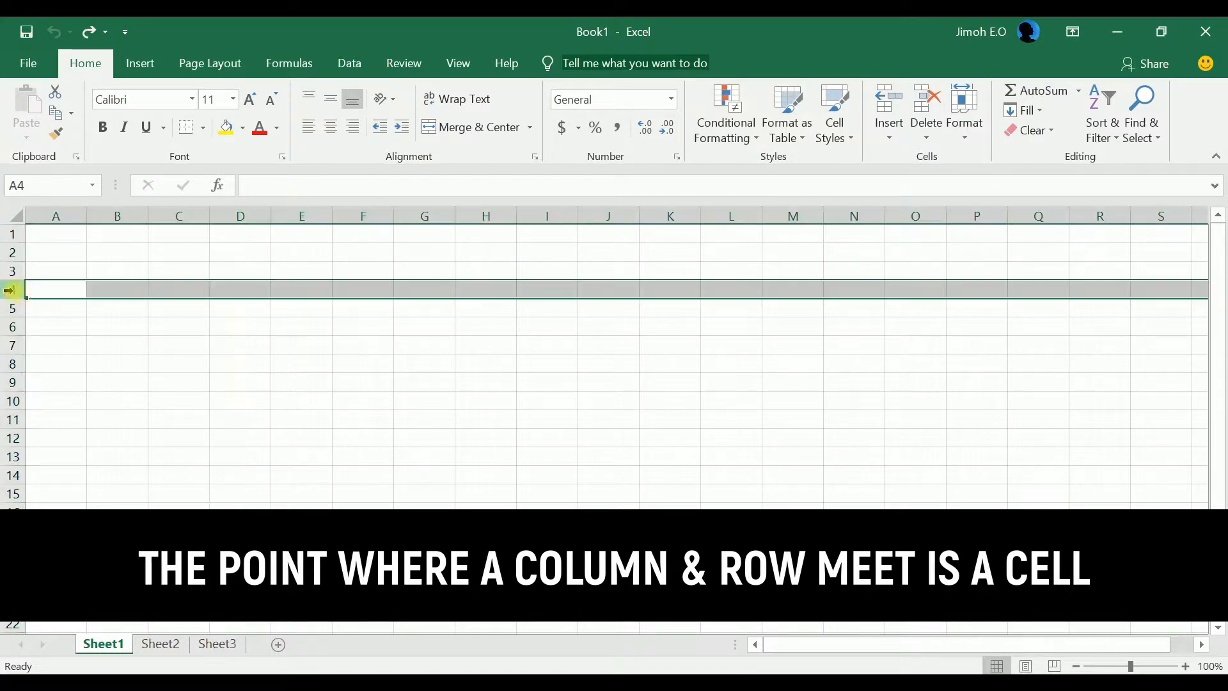
pyautogui.click(245, 291)
# - Select several individual cells across the sheet, including F8, D5, F12 and F7
pyautogui.click(263, 365)
pyautogui.click(390, 364)
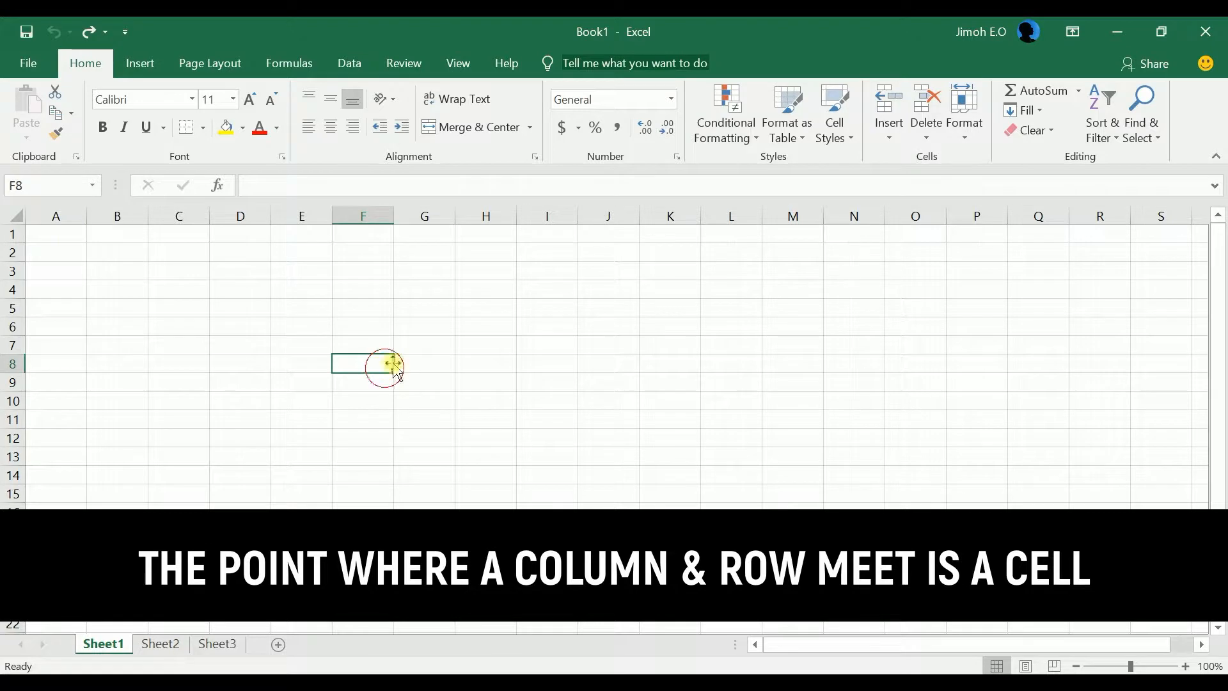
pyautogui.click(435, 307)
pyautogui.click(224, 310)
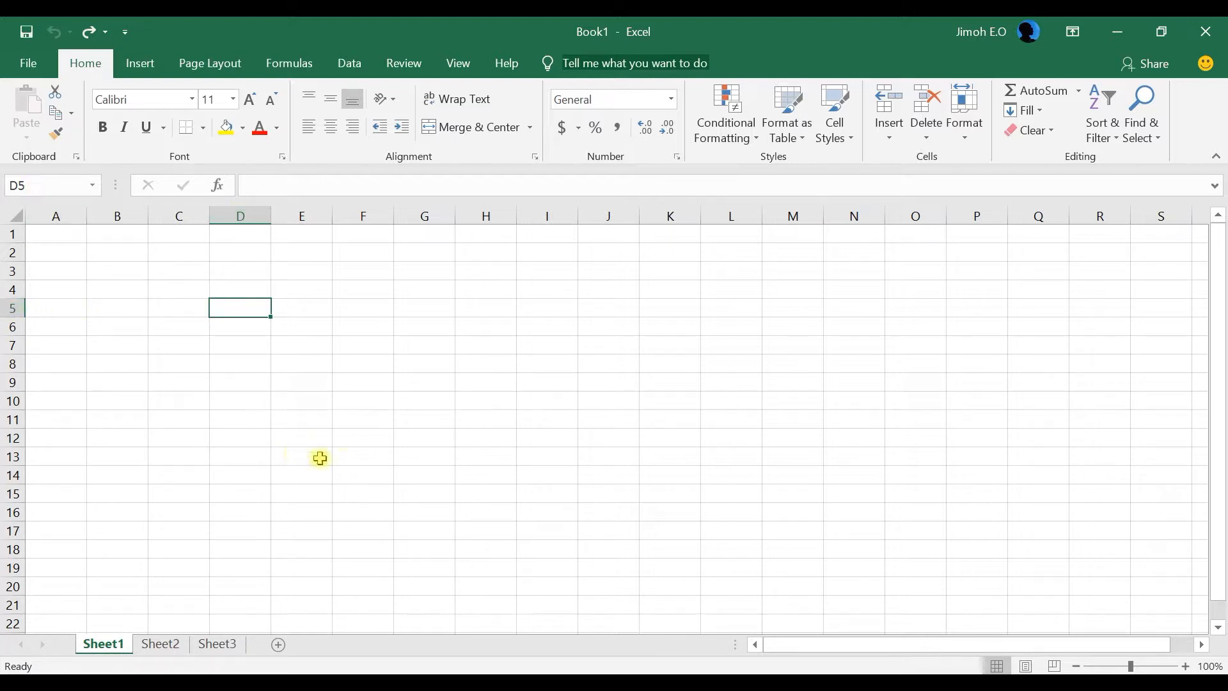
pyautogui.click(359, 439)
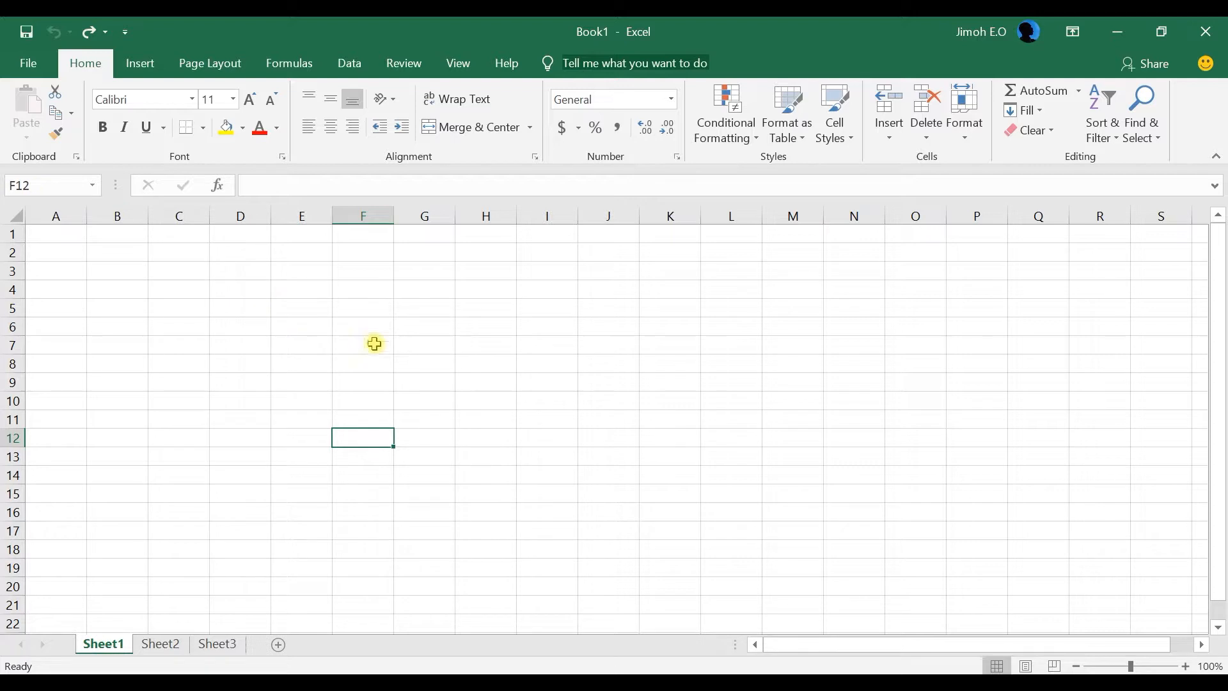
pyautogui.click(390, 354)
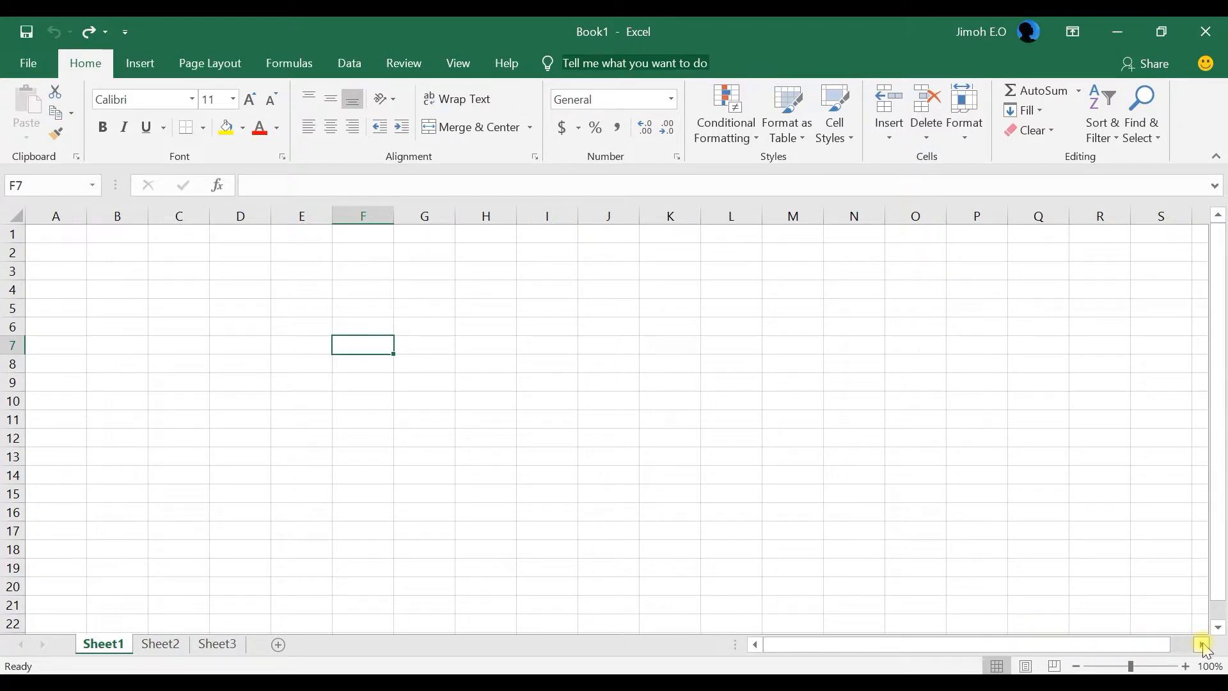
# - Browse across the sheet's further columns, and return to the first column to select cell A1
pyautogui.moveTo(1203, 645); pyautogui.dragTo(795, 632)
pyautogui.click(56, 235)
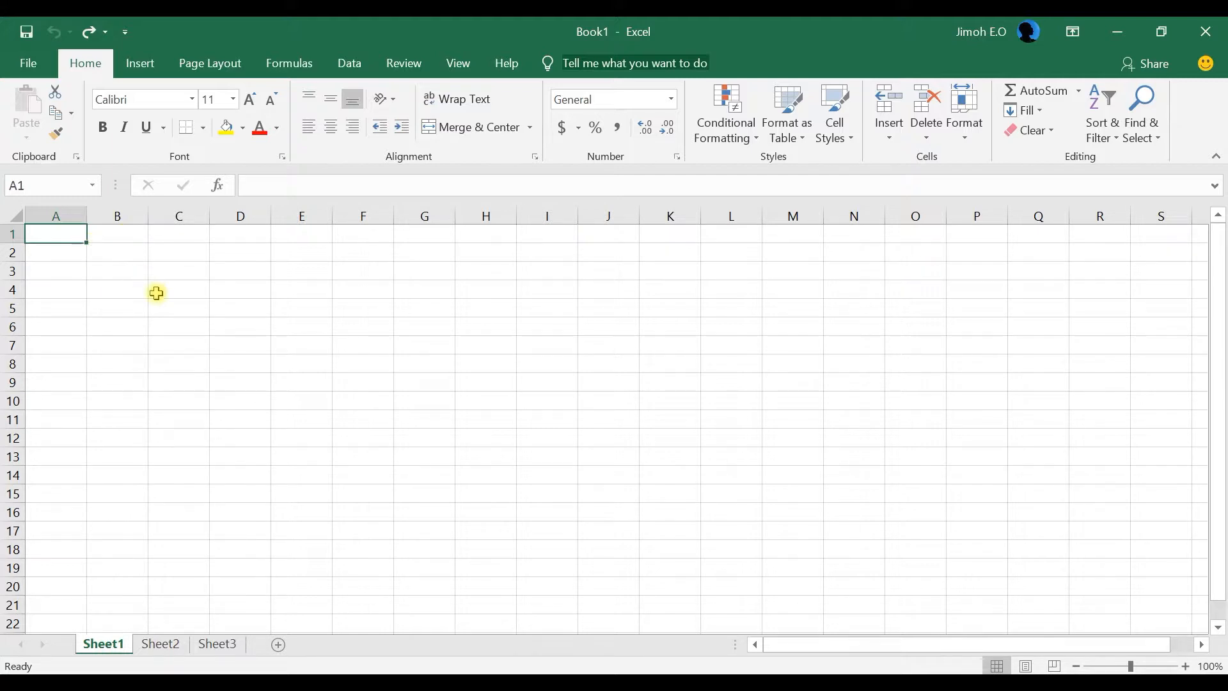
pyautogui.click(147, 276)
pyautogui.click(139, 313)
# - From cell C5, jump to the sheet's last column, XFD, look past its edge, and jump back to column A
pyautogui.click(157, 312)
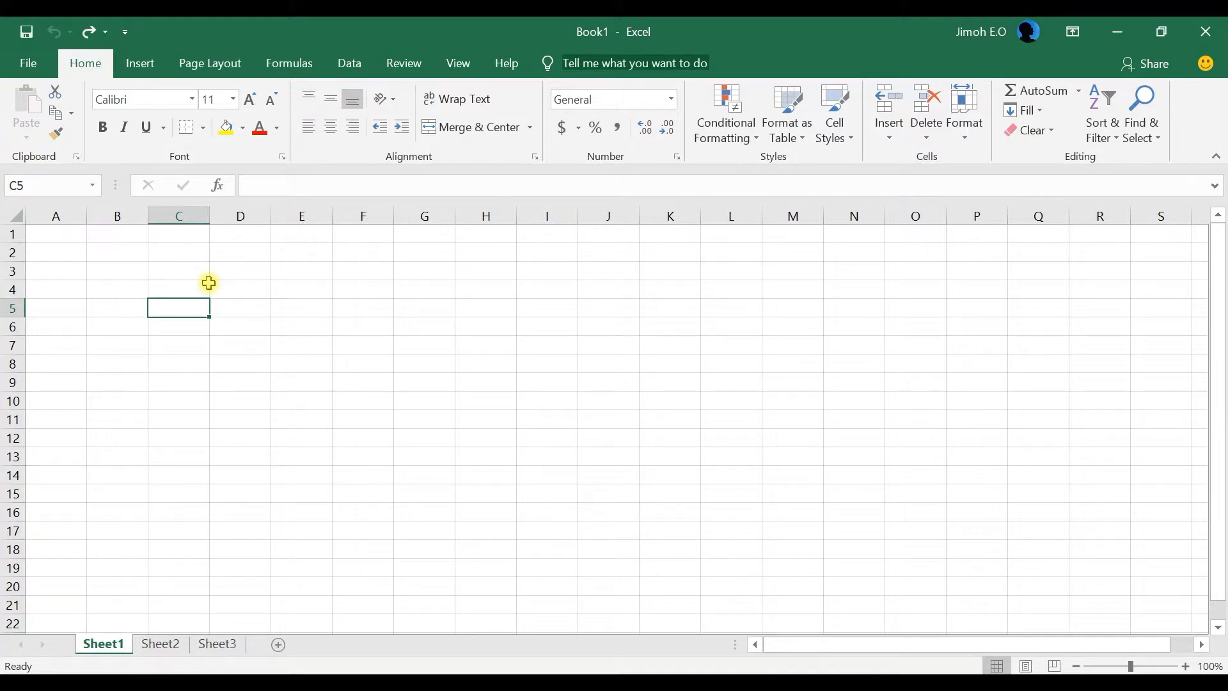
pyautogui.hotkey('ctrl', 'Right')
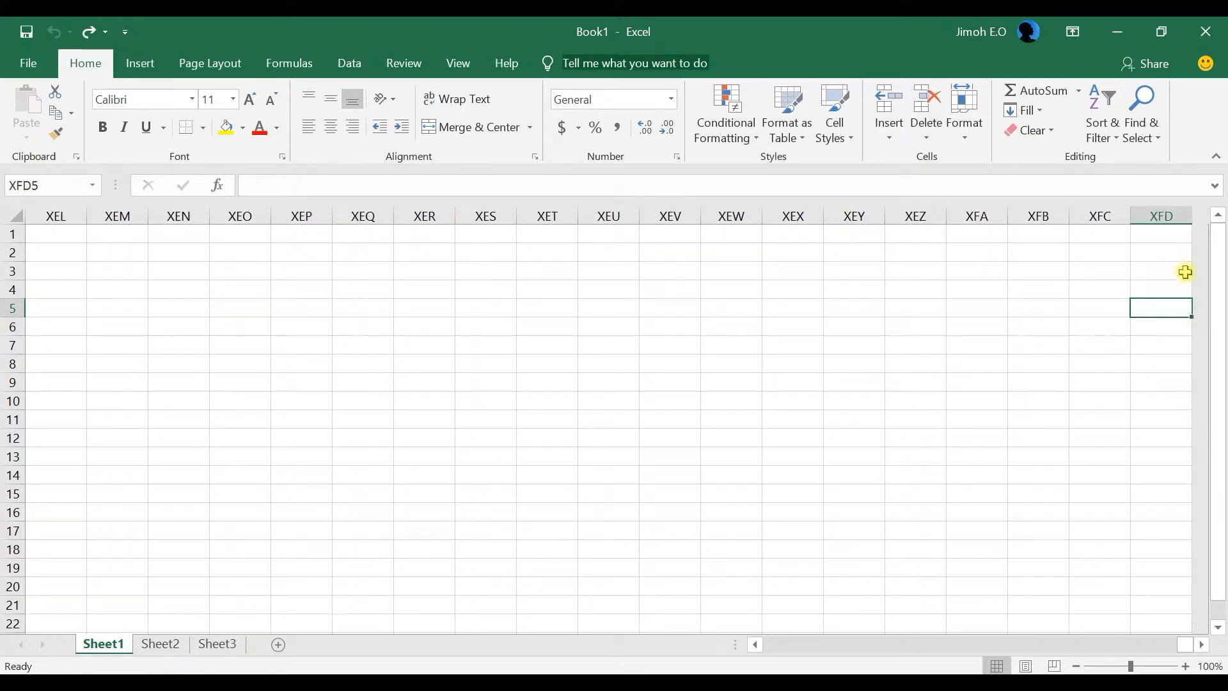
pyautogui.click(1202, 646)
pyautogui.click(1203, 646)
pyautogui.click(1203, 645)
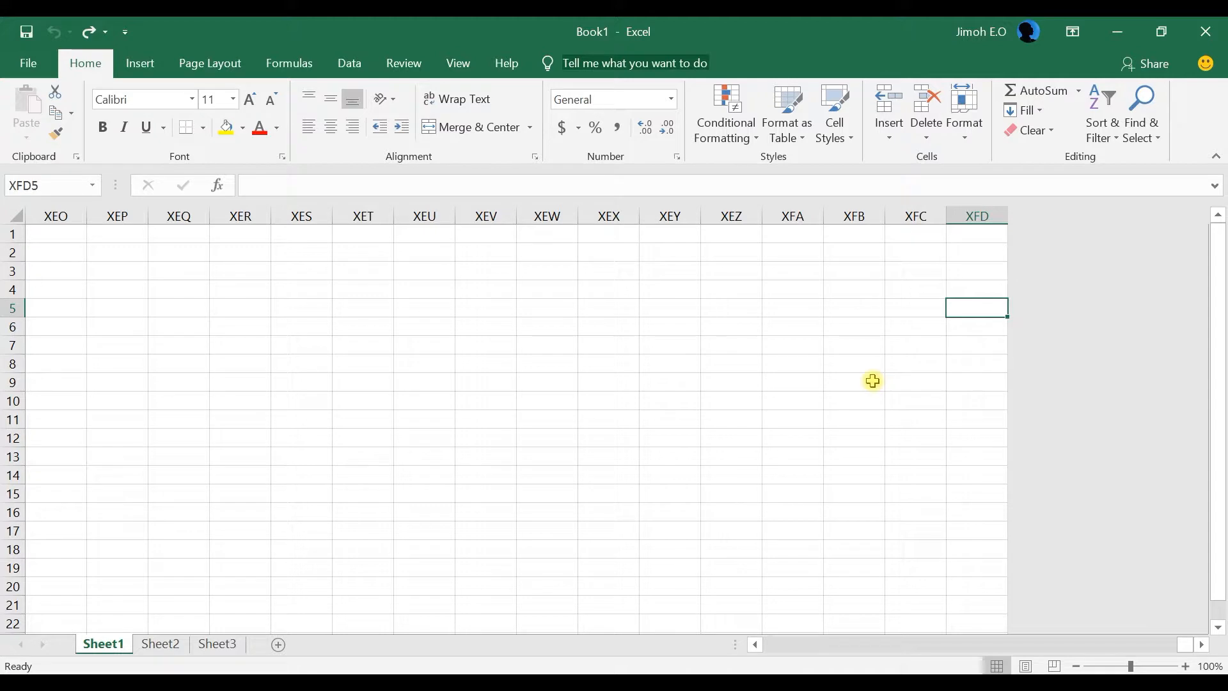
pyautogui.hotkey('ctrl', 'Left')
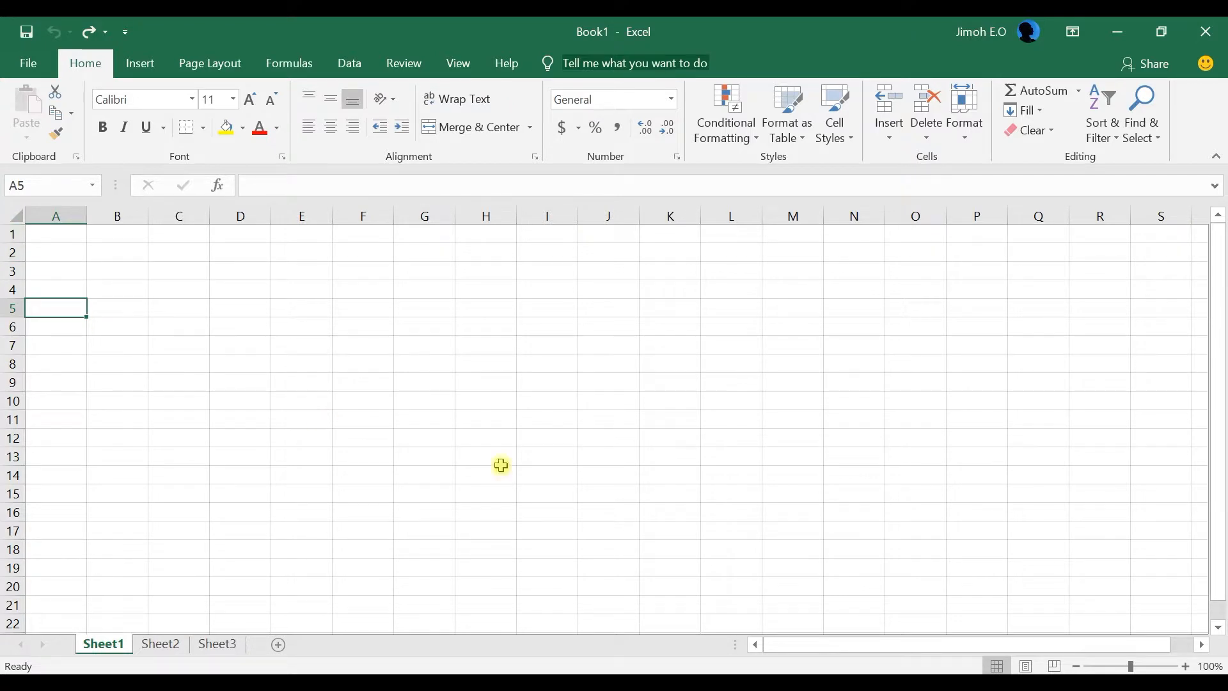
# - Browse down through the sheet's rows, and return to the first rows to select cell B2
pyautogui.moveTo(1219, 630); pyautogui.dragTo(1220, 633)
pyautogui.moveTo(1220, 590); pyautogui.dragTo(1219, 256)
pyautogui.click(106, 251)
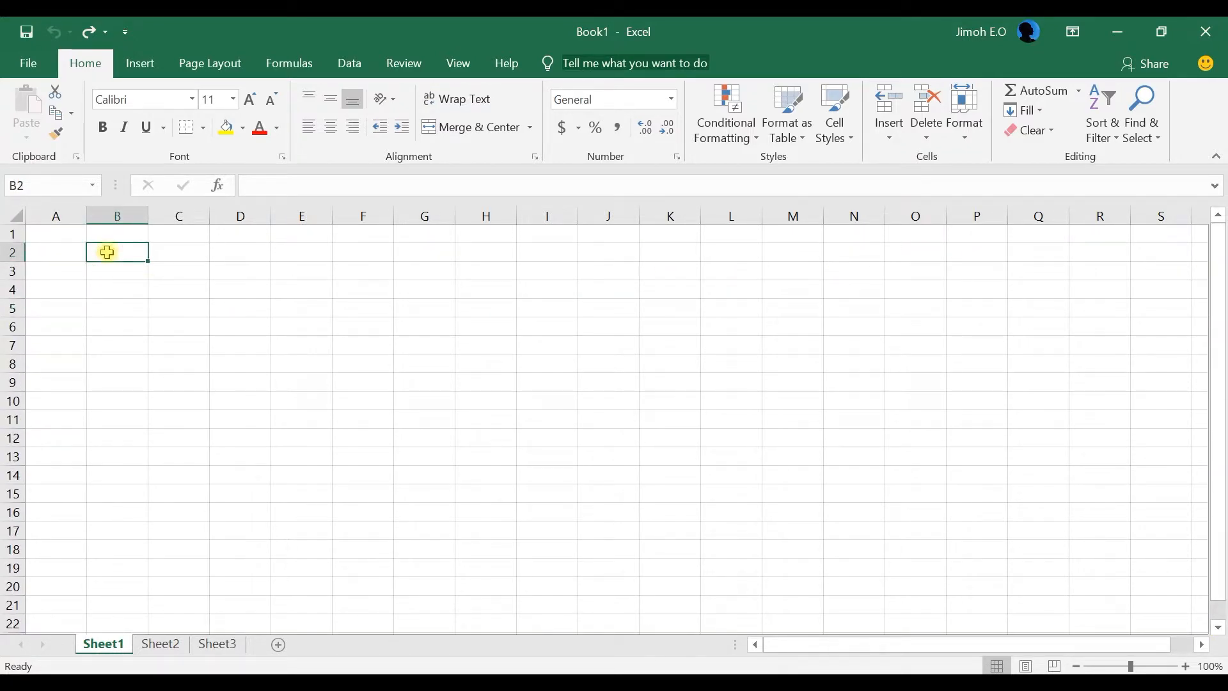
pyautogui.click(123, 284)
pyautogui.click(199, 286)
pyautogui.click(94, 238)
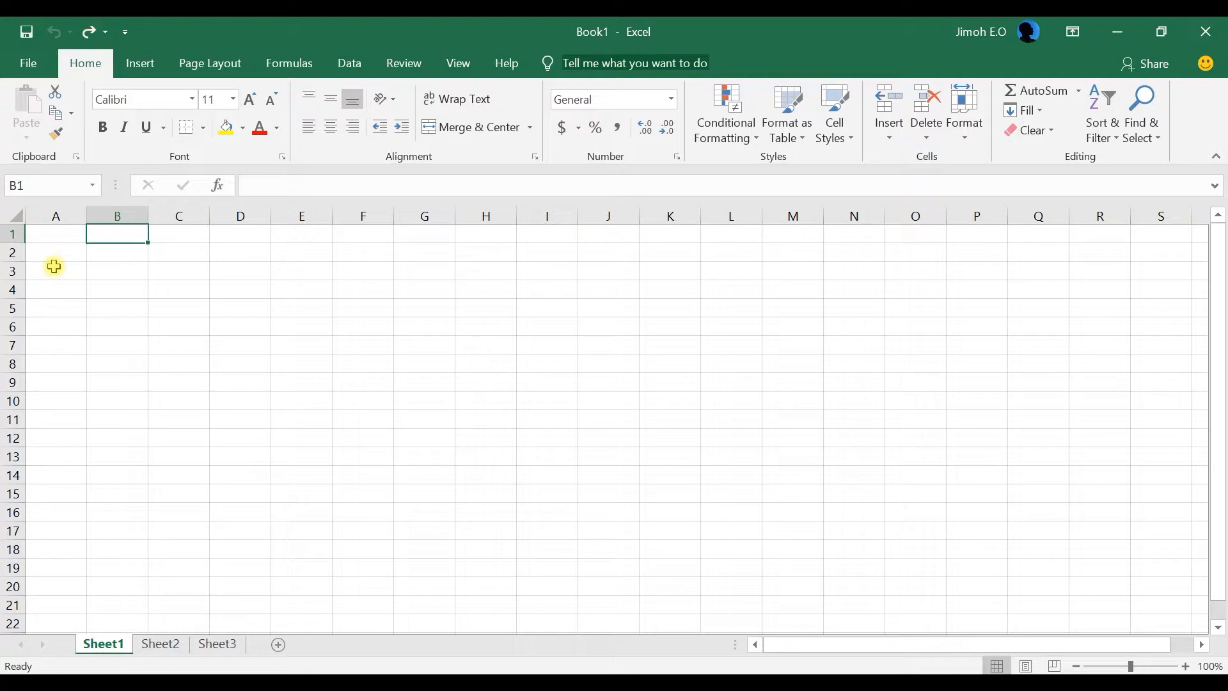
pyautogui.click(52, 266)
pyautogui.click(46, 233)
pyautogui.click(121, 321)
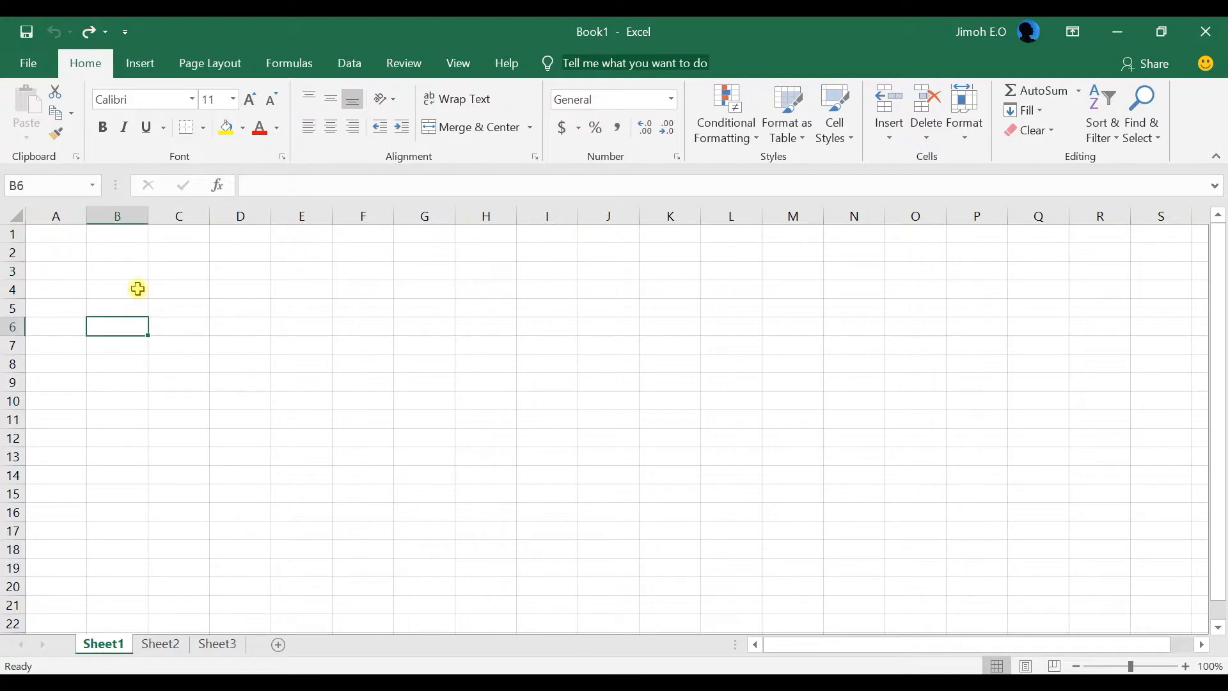
pyautogui.click(44, 232)
pyautogui.click(301, 400)
pyautogui.click(421, 341)
# - From cell E6, jump to the sheet's last row, 1048576, and back to row 1 in column E
pyautogui.click(277, 331)
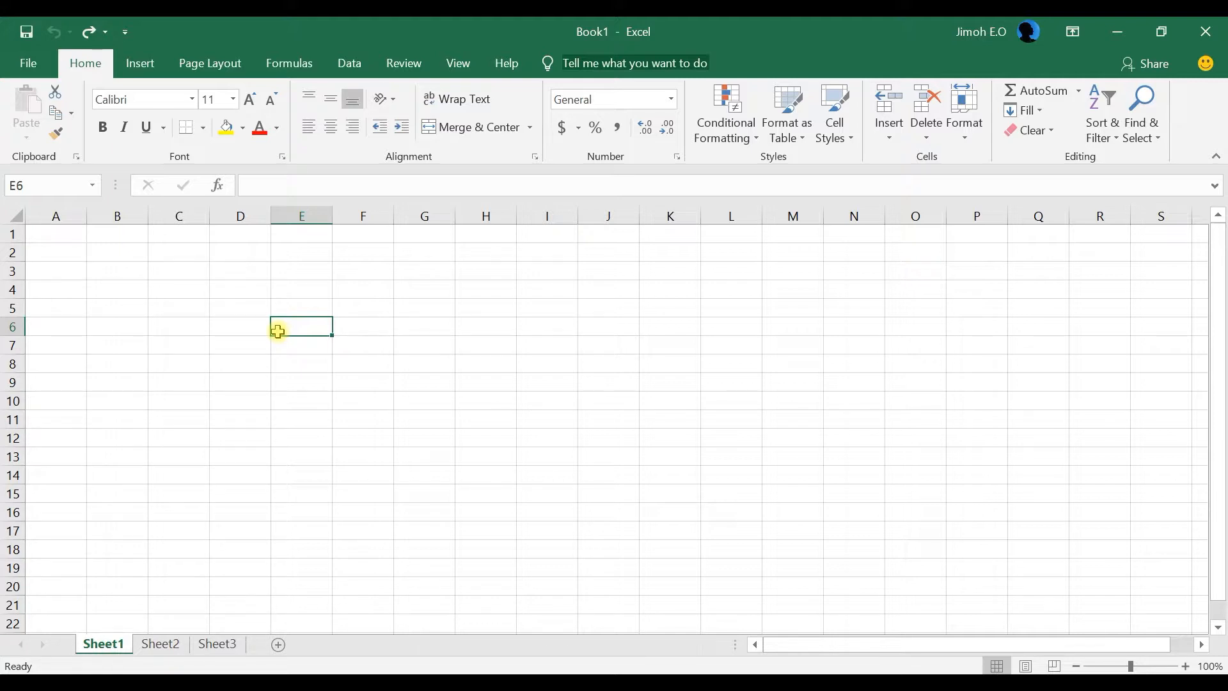
pyautogui.hotkey('ctrl', 'Down')
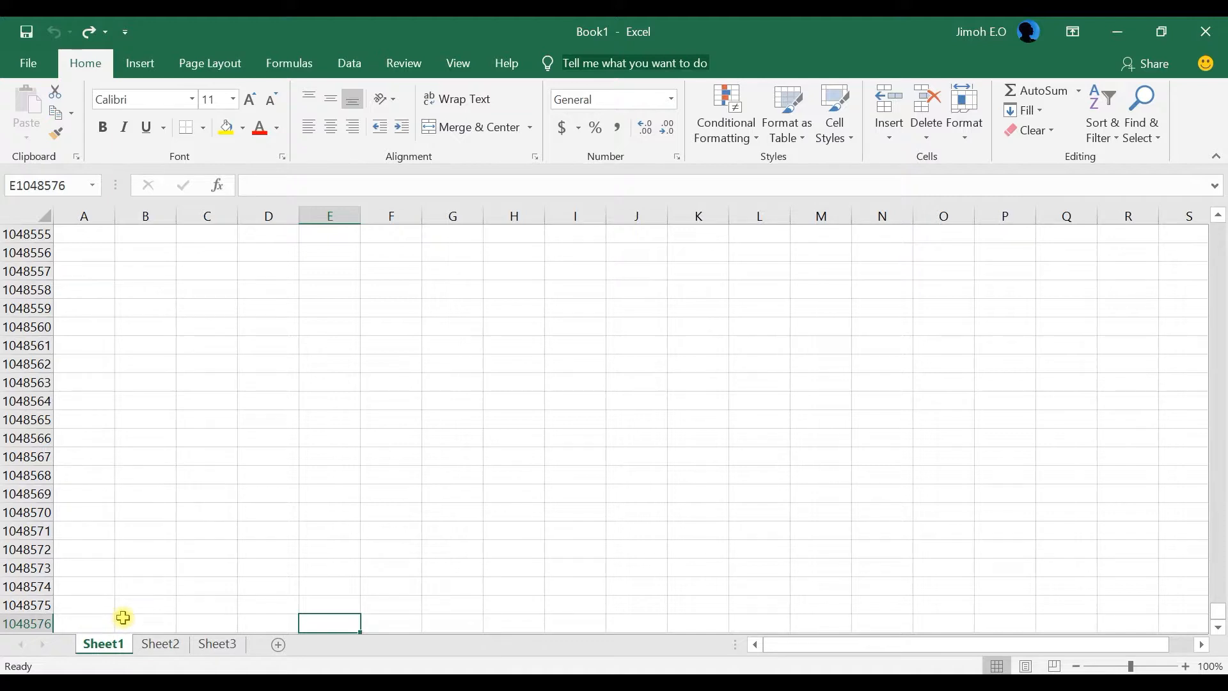
pyautogui.hotkey('ctrl', 'Up')
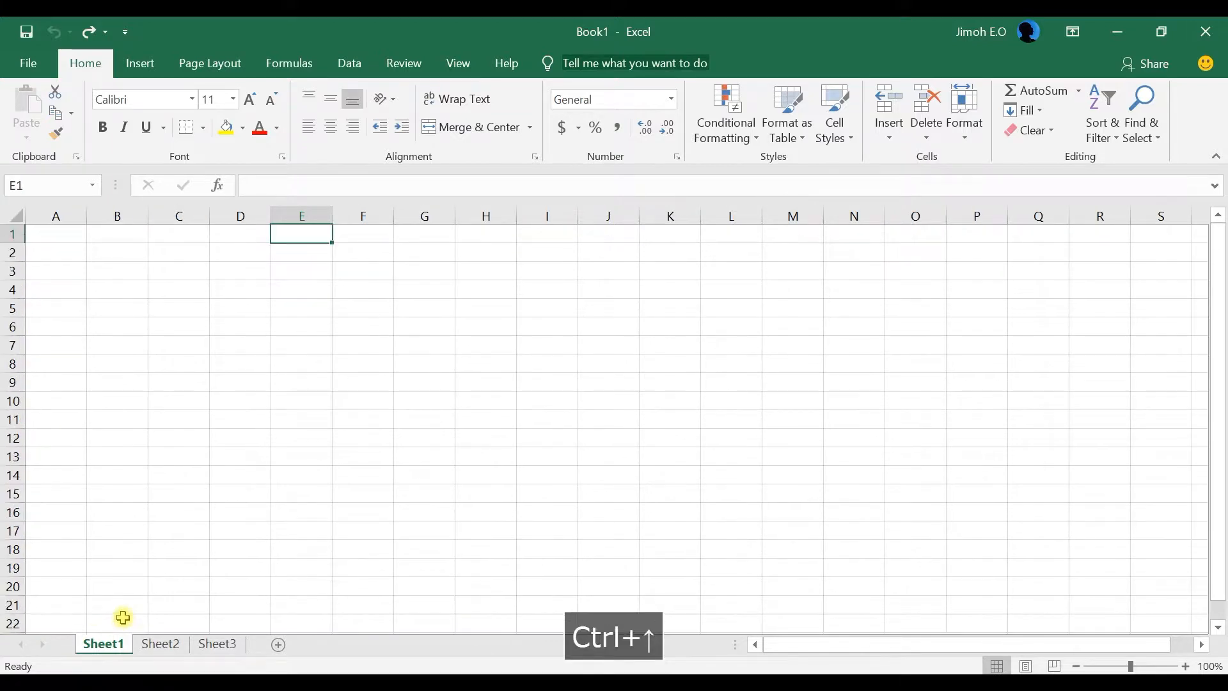
pyautogui.click(153, 315)
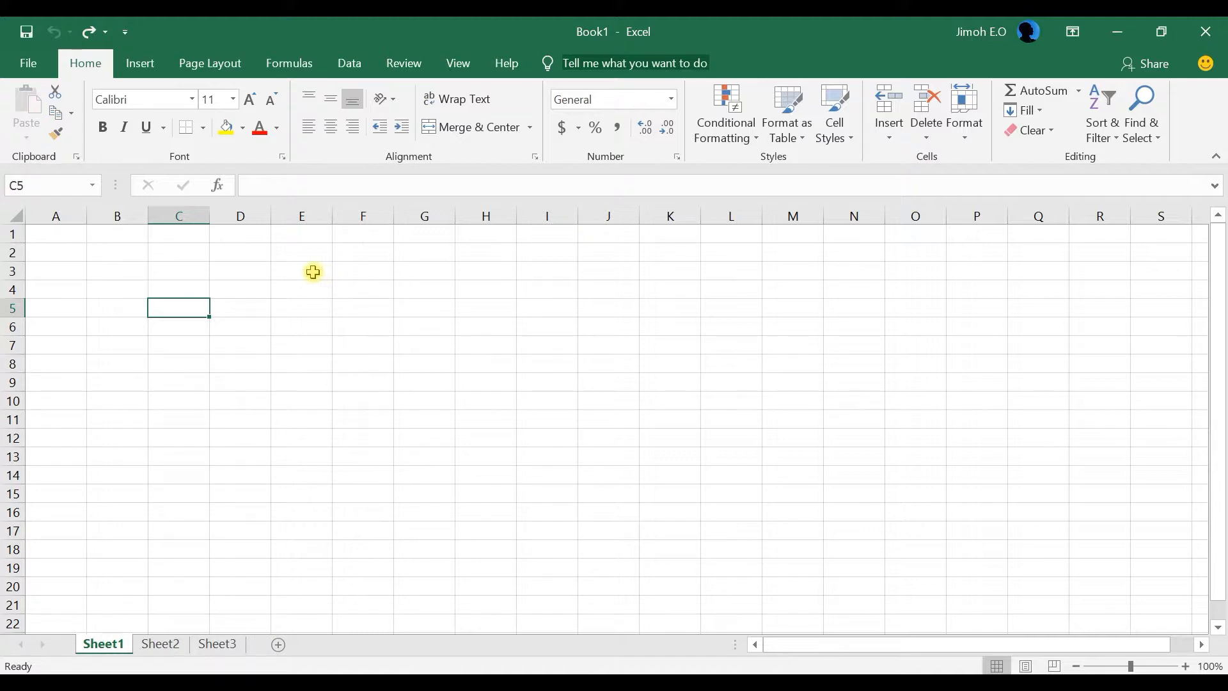
pyautogui.click(294, 273)
pyautogui.click(288, 344)
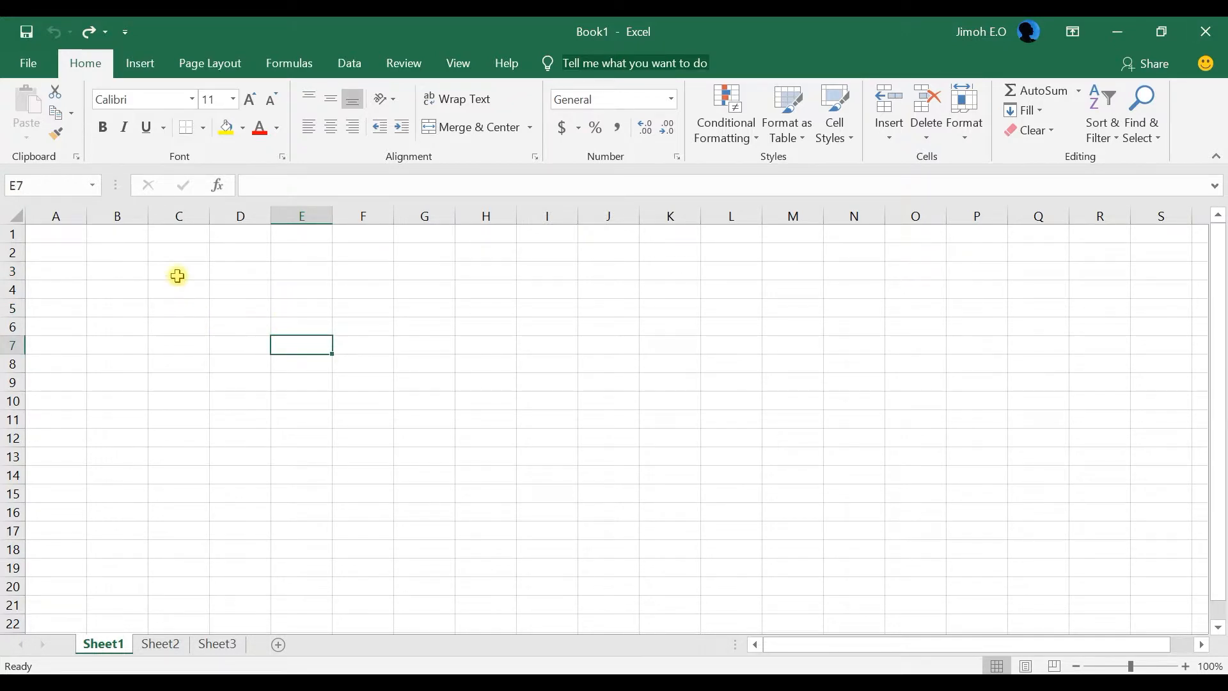
pyautogui.click(740, 360)
pyautogui.click(244, 389)
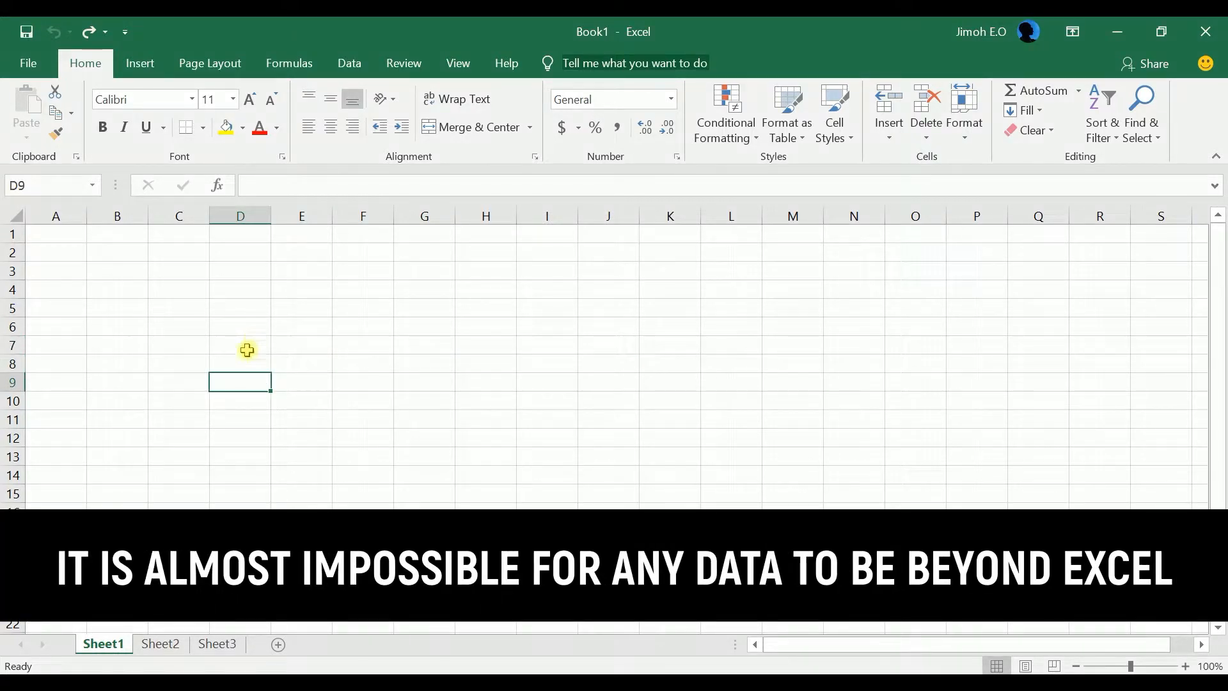
# - Look at the Sheet2 and Sheet3 worksheets, and switch back to Sheet1
pyautogui.click(162, 644)
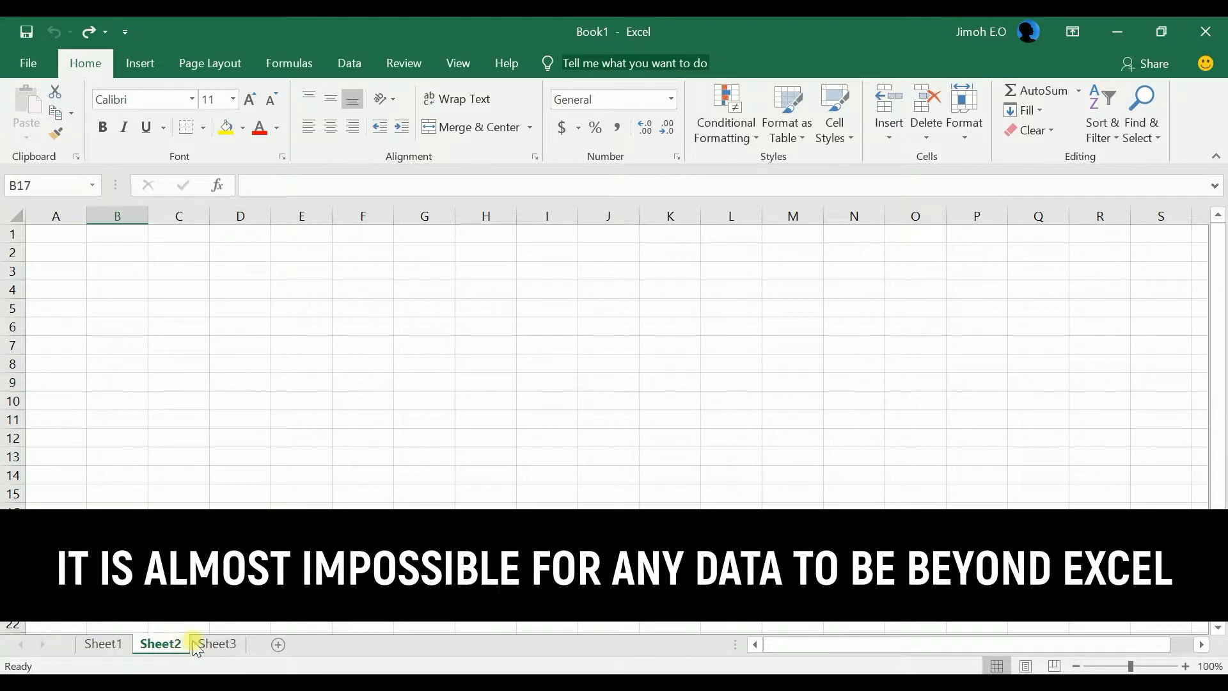
pyautogui.click(215, 644)
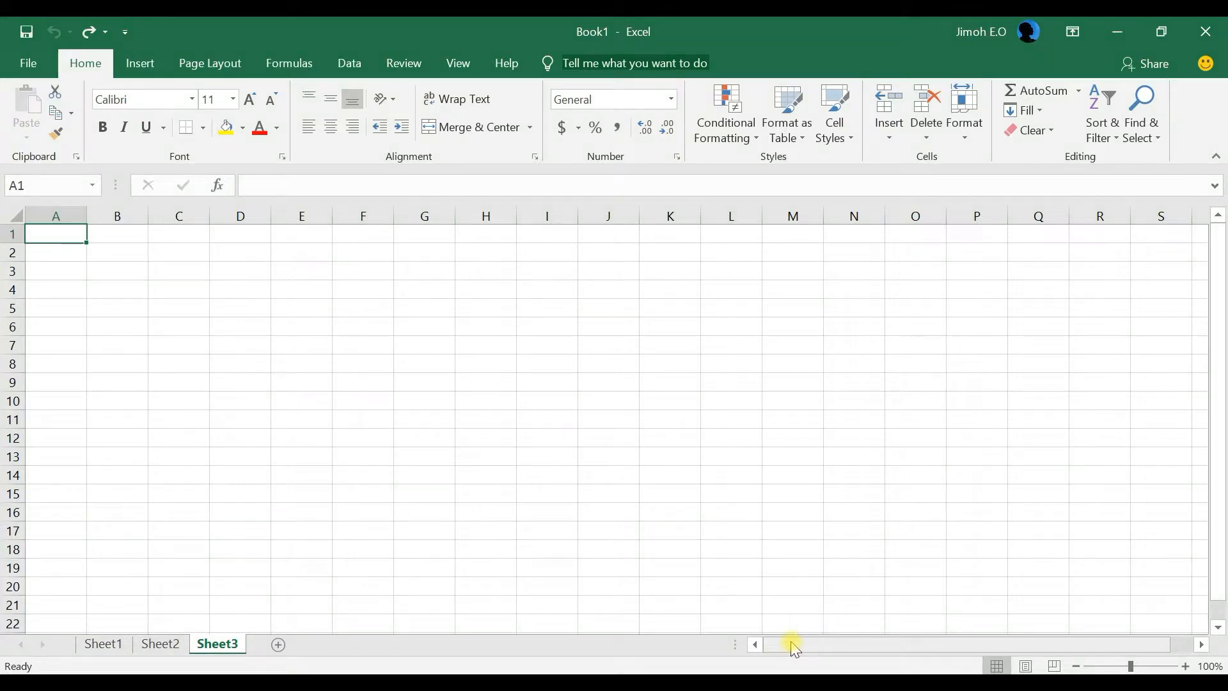
pyautogui.click(162, 643)
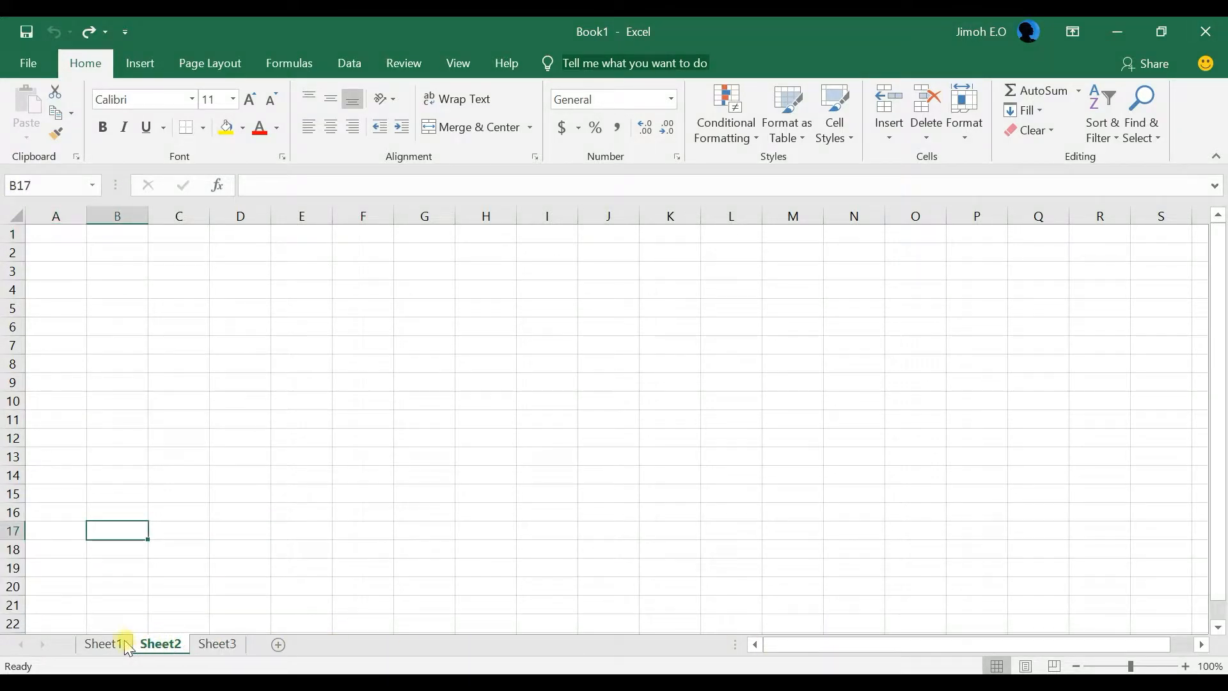
pyautogui.click(103, 644)
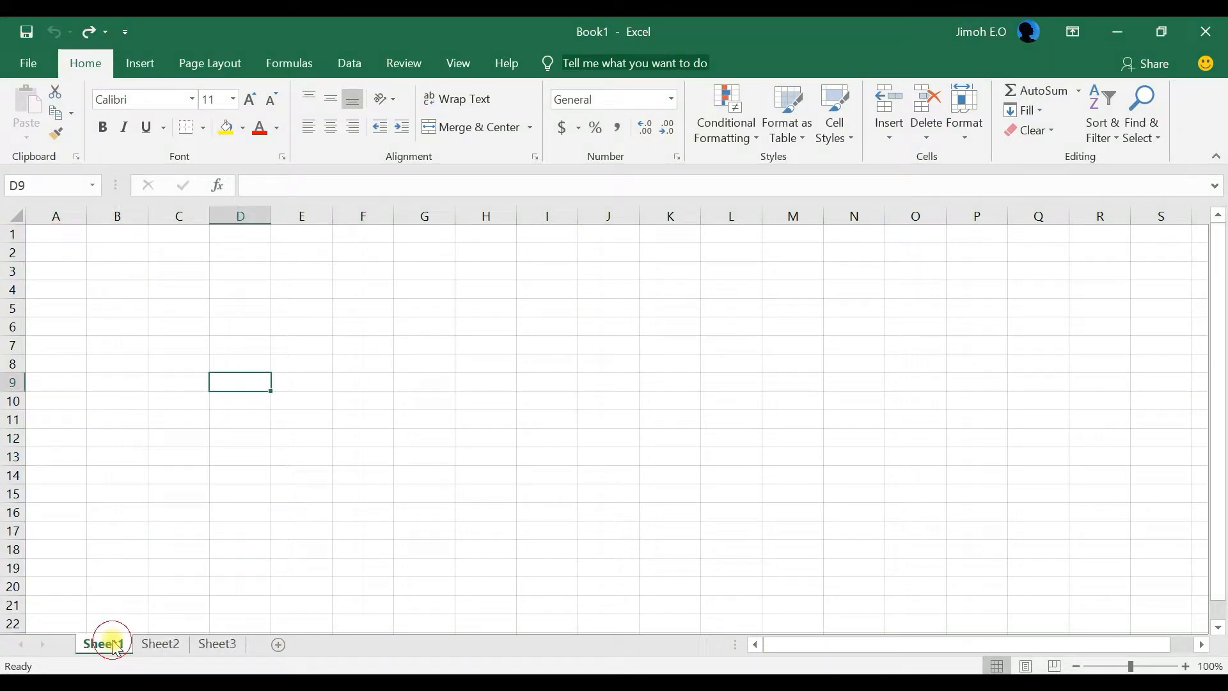
# - Select cell B4, zoom the worksheet in to 110%, and return the zoom to 100%
pyautogui.click(134, 291)
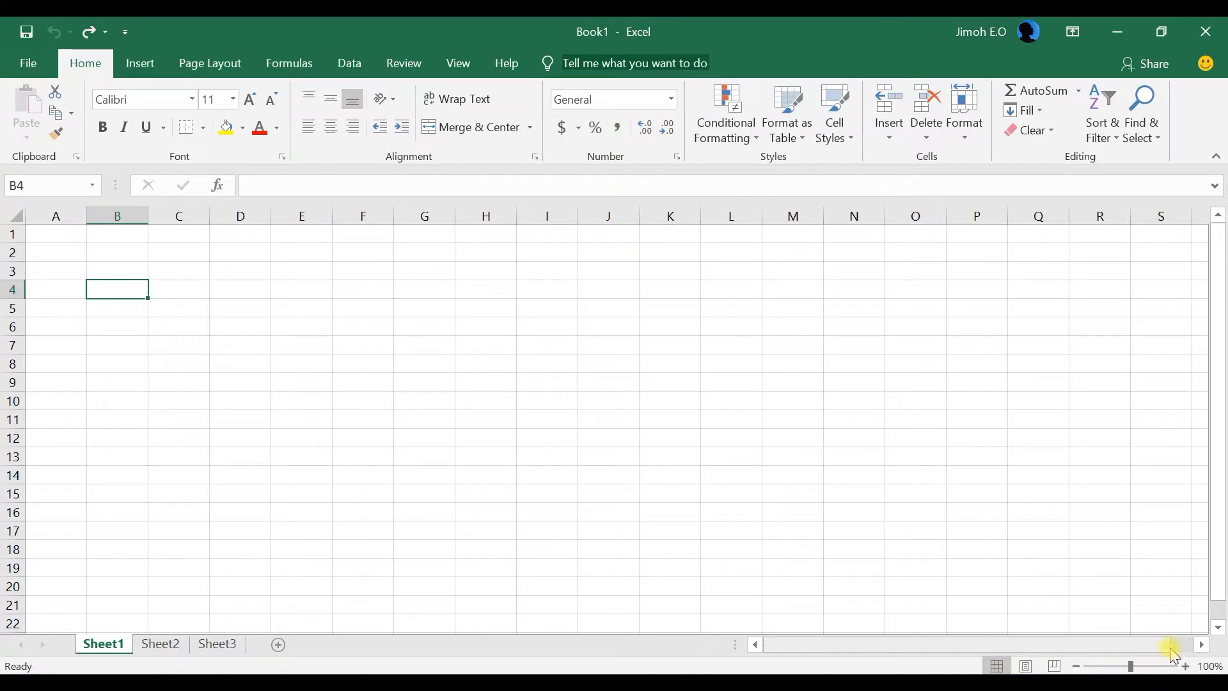
pyautogui.click(1186, 666)
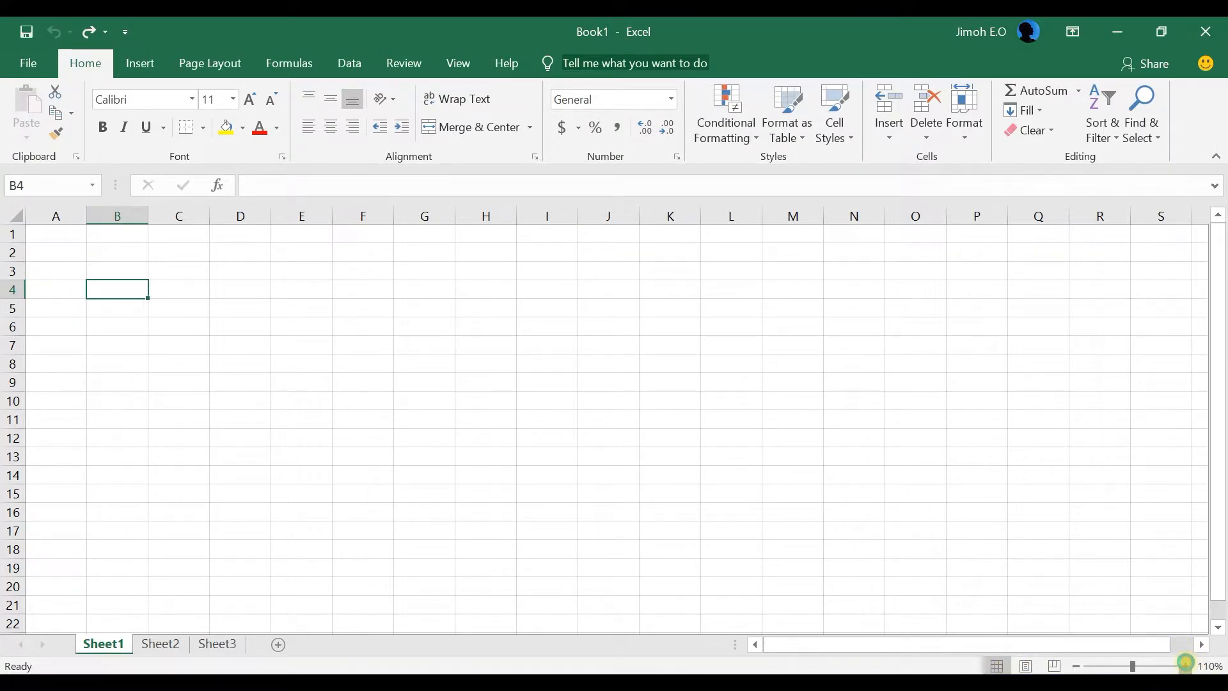
pyautogui.click(1077, 666)
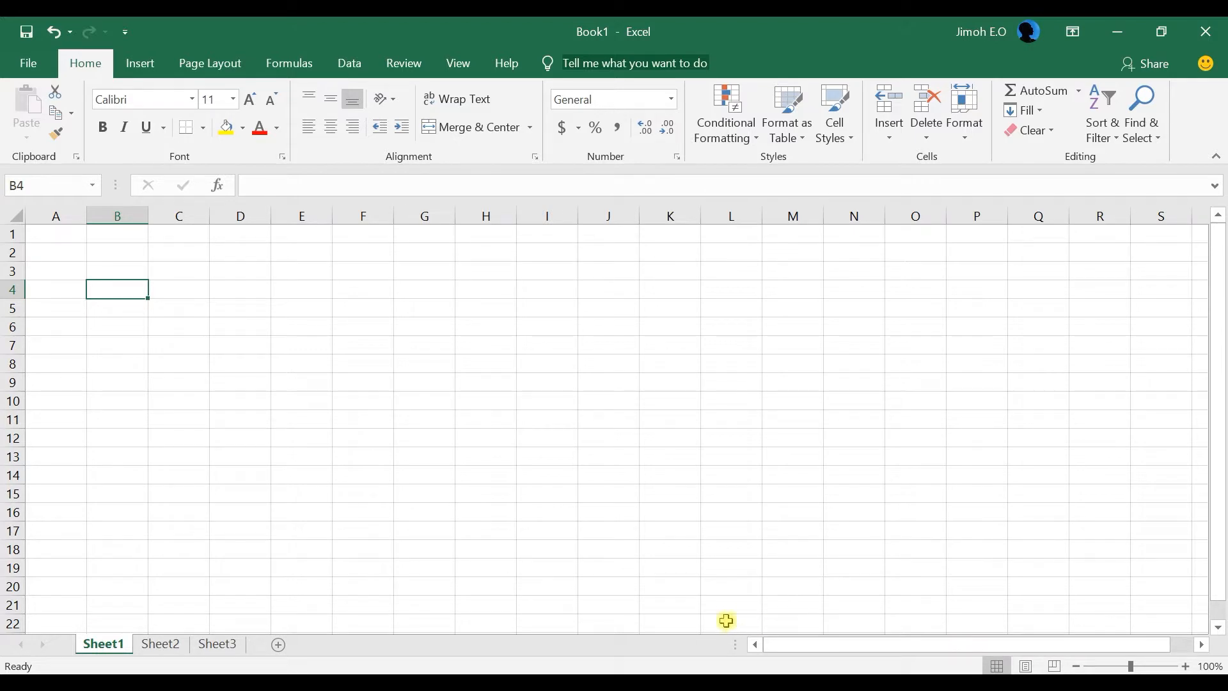
# - Select single cells one after another around Sheet1, including C5, B8, D5, A1, D8 and C3, to examine their cell references
pyautogui.click(179, 303)
pyautogui.press('F9')
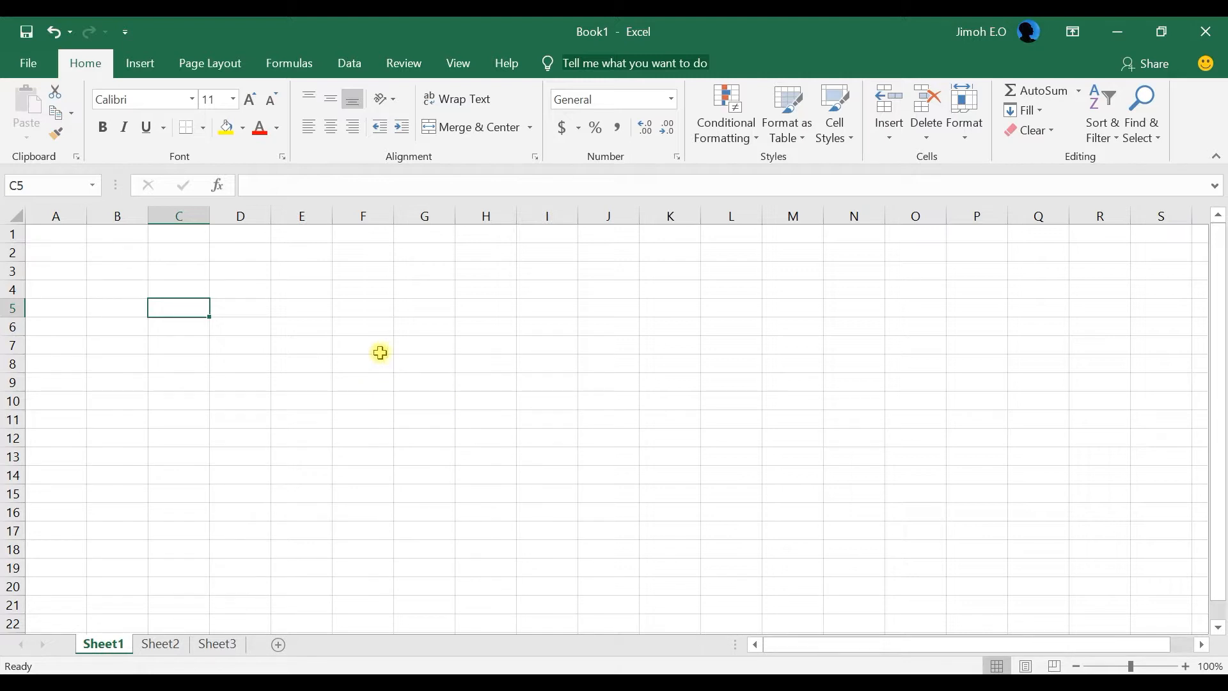
pyautogui.click(246, 326)
pyautogui.click(236, 344)
pyautogui.click(229, 364)
pyautogui.click(310, 362)
pyautogui.click(355, 296)
pyautogui.click(227, 310)
pyautogui.click(100, 296)
pyautogui.click(121, 365)
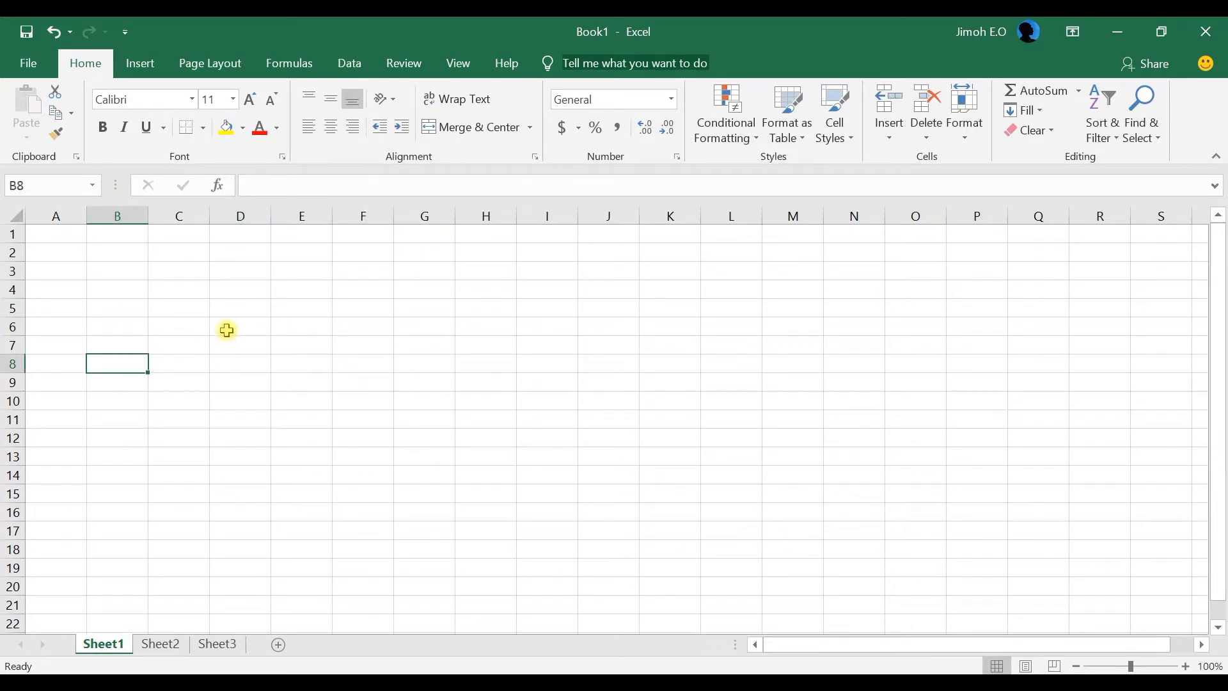
pyautogui.click(252, 305)
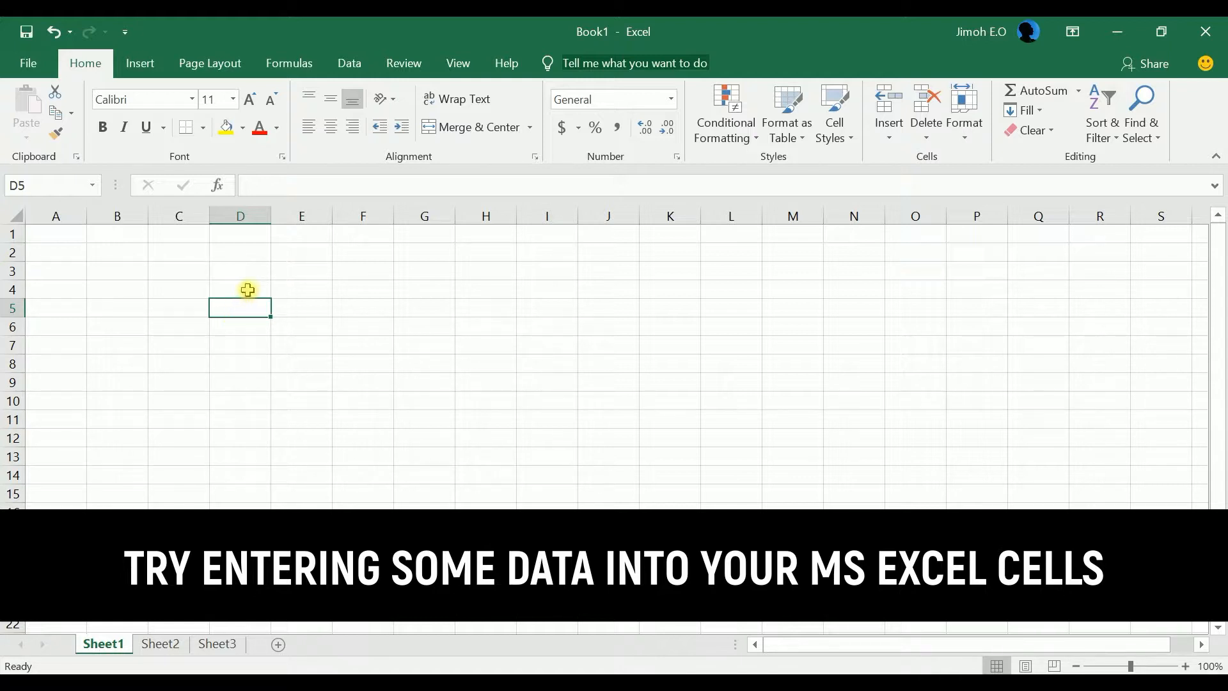
pyautogui.click(61, 234)
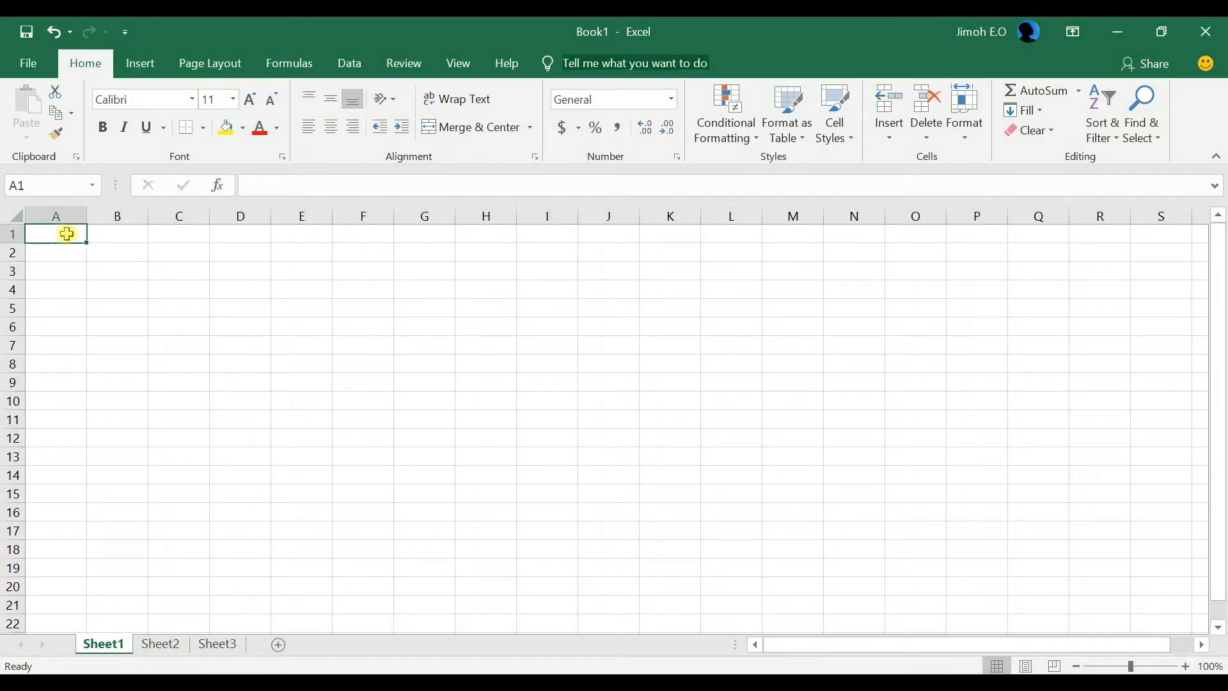
pyautogui.click(485, 346)
pyautogui.click(369, 325)
pyautogui.click(264, 361)
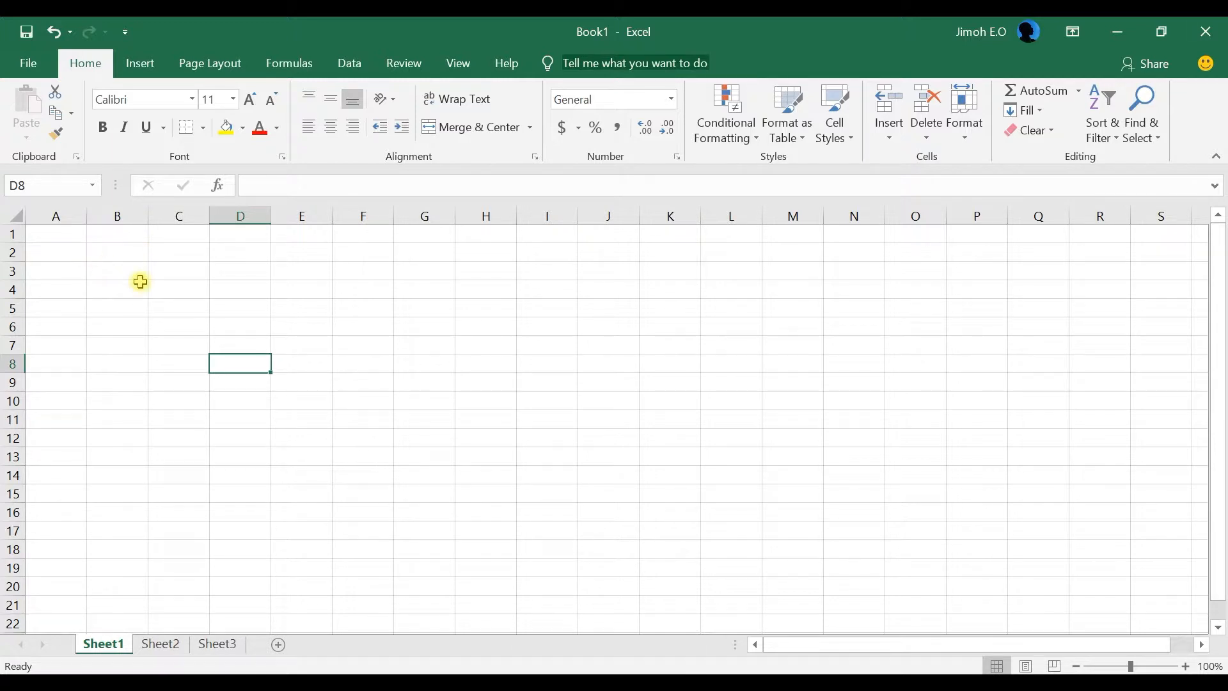
pyautogui.click(197, 279)
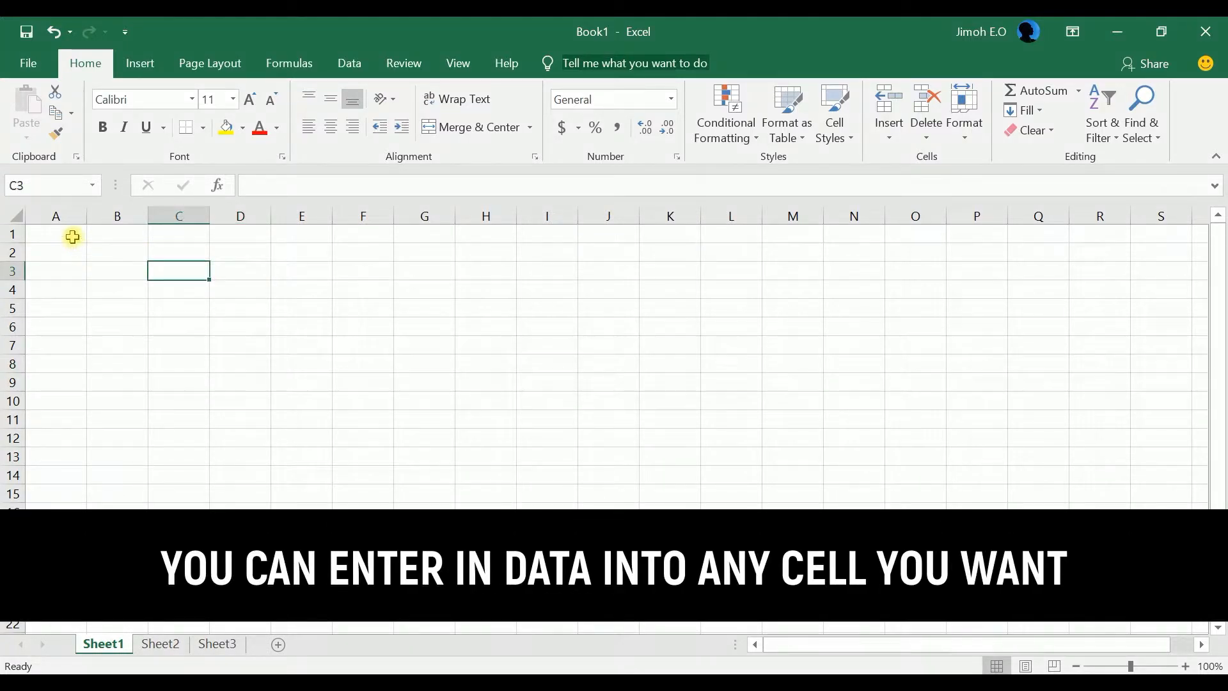
# - Enter the number 15 in cell A1 and the text Boy in cell B1
pyautogui.click(73, 237)
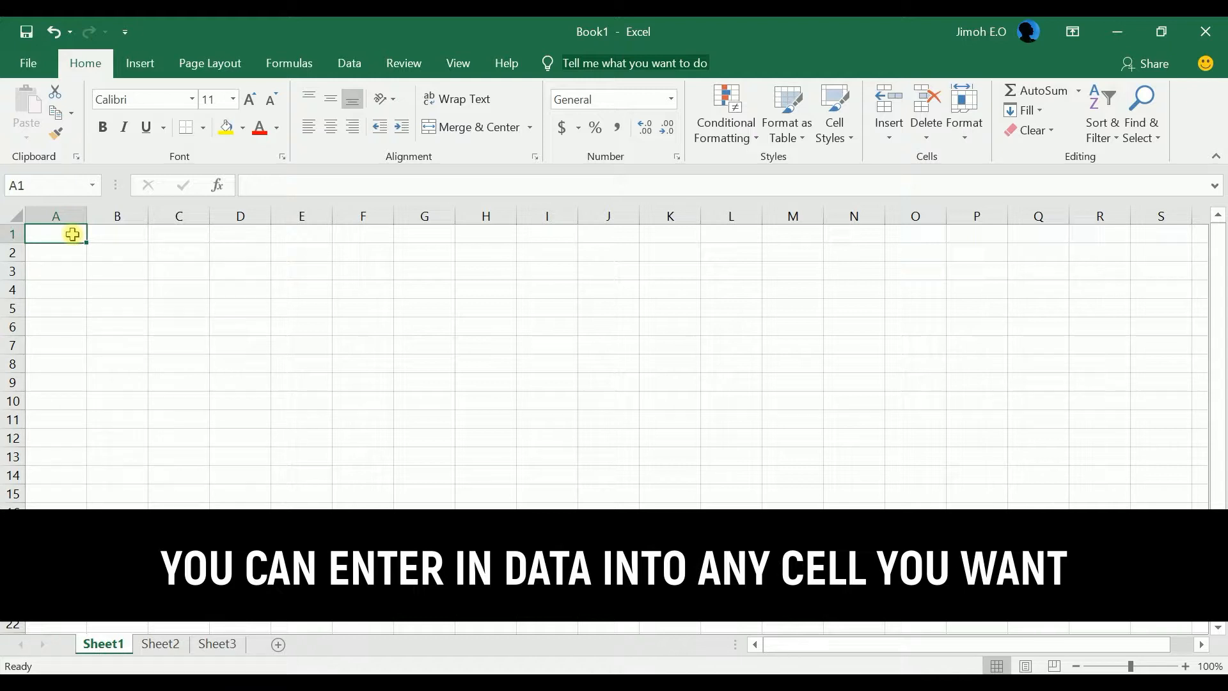
pyautogui.write('15')
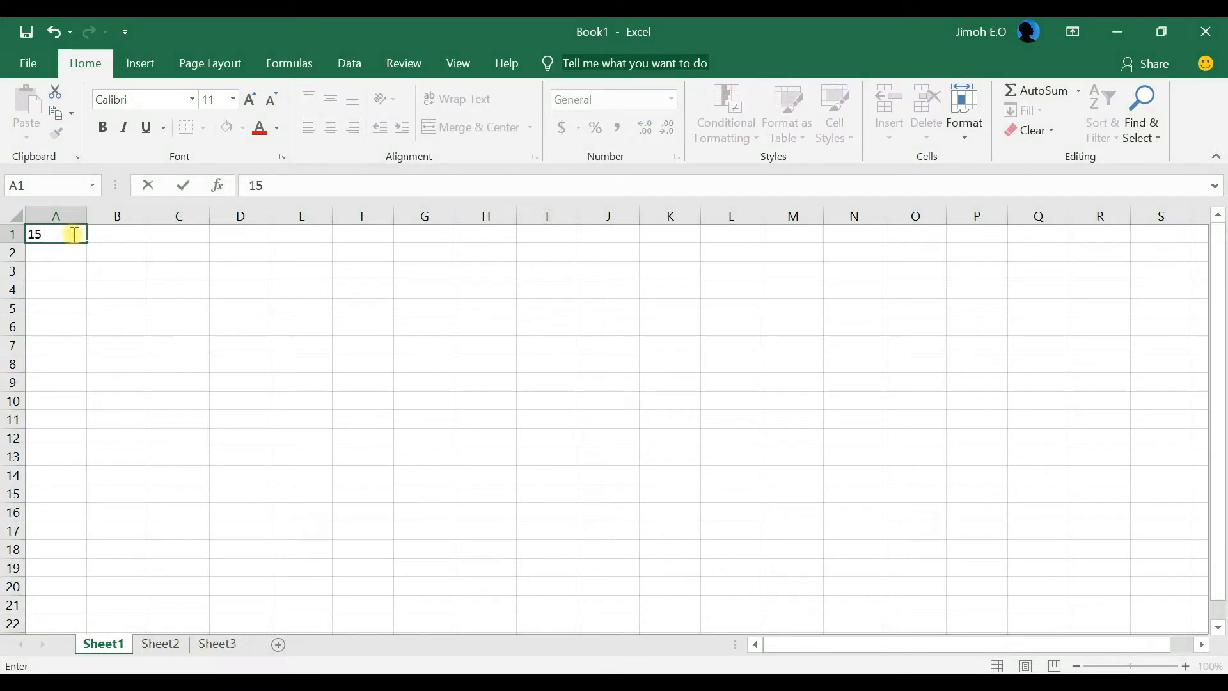
pyautogui.press('Return')
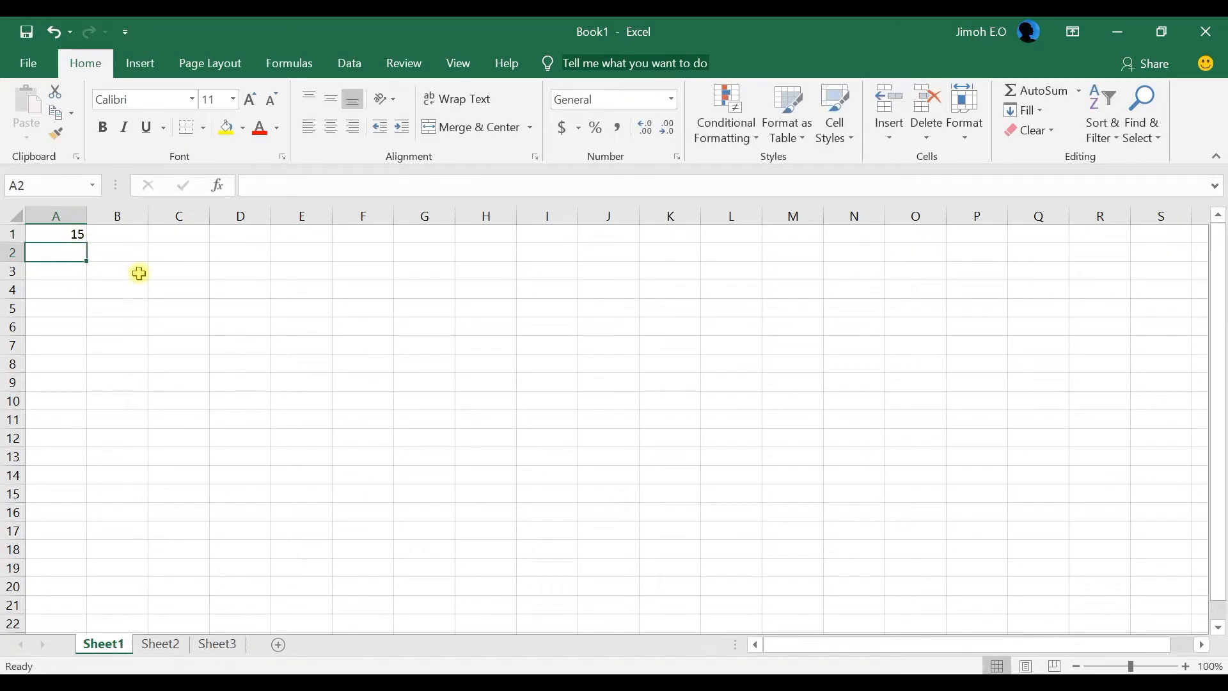
pyautogui.click(130, 235)
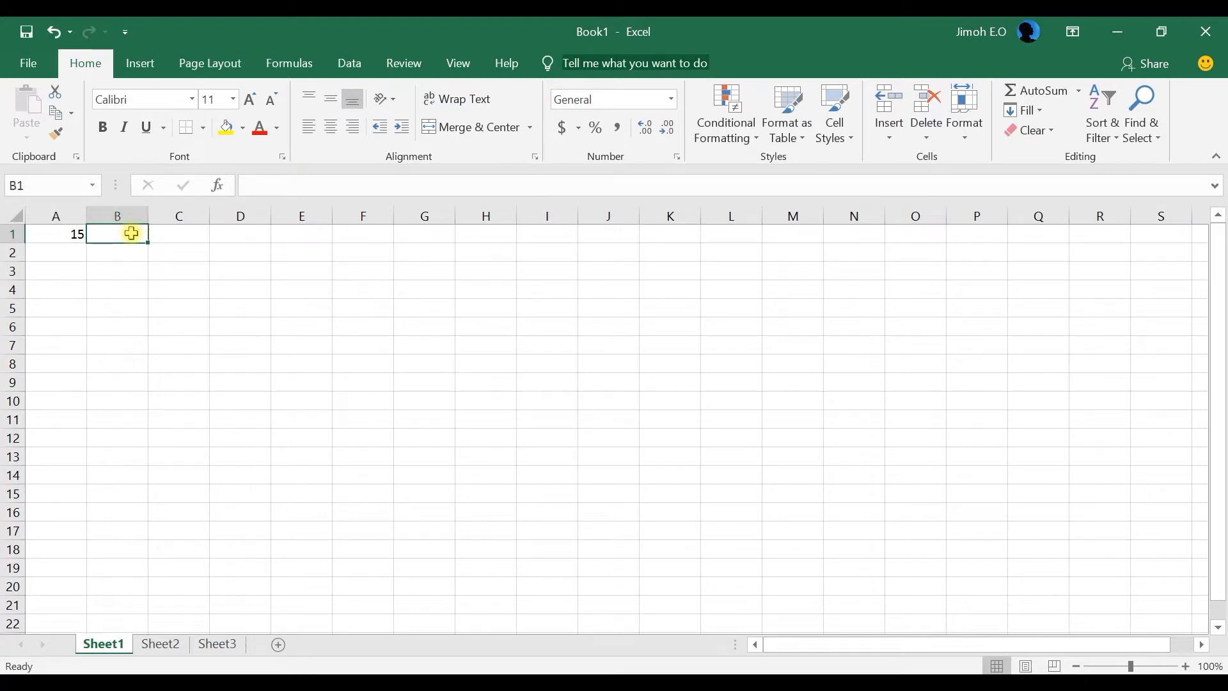
pyautogui.write('Boy')
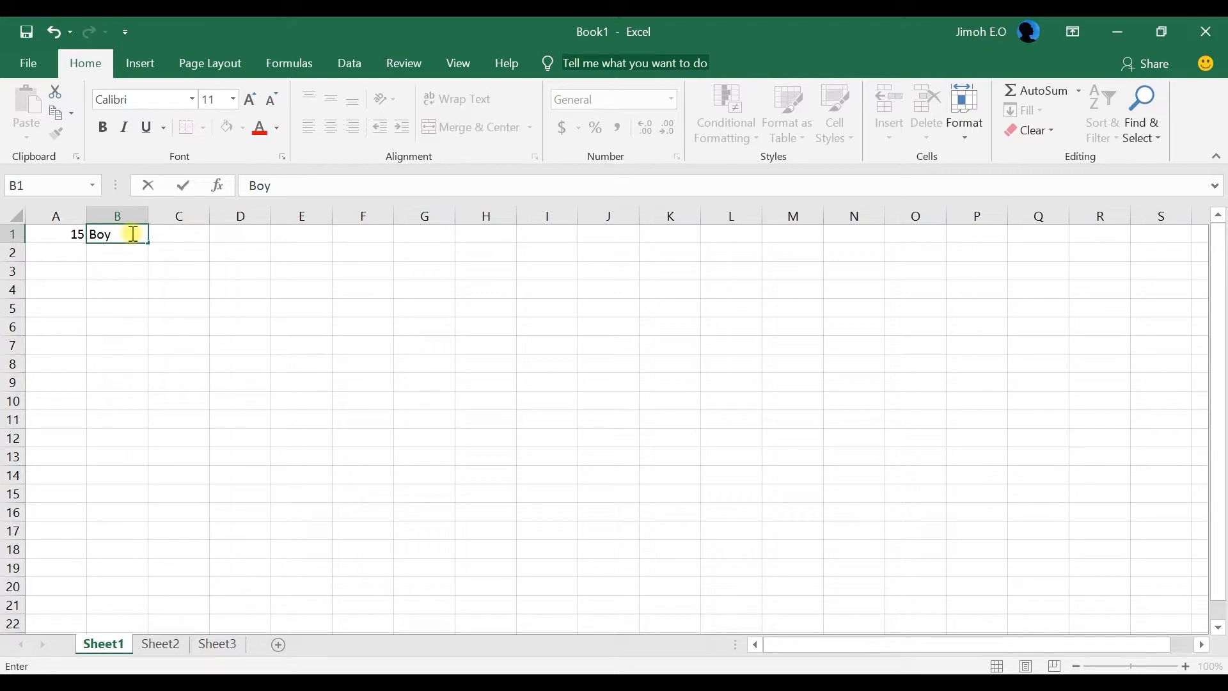
pyautogui.press('Return')
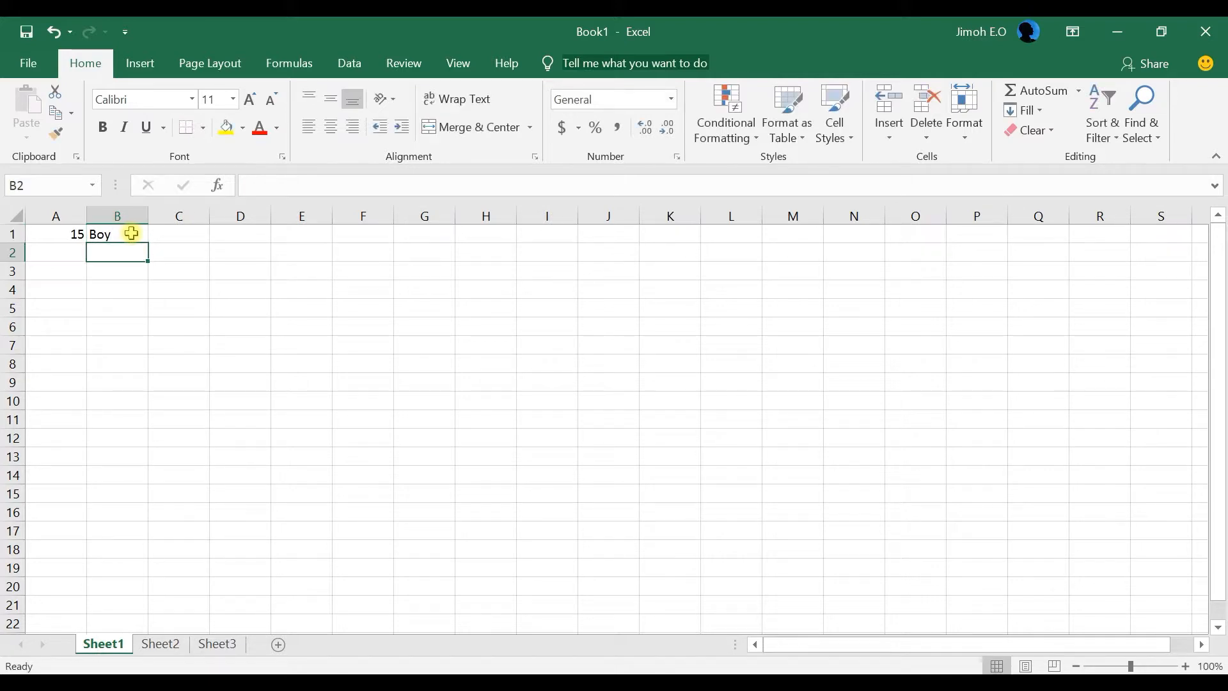
# - Enter the date 5/8/2019 in cell C1 and the amount 2,000.00 in cell D1
pyautogui.click(184, 235)
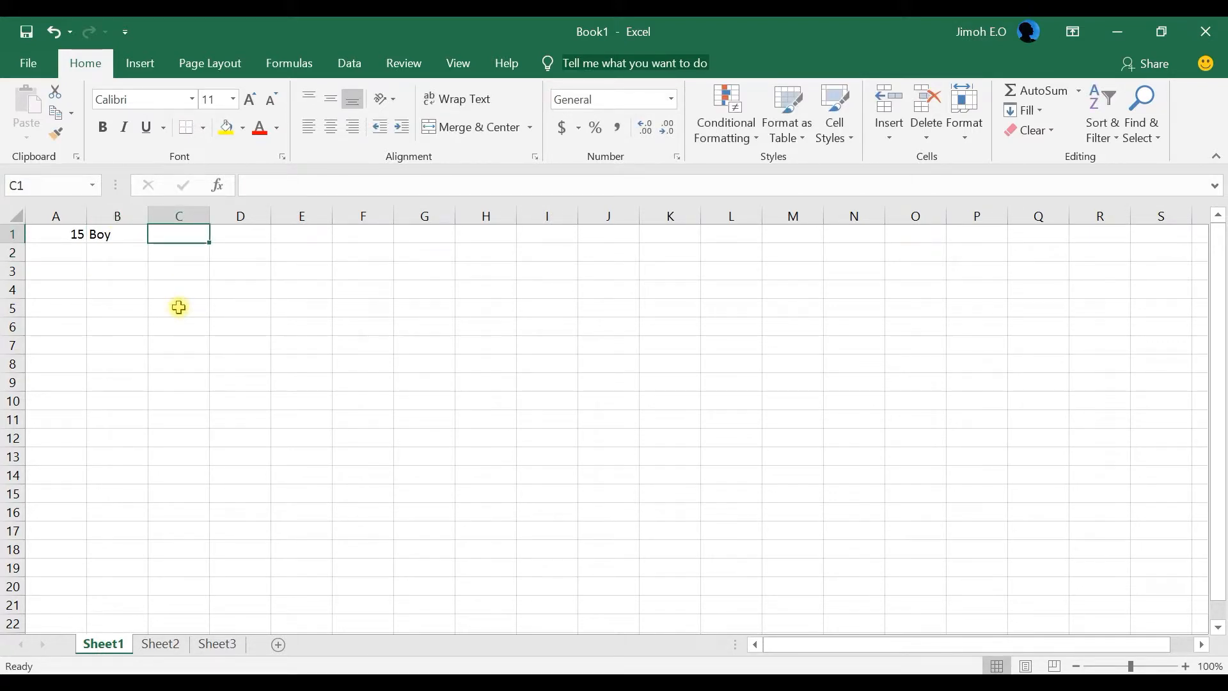
pyautogui.write('5/8/20')
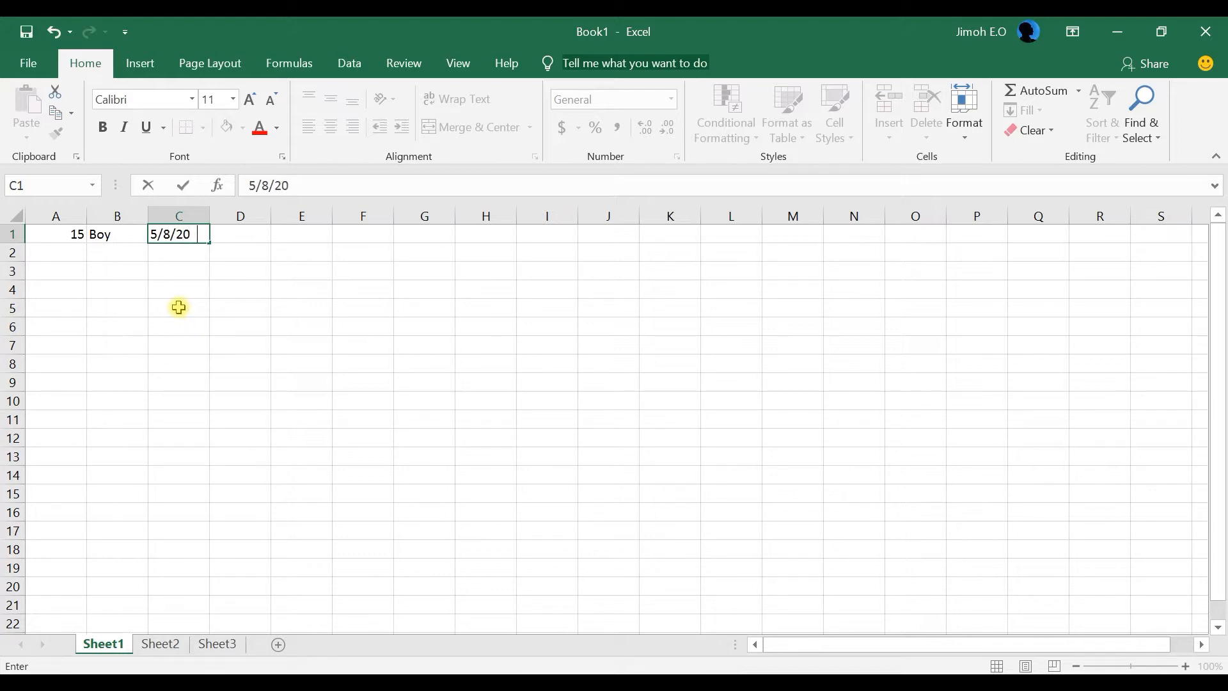
pyautogui.press('Return')
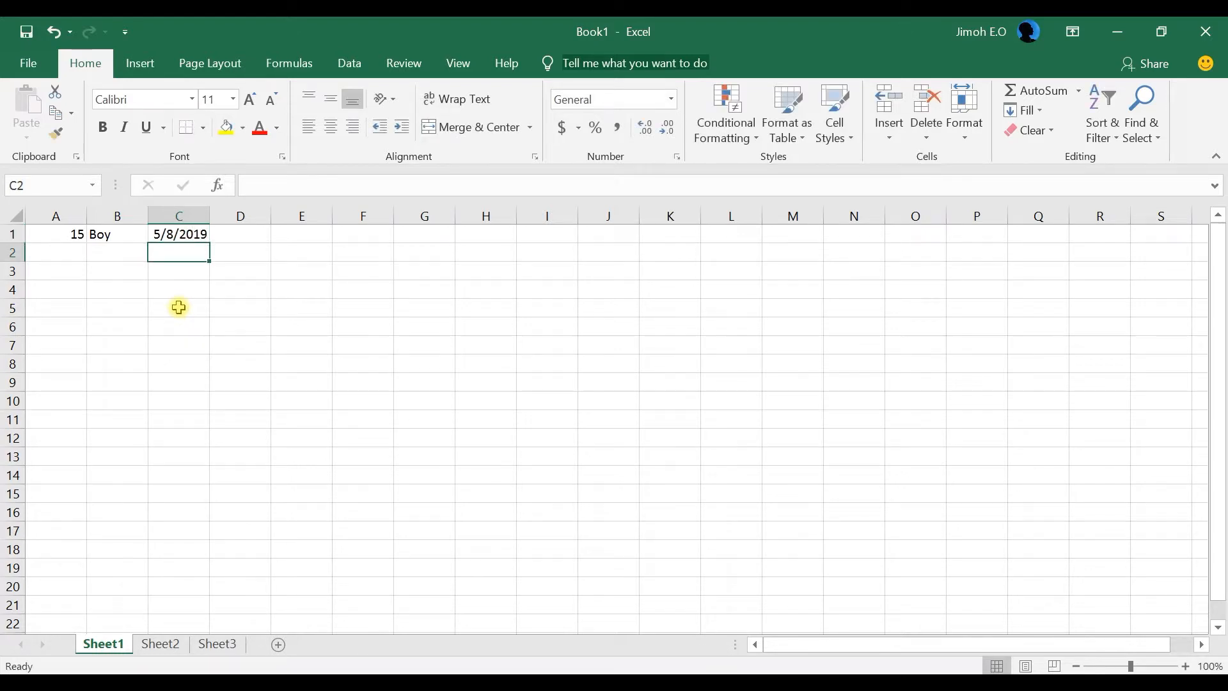
pyautogui.click(251, 236)
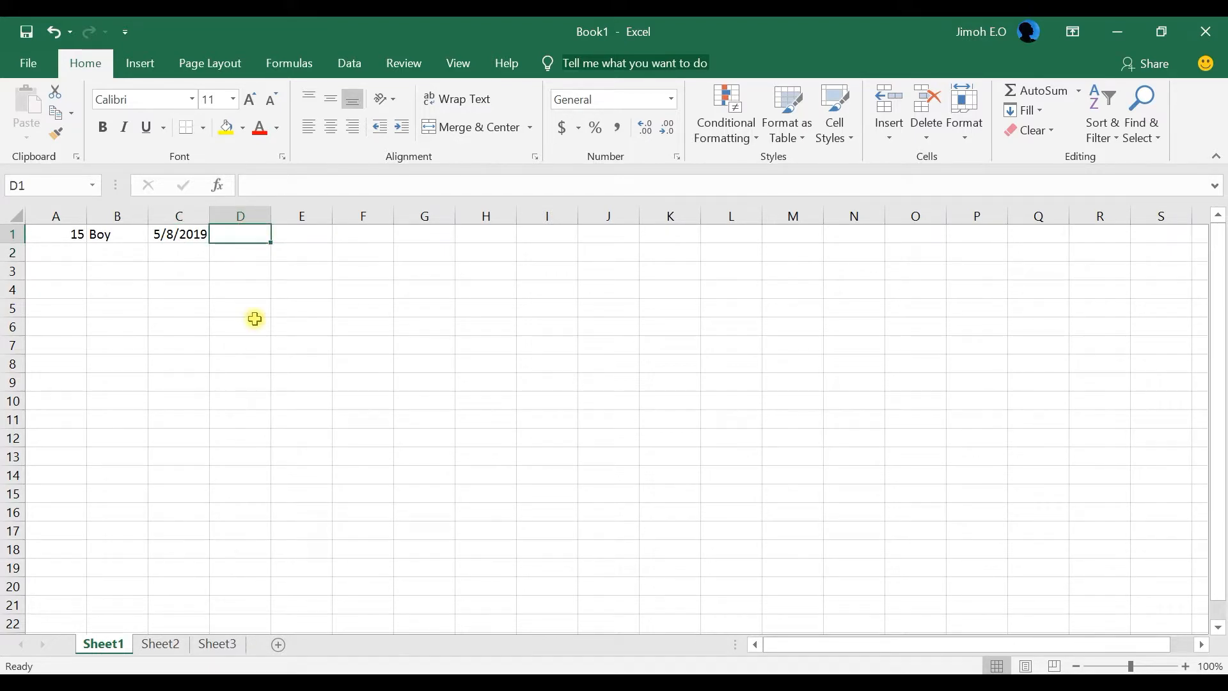
pyautogui.write('2,00')
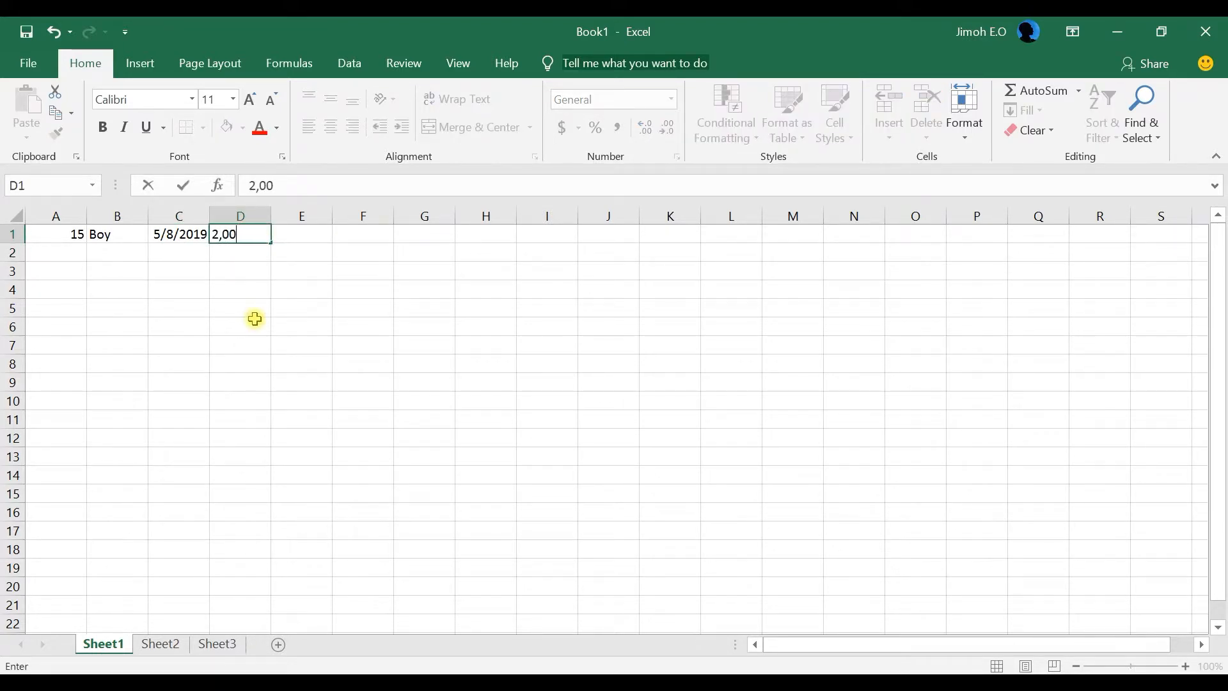
pyautogui.write('0.00')
pyautogui.press('Return')
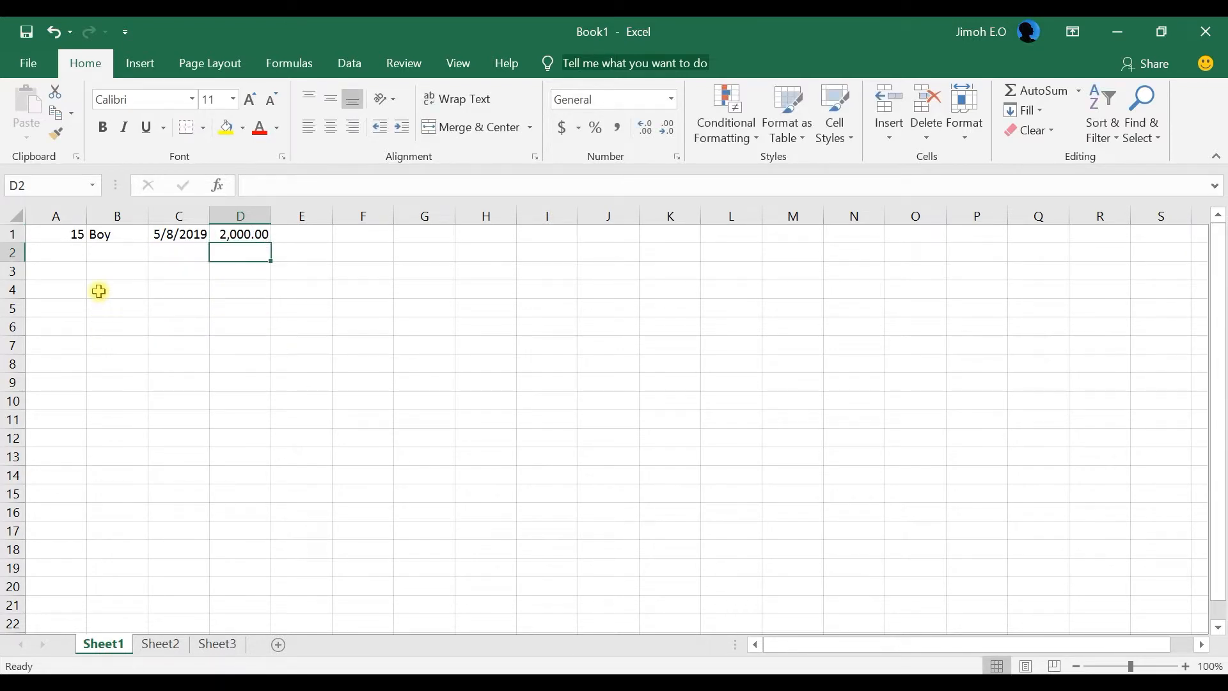
# - Go through the entries in row 1, columns A to D, to compare the default alignment of text and numbers
pyautogui.click(66, 234)
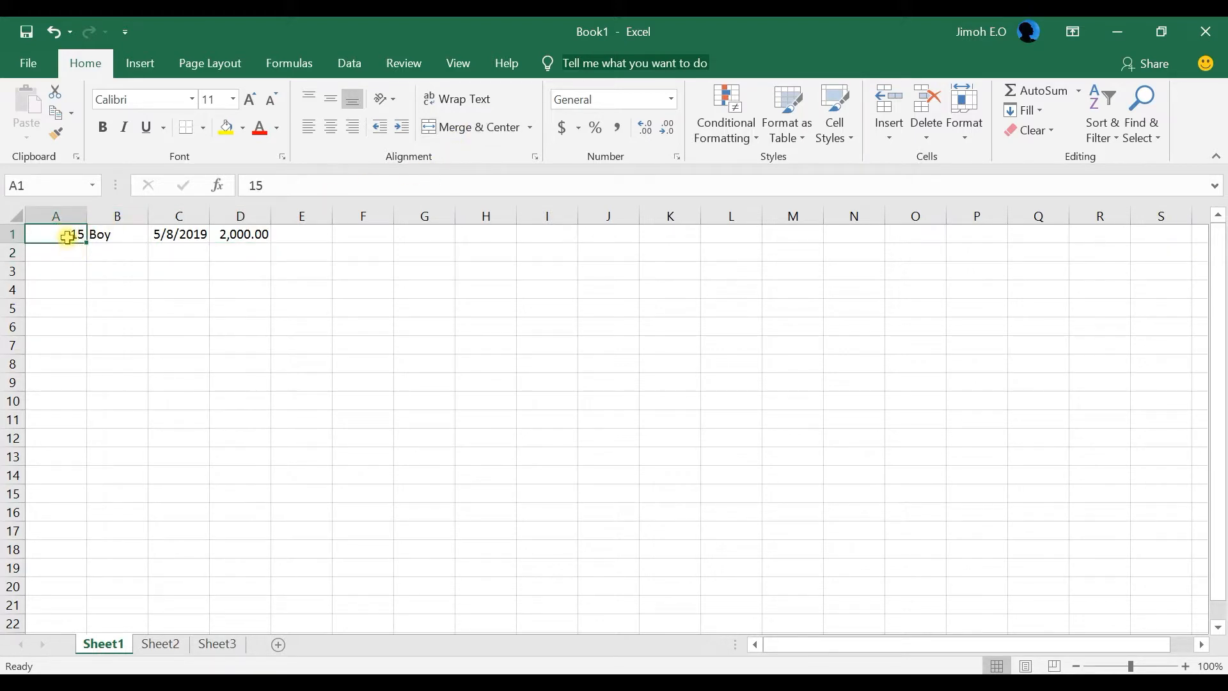
pyautogui.click(115, 235)
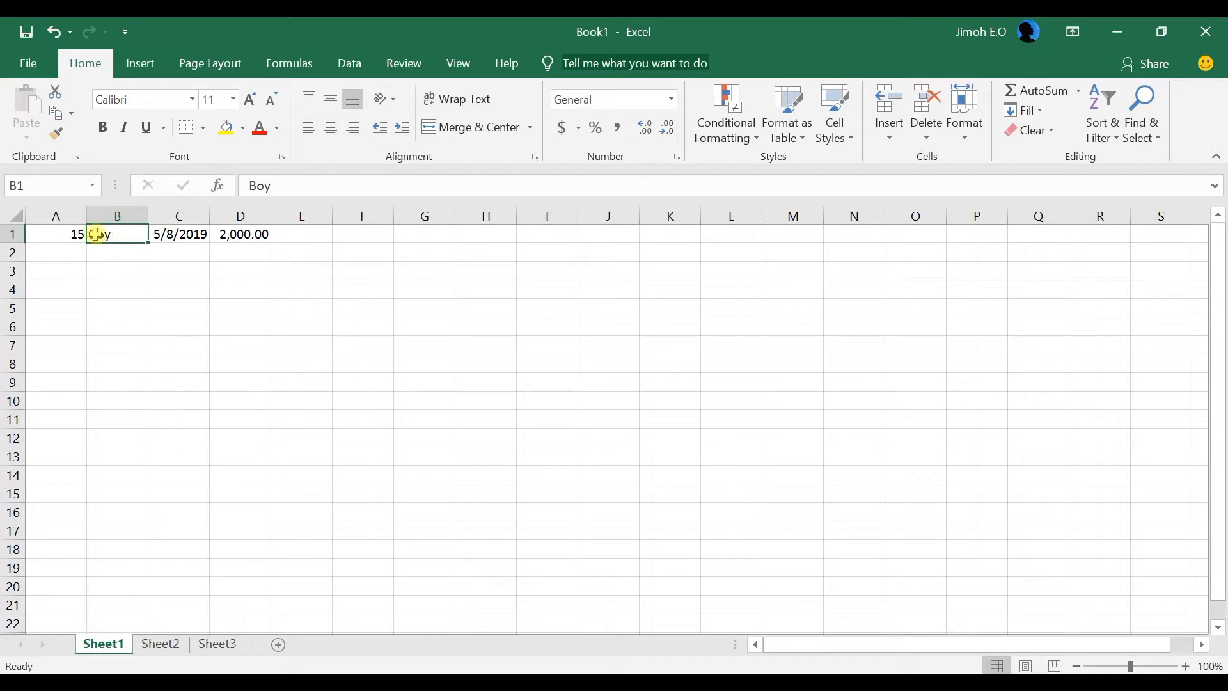
pyautogui.click(185, 235)
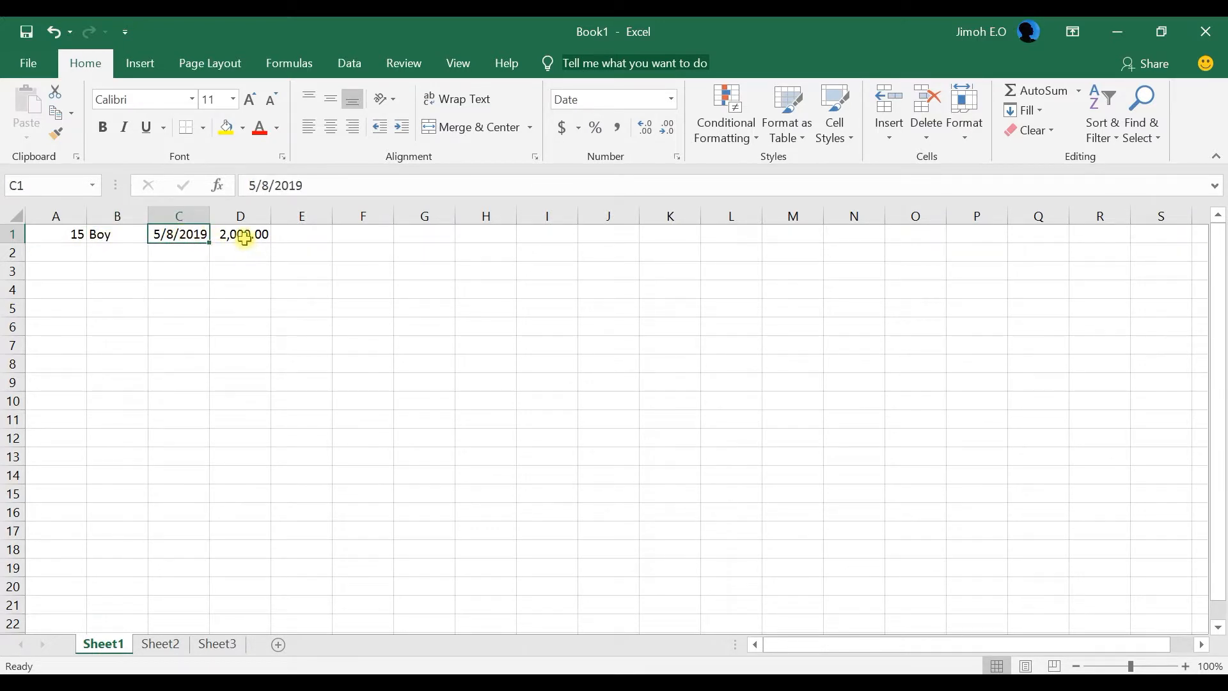
pyautogui.click(112, 235)
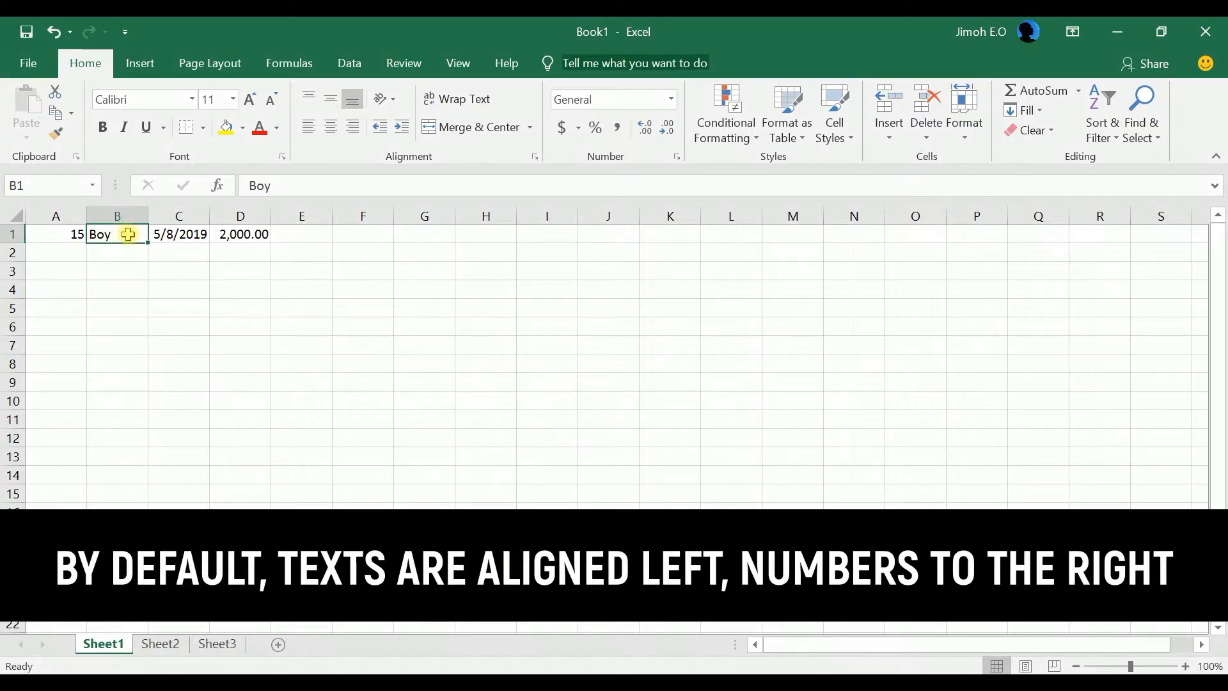
pyautogui.click(72, 237)
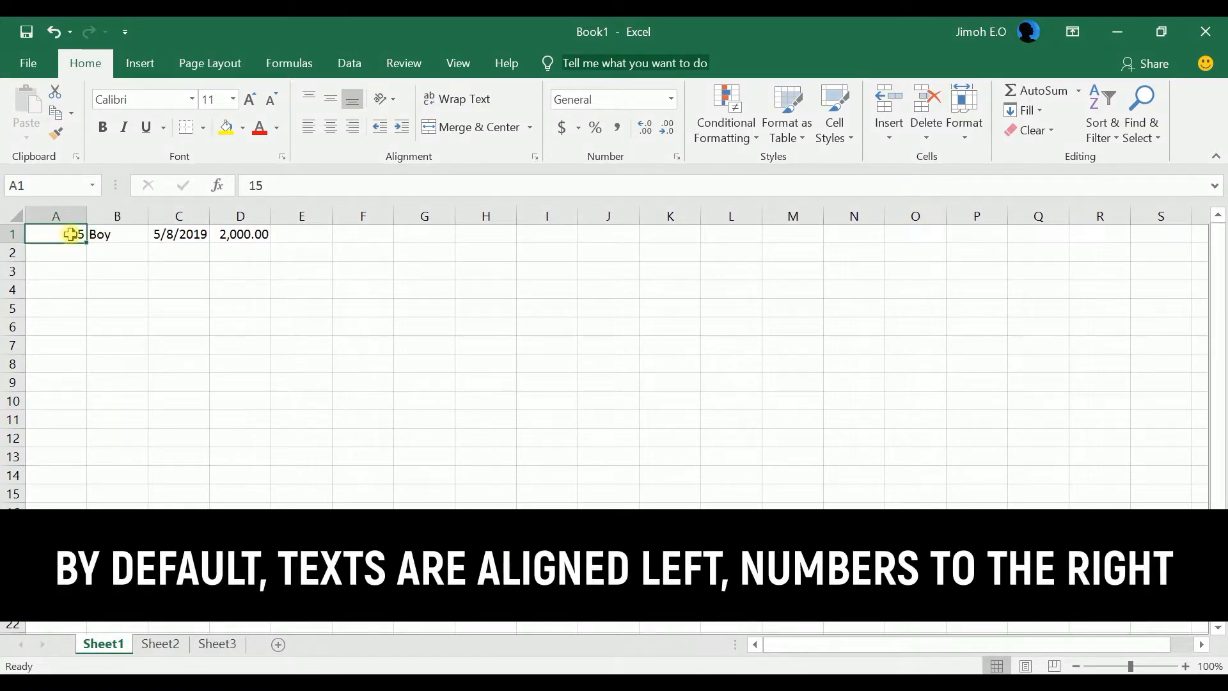
pyautogui.click(236, 240)
pyautogui.click(65, 235)
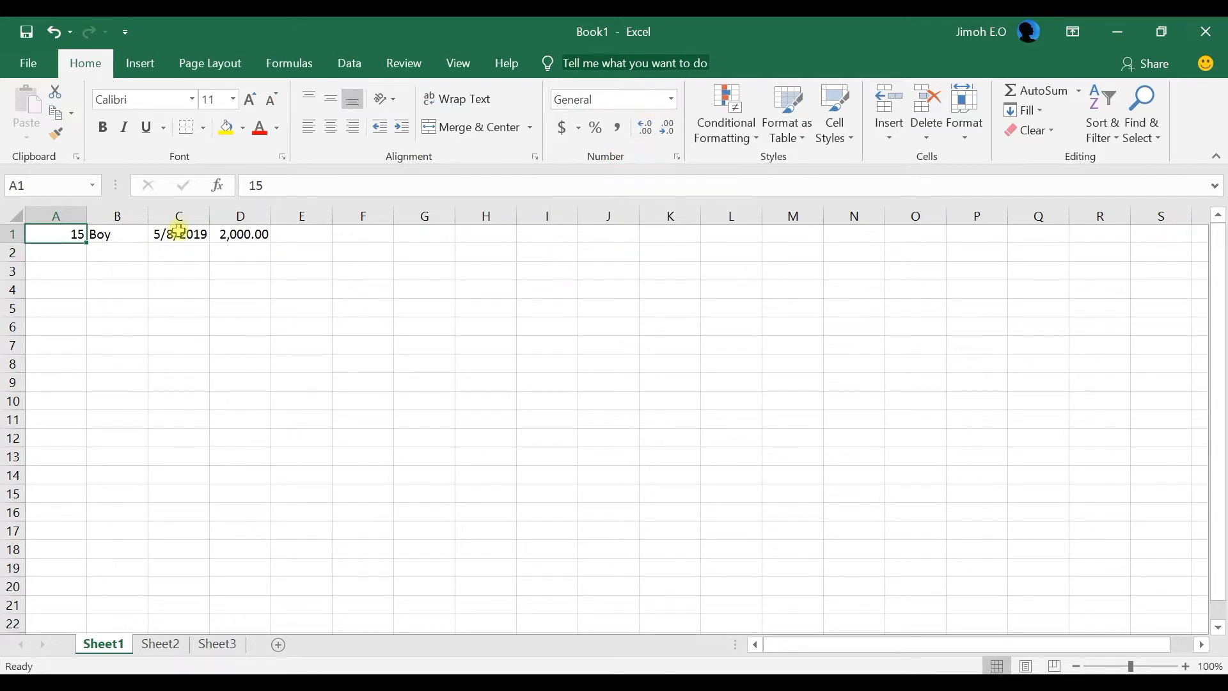
# - Look through the whole list of number formats available for cell A1, and close it without choosing one
pyautogui.click(669, 99)
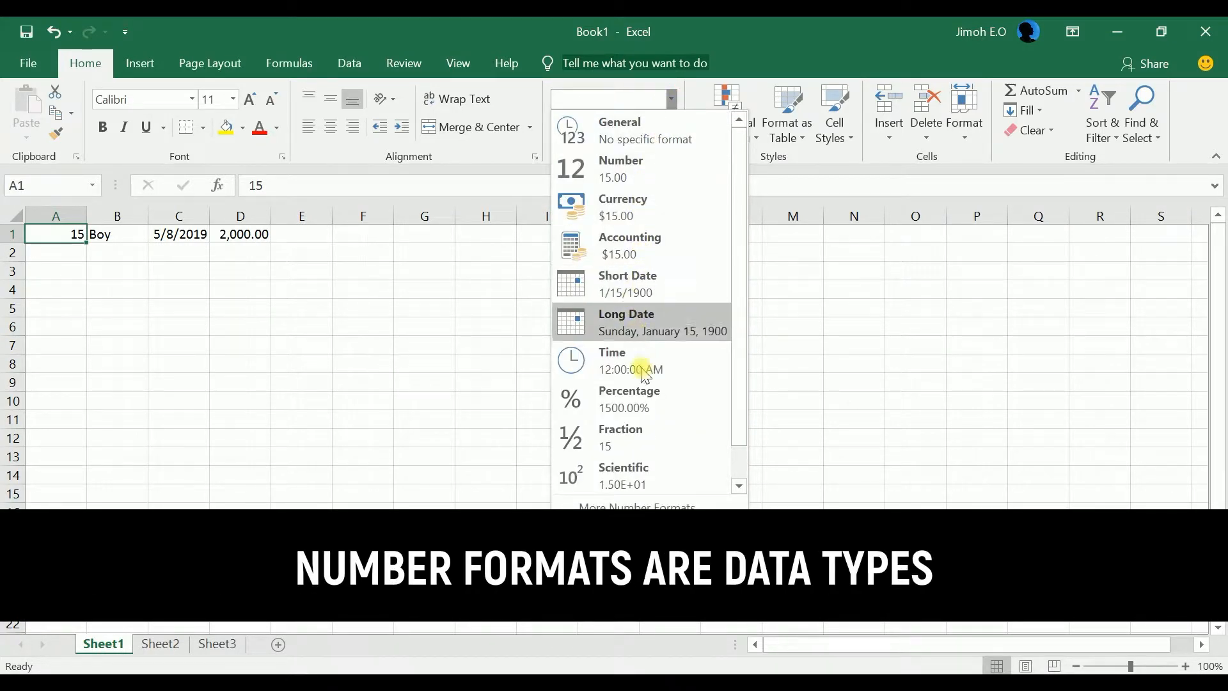
pyautogui.moveTo(738, 356); pyautogui.dragTo(736, 412)
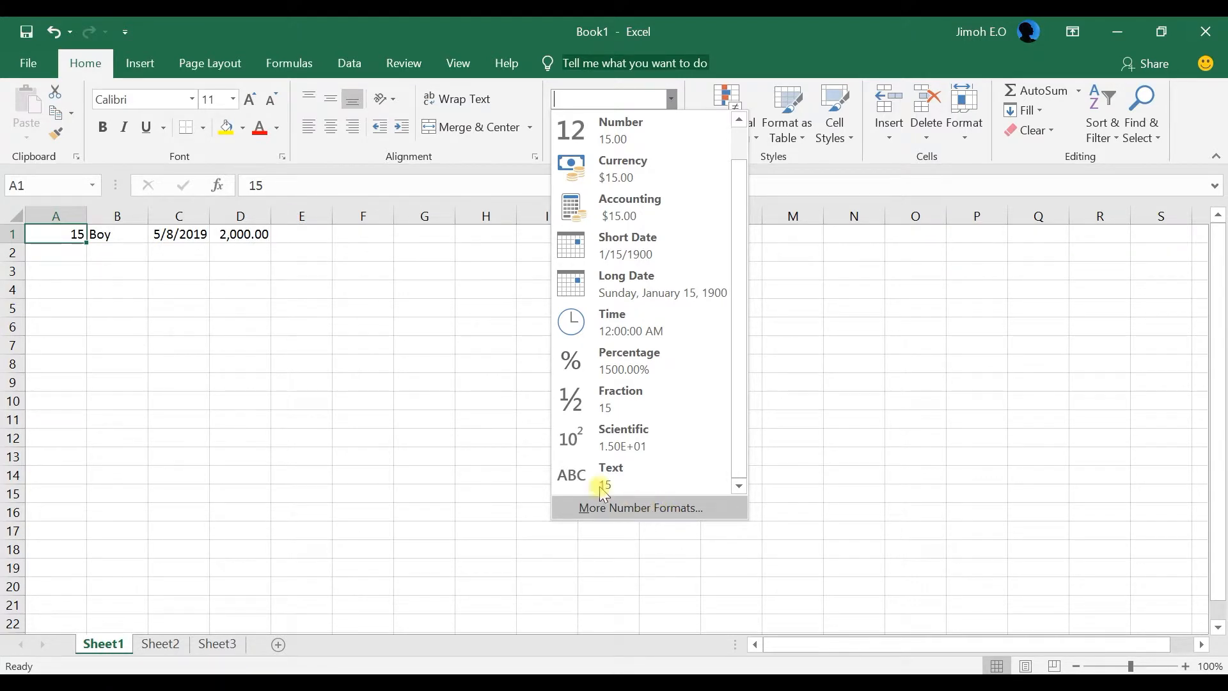
pyautogui.click(241, 282)
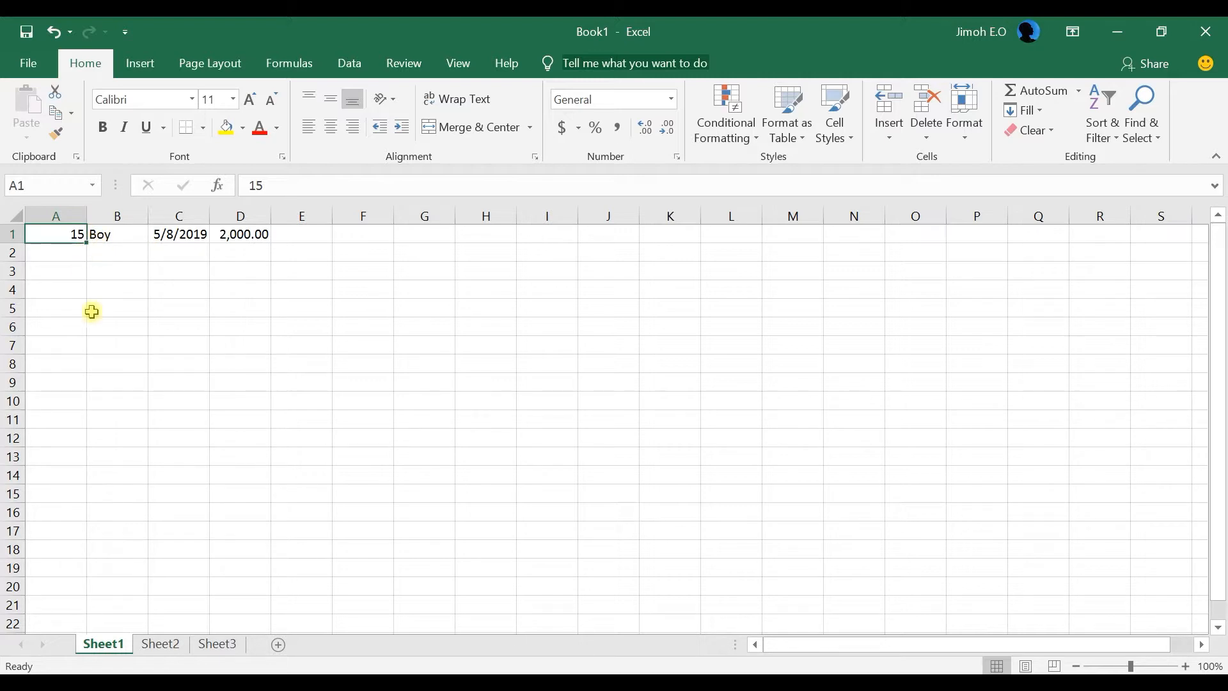
# - Replace the number in cell A1 with 23
pyautogui.write('23')
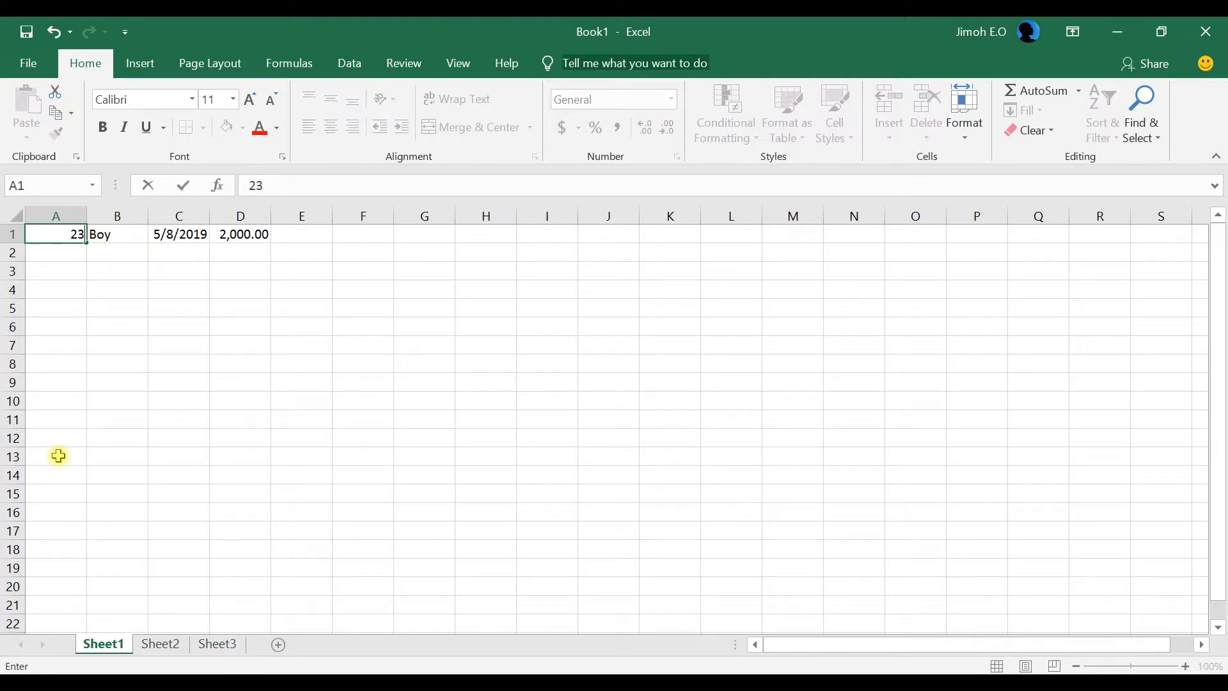
pyautogui.click(76, 369)
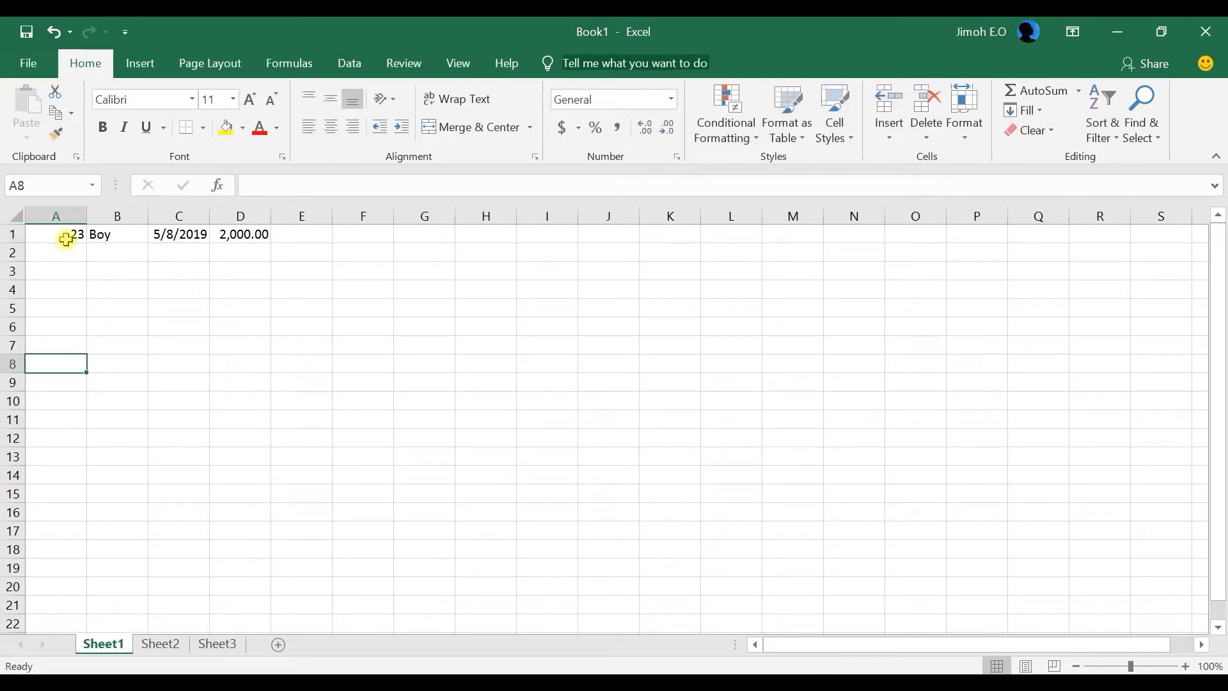
# - Check the number format assigned to each of the cells A1, B1 and C1
pyautogui.click(64, 236)
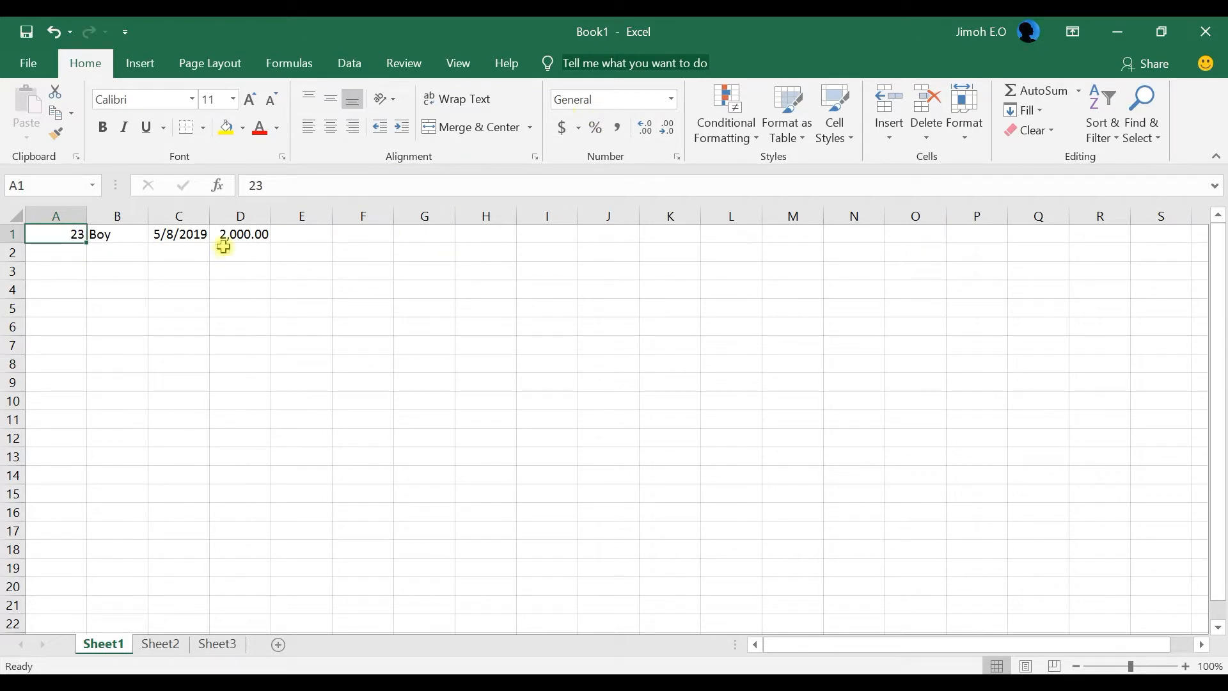
pyautogui.click(122, 236)
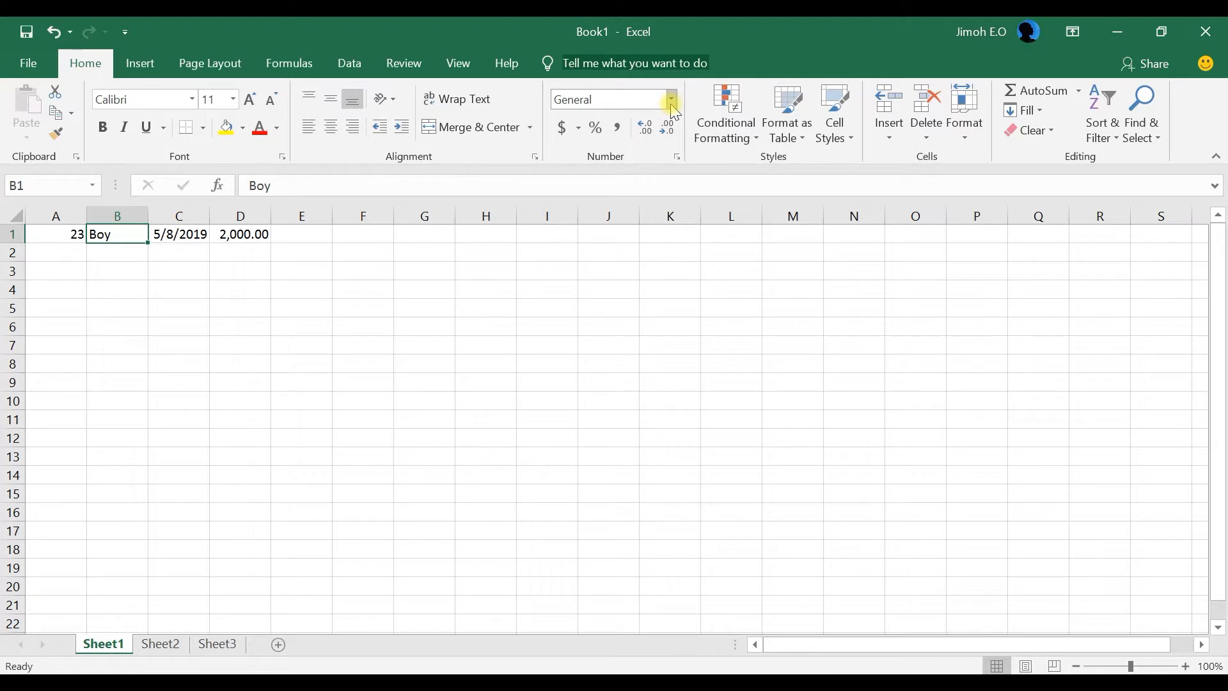
pyautogui.click(183, 235)
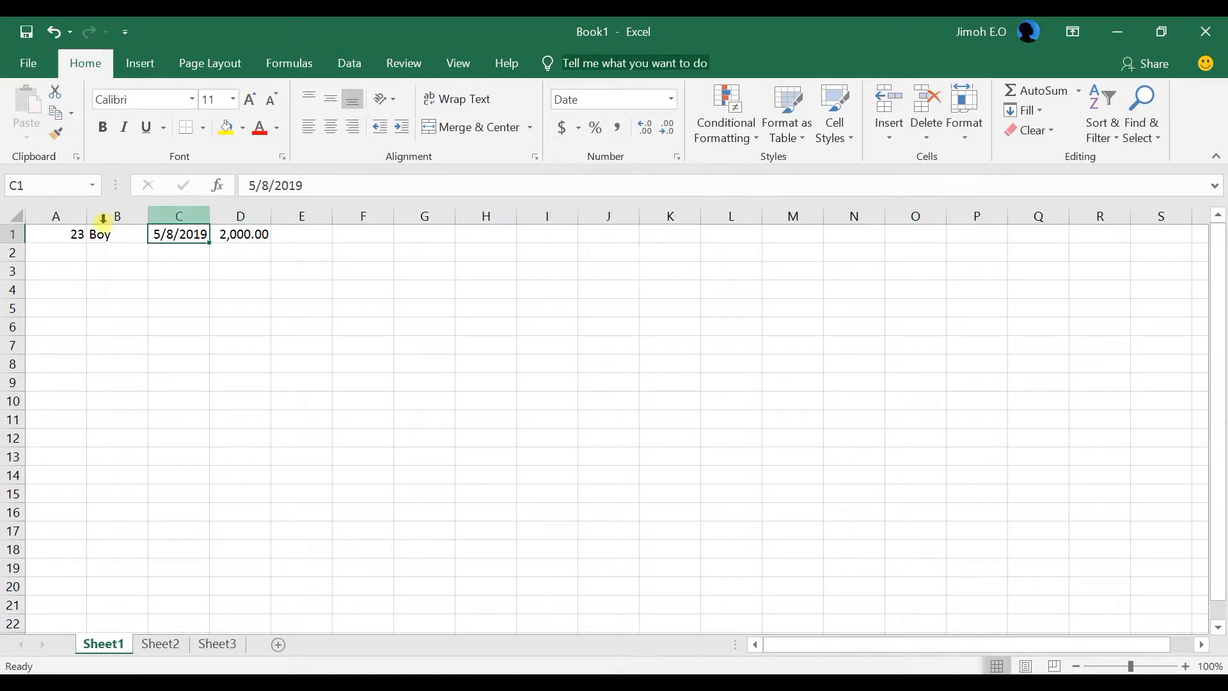
# - Compare the number formats assigned to cells A1 and D1
pyautogui.click(73, 236)
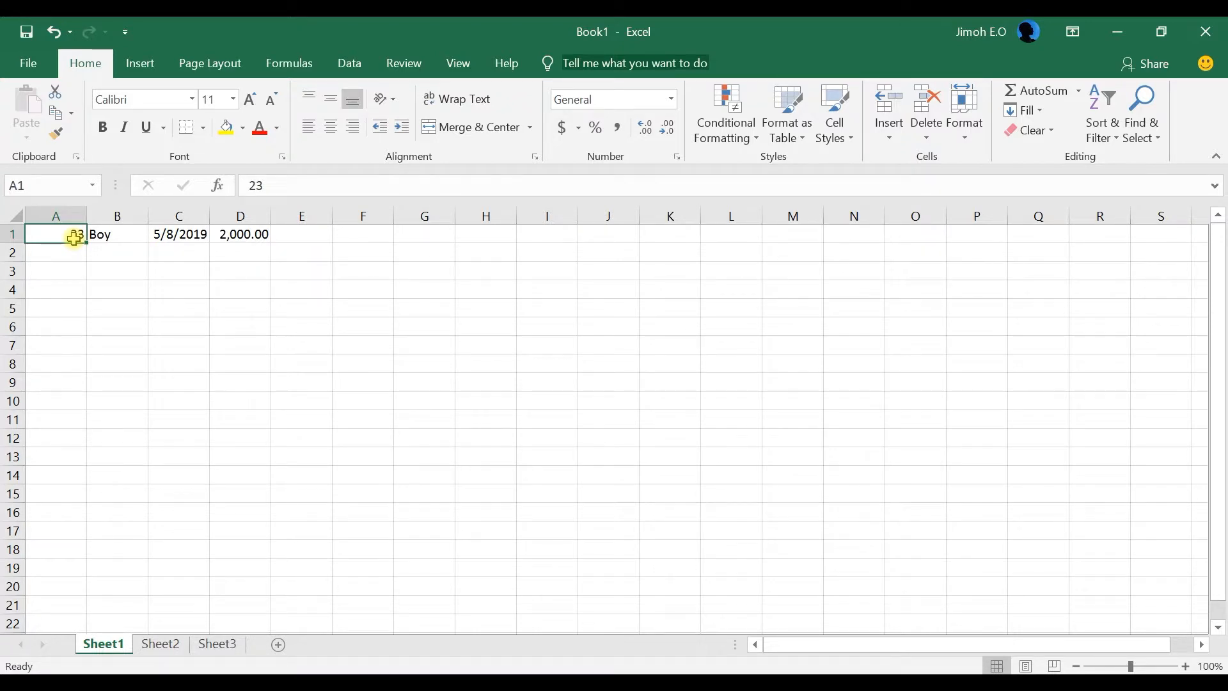
pyautogui.click(254, 234)
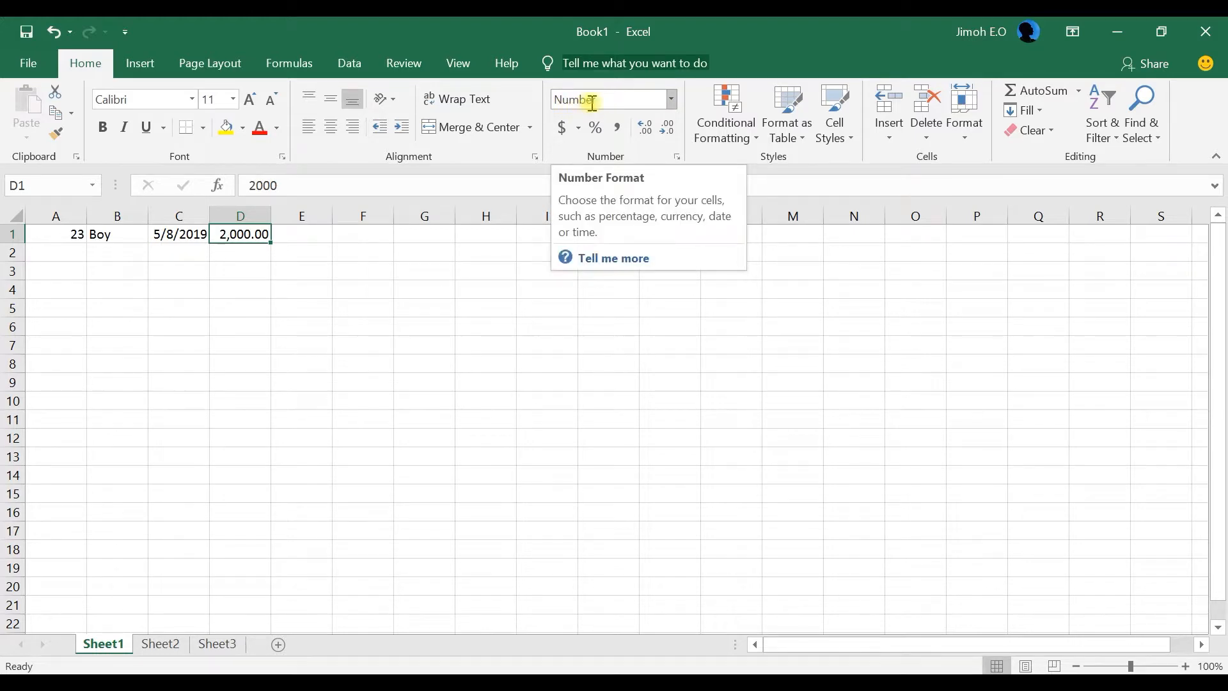
pyautogui.click(76, 236)
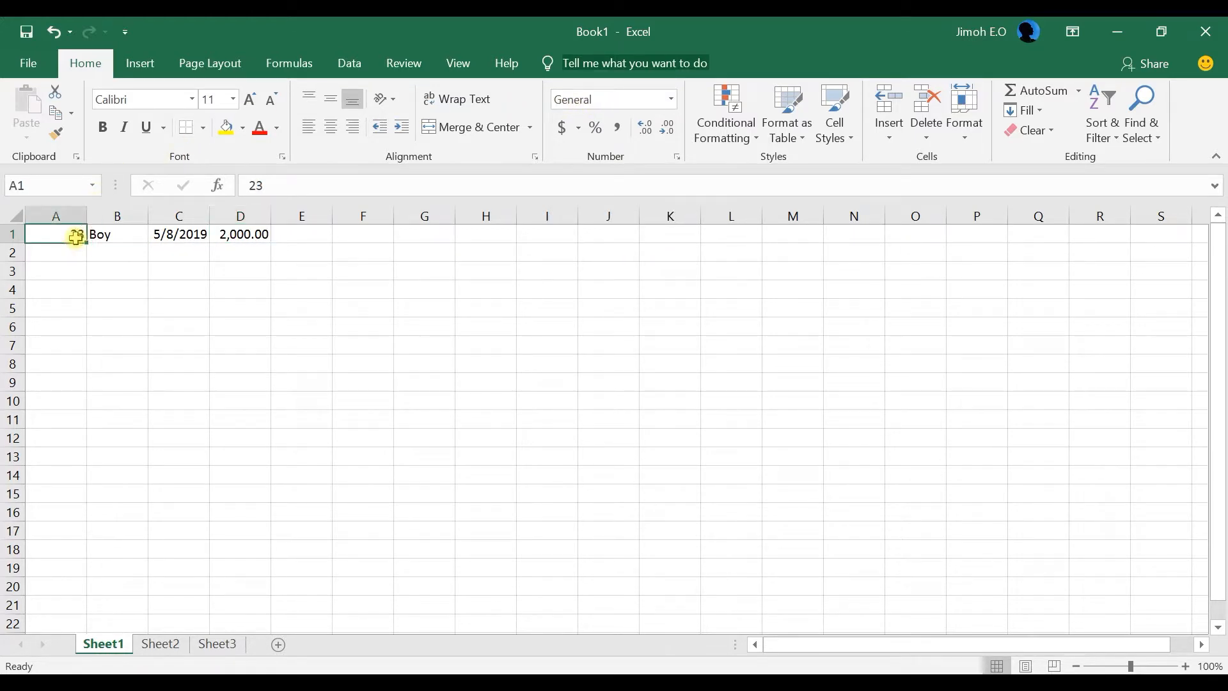
pyautogui.click(256, 268)
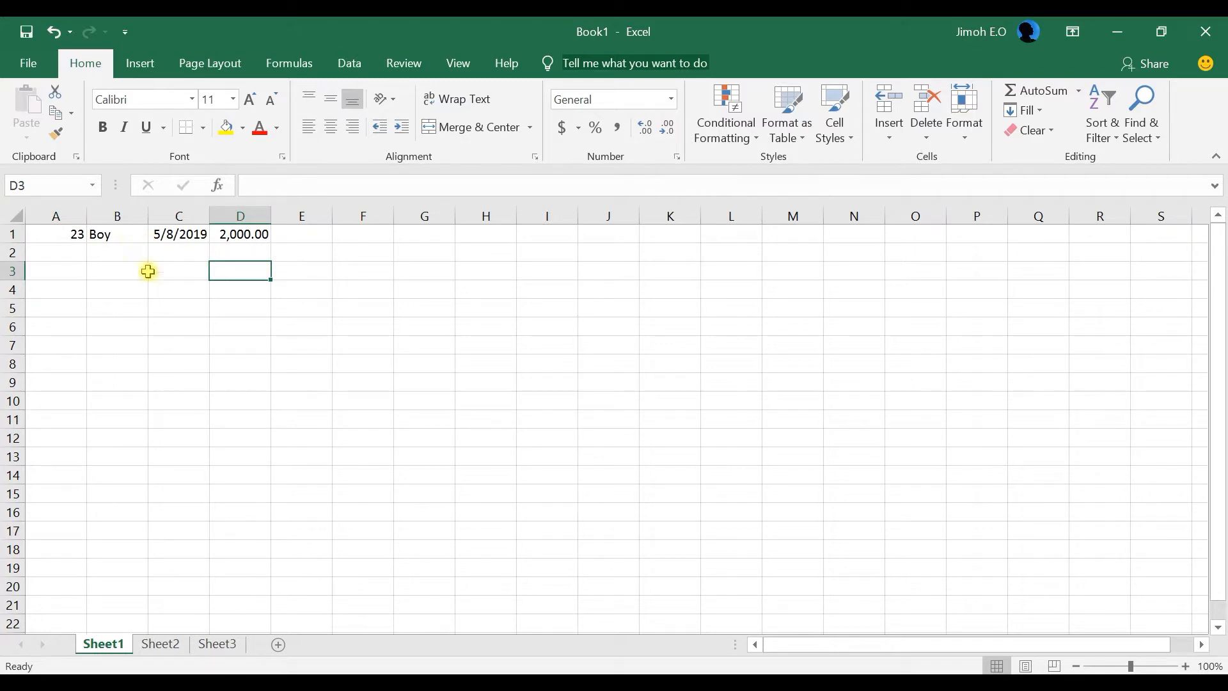
pyautogui.click(142, 305)
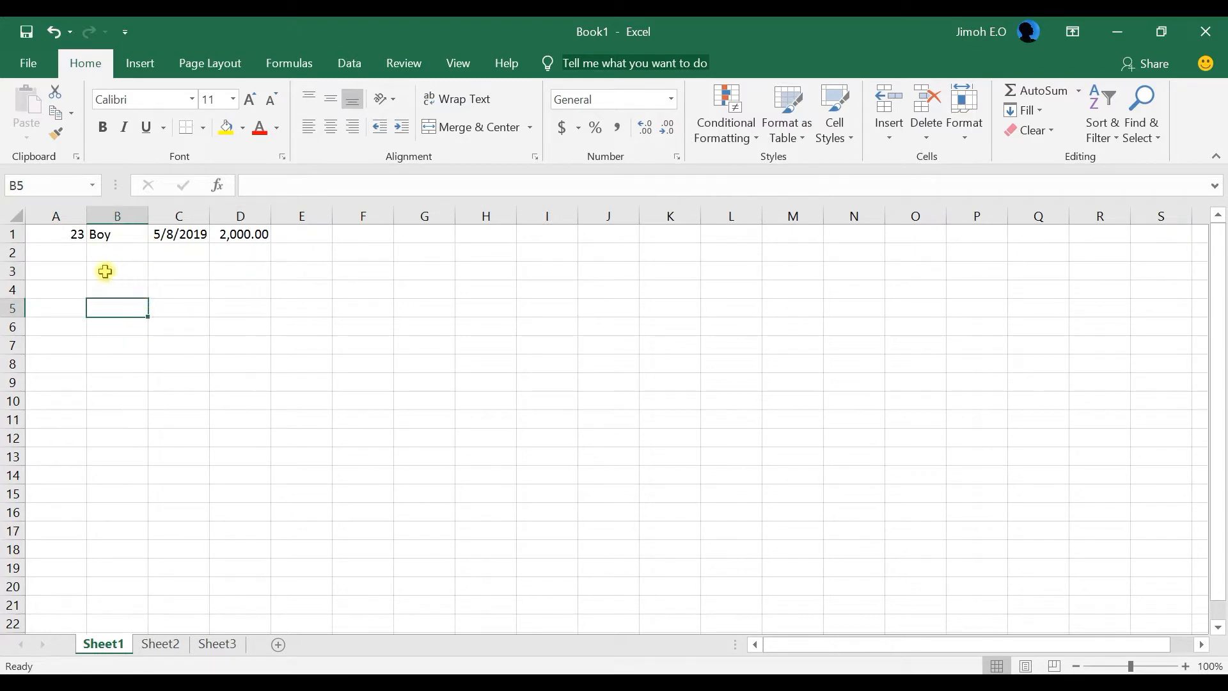
# - Apply the Number format to the value in cell A1
pyautogui.click(73, 233)
pyautogui.click(671, 100)
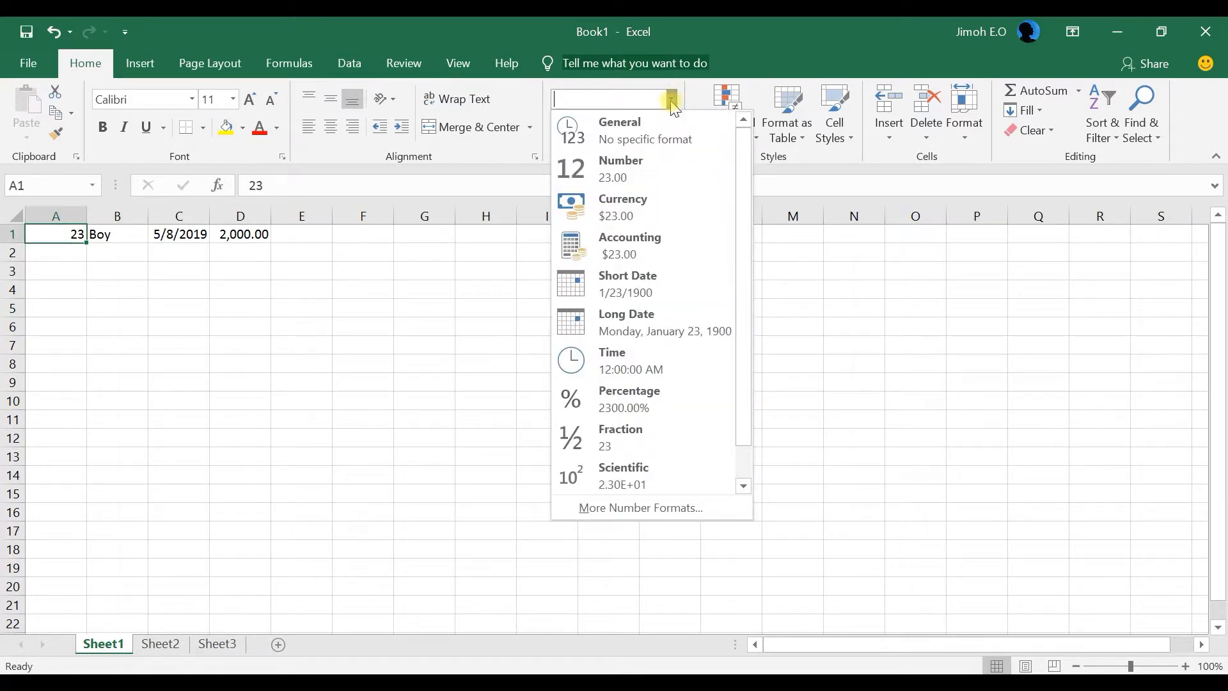
pyautogui.click(639, 164)
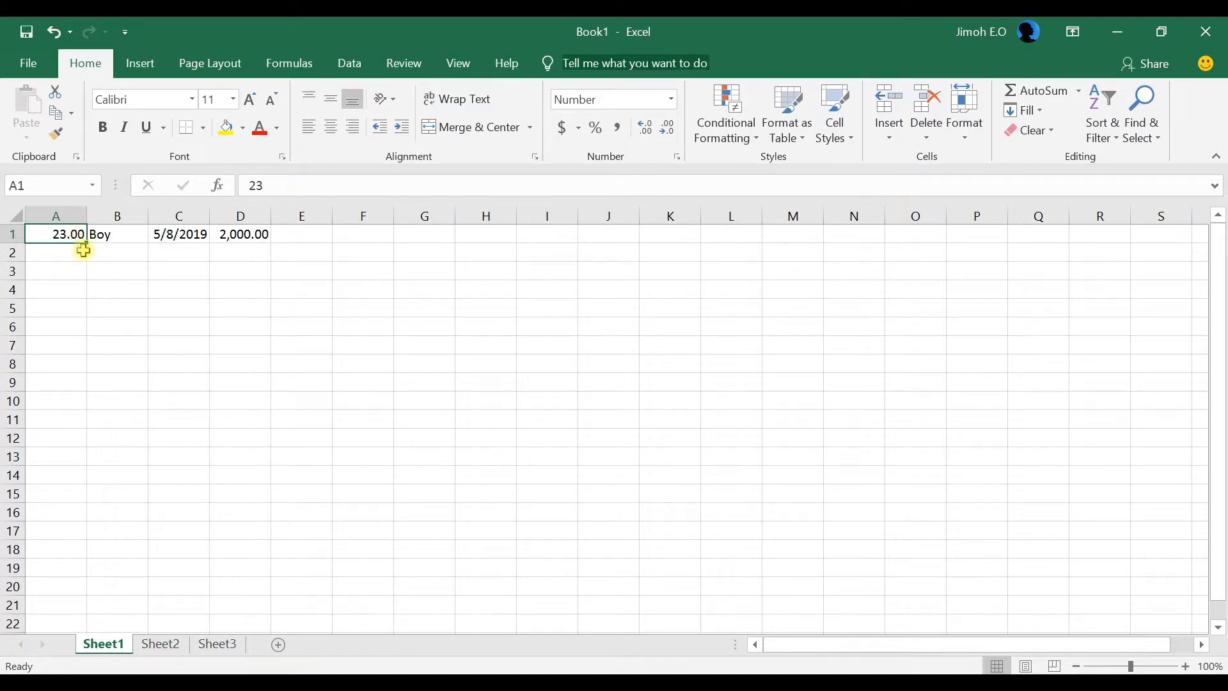
pyautogui.click(109, 273)
pyautogui.click(129, 312)
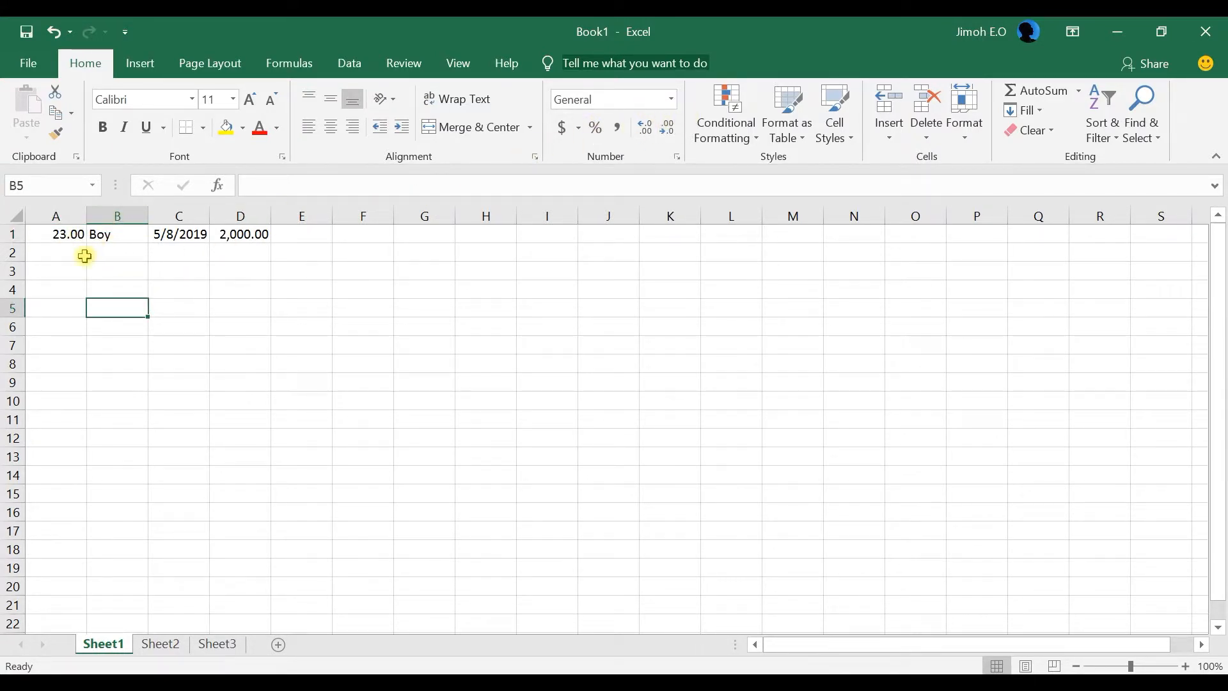
# - Apply the Number format to the date in cell C1
pyautogui.click(182, 234)
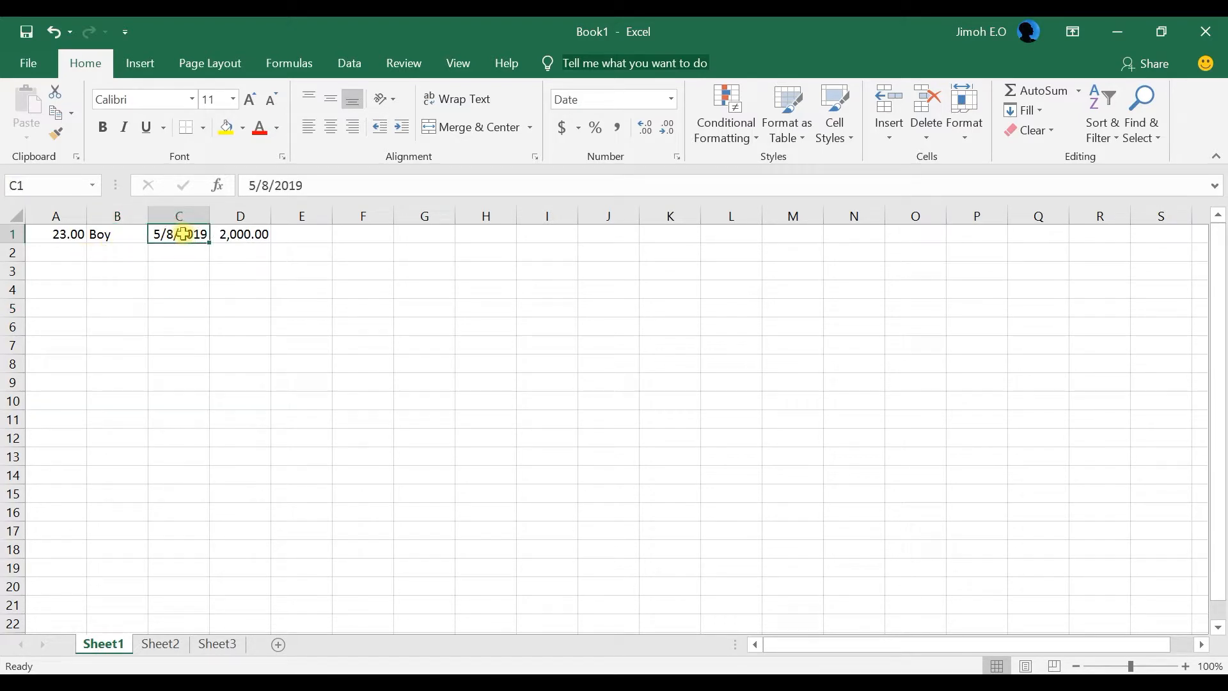
pyautogui.click(672, 100)
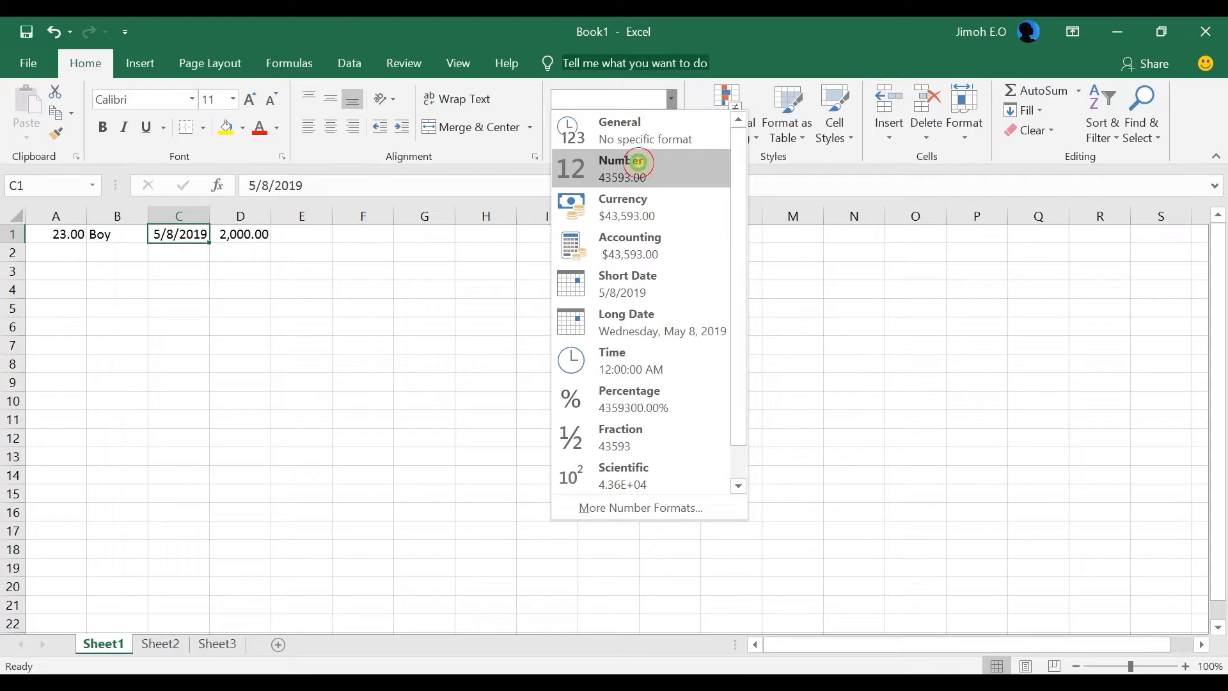
pyautogui.click(641, 170)
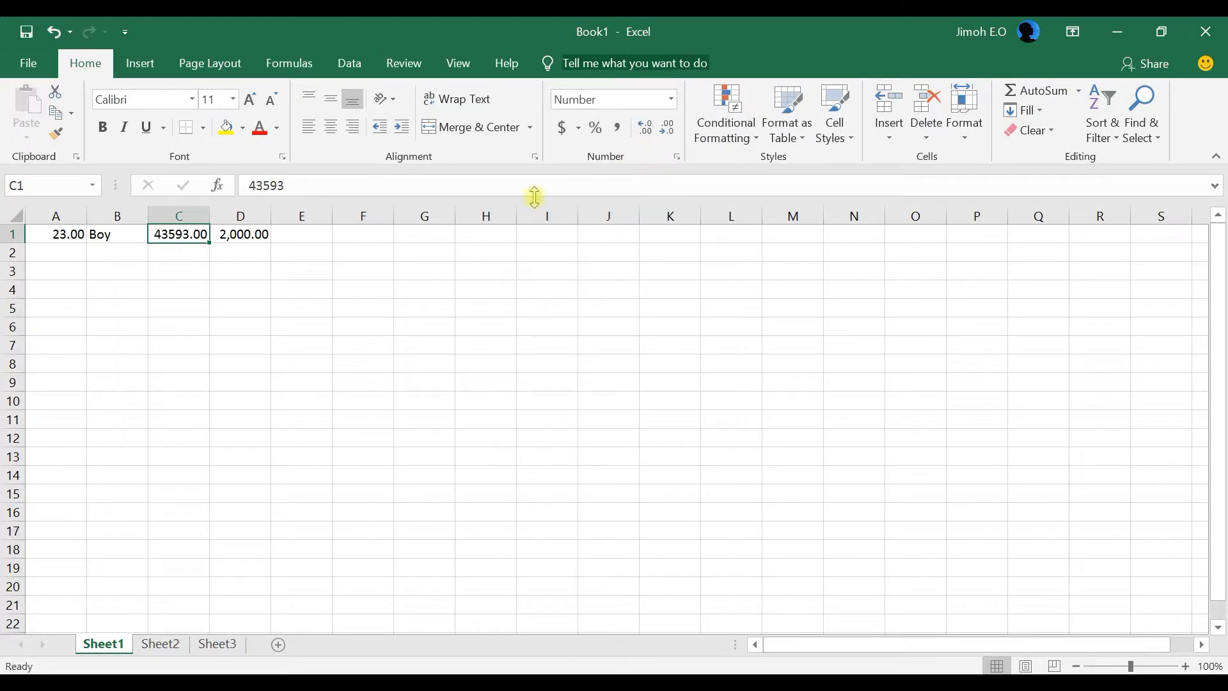
# - Apply the Currency format to the amount in cell D1
pyautogui.click(251, 237)
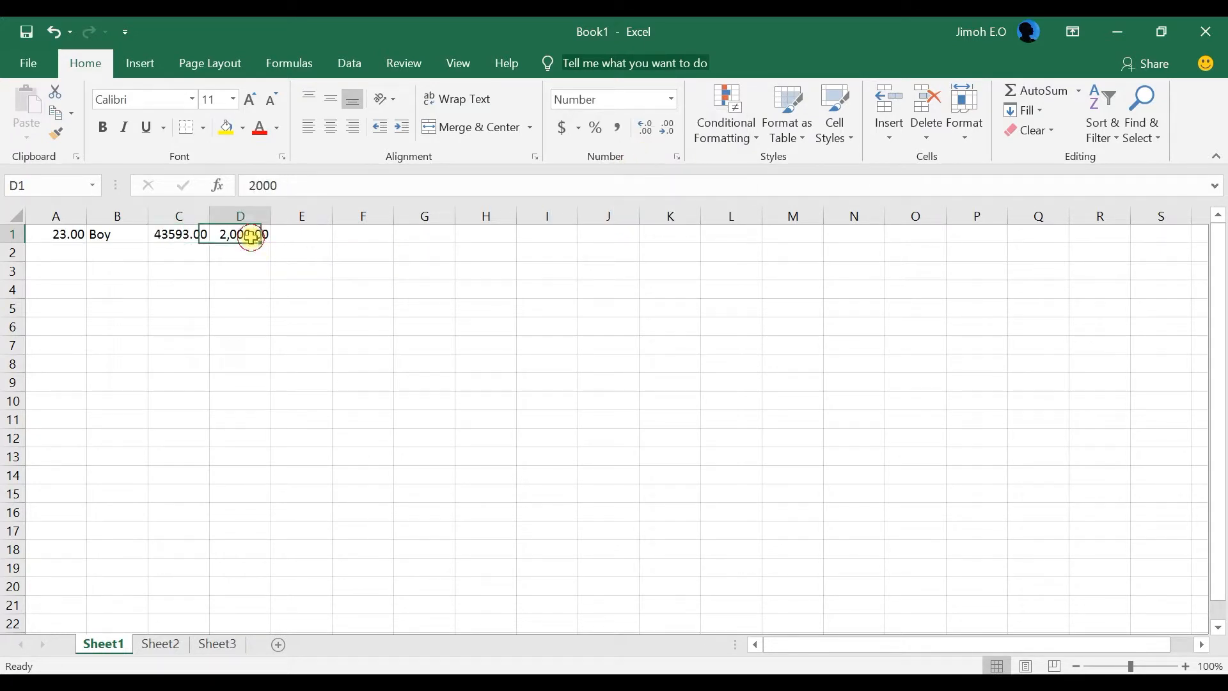
pyautogui.click(671, 99)
pyautogui.click(630, 200)
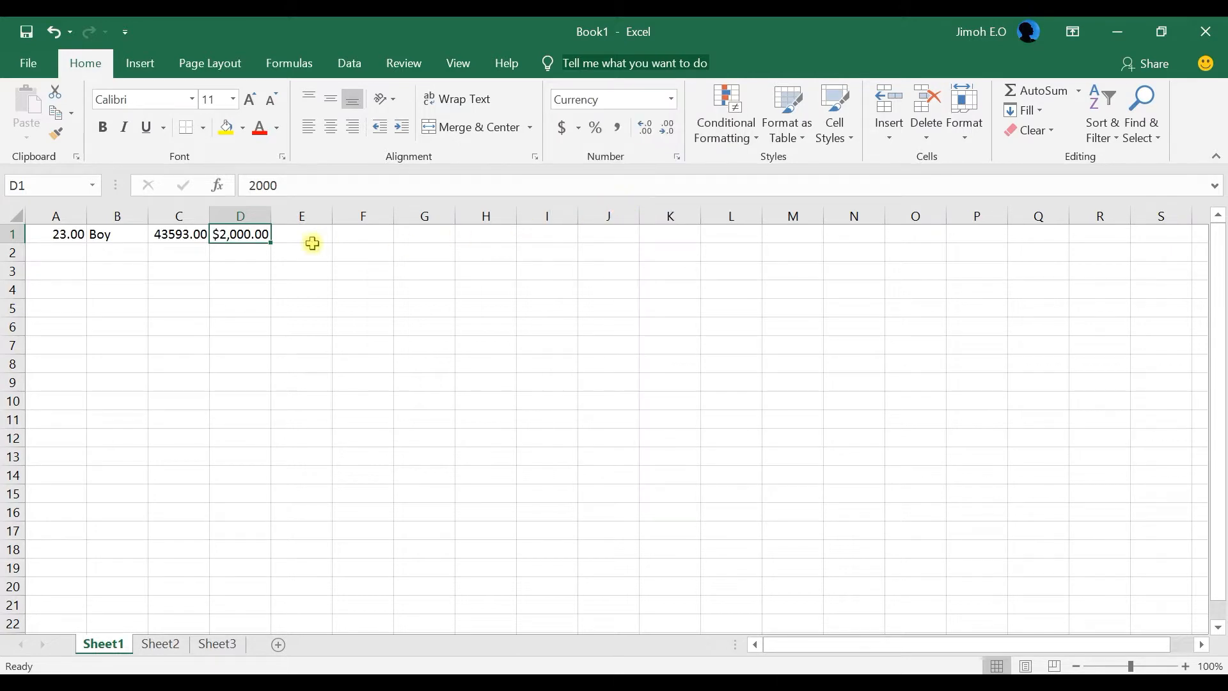
pyautogui.click(275, 300)
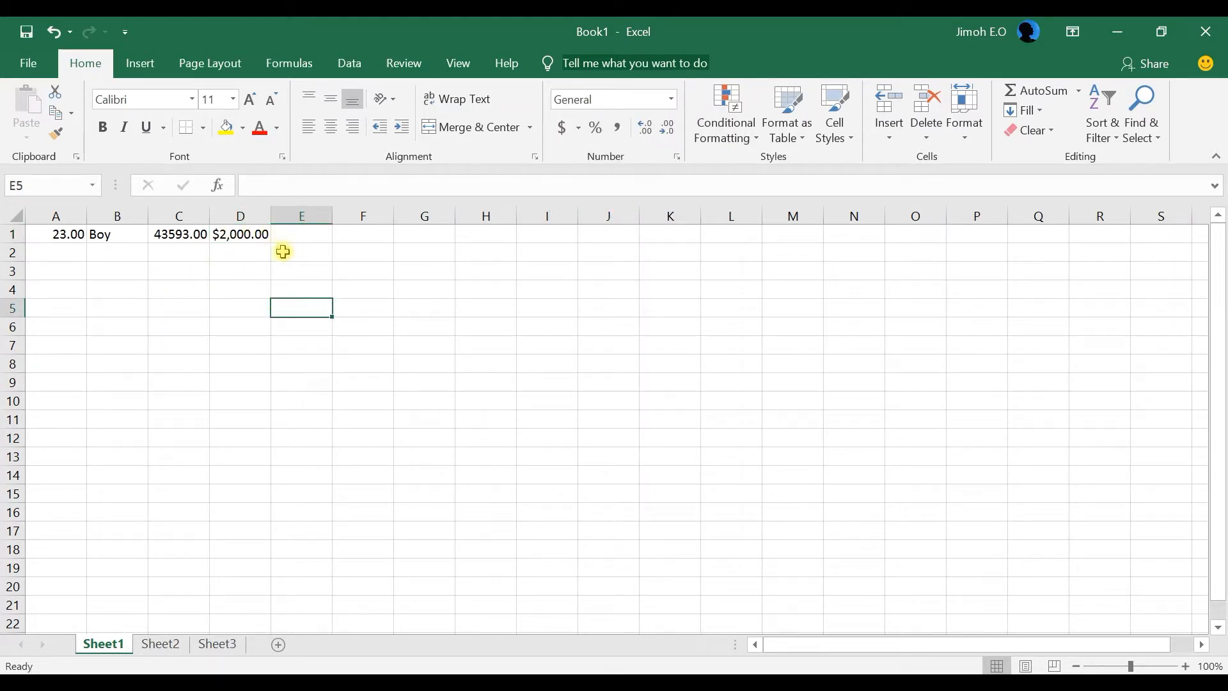
pyautogui.click(222, 267)
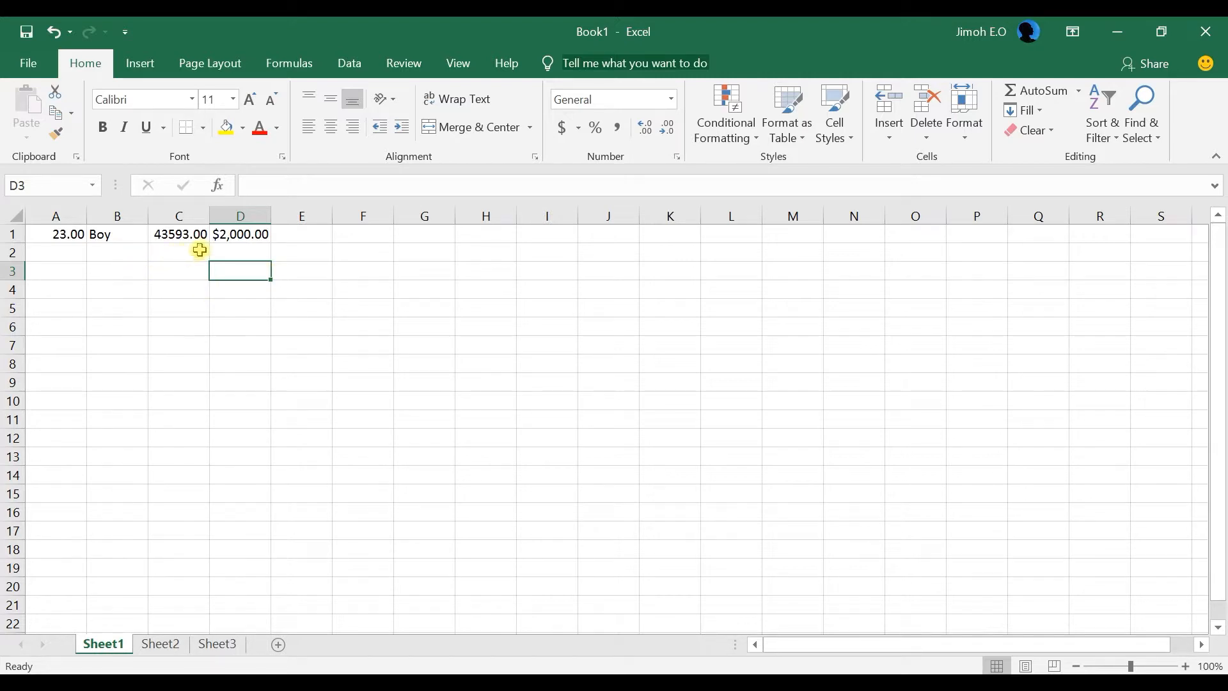
# - Clear the amount in the currency-formatted cell D1 and enter 78 there instead
pyautogui.click(231, 233)
pyautogui.press('Delete')
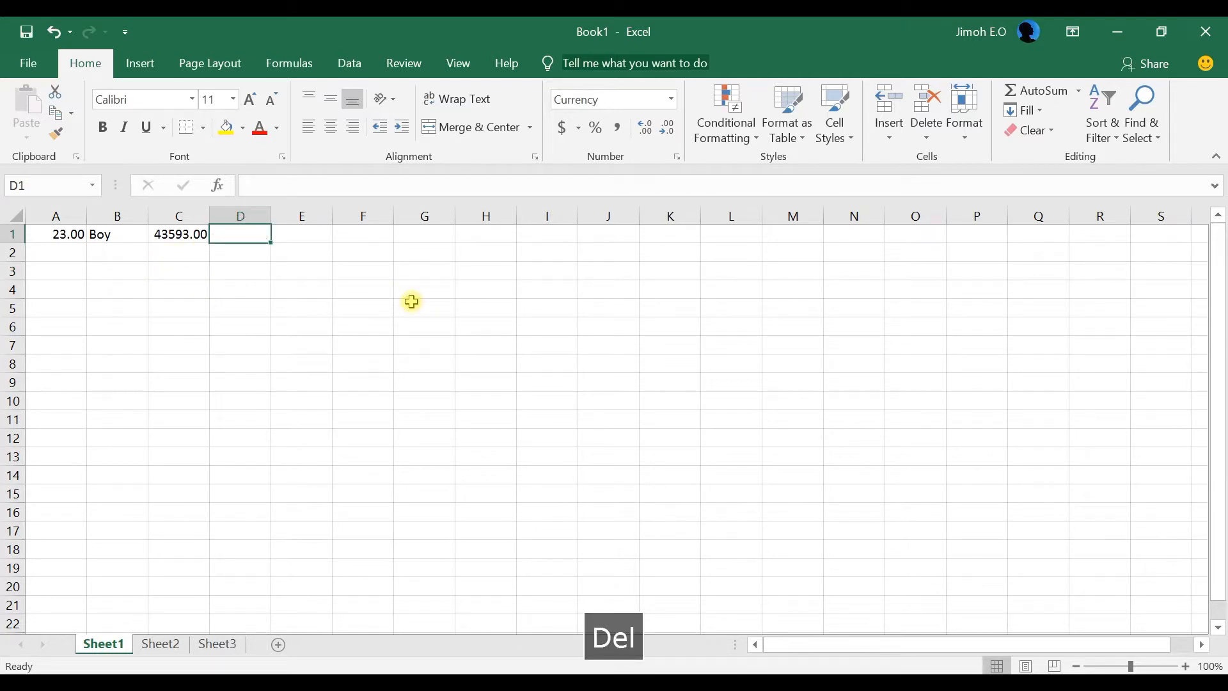
pyautogui.click(351, 302)
pyautogui.click(256, 232)
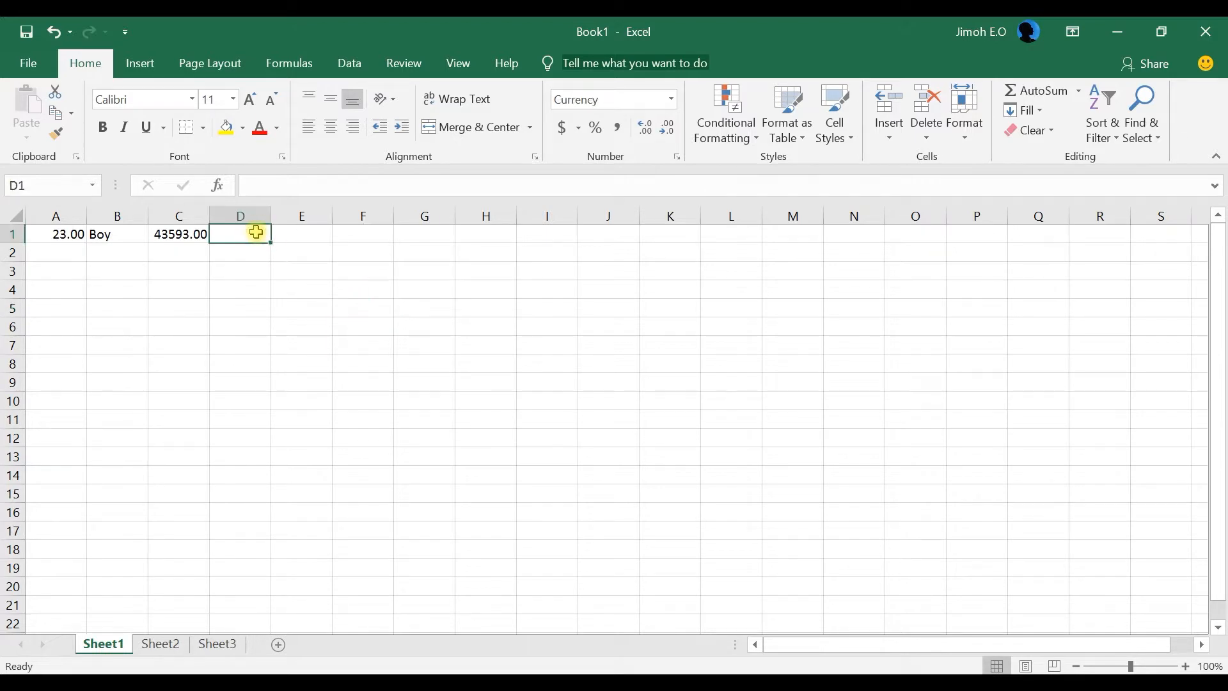
pyautogui.write('78')
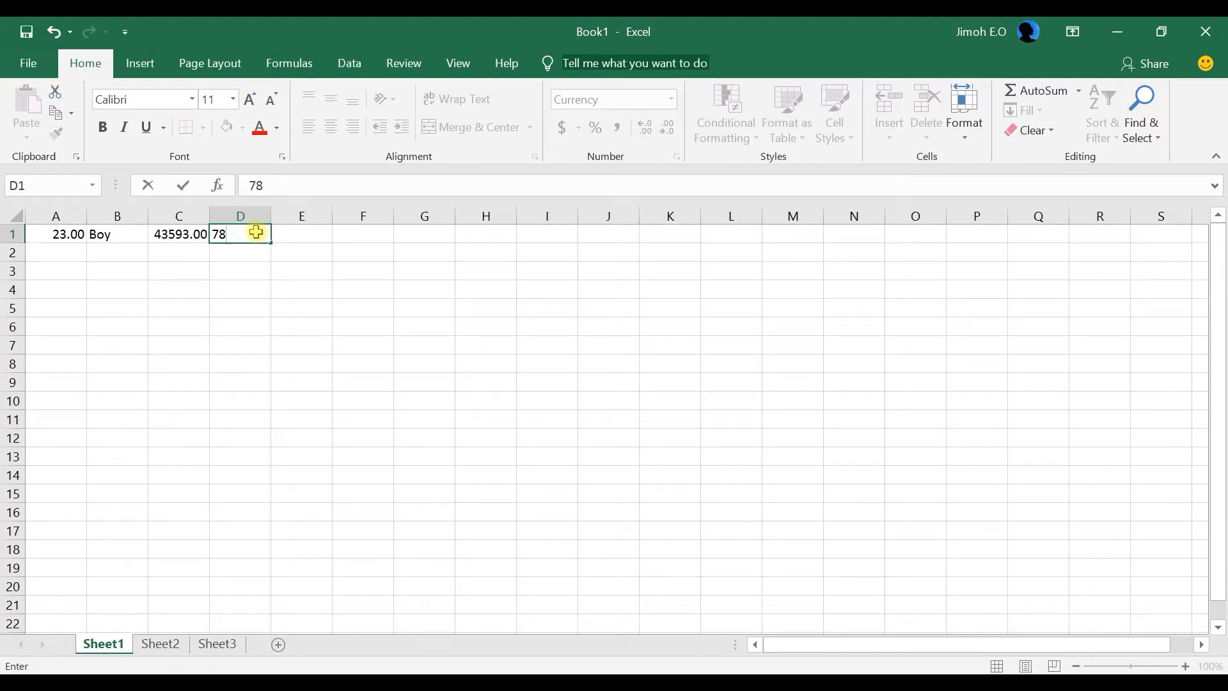
pyautogui.press('Return')
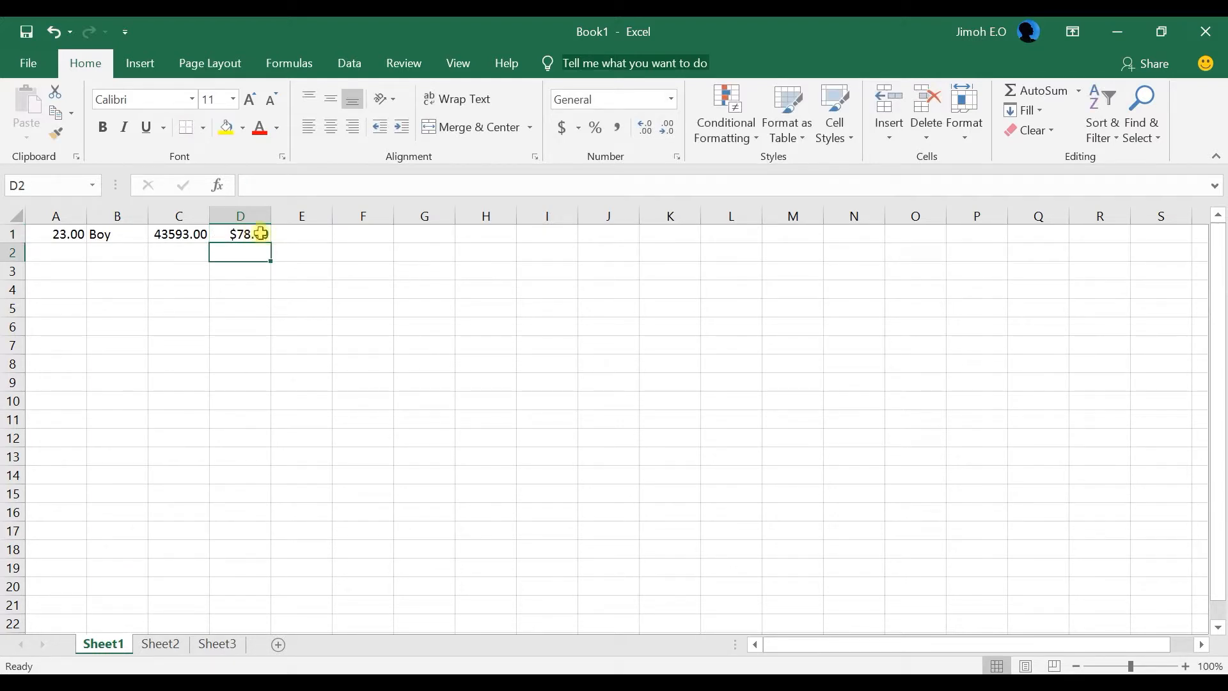
pyautogui.click(67, 233)
pyautogui.click(196, 325)
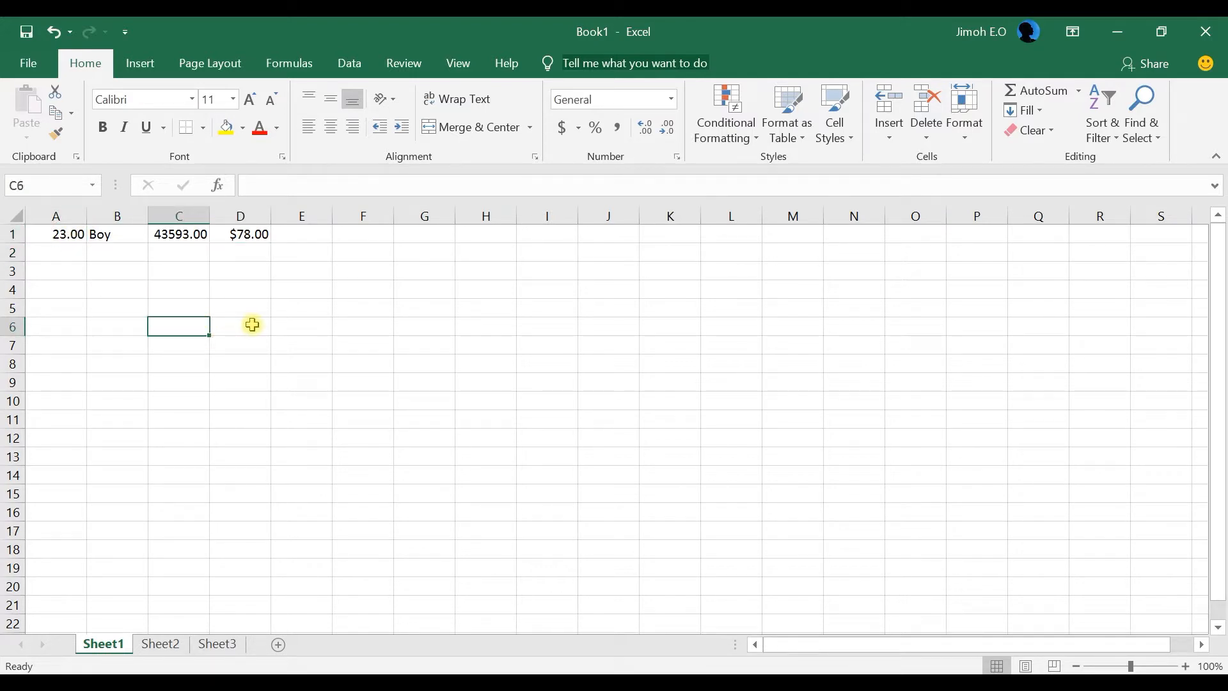
pyautogui.click(266, 306)
pyautogui.click(192, 324)
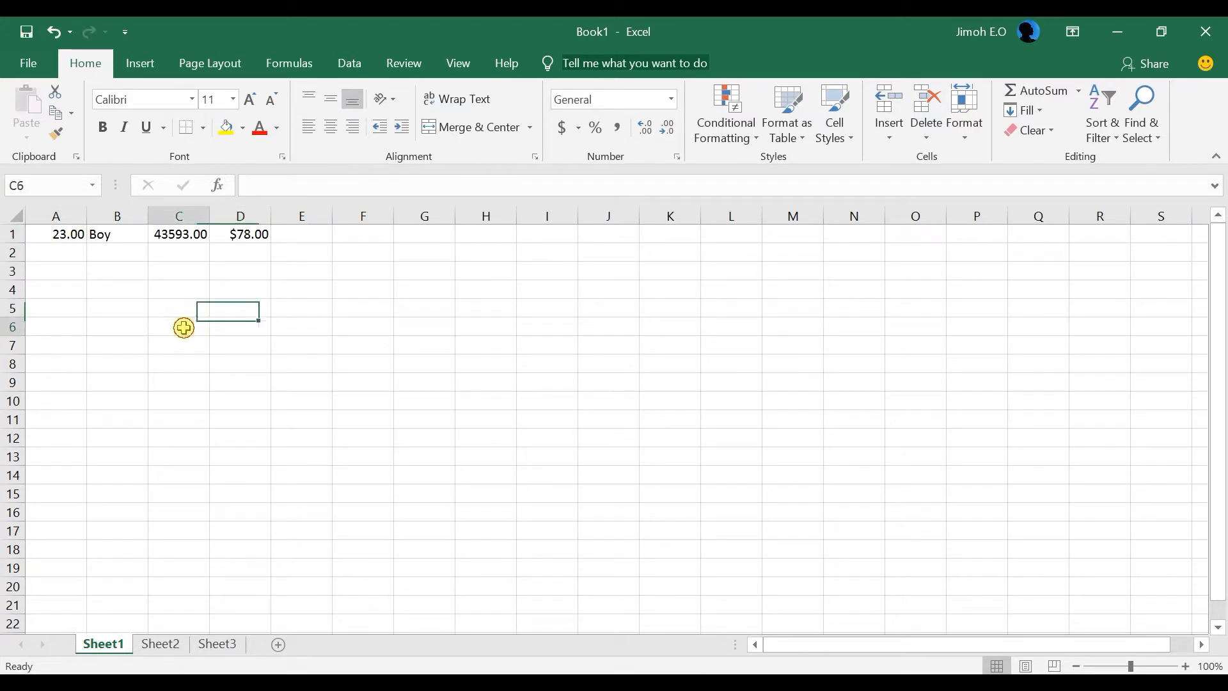
# - Apply the Short Date format to the whole of column C
pyautogui.click(191, 213)
pyautogui.click(671, 101)
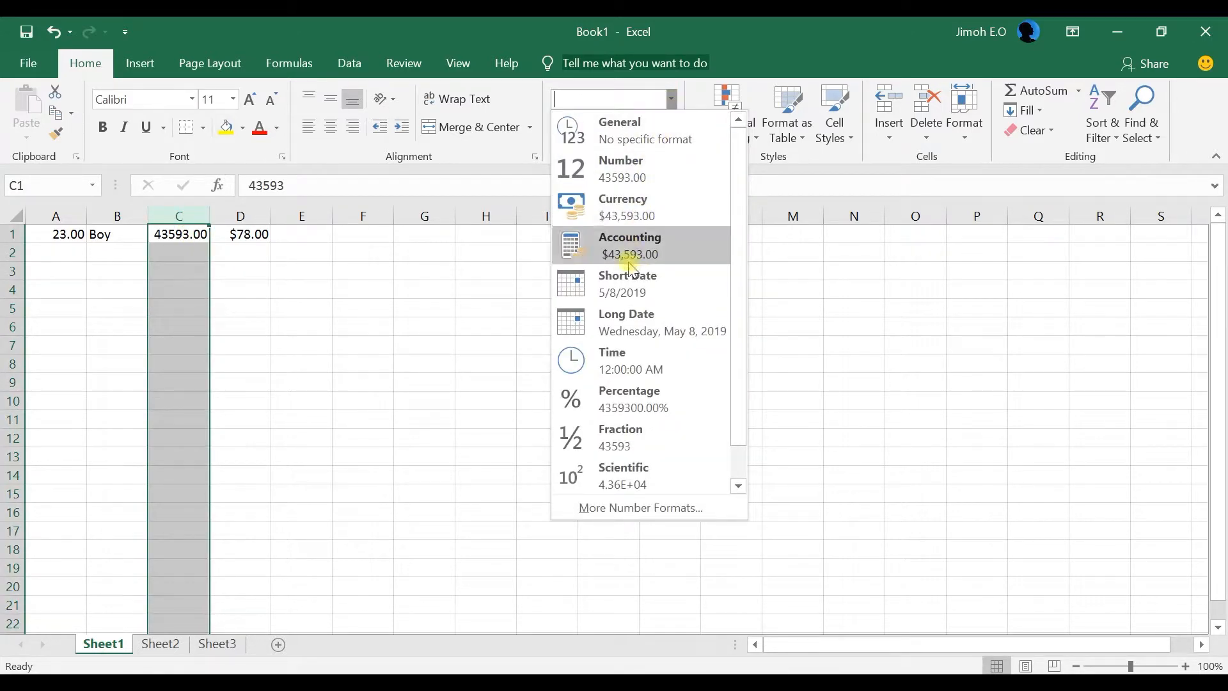
pyautogui.click(628, 291)
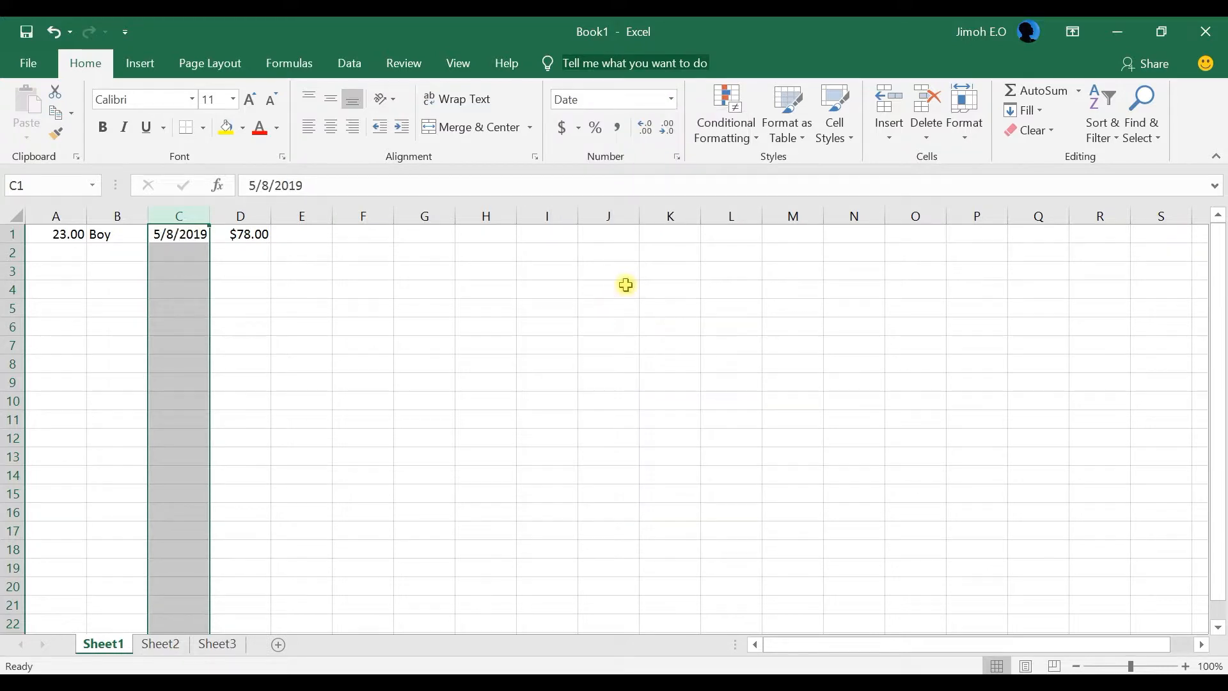
pyautogui.click(169, 286)
pyautogui.click(152, 380)
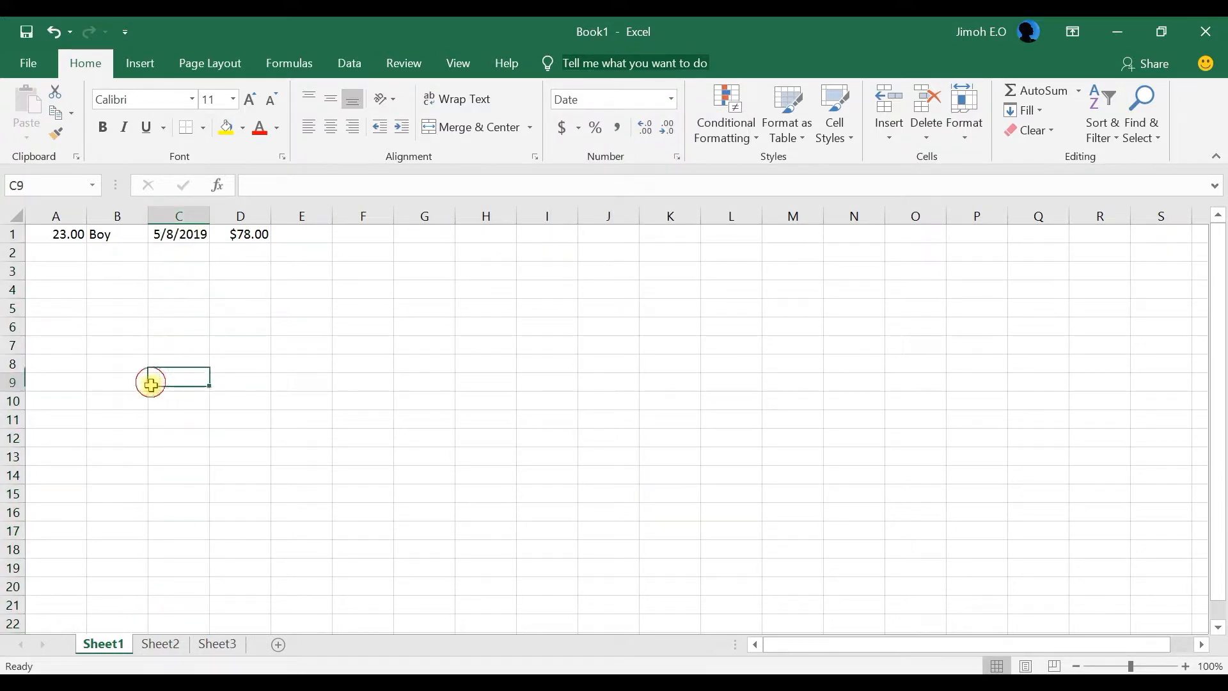
pyautogui.click(185, 212)
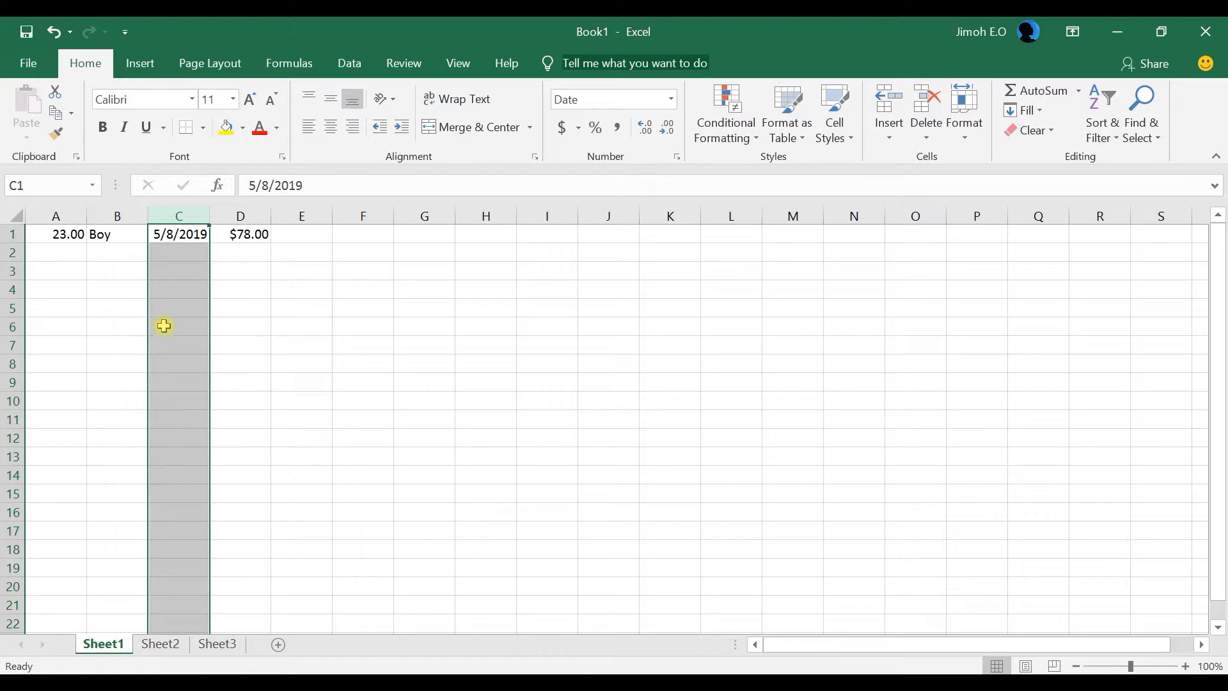
# - Format the whole of row 8 as Percentage and enter 89 in cell L8
pyautogui.click(11, 364)
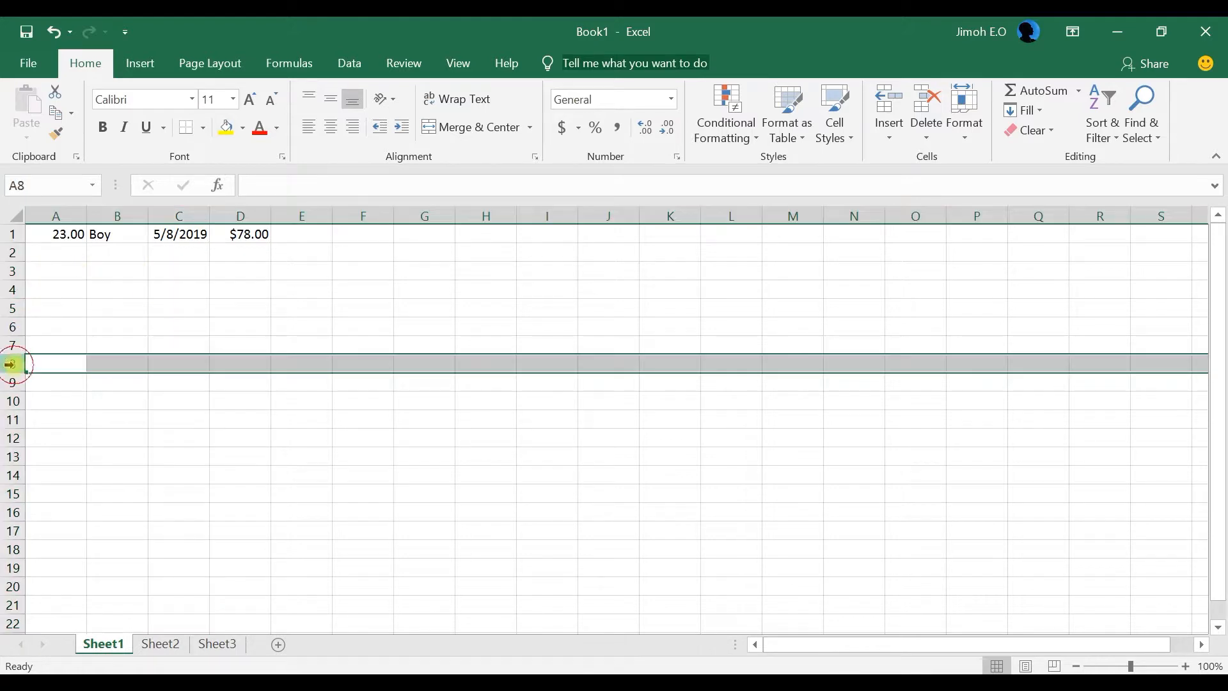
pyautogui.click(672, 99)
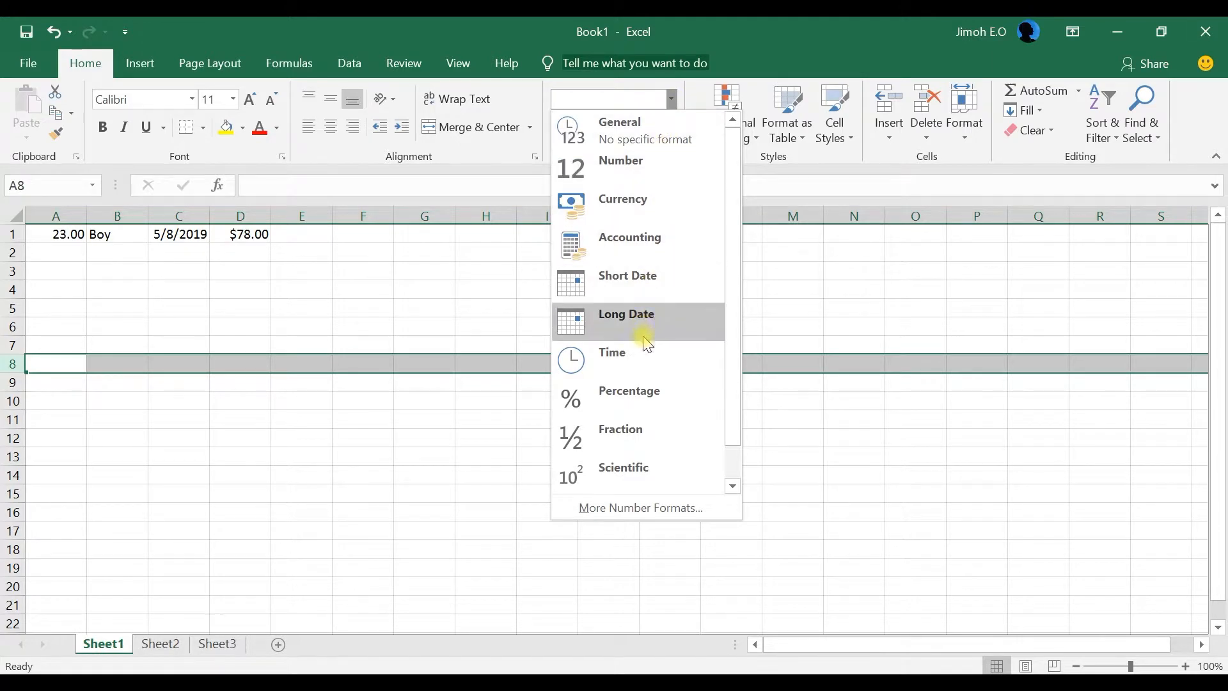
pyautogui.click(640, 399)
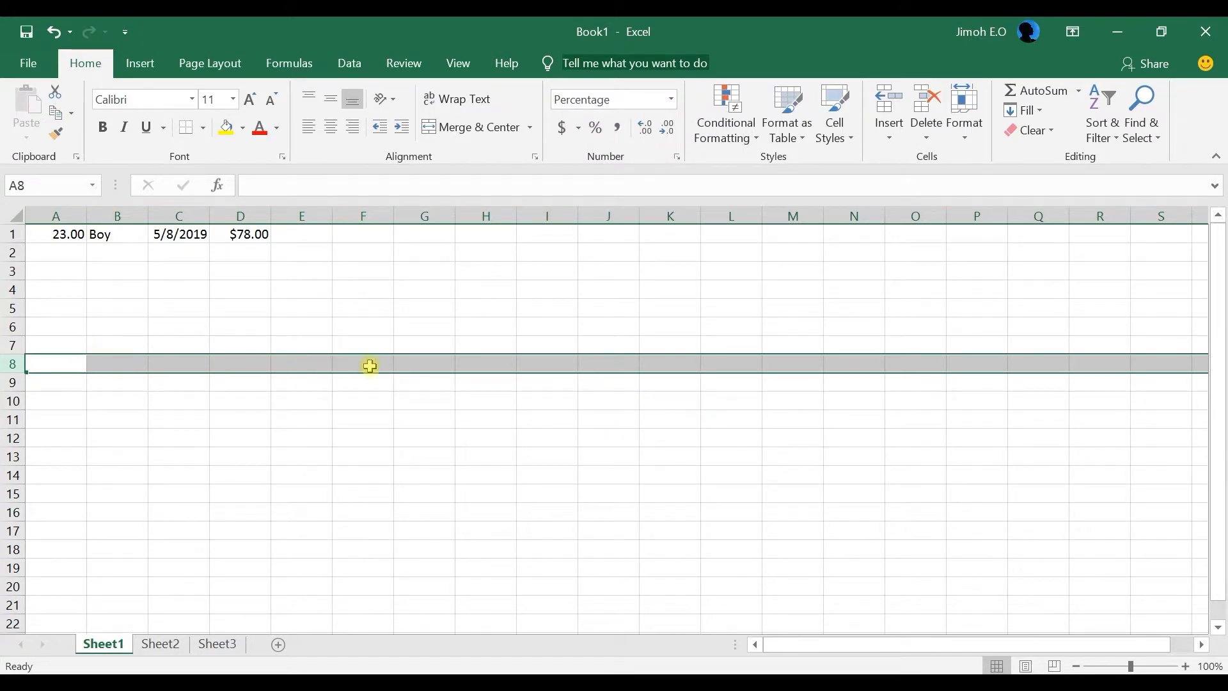
pyautogui.click(739, 361)
pyautogui.write('89')
pyautogui.press('Return')
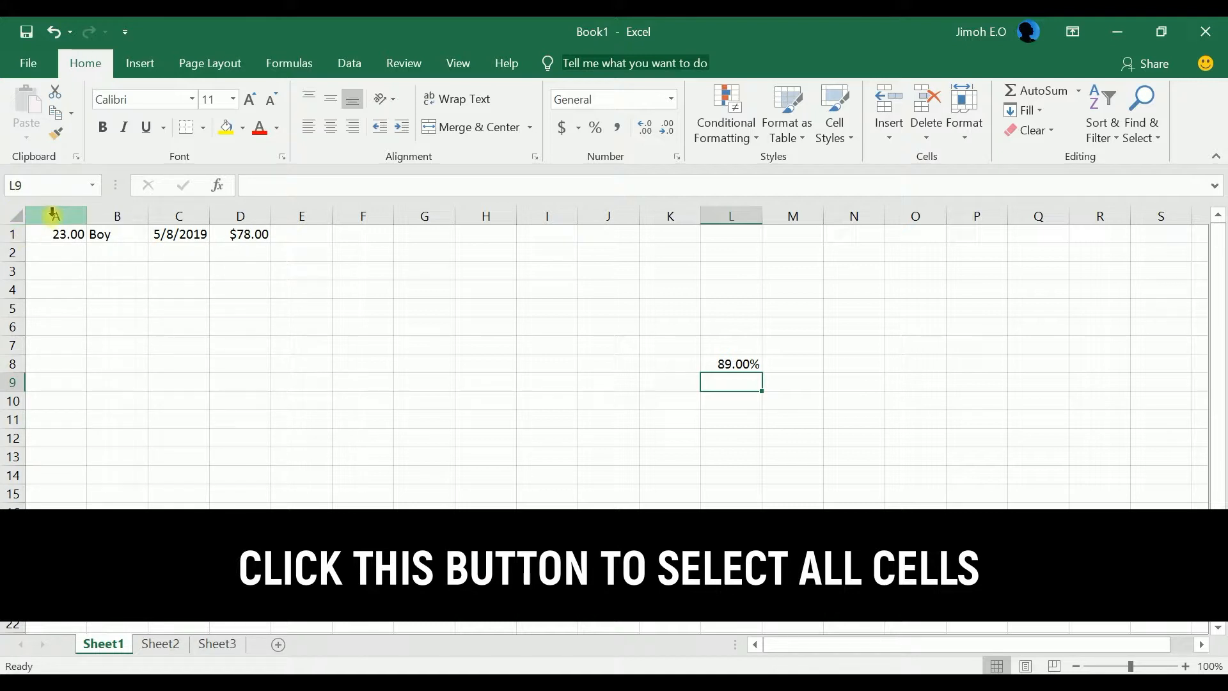
# - Select all cells of Sheet1 and delete their contents
pyautogui.click(16, 217)
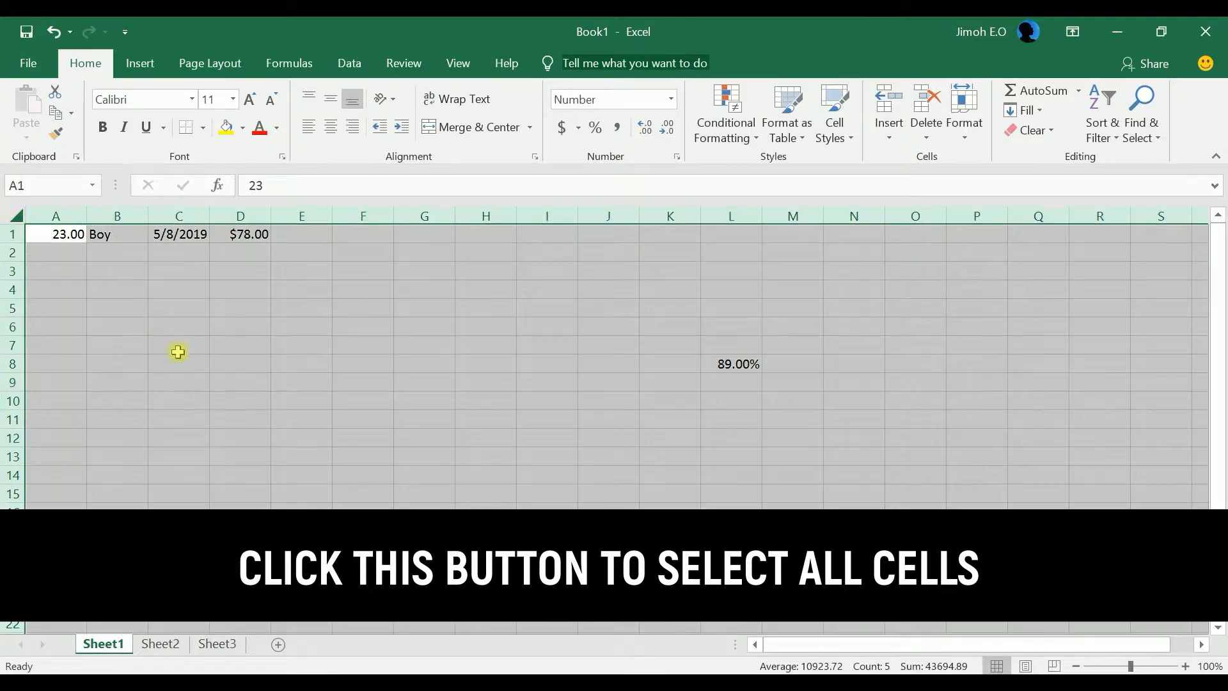
pyautogui.press('Delete')
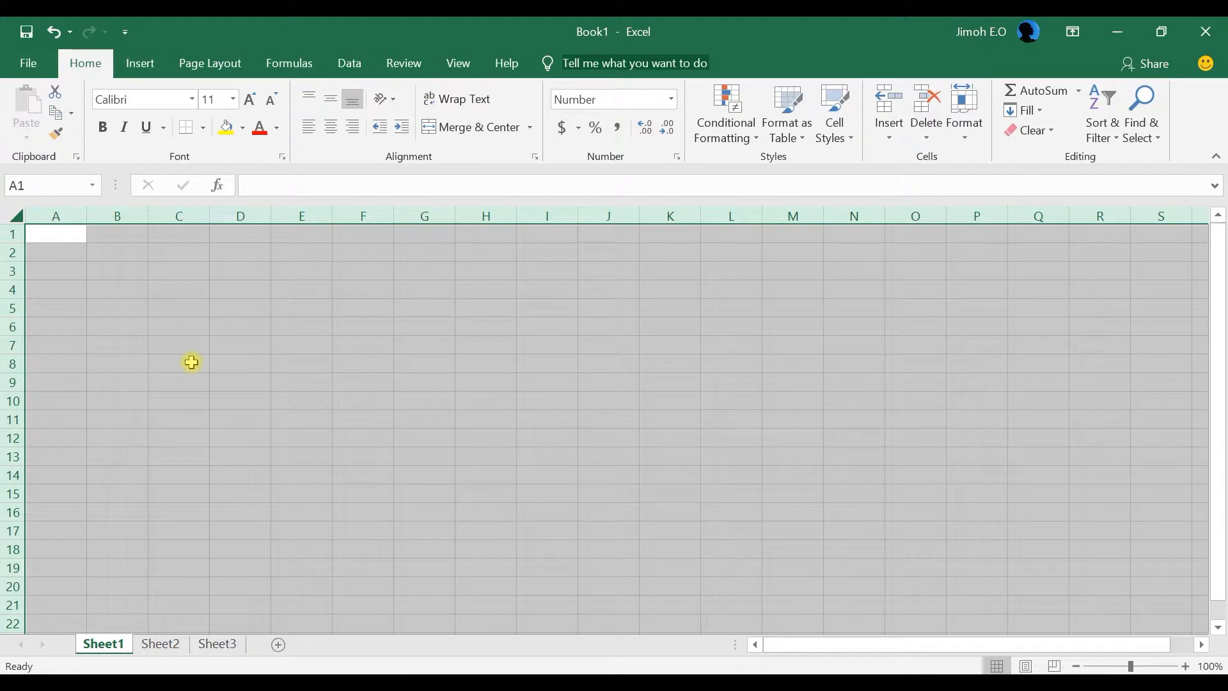
pyautogui.click(254, 267)
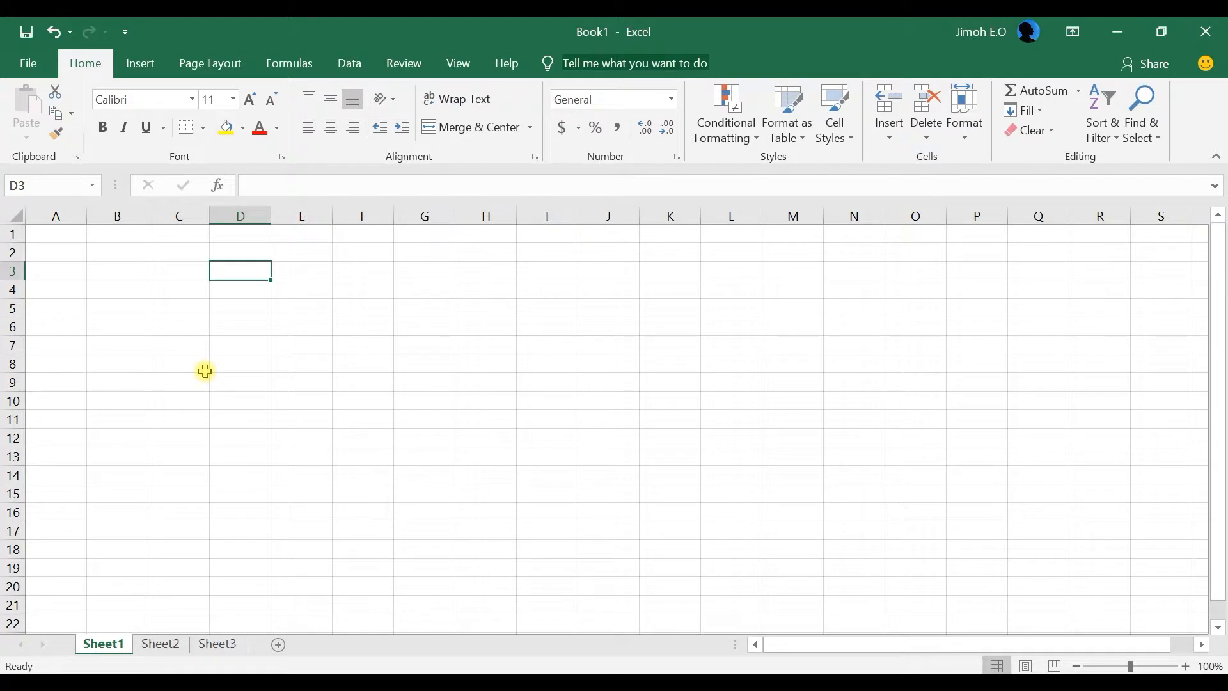
# - Enter the heading NAME in cell A1
pyautogui.click(70, 237)
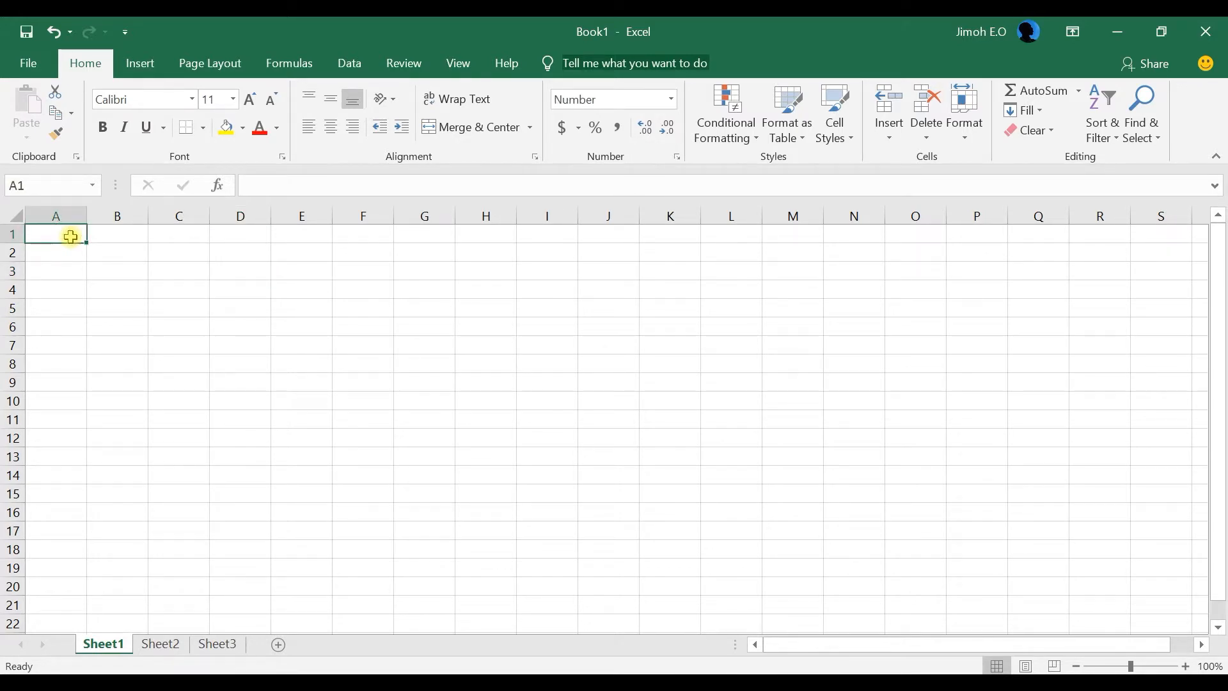
pyautogui.write('NAME')
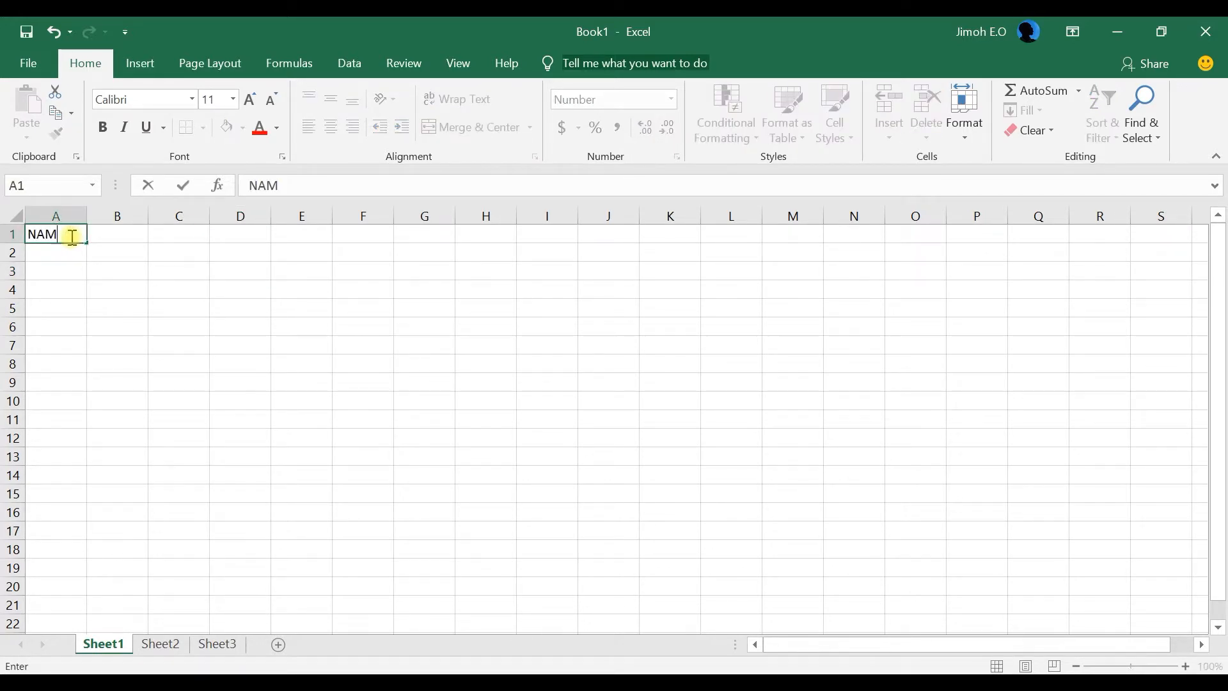
pyautogui.click(104, 237)
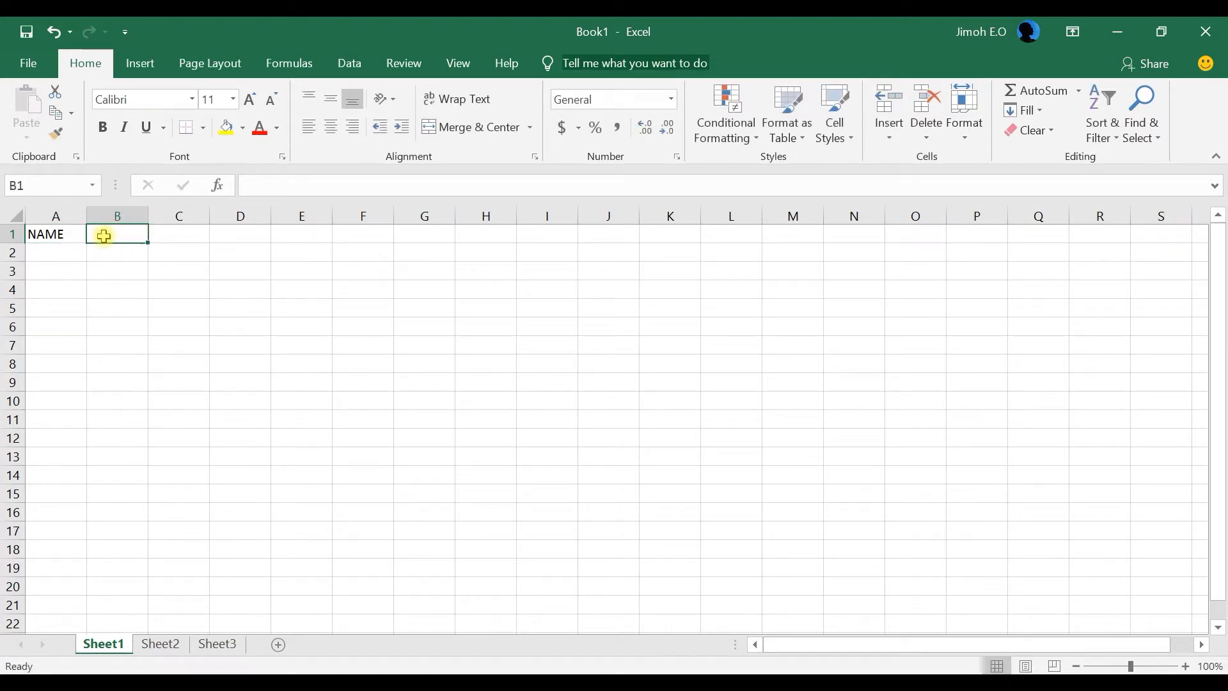
# - Enter the headings GENDER in cell B1 and SCORES in cell C1
pyautogui.write('GENDER')
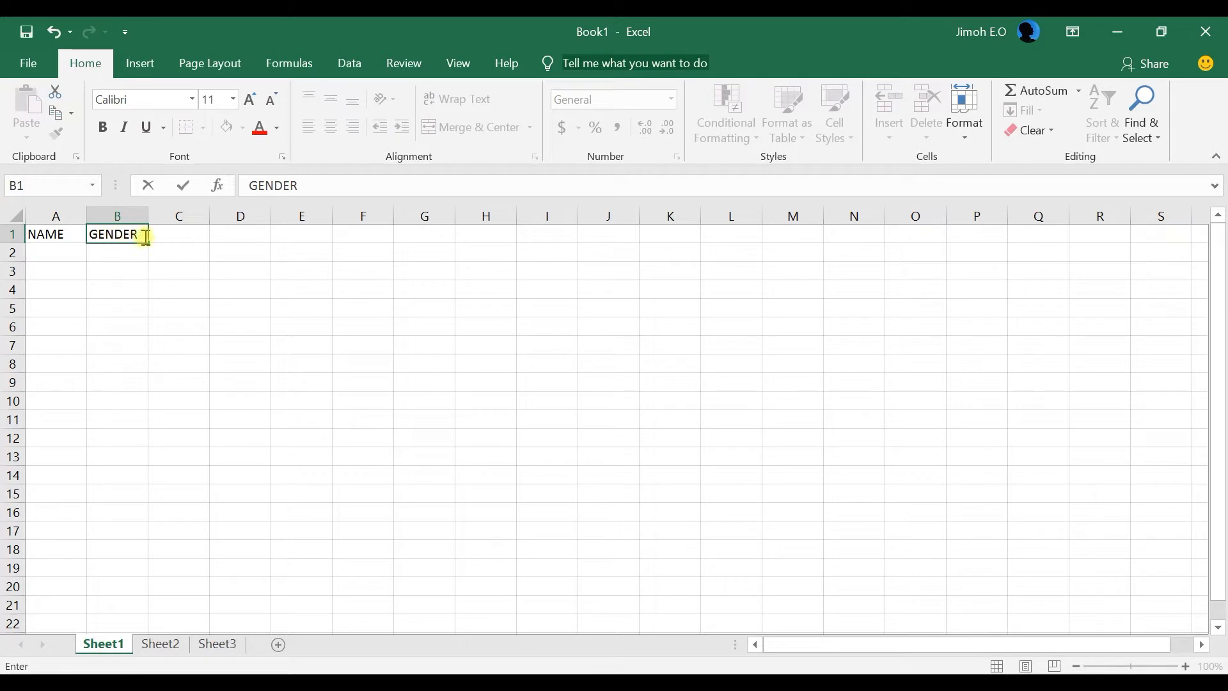
pyautogui.click(184, 231)
pyautogui.write('SCORES')
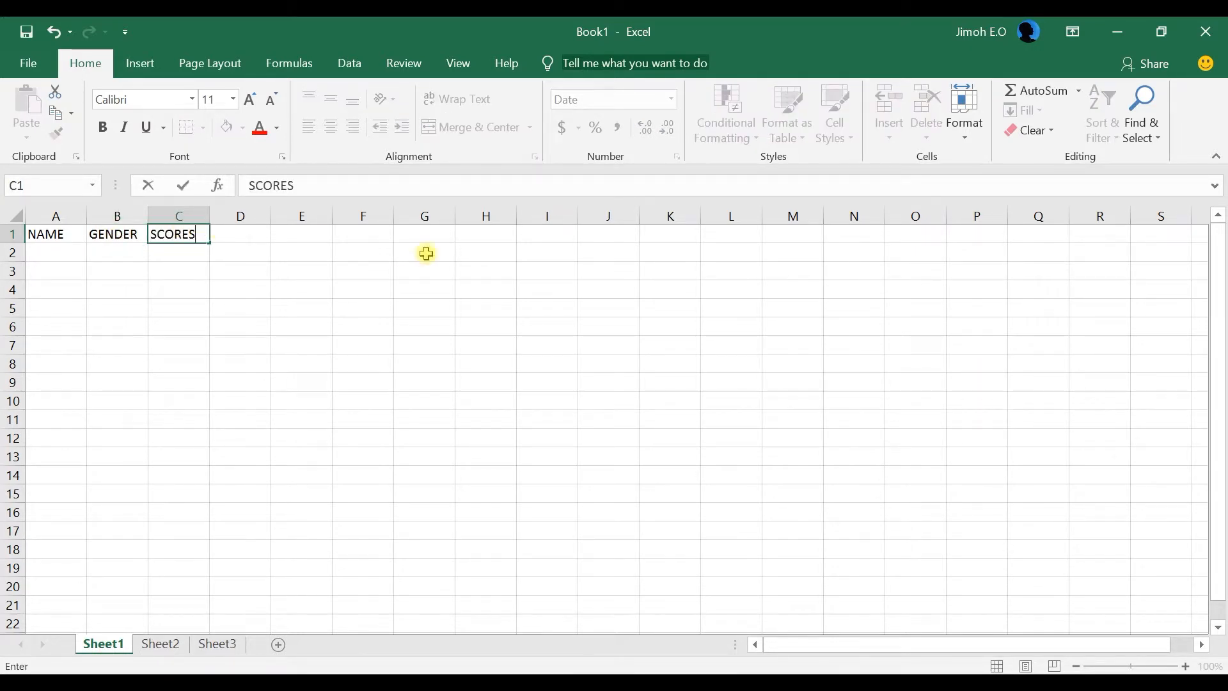
# - Fill in the first record in row 2 with a first name, the gender Male and a score of 90
pyautogui.click(61, 253)
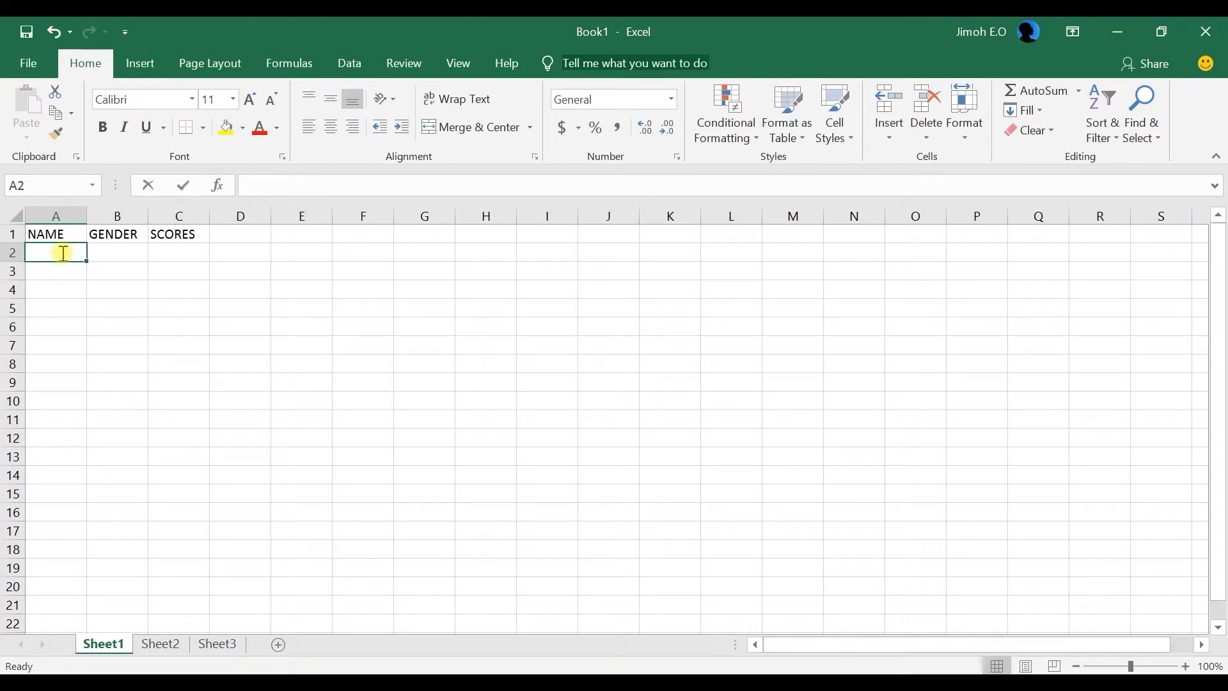
pyautogui.write('Jim')
pyautogui.click(122, 253)
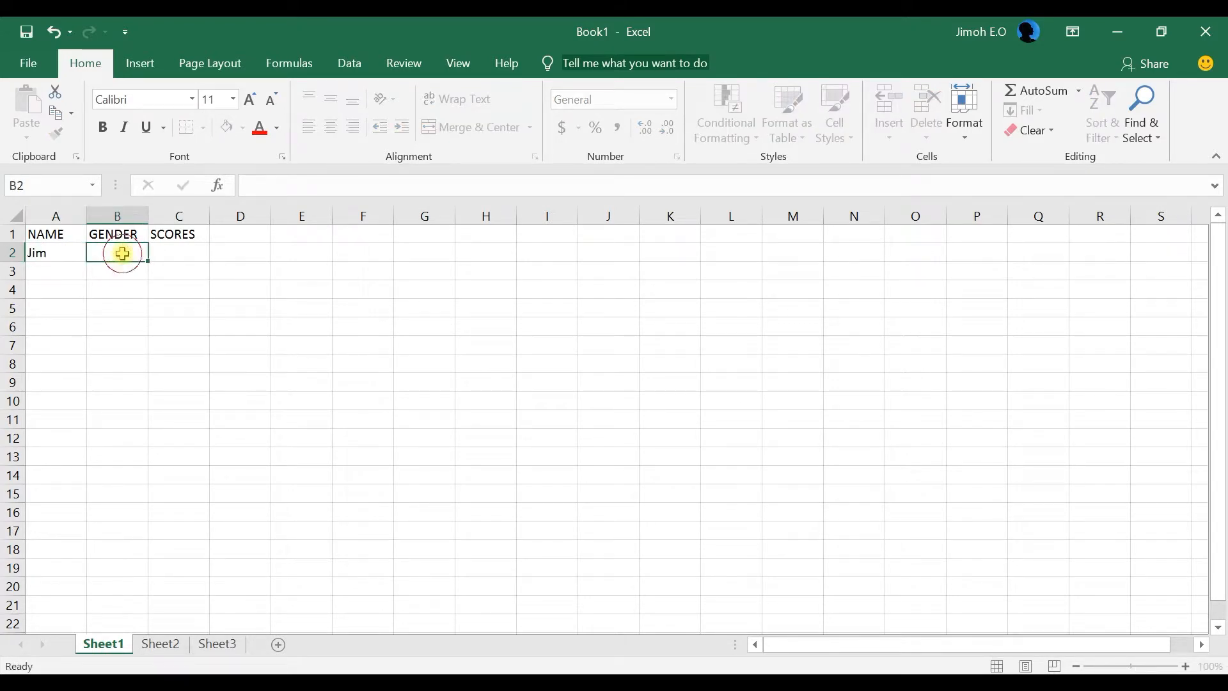
pyautogui.write('Male')
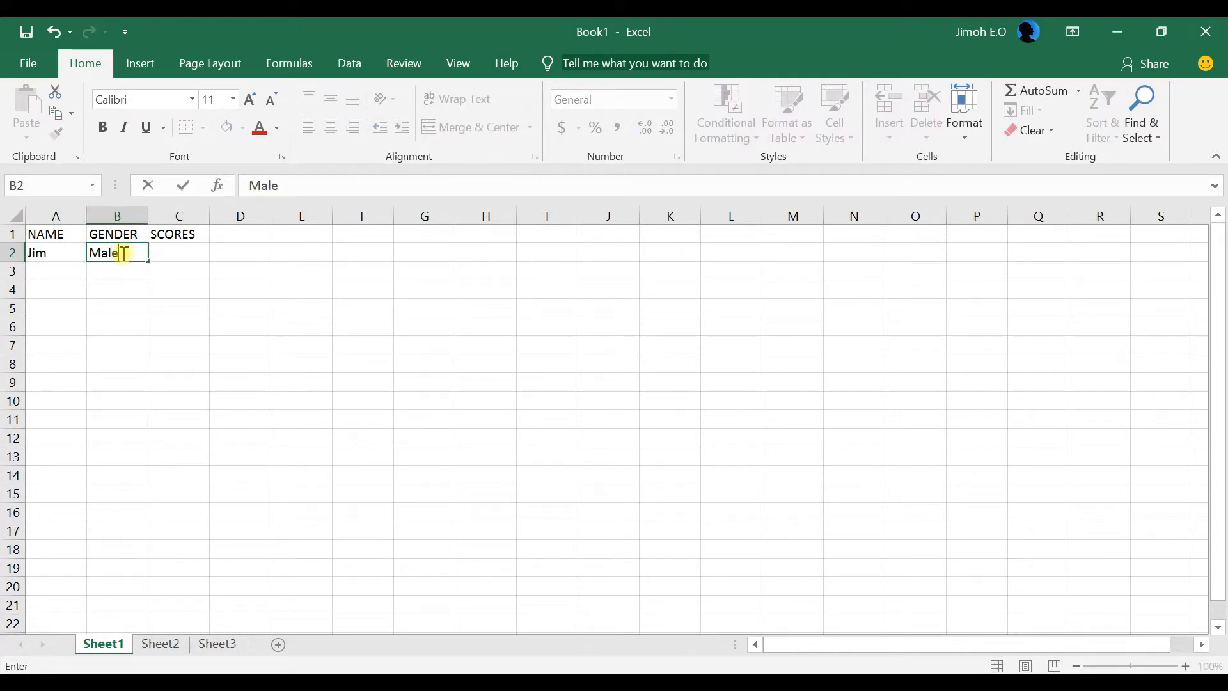
pyautogui.click(169, 253)
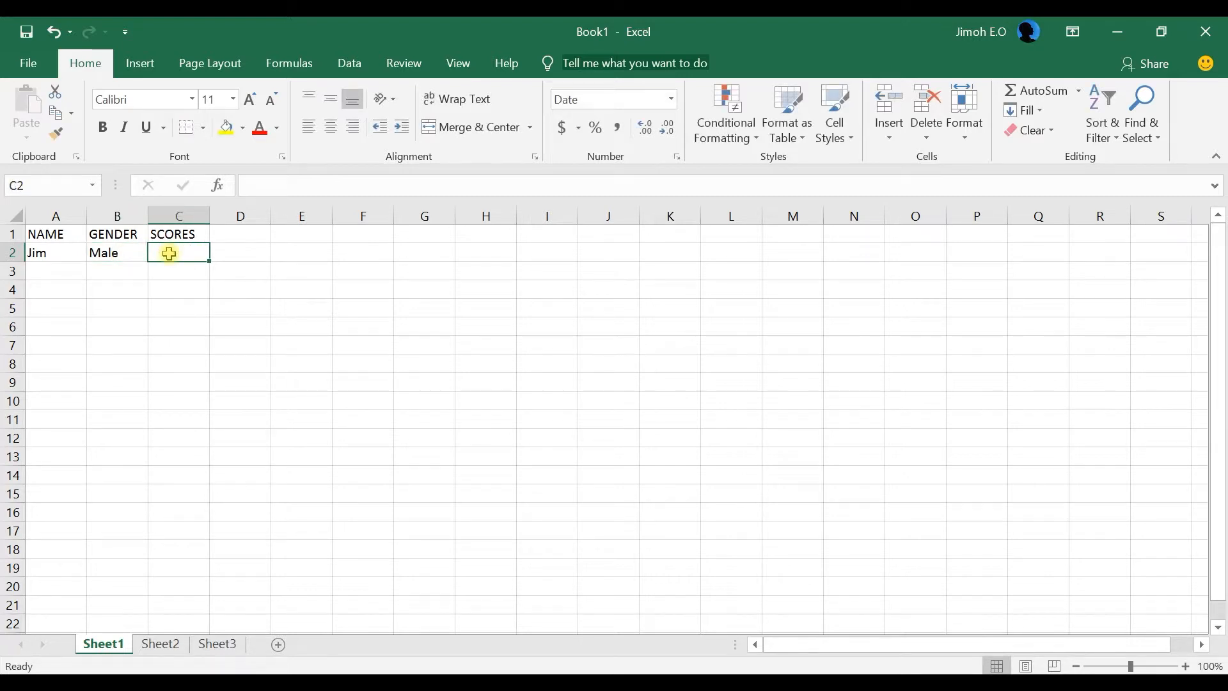
pyautogui.write('90')
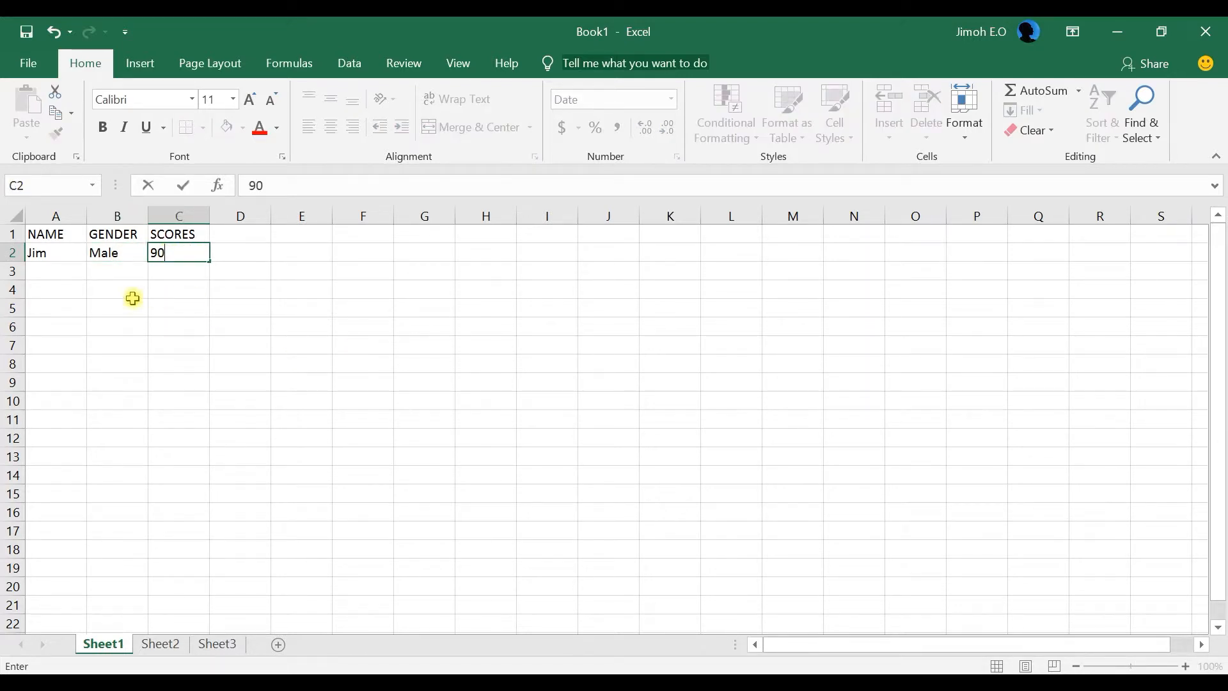
pyautogui.click(61, 268)
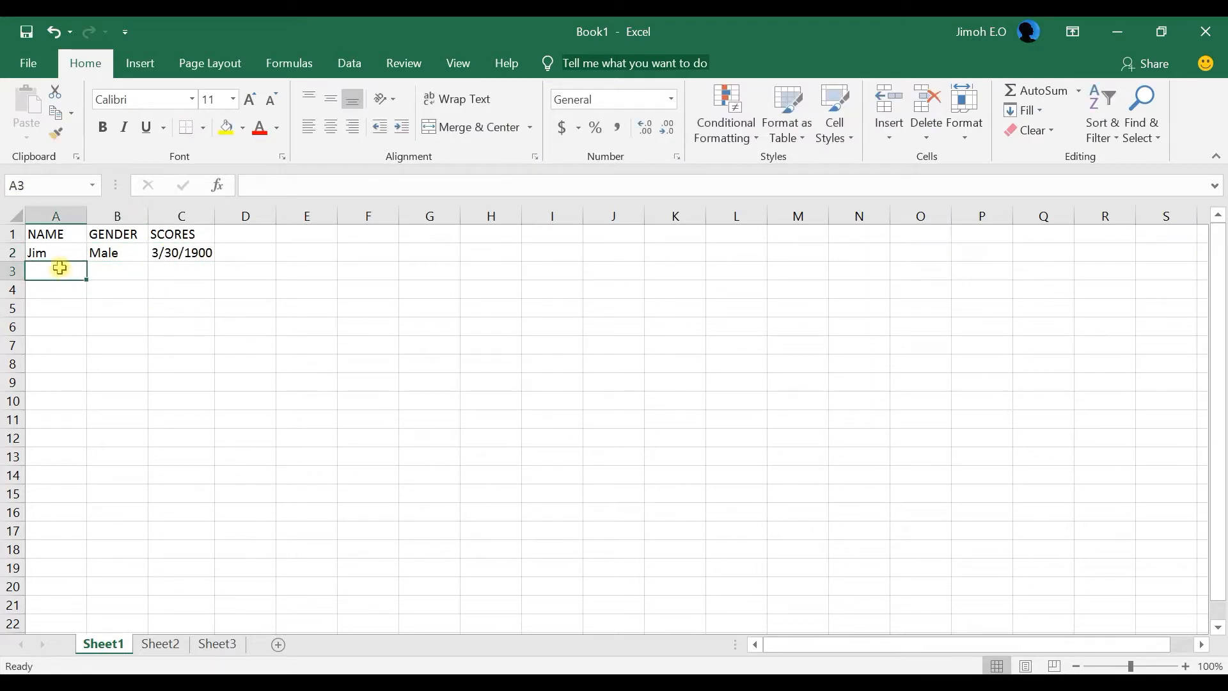
# - Set the number format of all cells in Sheet1 to General
pyautogui.click(195, 253)
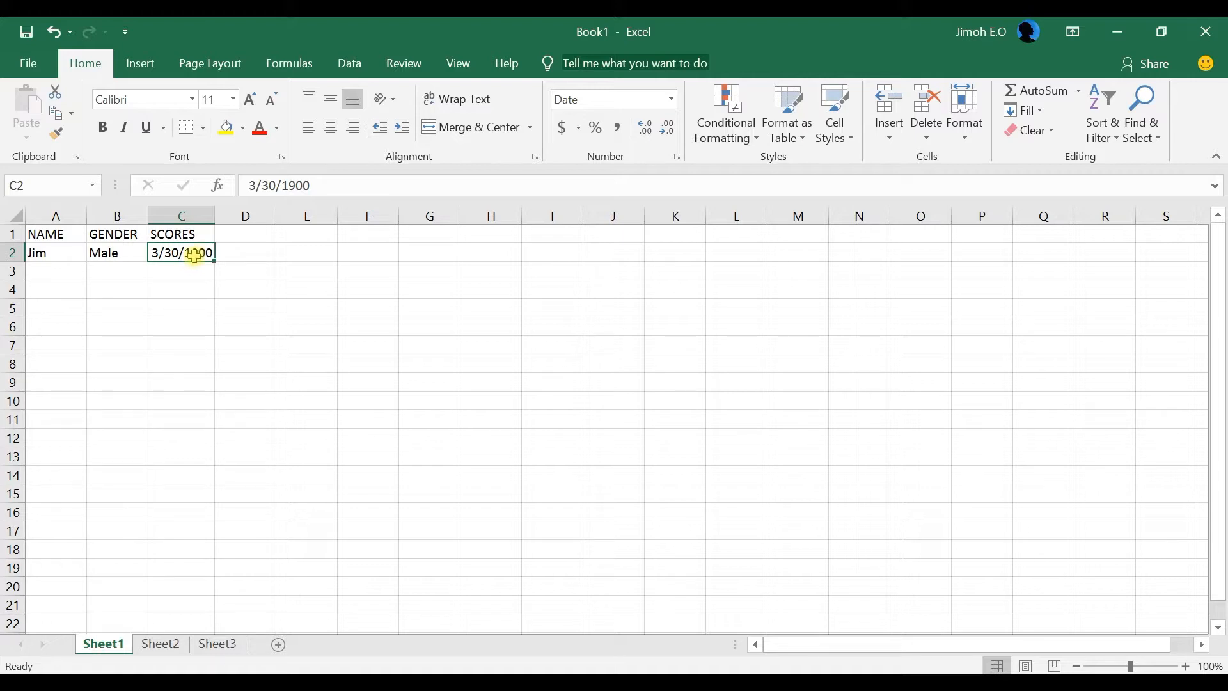
pyautogui.click(16, 212)
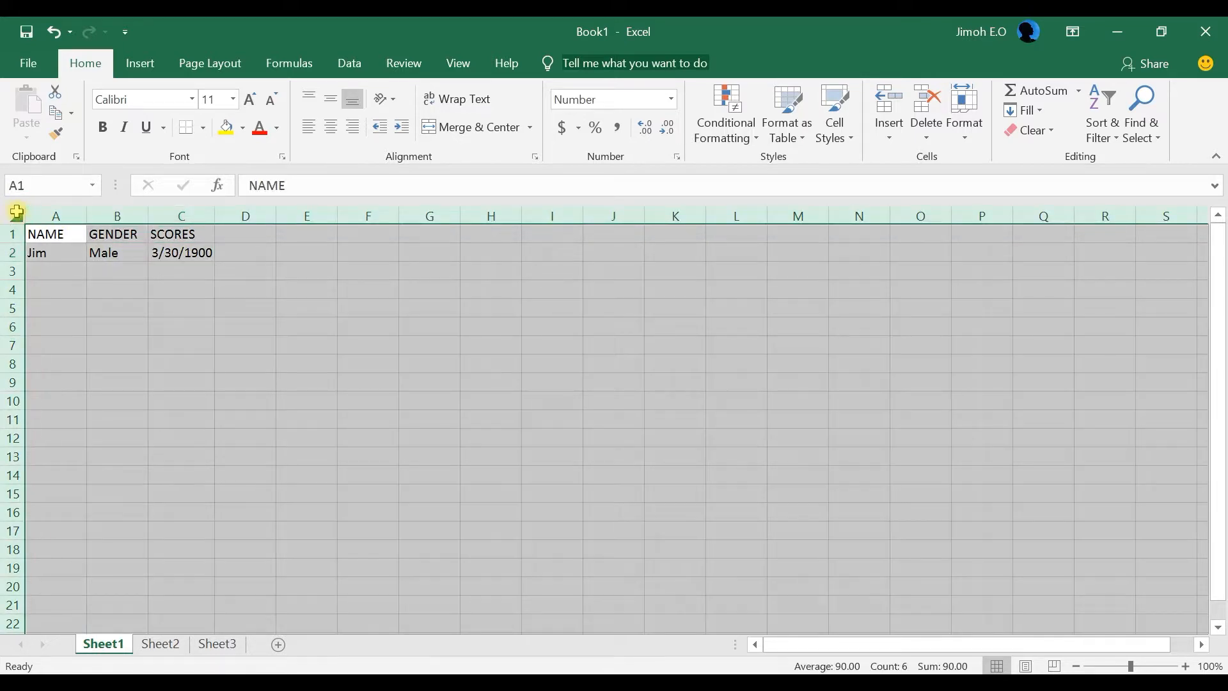
pyautogui.click(672, 99)
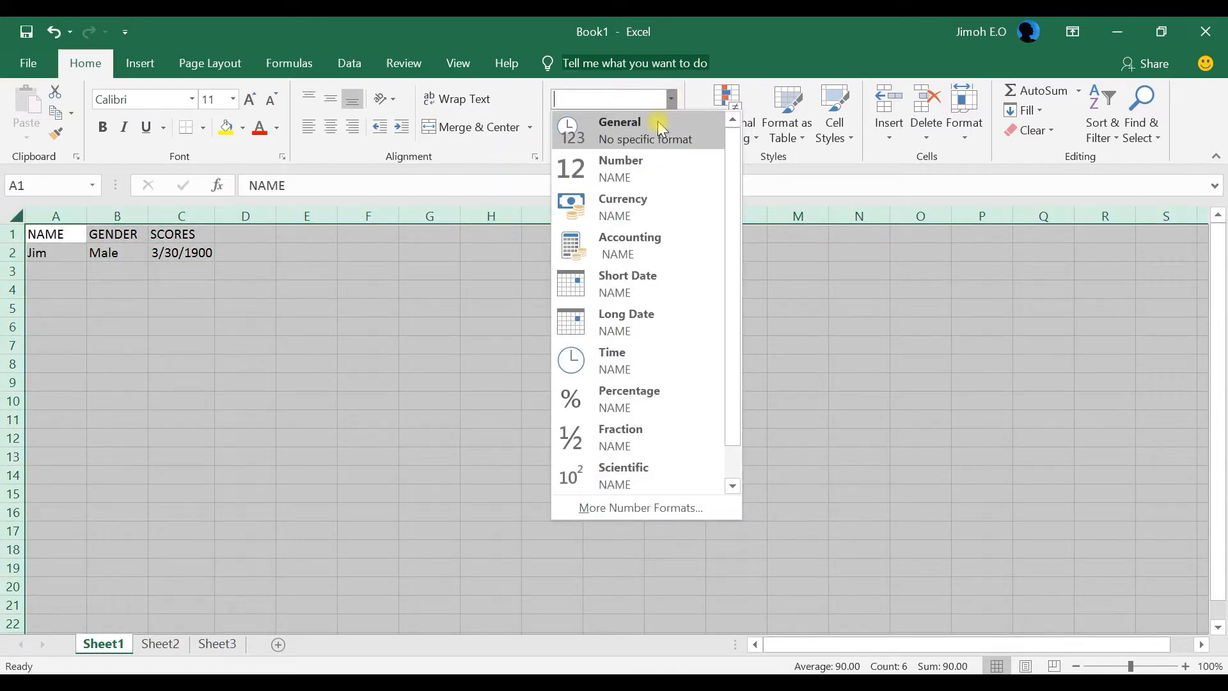
pyautogui.click(657, 128)
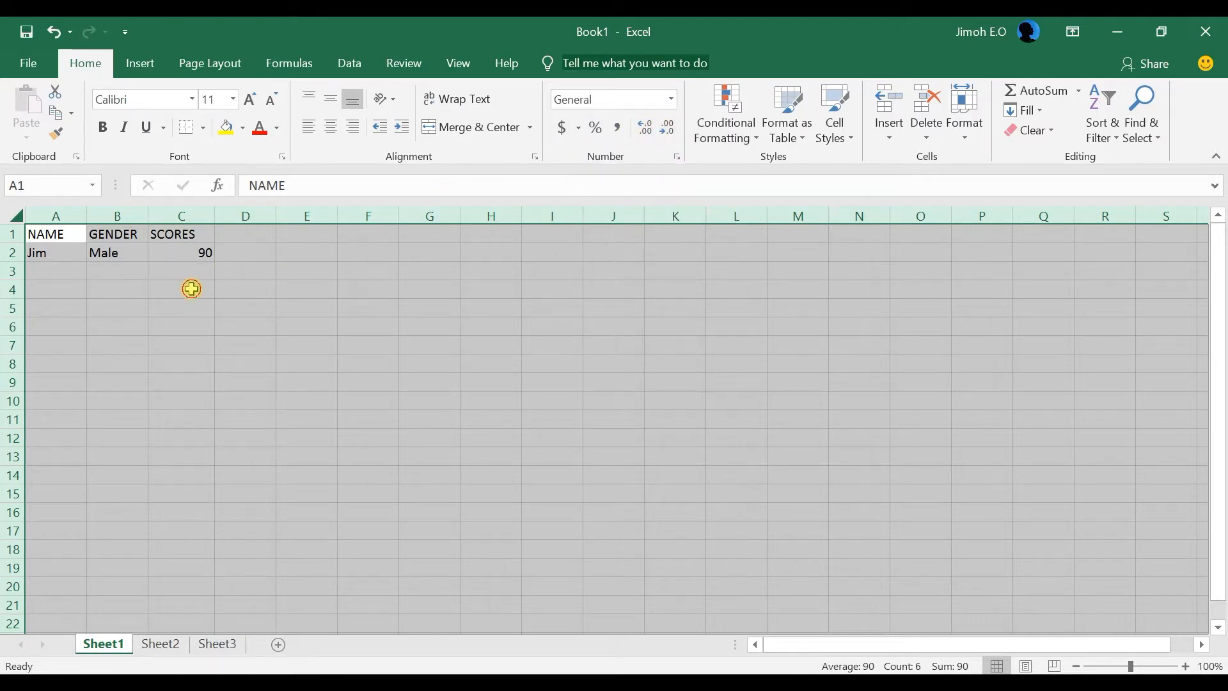
pyautogui.click(189, 288)
pyautogui.click(205, 254)
# - Fill in the second record in row 3 with a first name, the gender Male and a score of 89
pyautogui.click(60, 271)
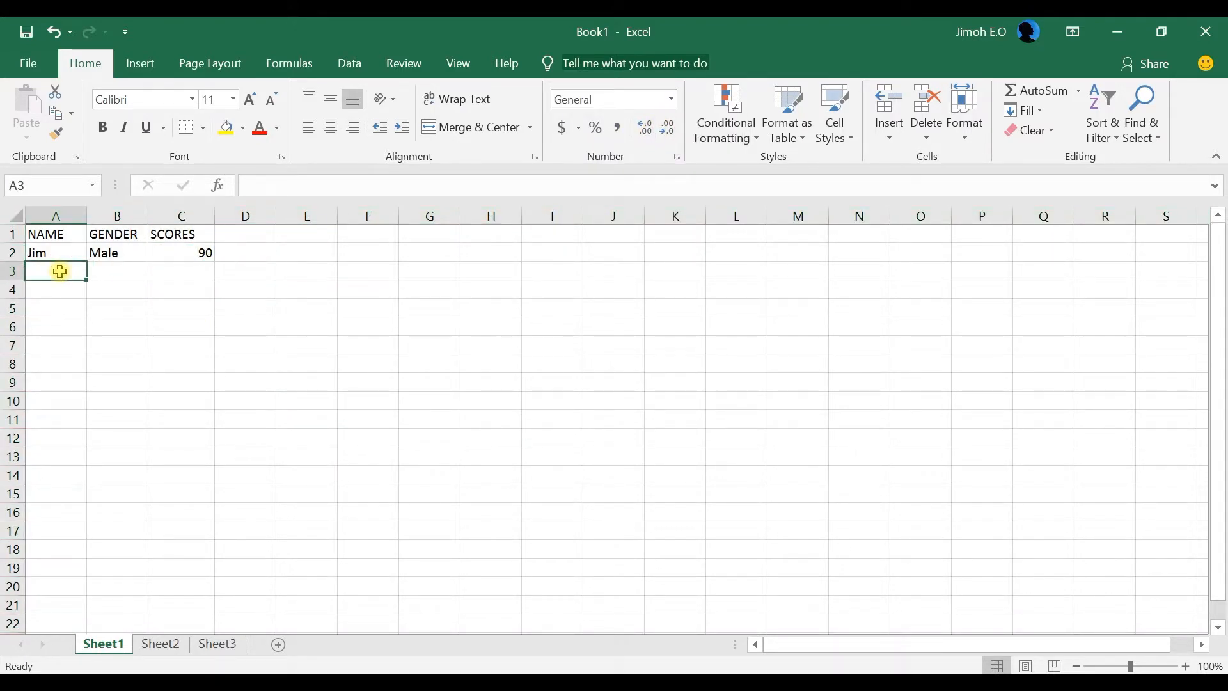
pyautogui.write('Jerry')
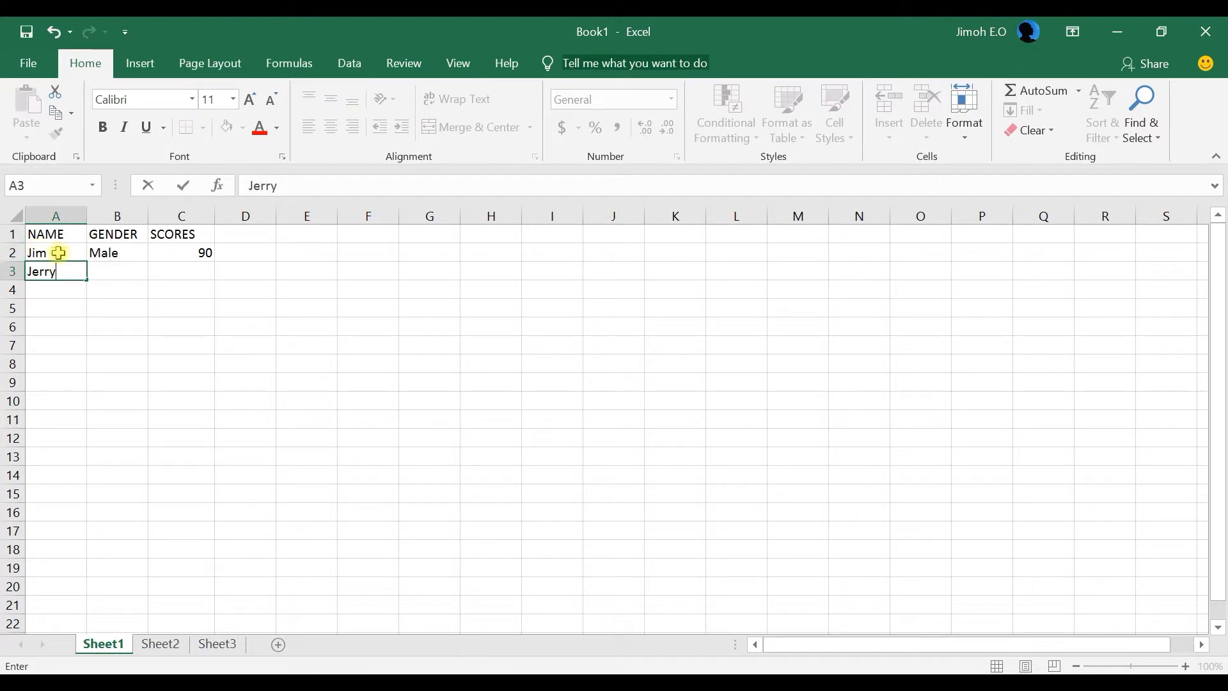
pyautogui.click(105, 275)
pyautogui.write('Male')
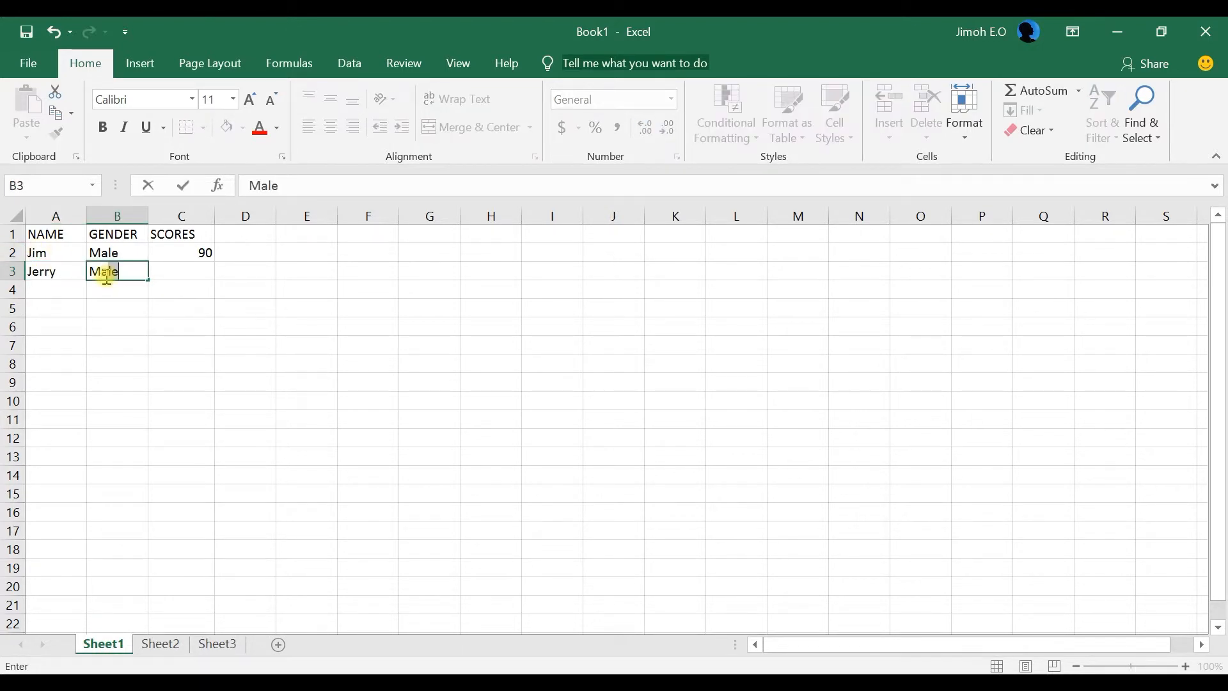
pyautogui.click(165, 270)
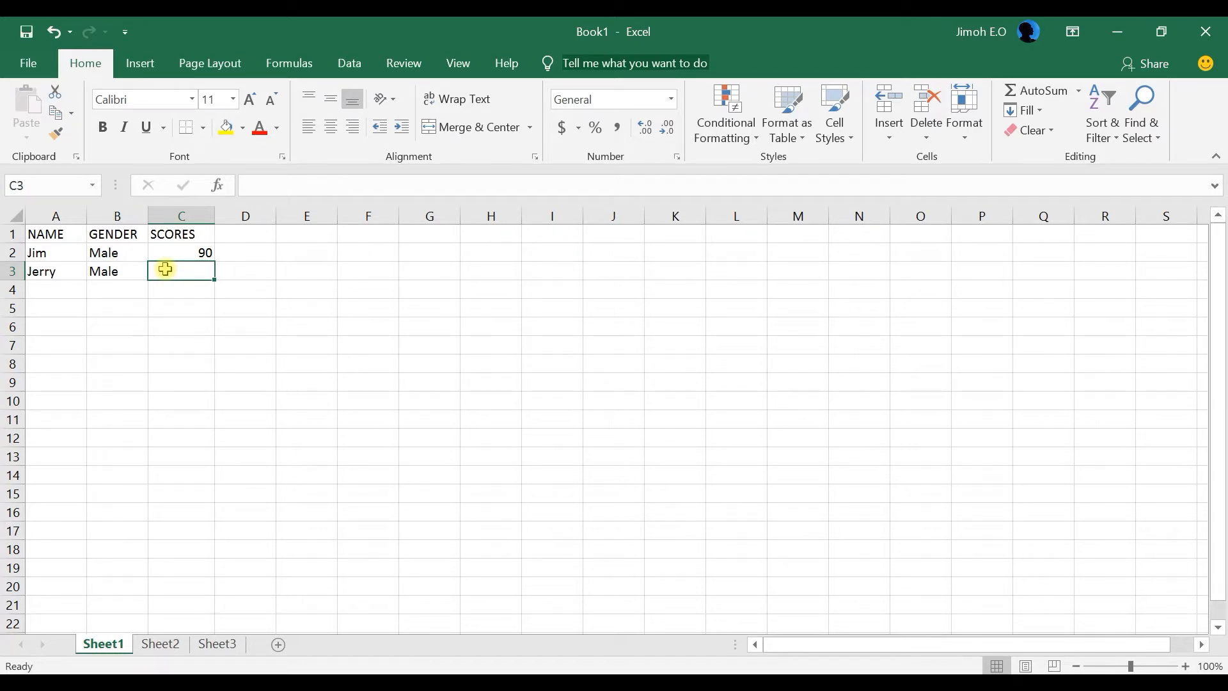
pyautogui.write('89')
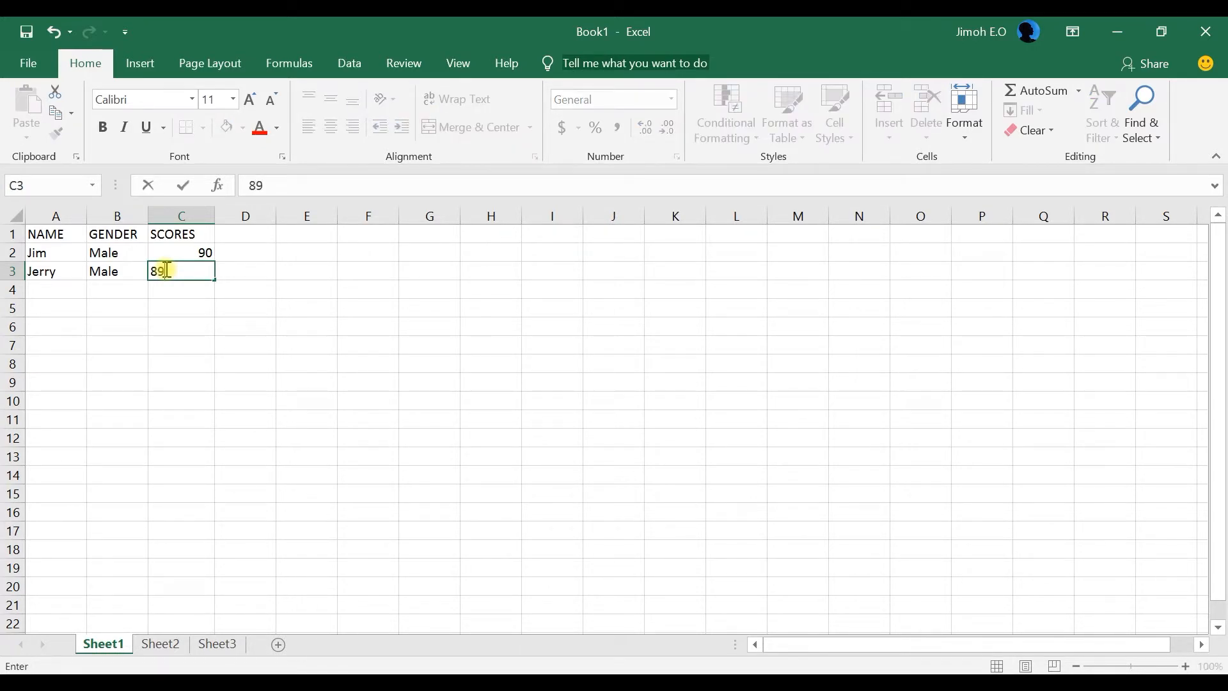
pyautogui.click(240, 327)
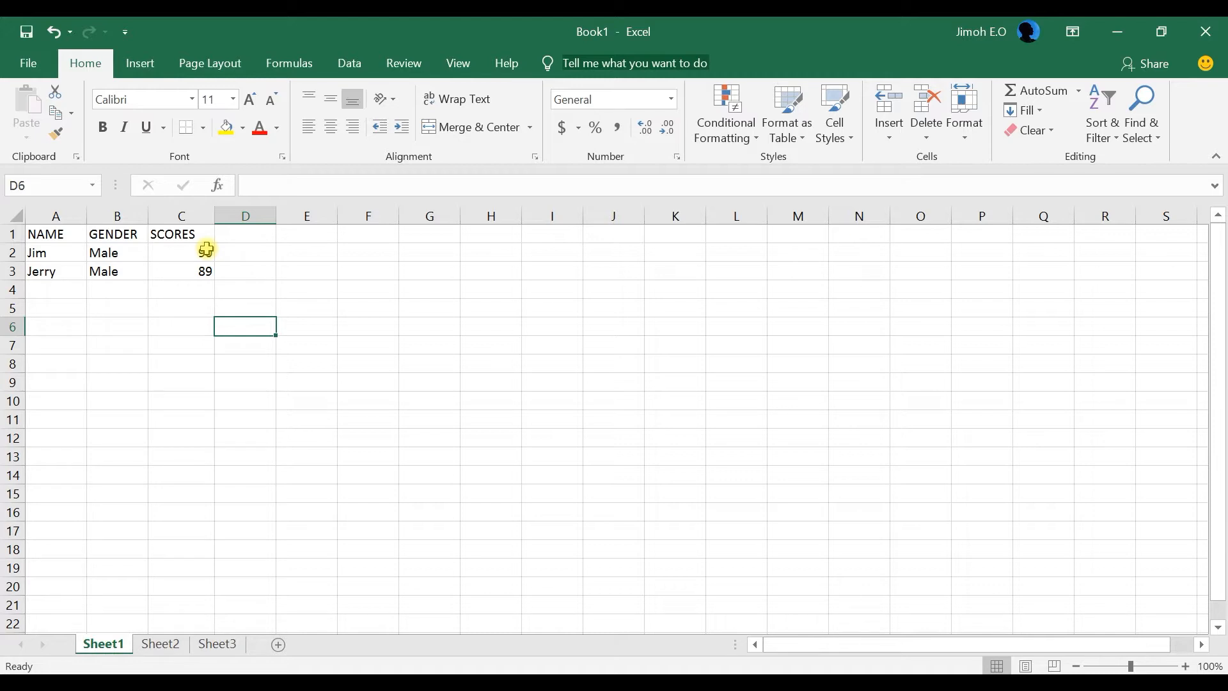
# - Examine the cell references of the two scores in C2 and C3
pyautogui.click(200, 290)
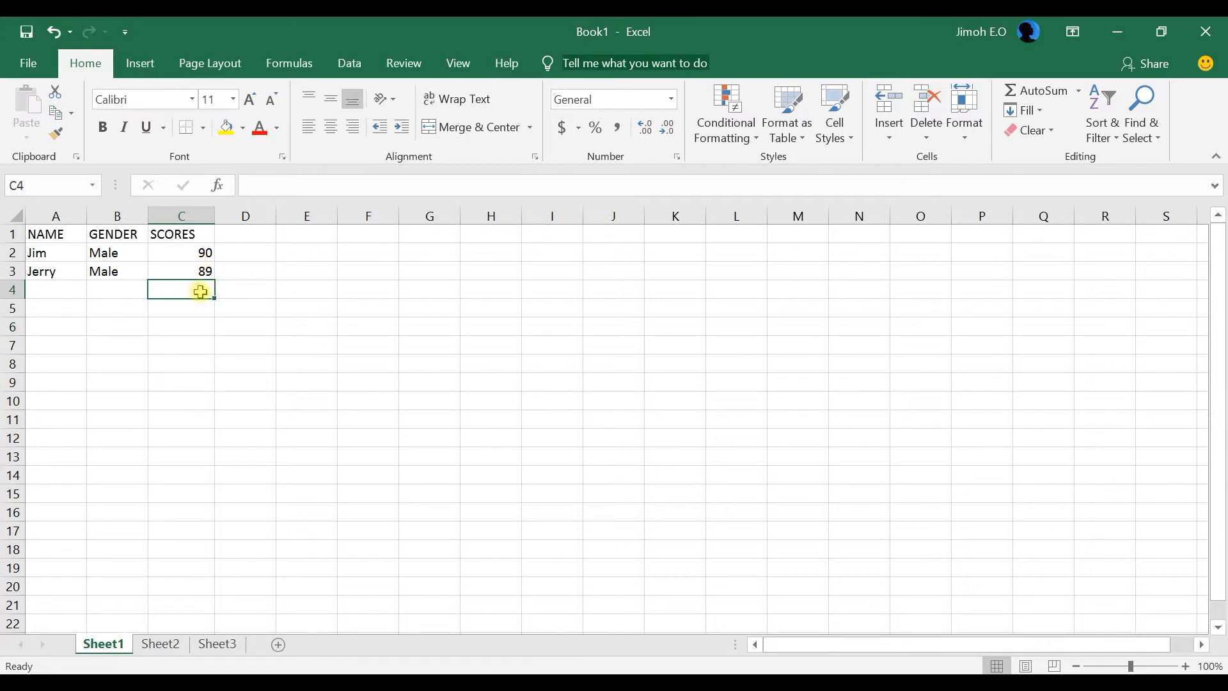
pyautogui.click(564, 311)
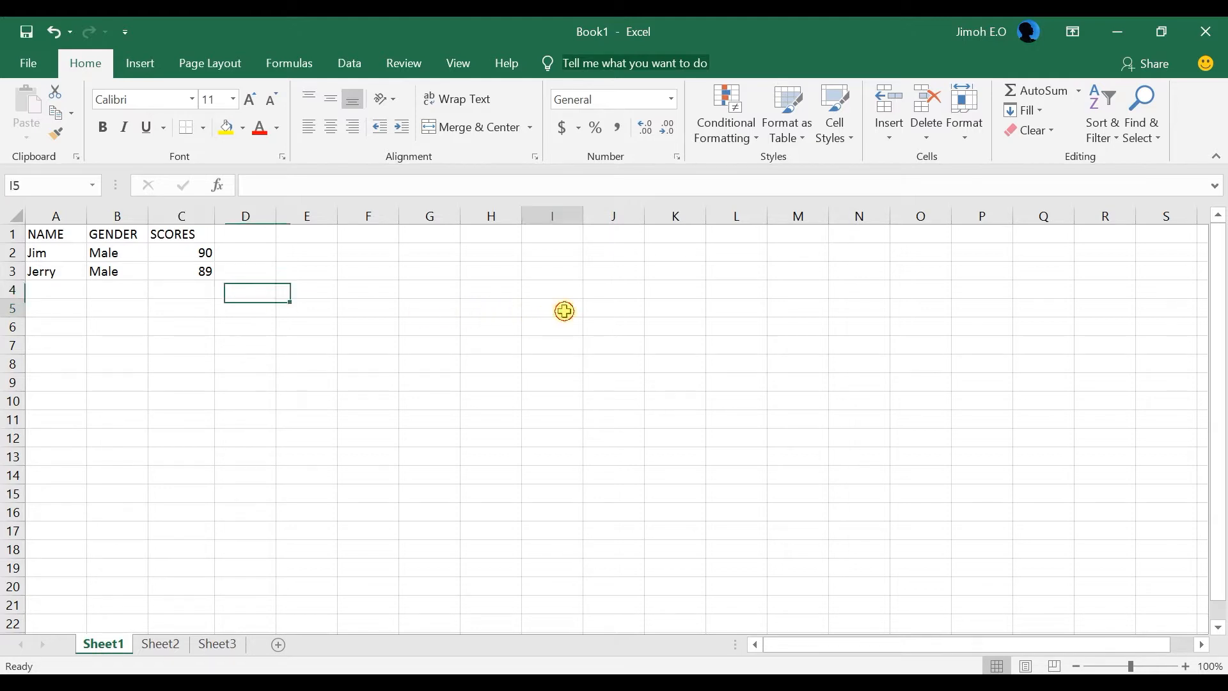
pyautogui.click(1067, 589)
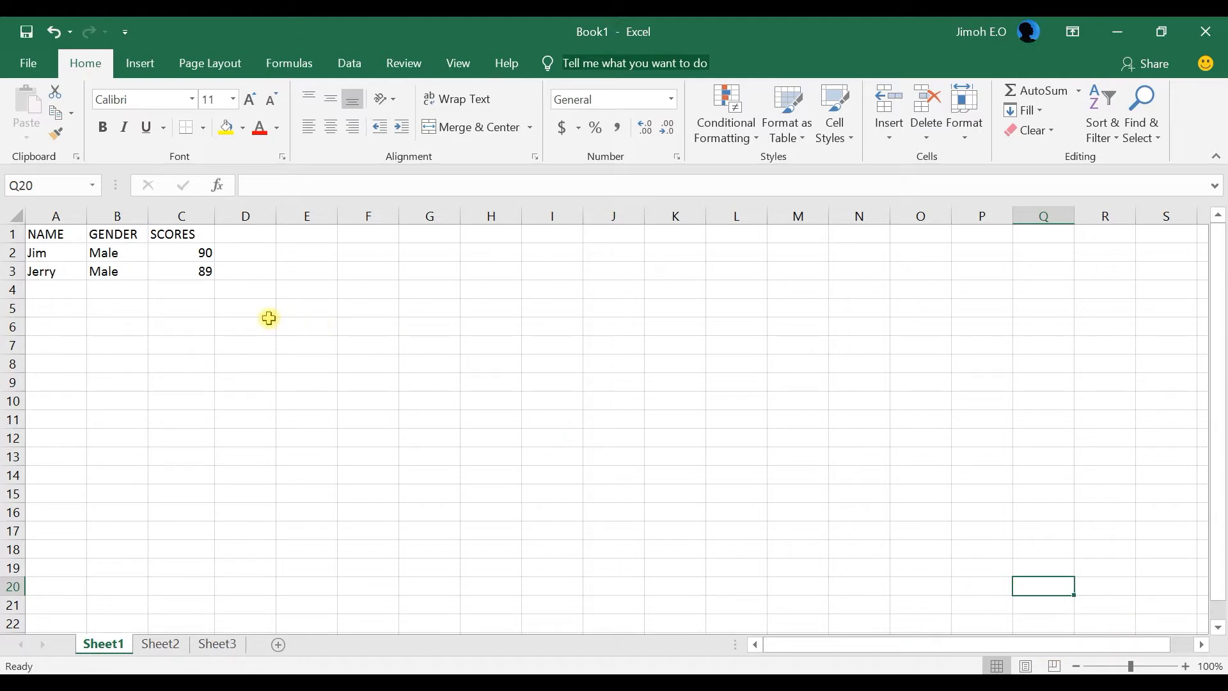
pyautogui.click(200, 291)
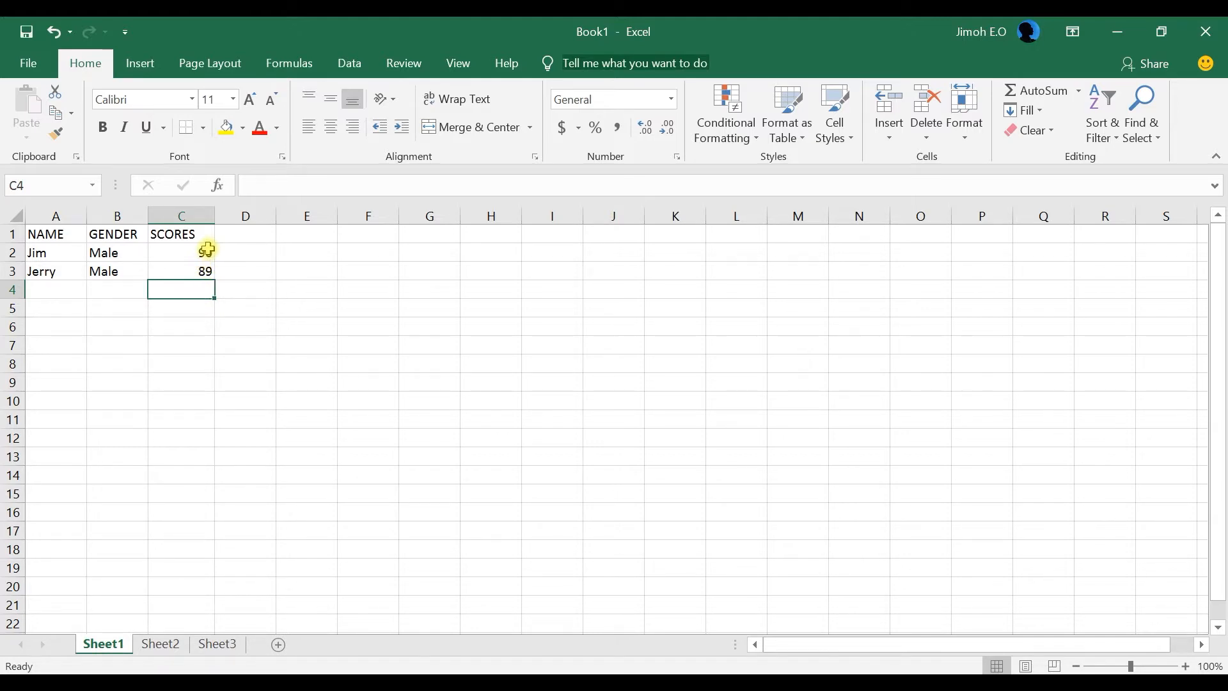
pyautogui.press('Up')
pyautogui.press('Up')
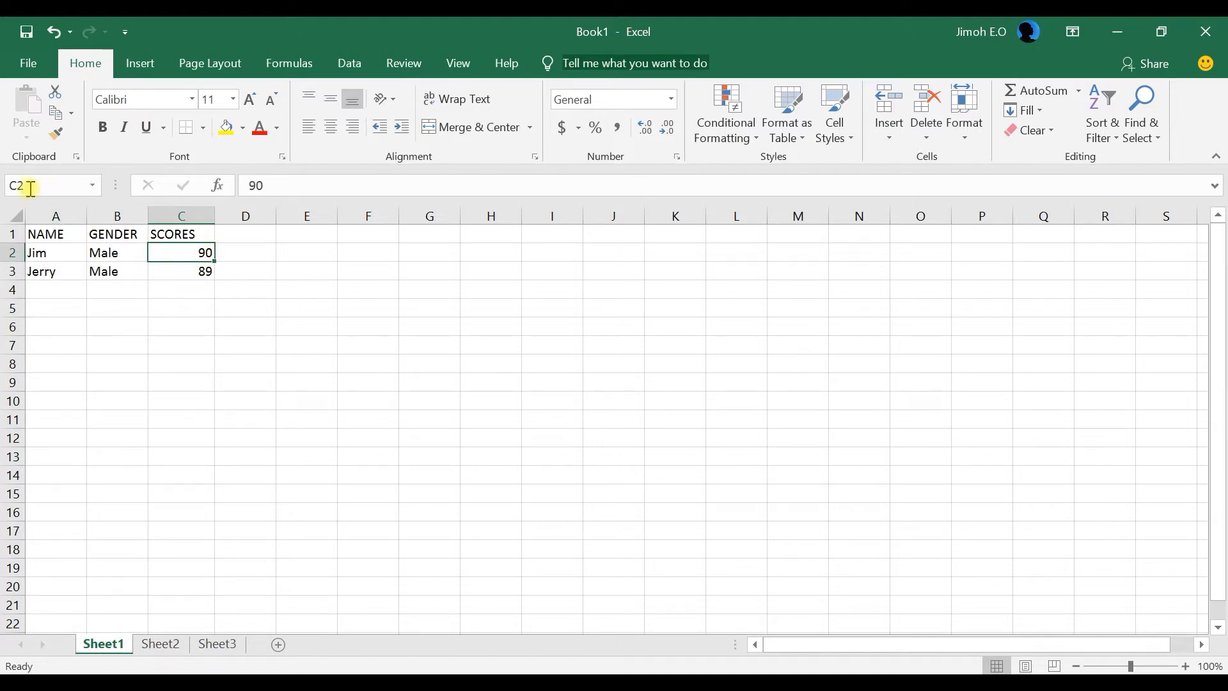
pyautogui.click(193, 276)
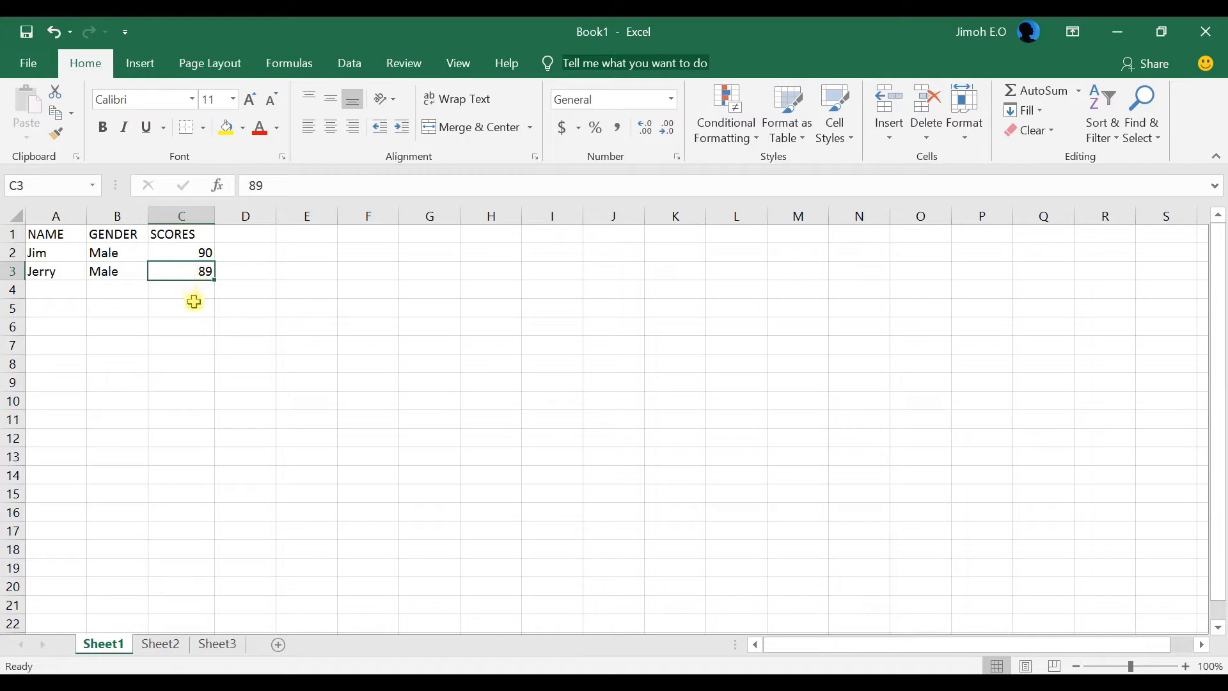
# - Total the scores in C2:C3 with AutoSum in cell C4
pyautogui.click(195, 289)
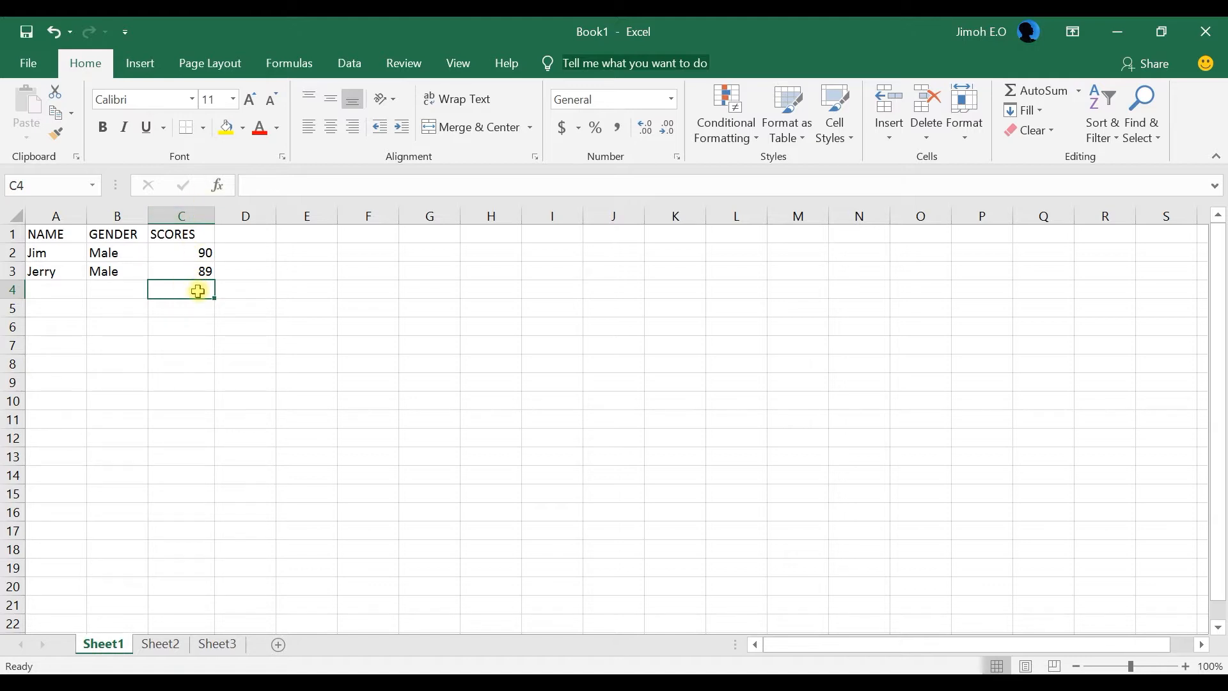
pyautogui.click(1032, 90)
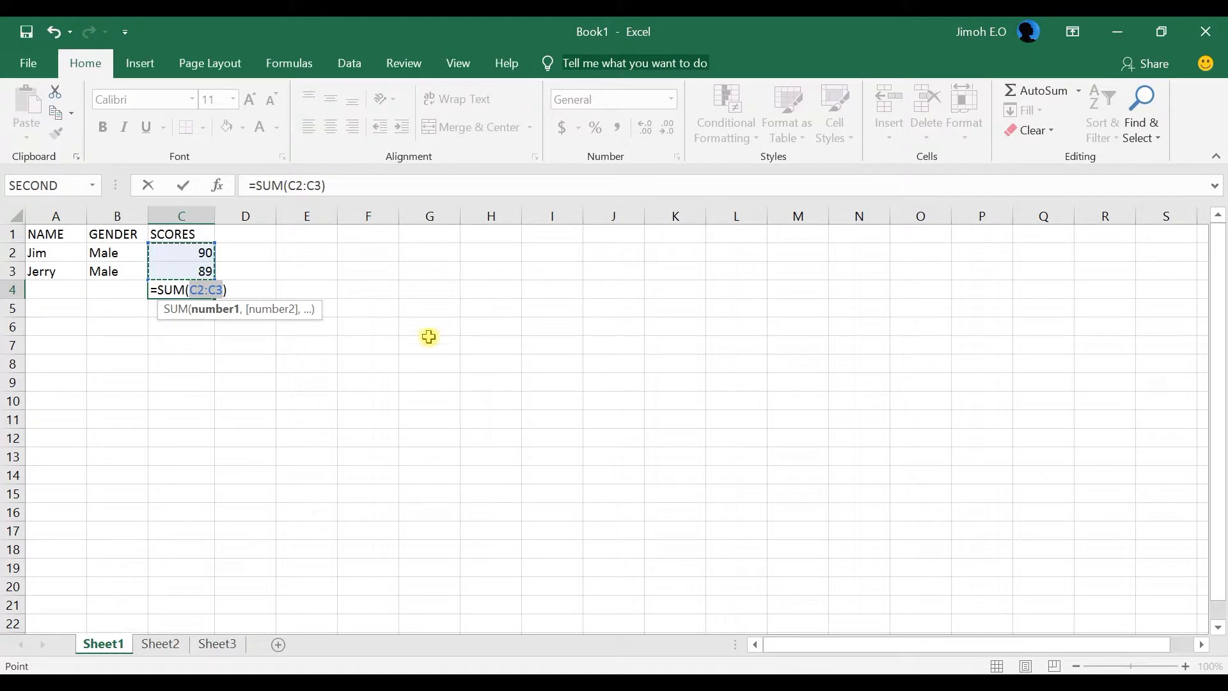
pyautogui.press('Return')
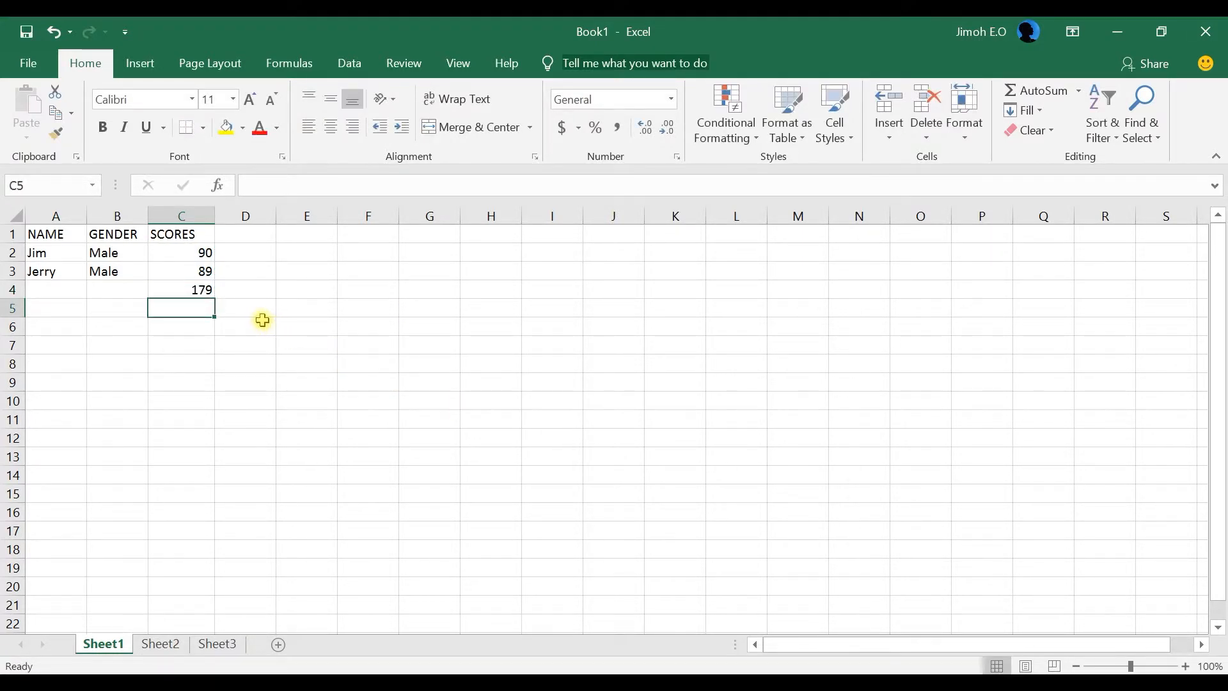
# - Change the second record's score in cell C3 to 92
pyautogui.click(205, 267)
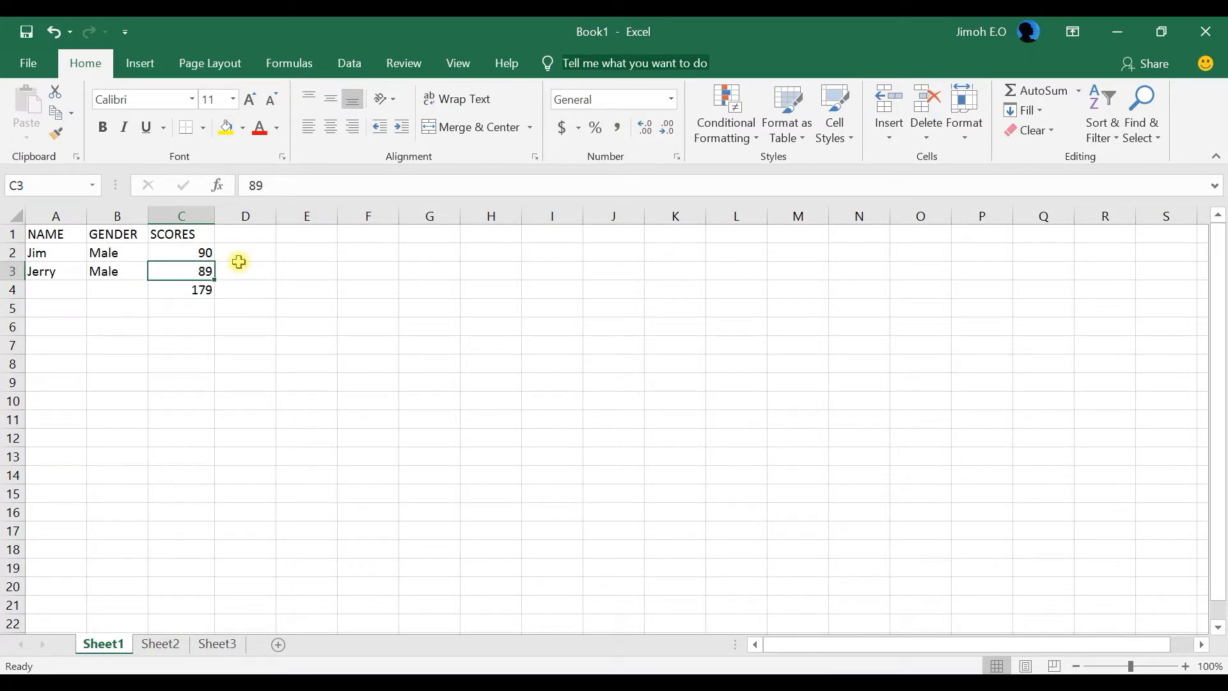
pyautogui.write('9')
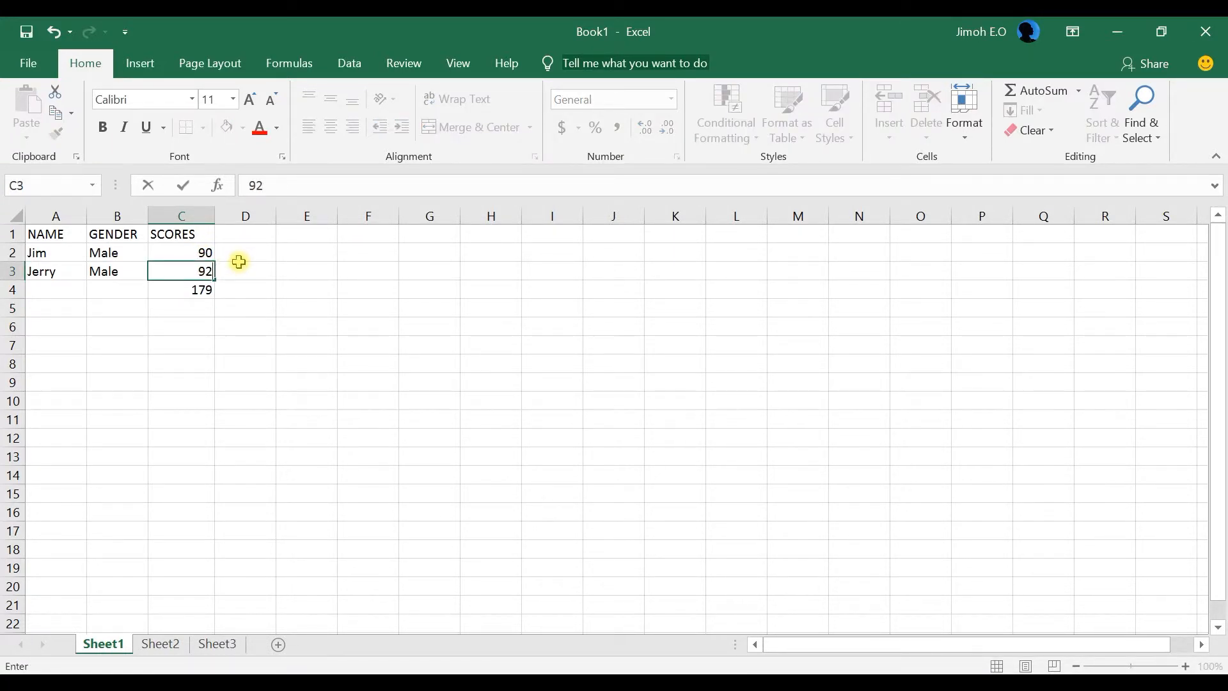
pyautogui.write('2')
pyautogui.press('Return')
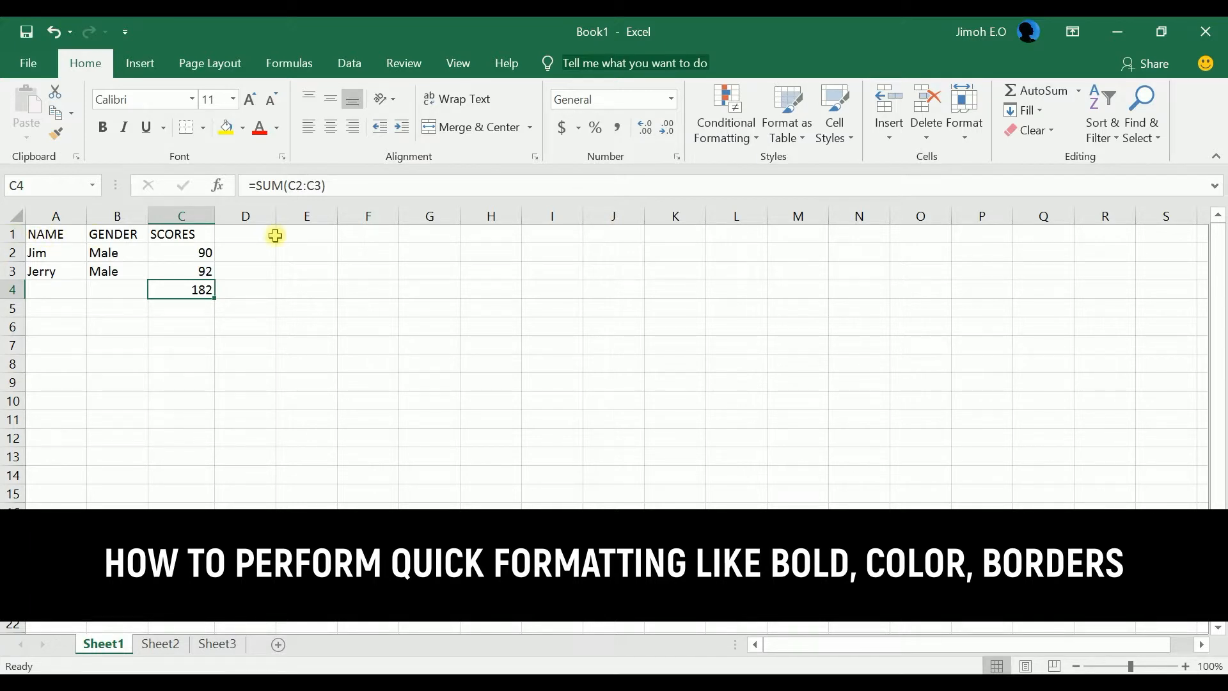
# - Make the whole heading row 1 bold, italic and underlined
pyautogui.click(178, 235)
pyautogui.click(121, 235)
pyautogui.click(54, 234)
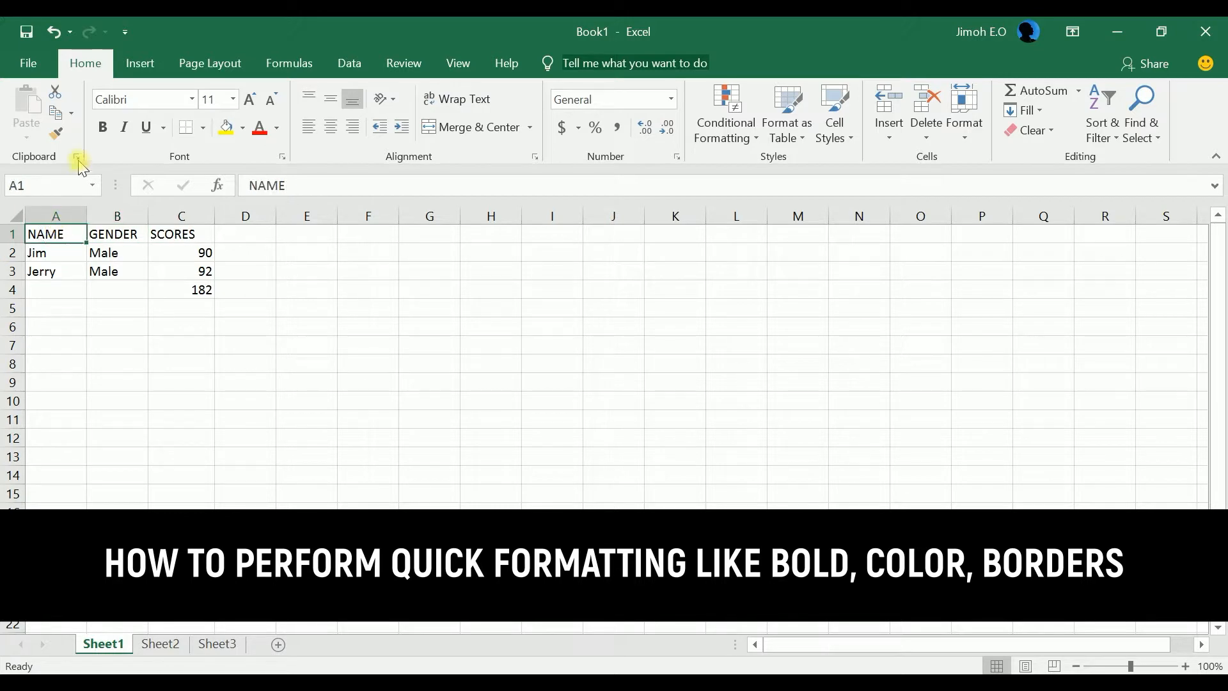
pyautogui.click(9, 235)
pyautogui.click(105, 131)
pyautogui.click(132, 131)
pyautogui.click(146, 129)
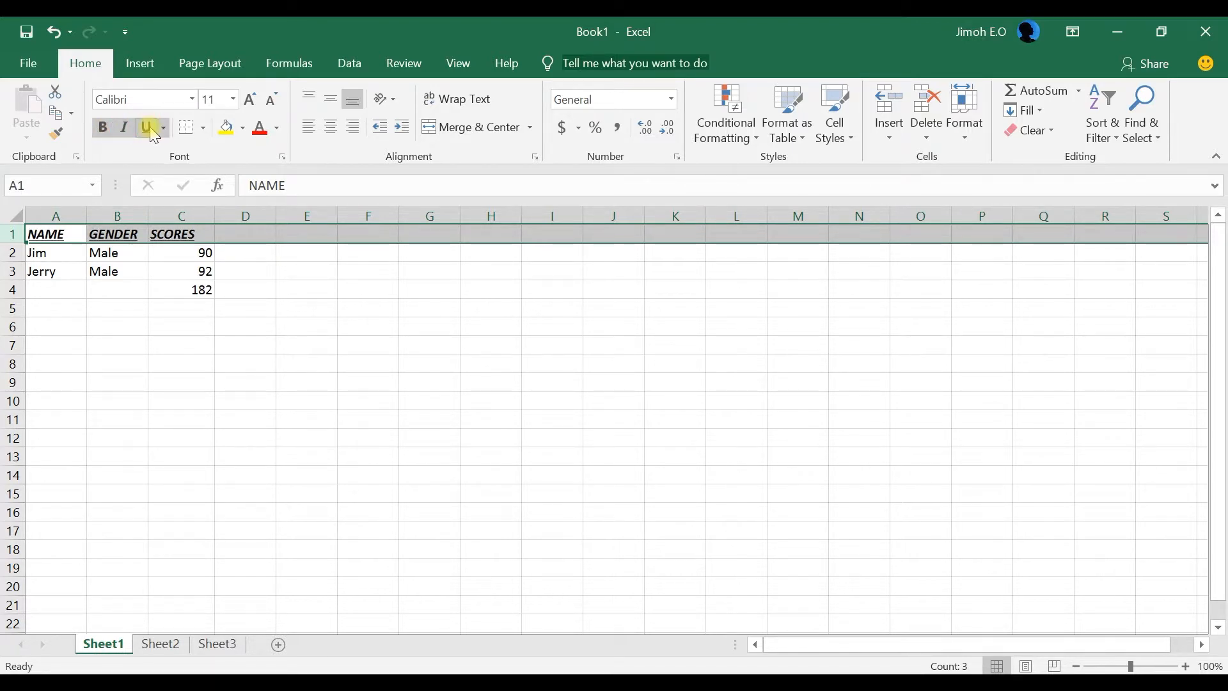
# - Set the font of row 1 to Arial Black and fill the row with yellow
pyautogui.click(192, 100)
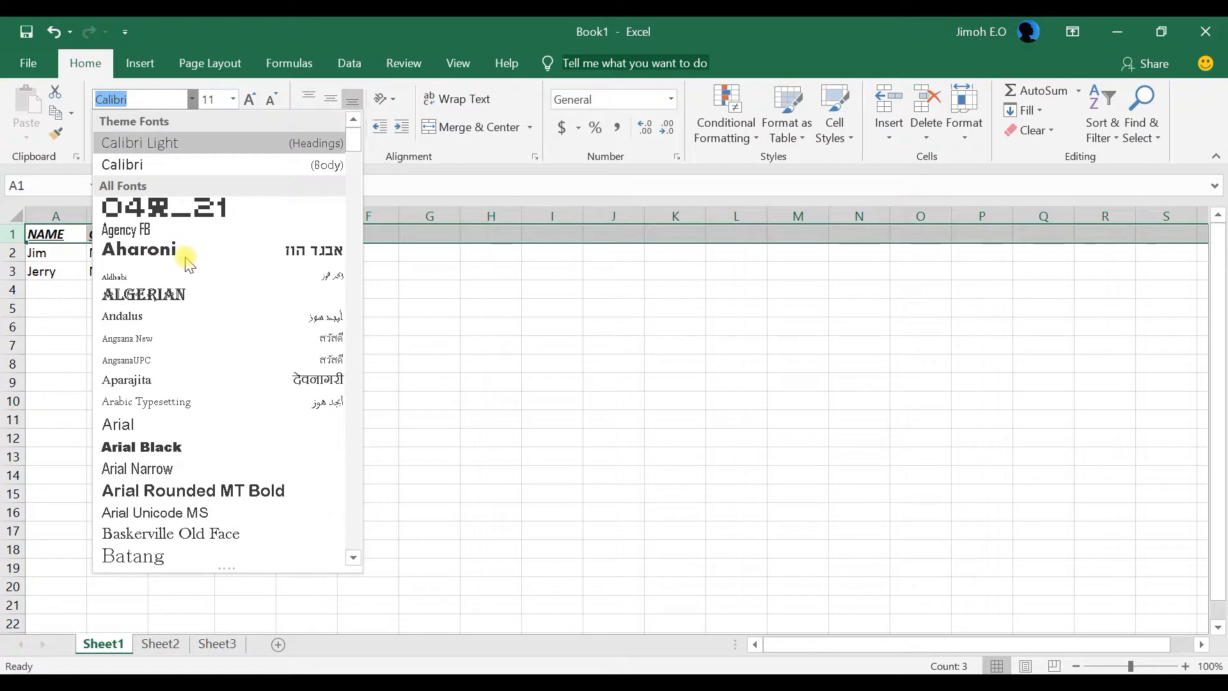
pyautogui.click(153, 447)
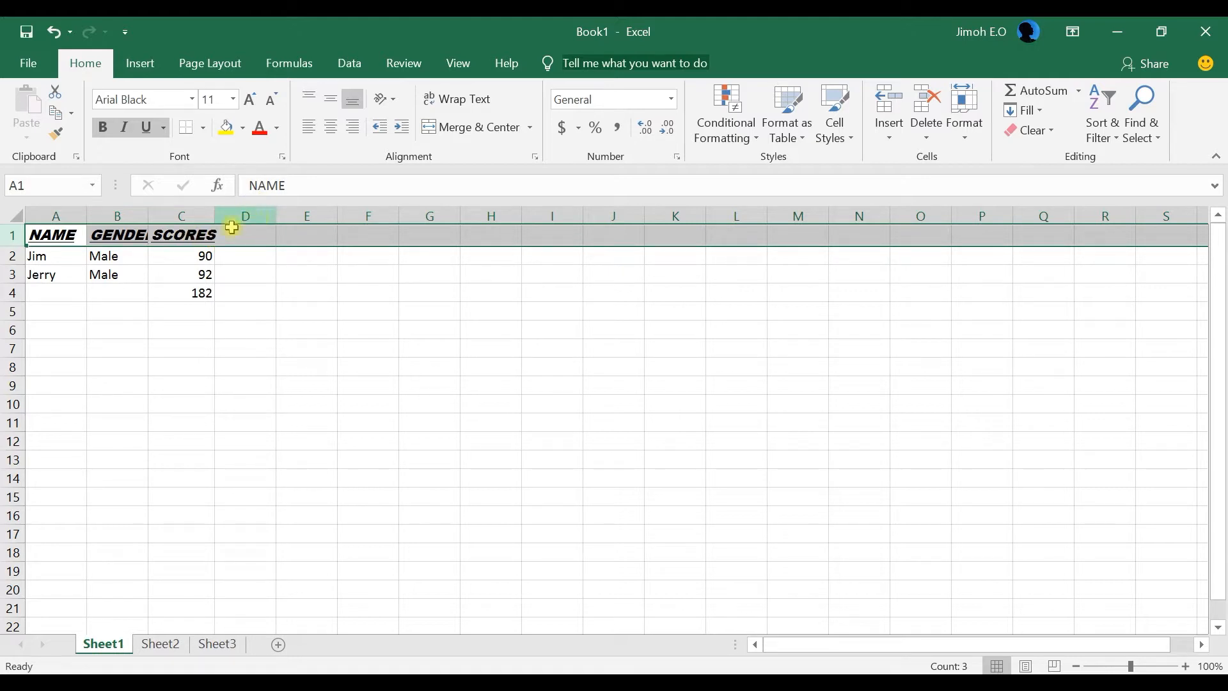
pyautogui.click(227, 131)
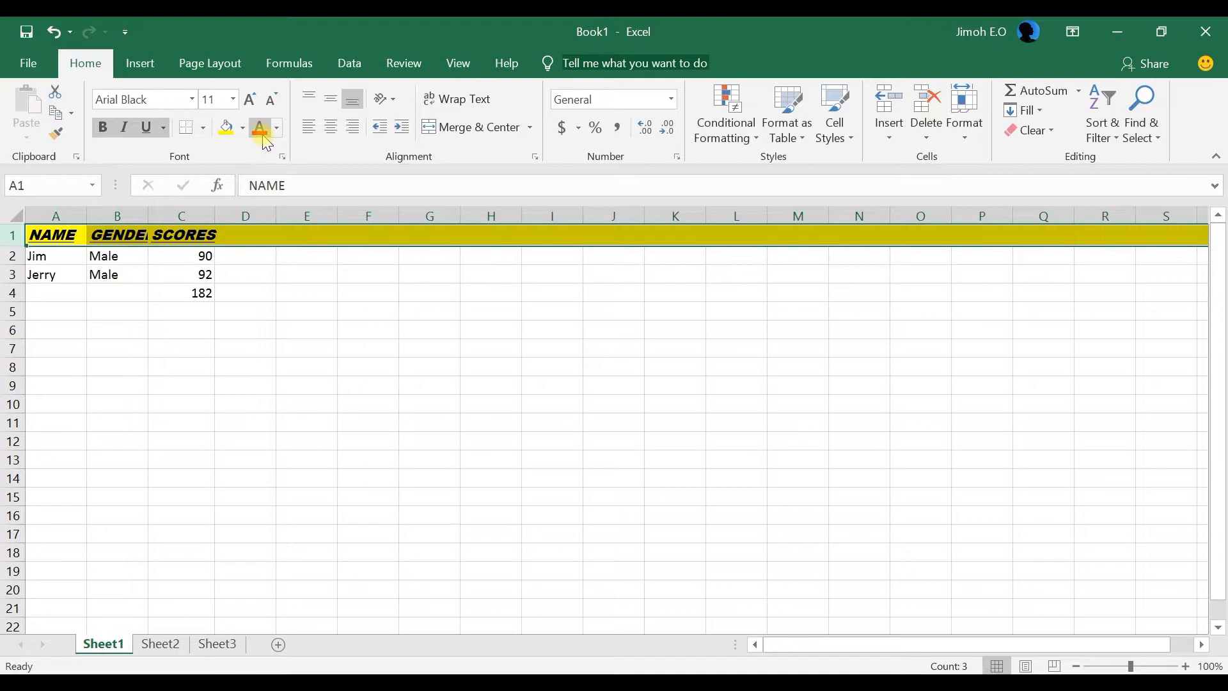
# - Change the font colour of the whole heading row 1 to red
pyautogui.click(263, 135)
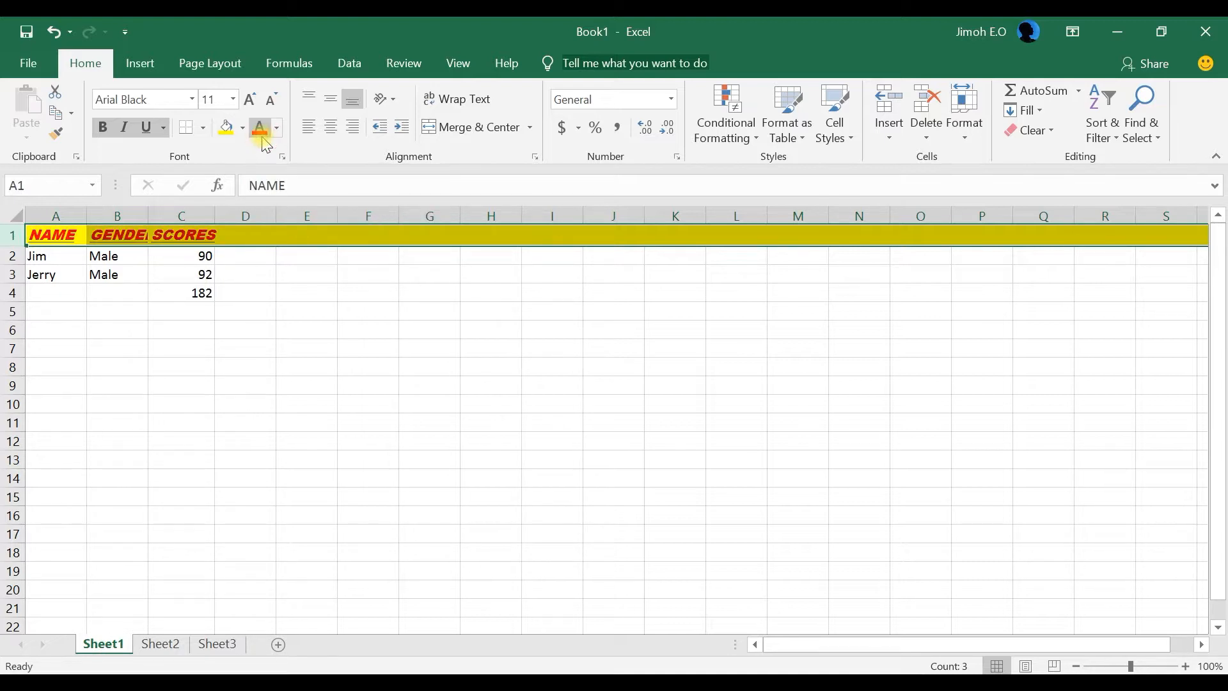
pyautogui.click(307, 330)
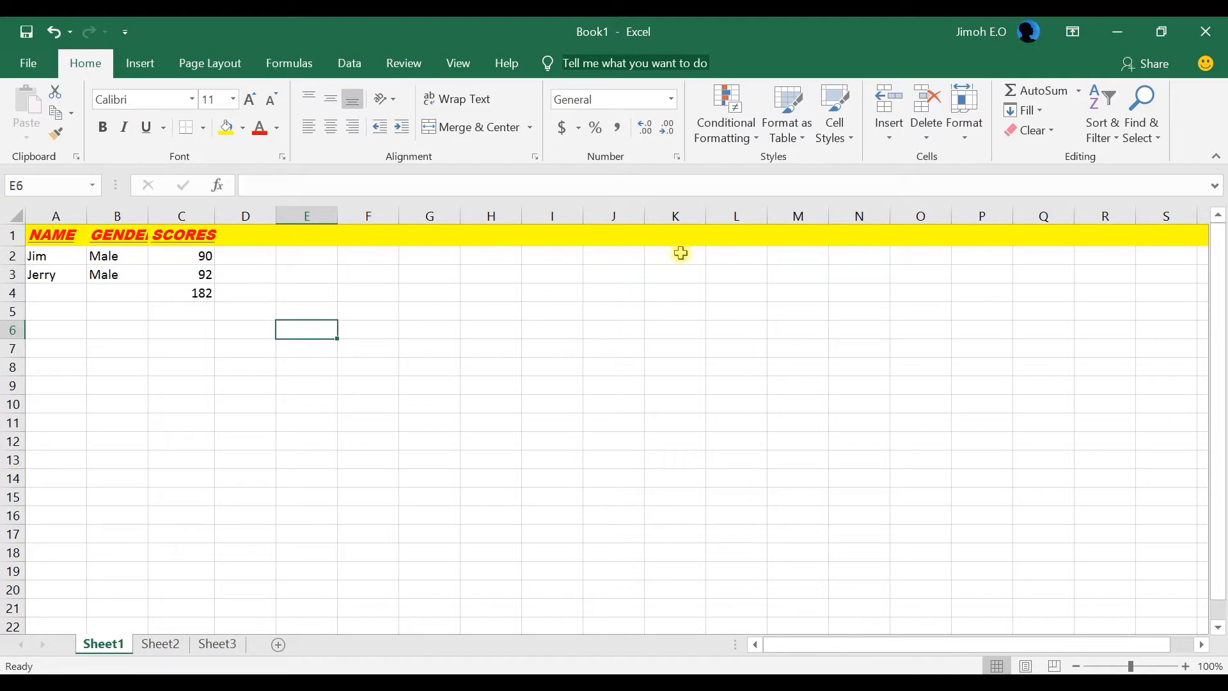
pyautogui.click(17, 231)
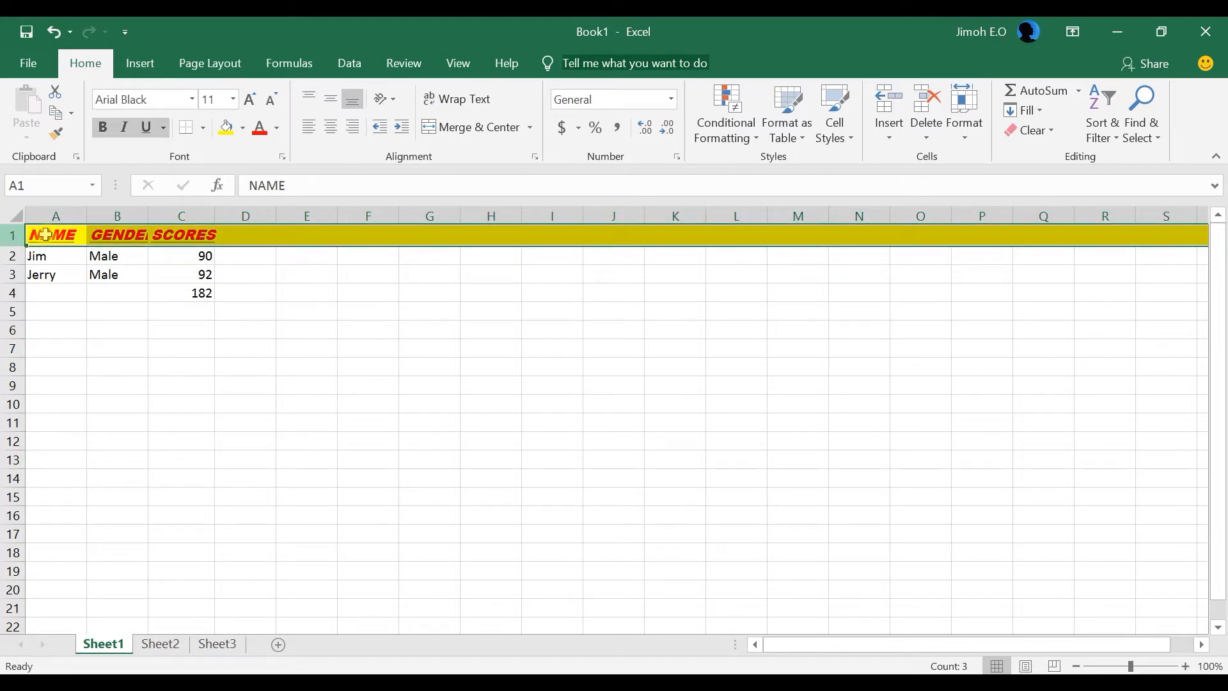
pyautogui.click(64, 235)
pyautogui.click(130, 233)
pyautogui.click(186, 234)
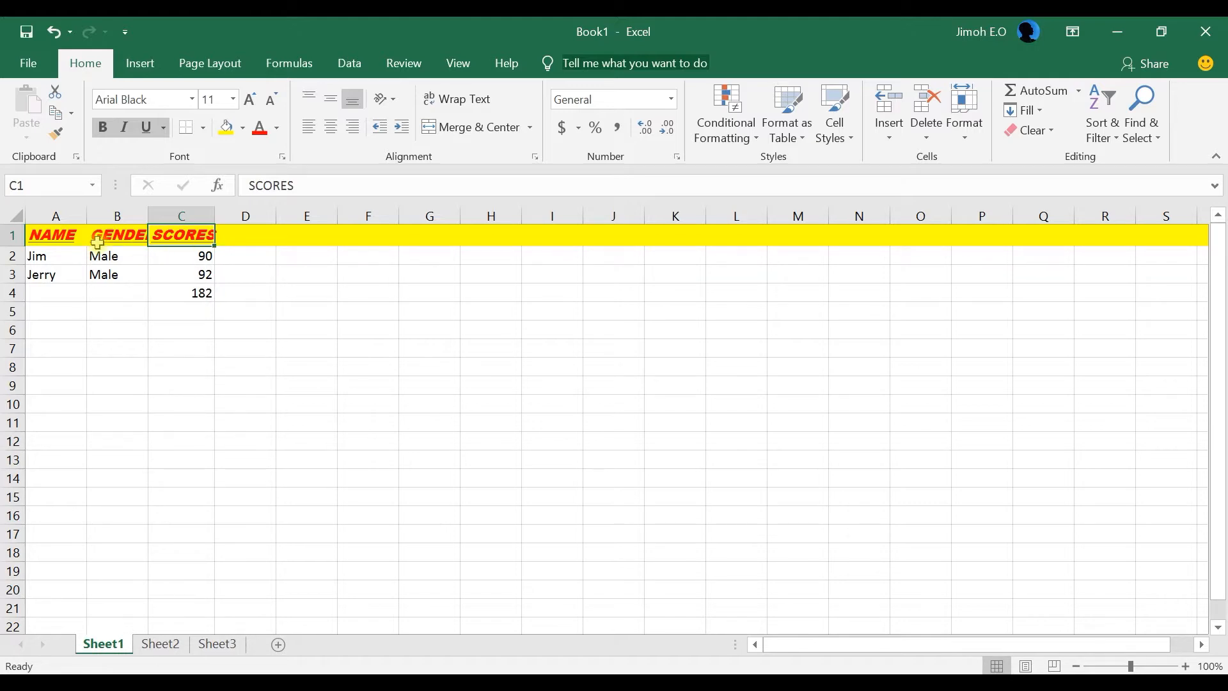
pyautogui.click(51, 234)
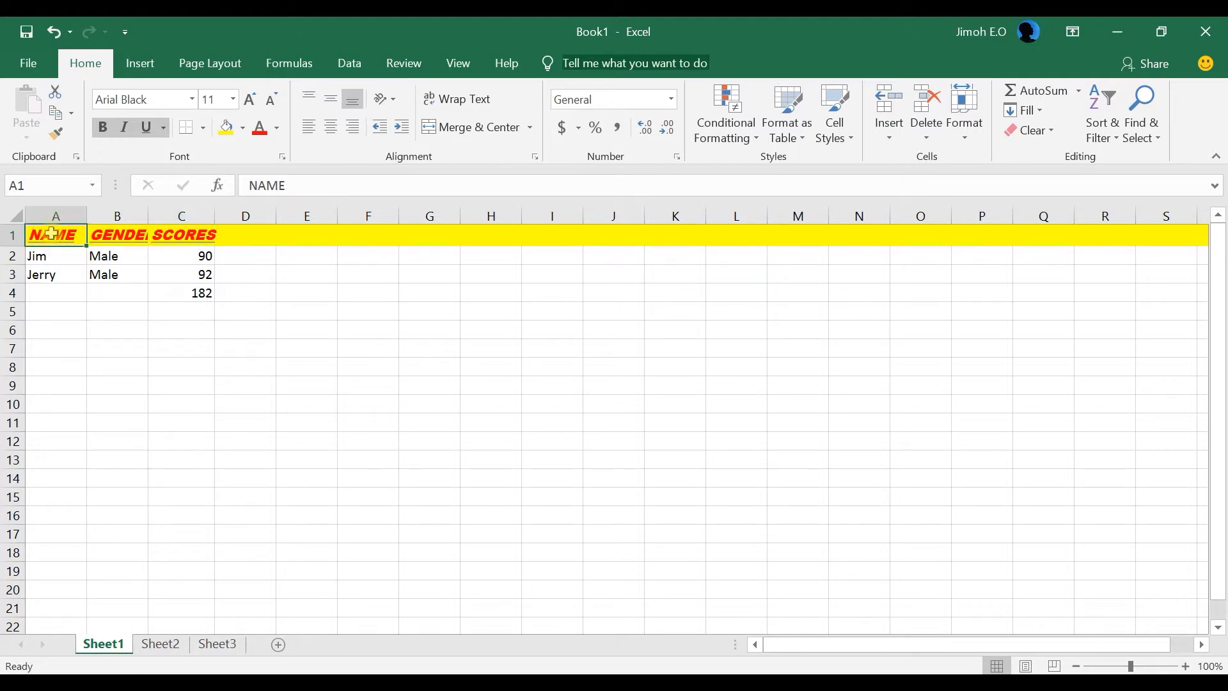
# - Reduce the font size of the GENDER, SCORES and NAME headings to 9
pyautogui.click(128, 234)
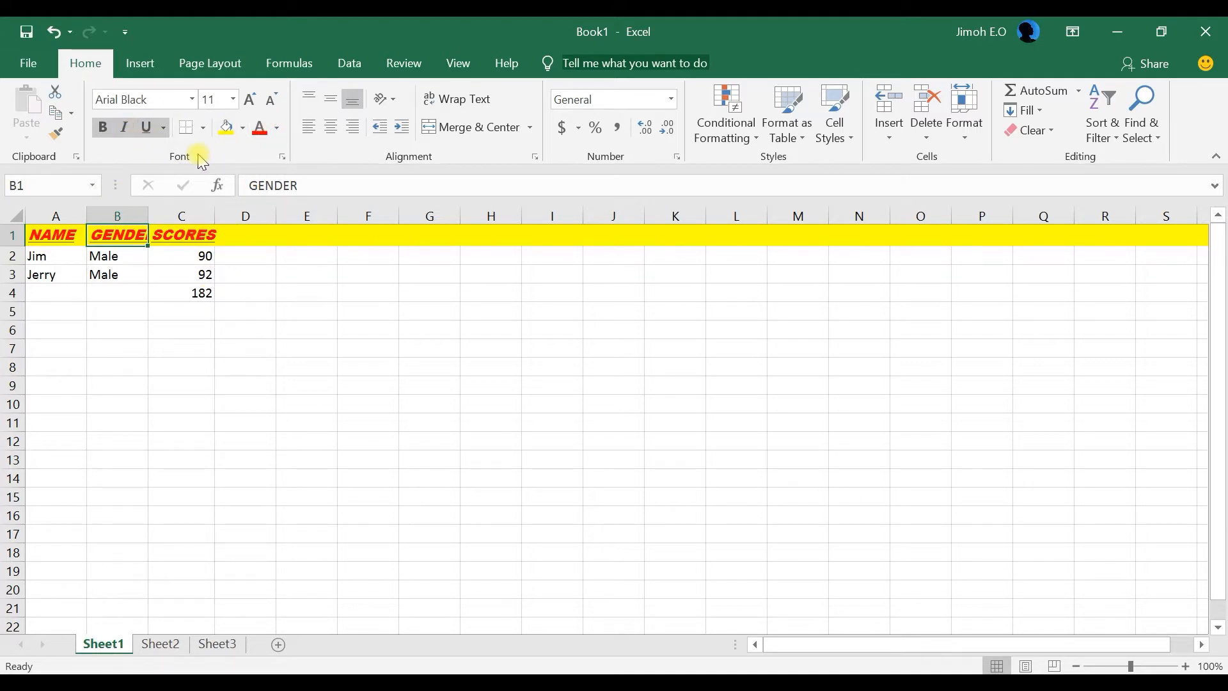
pyautogui.click(270, 103)
pyautogui.click(270, 104)
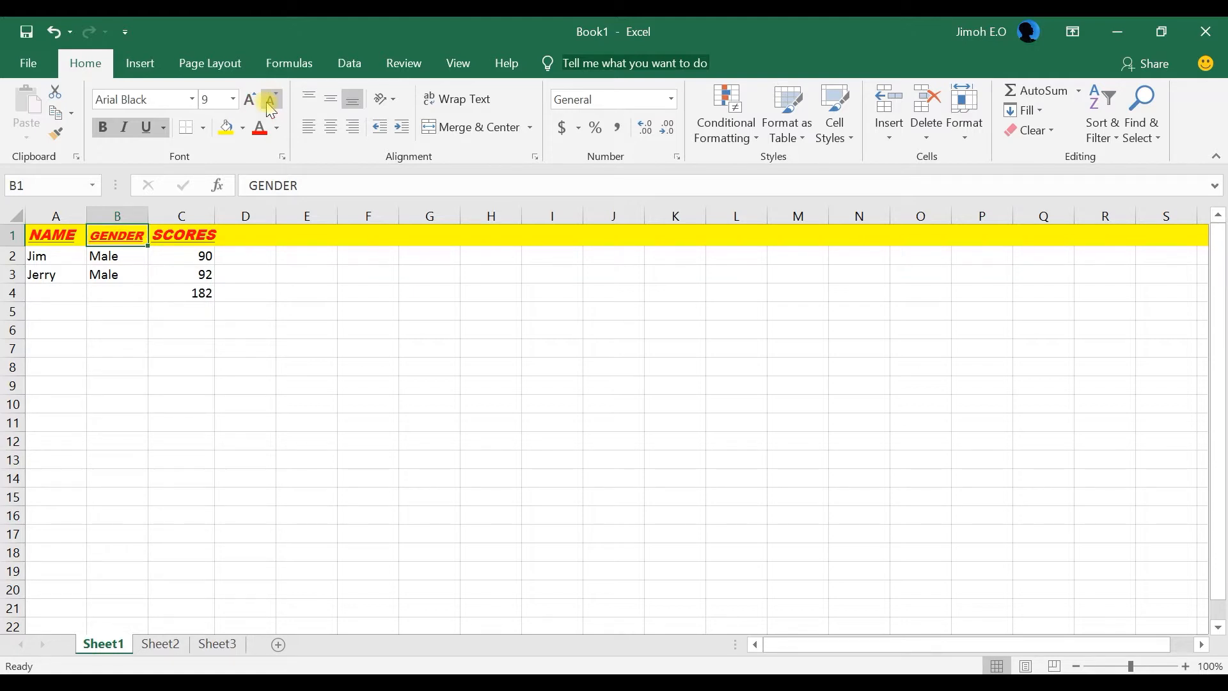
pyautogui.click(186, 234)
pyautogui.click(275, 101)
pyautogui.click(276, 101)
pyautogui.click(56, 236)
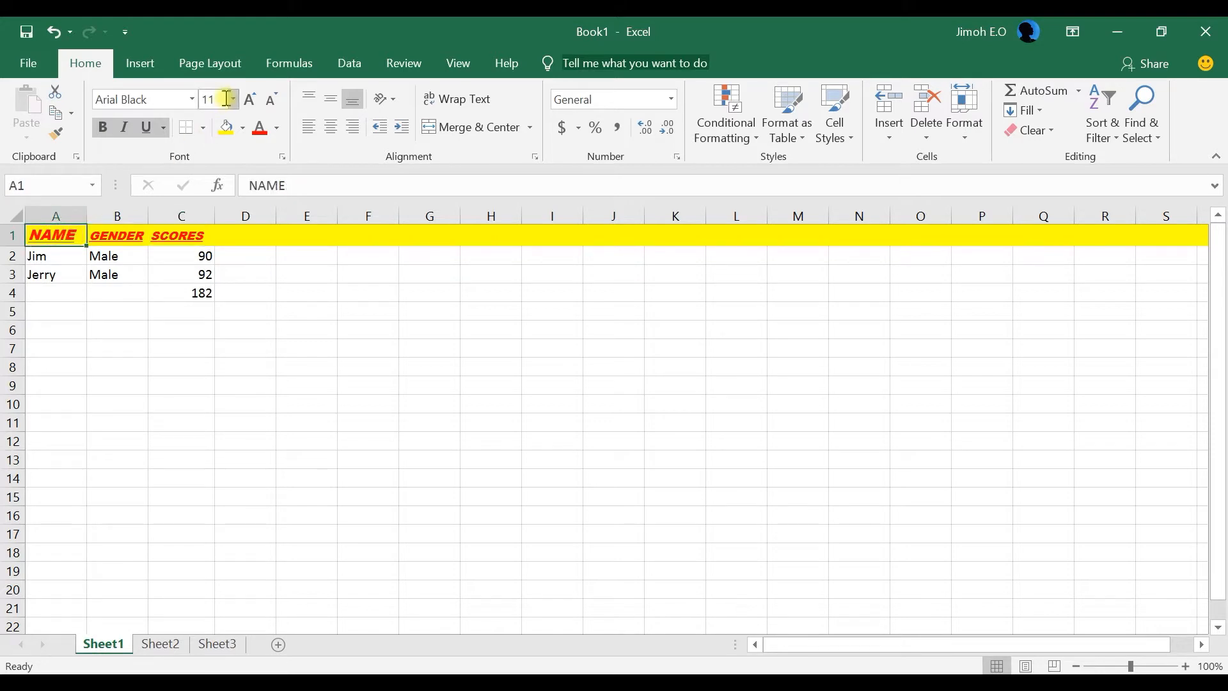
pyautogui.click(272, 101)
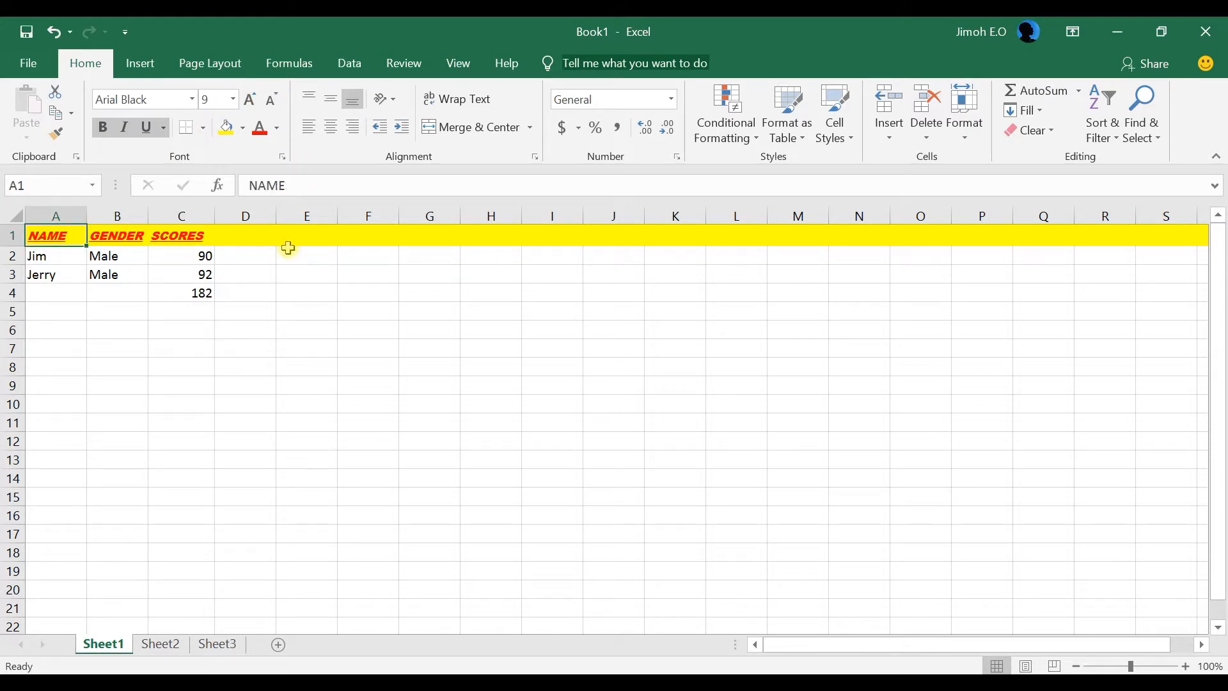
pyautogui.click(230, 291)
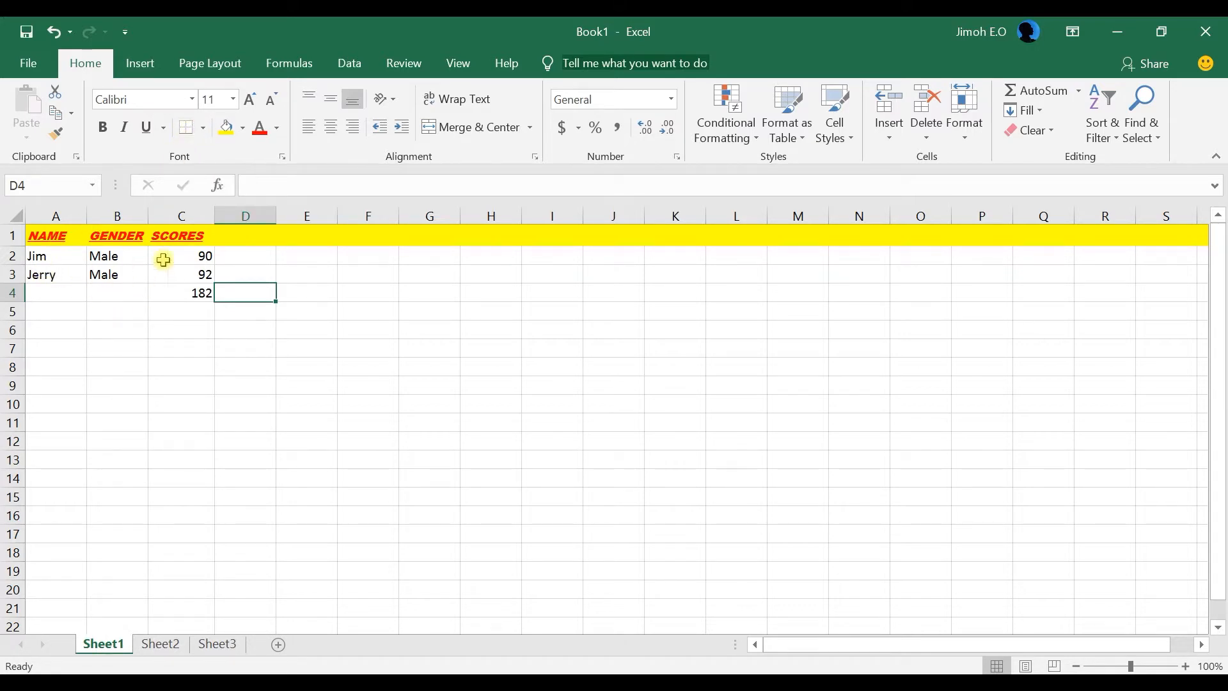
# - Practise selecting the multi-cell range A2:C4 and releasing the selection
pyautogui.click(40, 256)
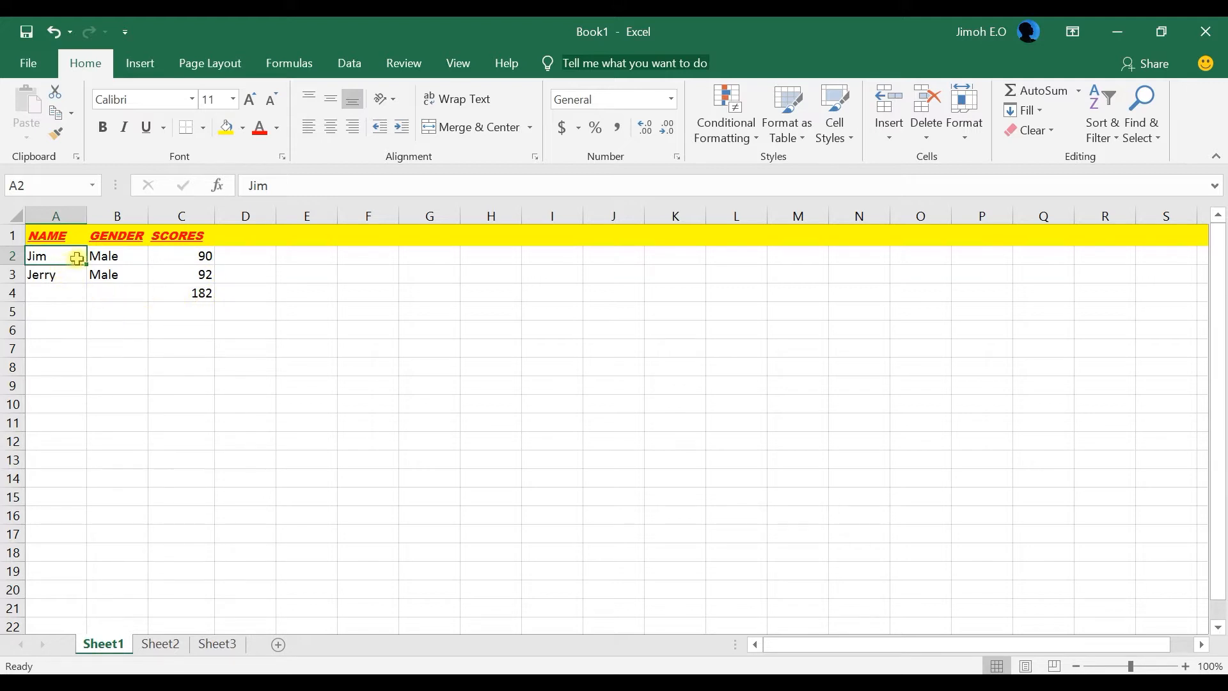
pyautogui.click(304, 403)
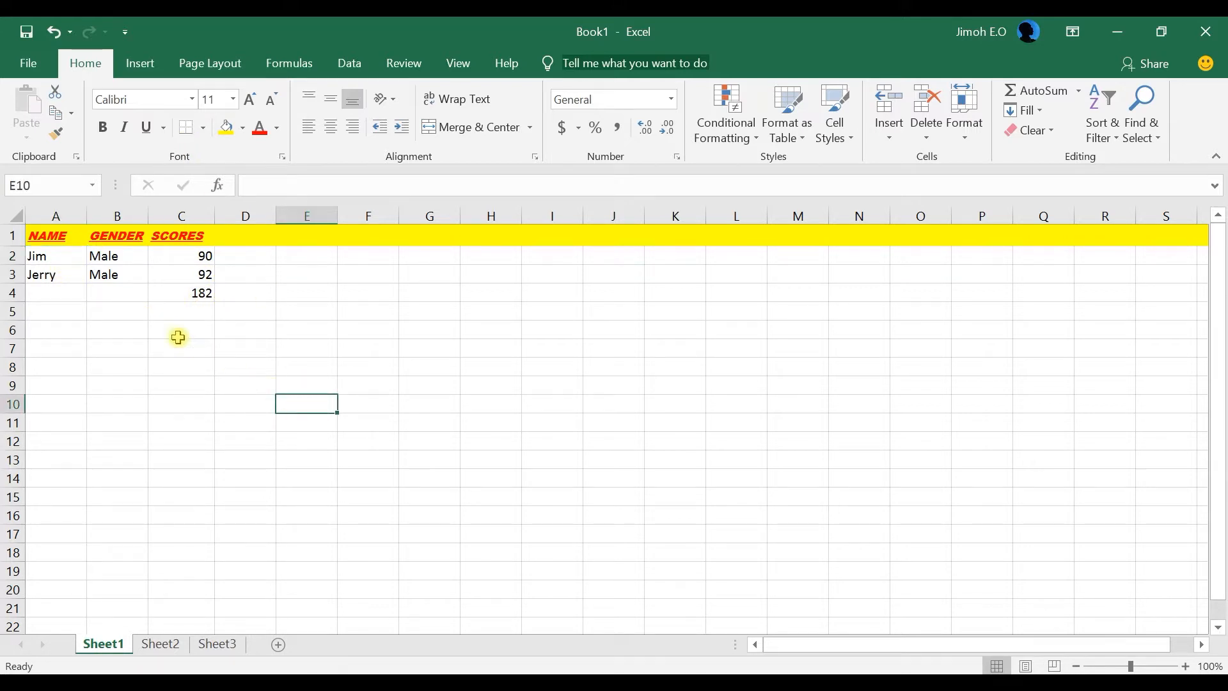
pyautogui.moveTo(48, 255); pyautogui.dragTo(203, 298)
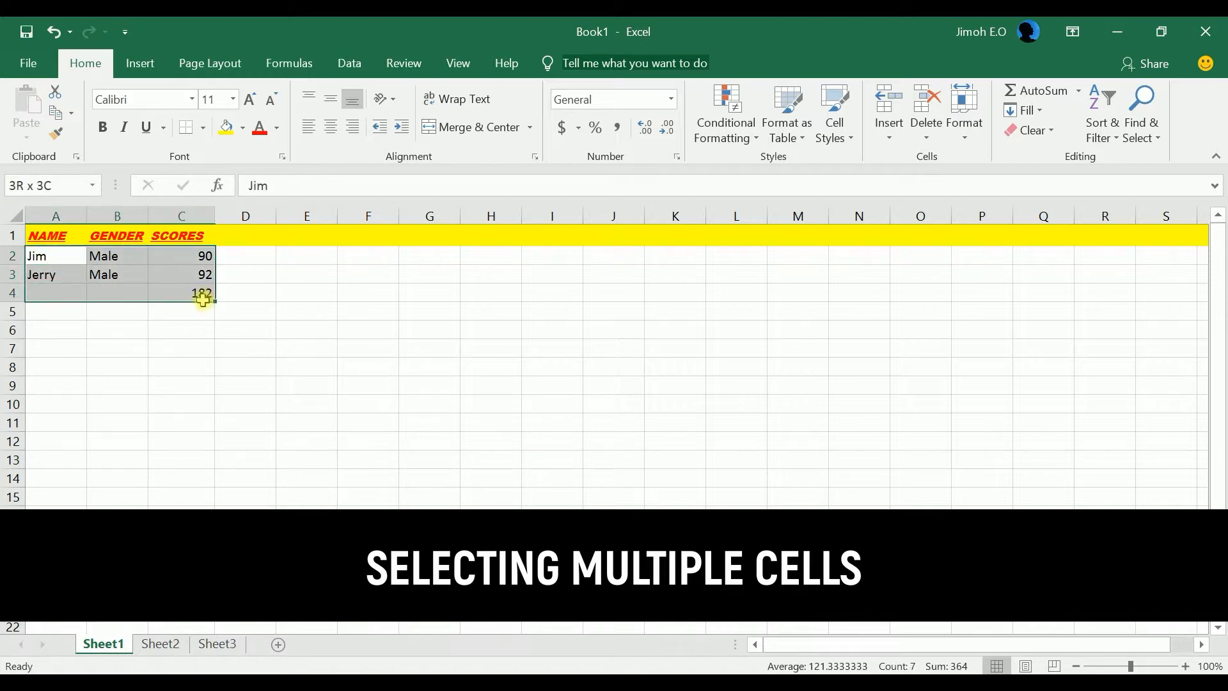
pyautogui.click(189, 362)
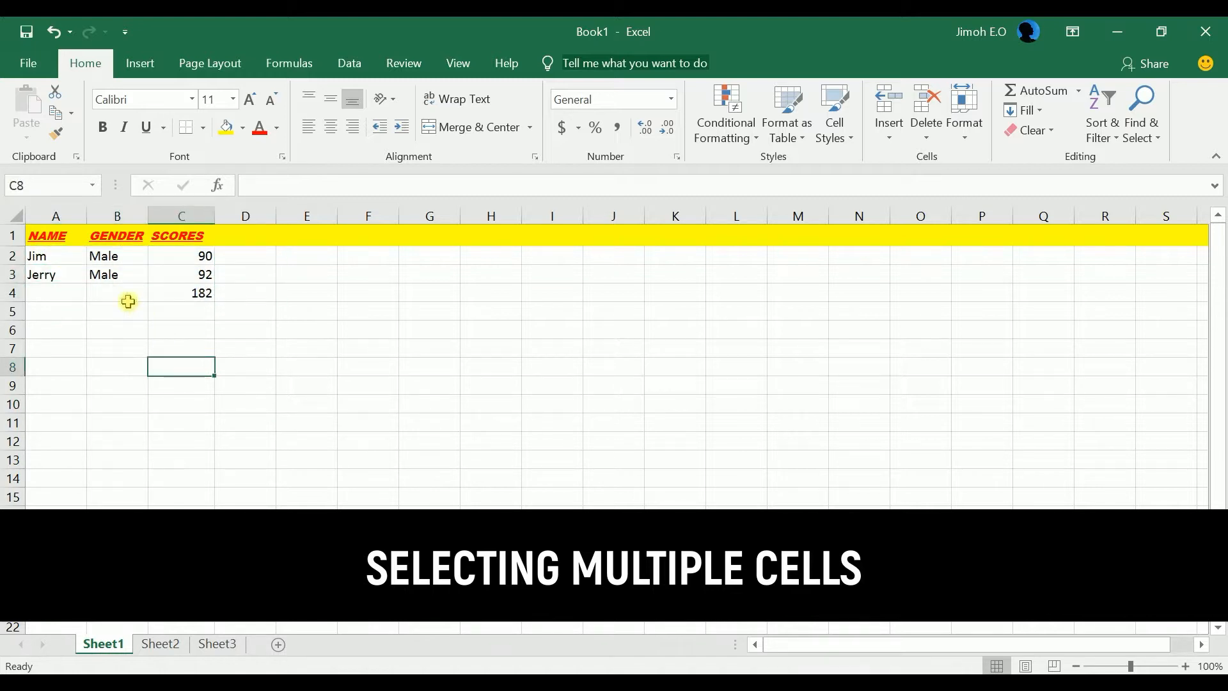
pyautogui.click(57, 256)
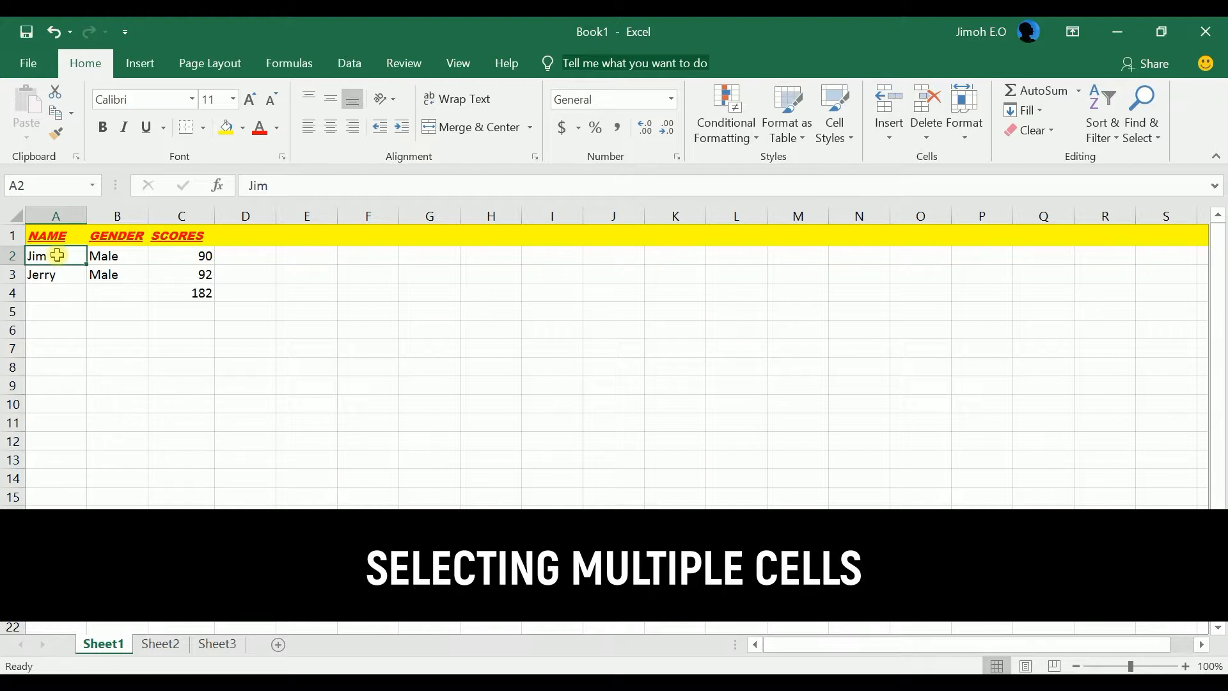
pyautogui.moveTo(58, 255); pyautogui.dragTo(194, 295)
pyautogui.click(184, 351)
# - Apply All Borders to the data range A2:C4
pyautogui.click(44, 255)
pyautogui.moveTo(50, 255); pyautogui.dragTo(184, 293)
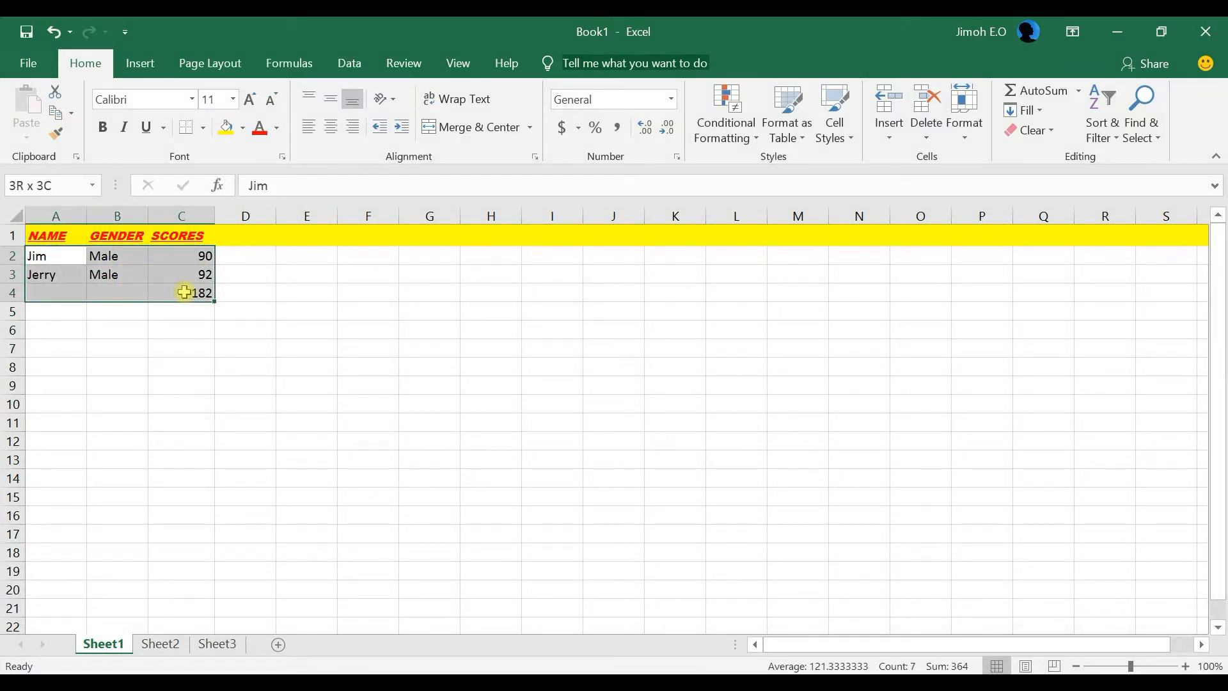
pyautogui.click(202, 131)
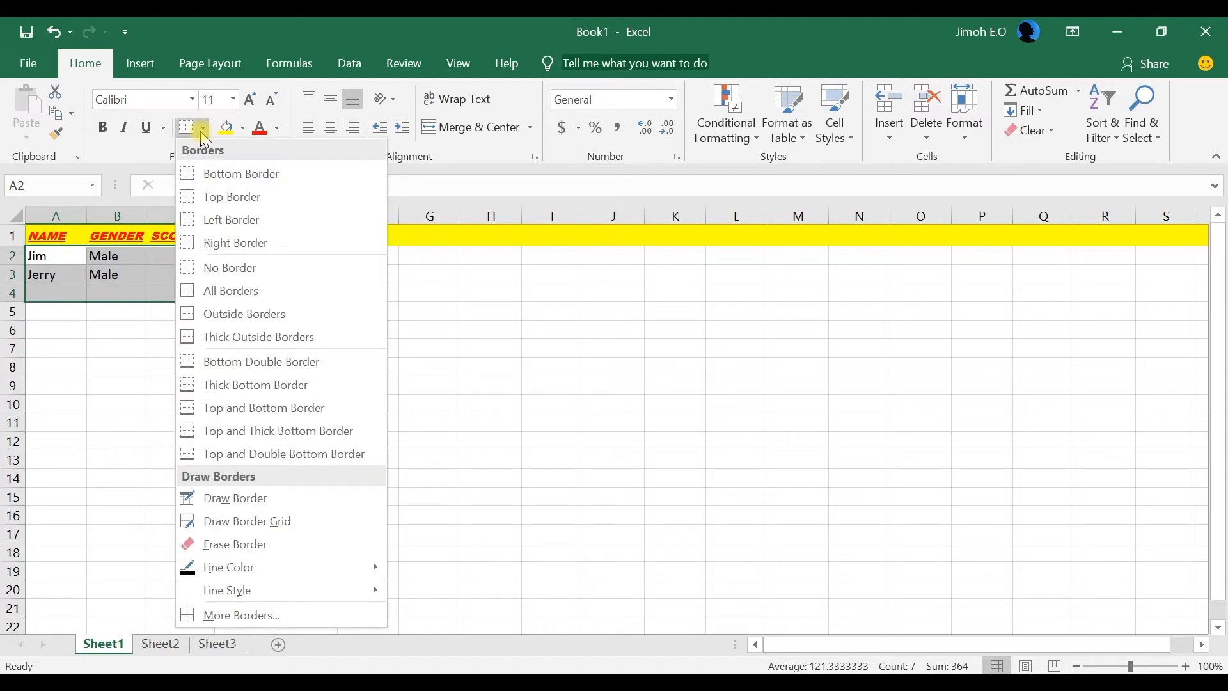
pyautogui.click(231, 291)
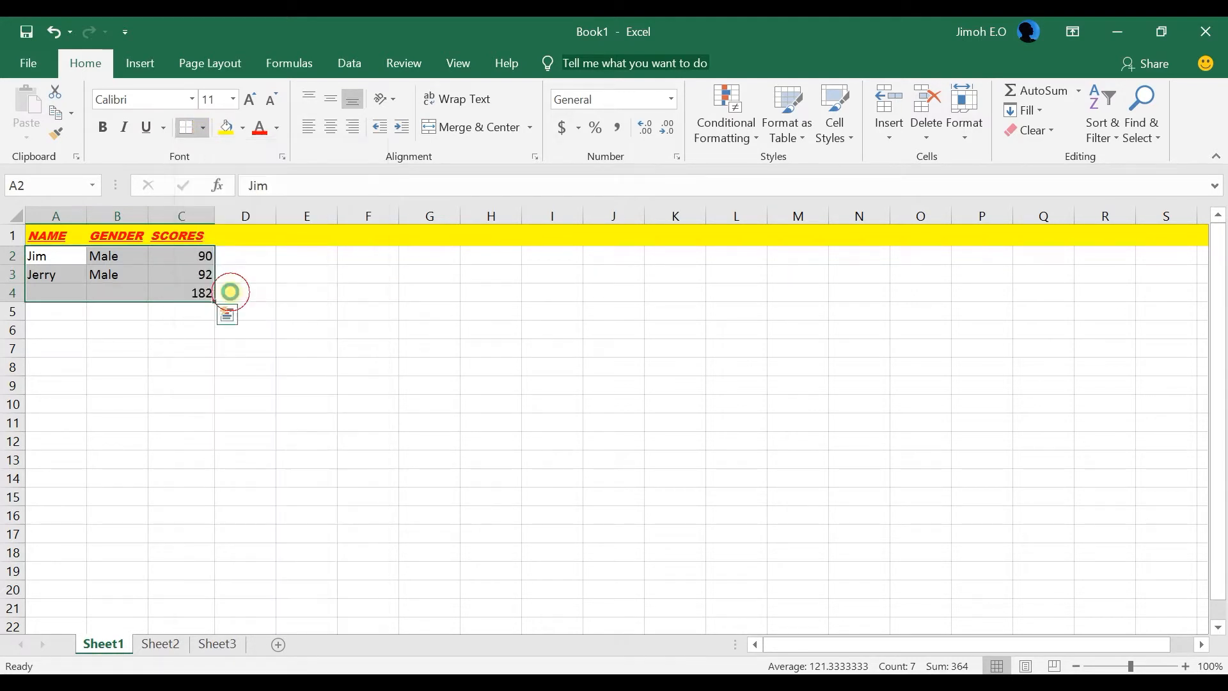
pyautogui.click(170, 382)
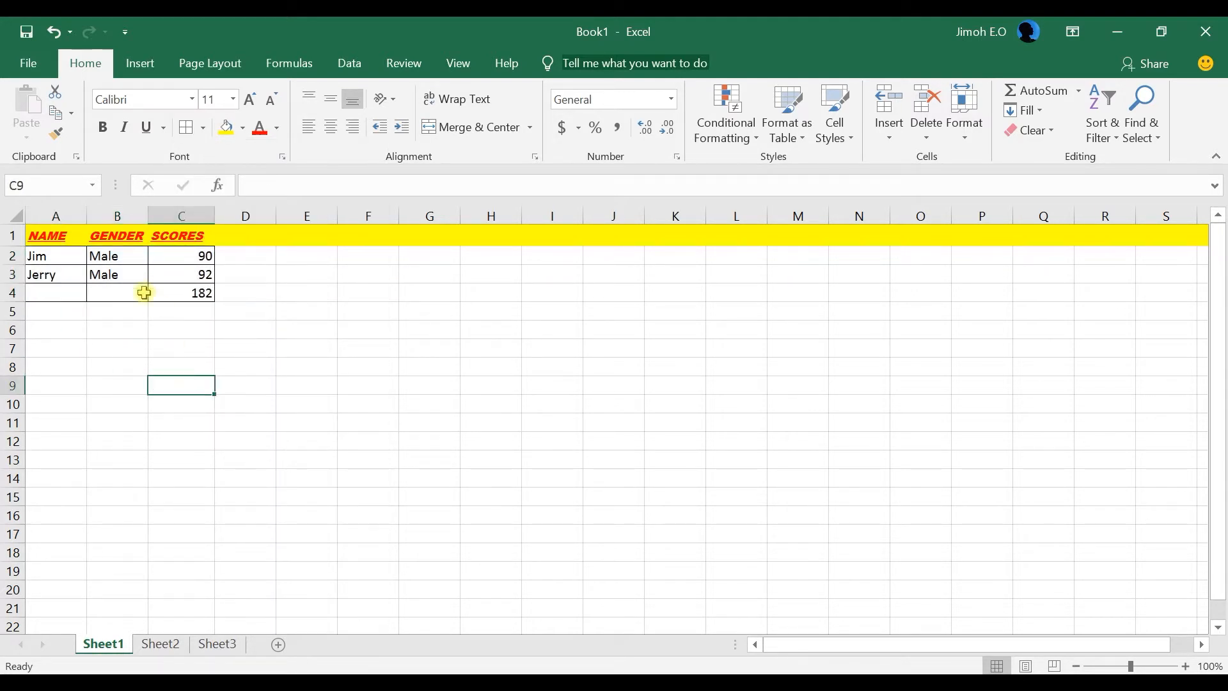
# - Apply the Top and Bottom Border style to the total in cell C4
pyautogui.click(196, 291)
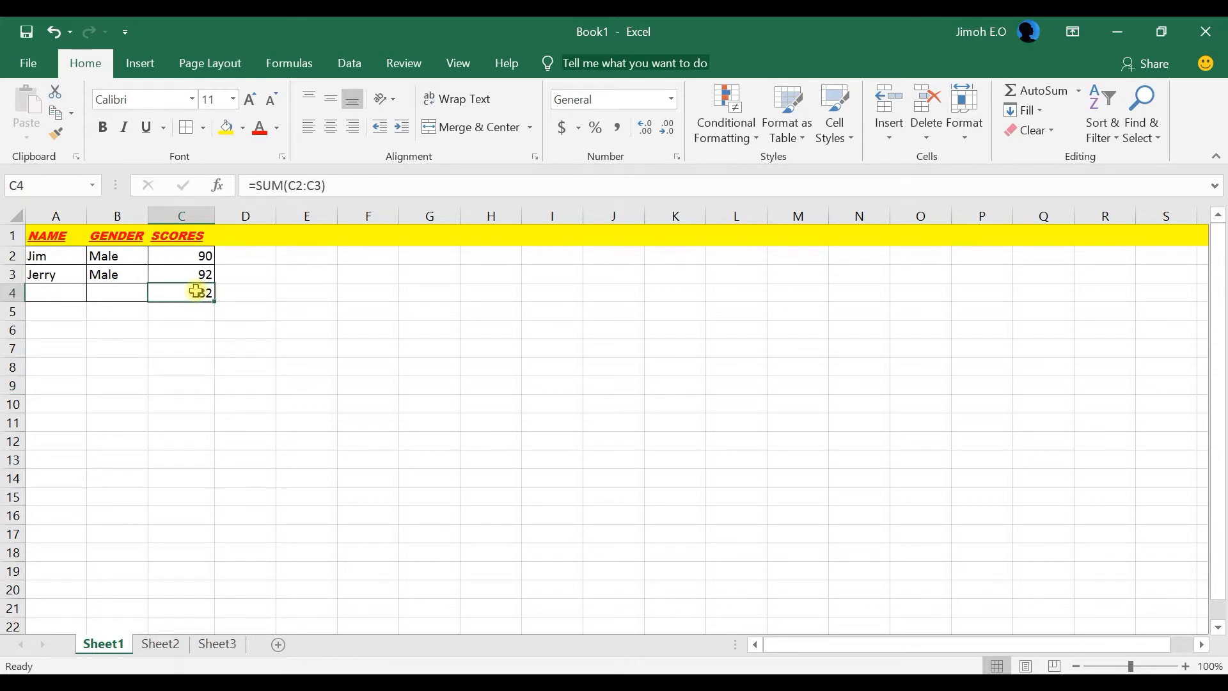
pyautogui.click(202, 127)
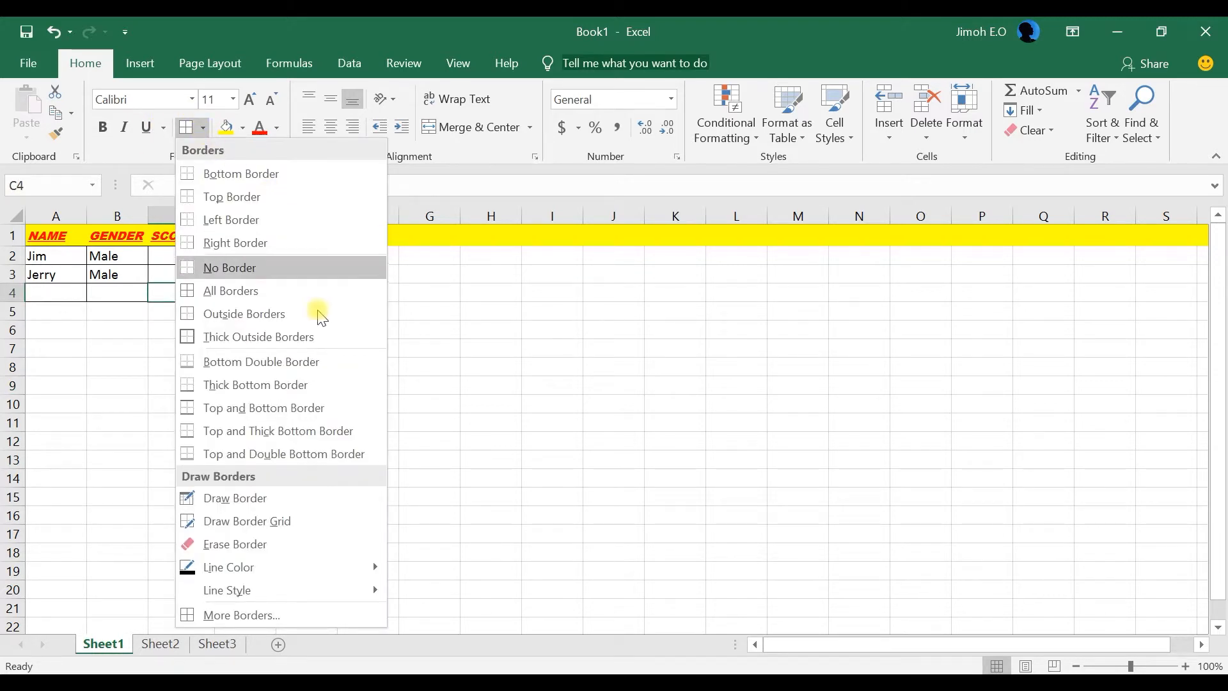
pyautogui.click(275, 407)
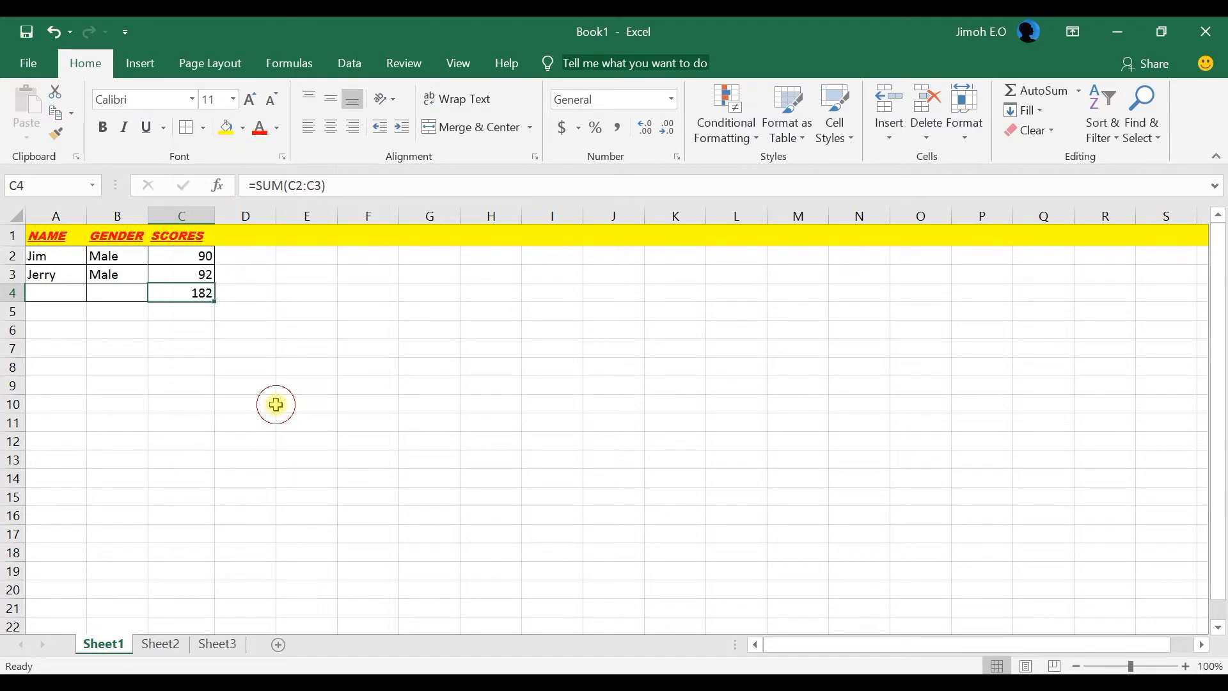
pyautogui.click(263, 348)
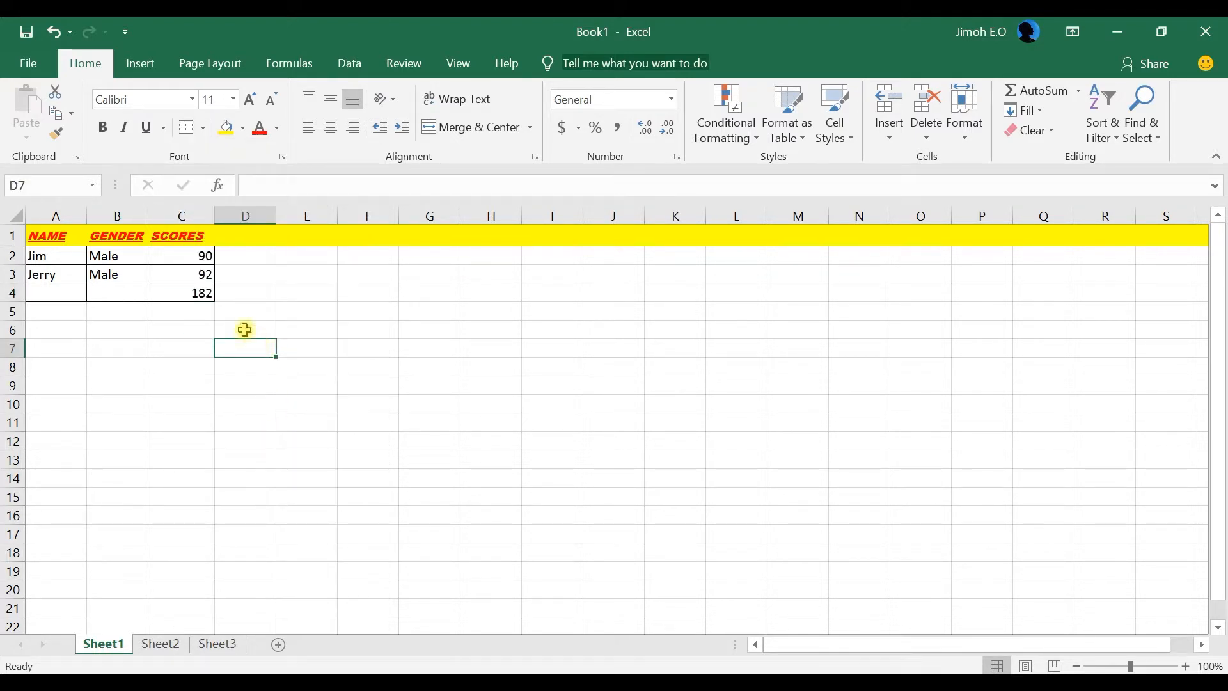
# - Add a Thick Bottom Border to the total in cell C4
pyautogui.click(202, 127)
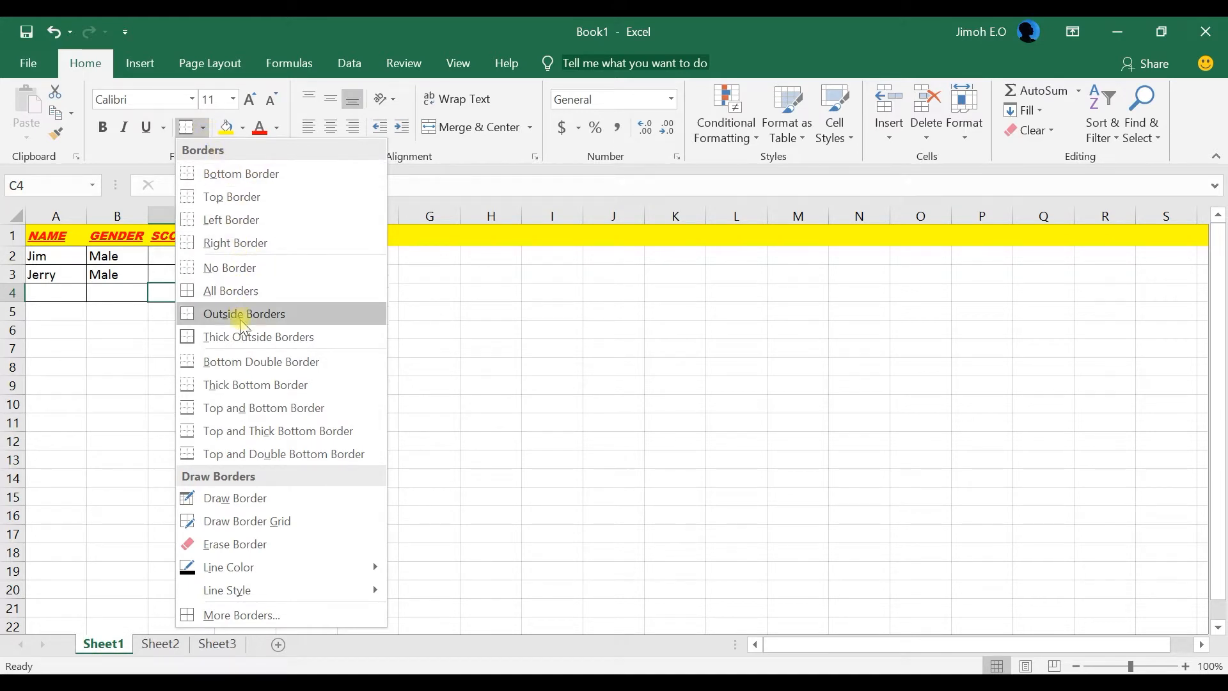
pyautogui.click(246, 376)
pyautogui.click(253, 311)
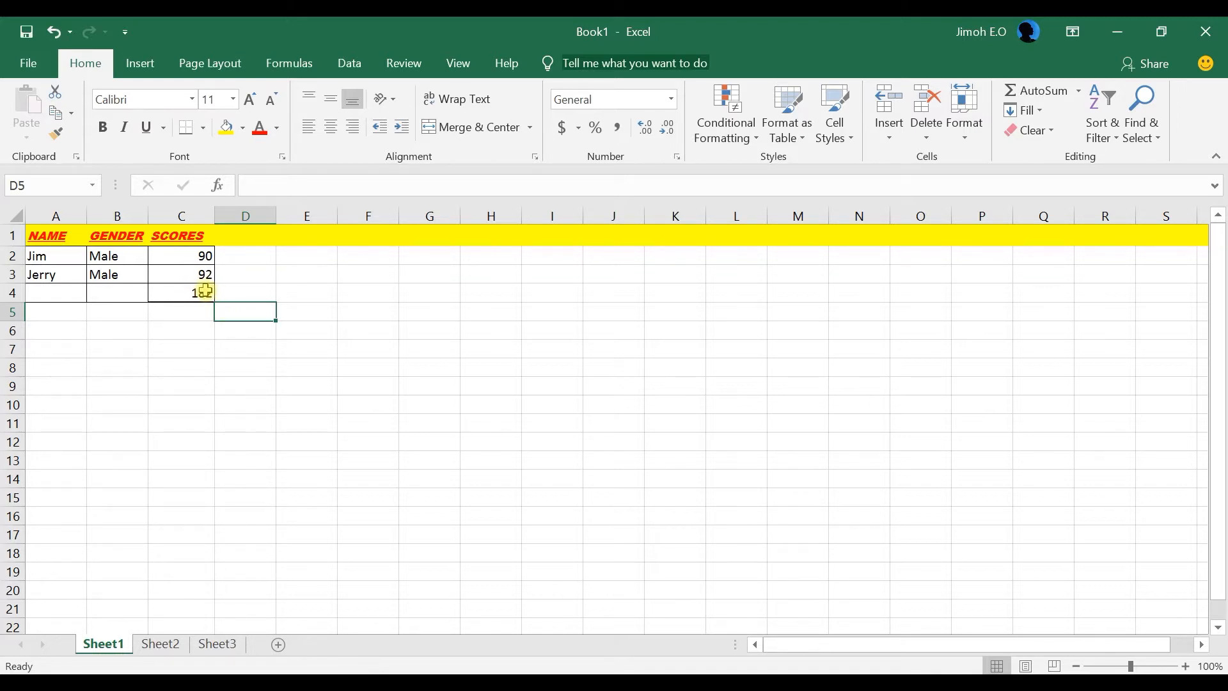
pyautogui.click(246, 287)
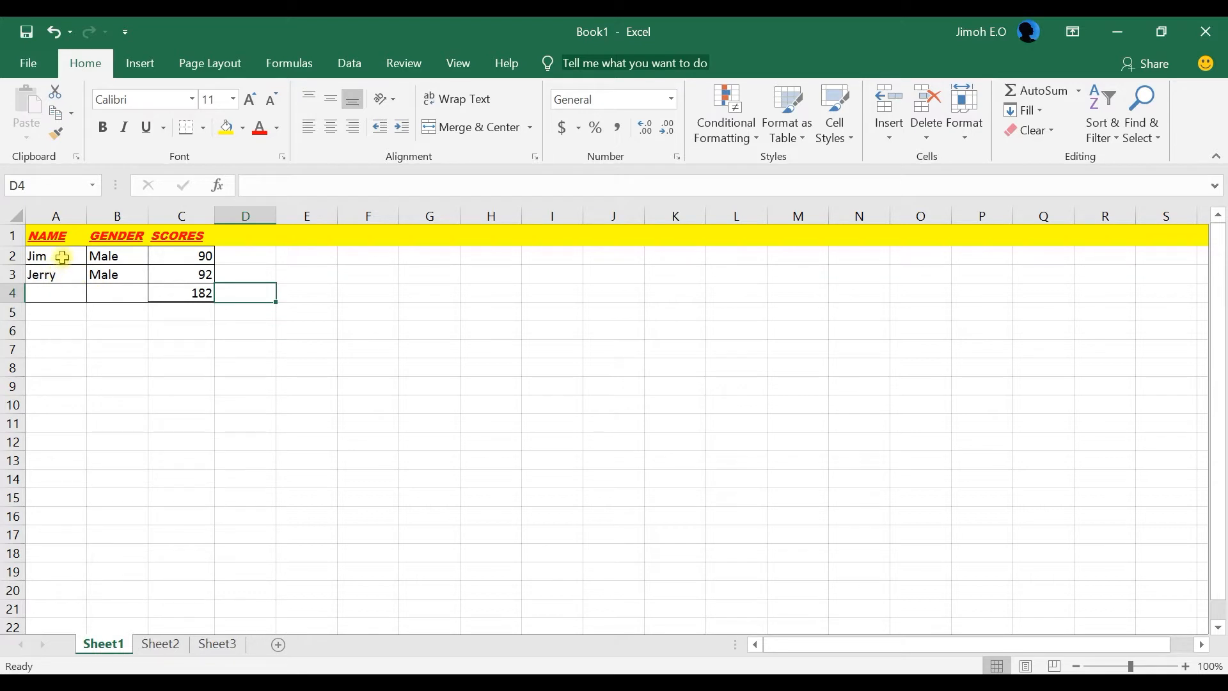
# - Reduce the font size of cell A2 to 9
pyautogui.click(331, 126)
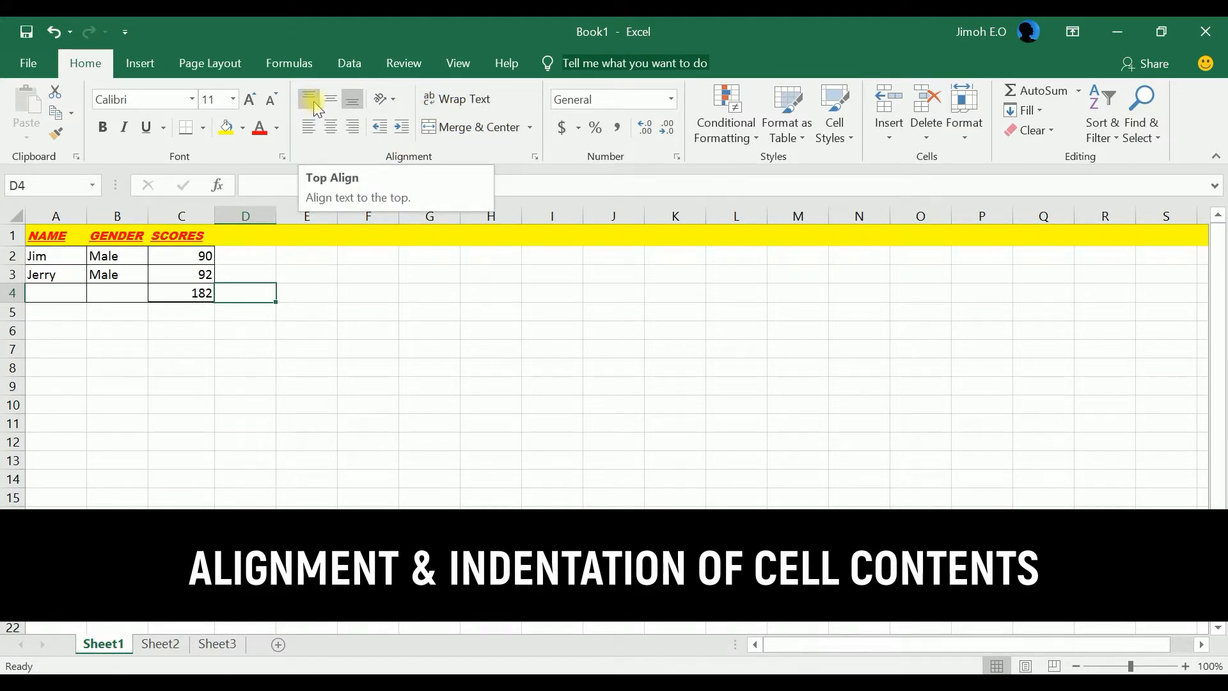
pyautogui.click(50, 256)
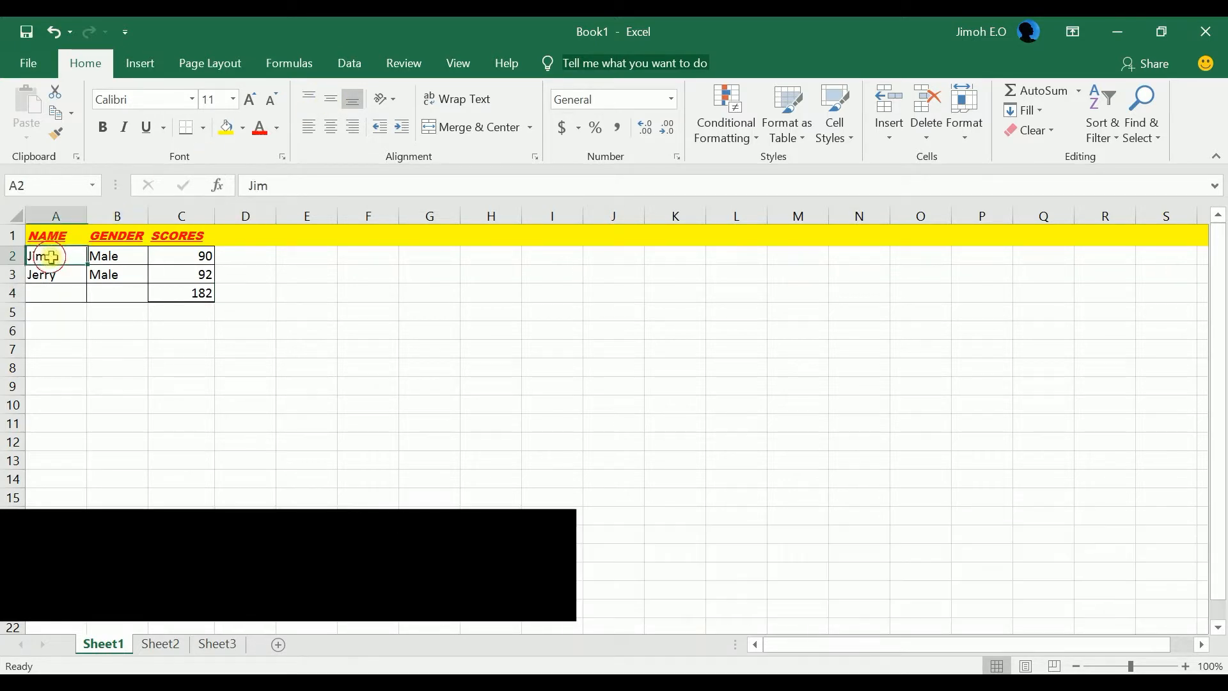
pyautogui.click(268, 103)
pyautogui.click(268, 102)
# - Try the top, middle and bottom vertical alignments in turn on cell A2
pyautogui.click(314, 107)
pyautogui.click(330, 100)
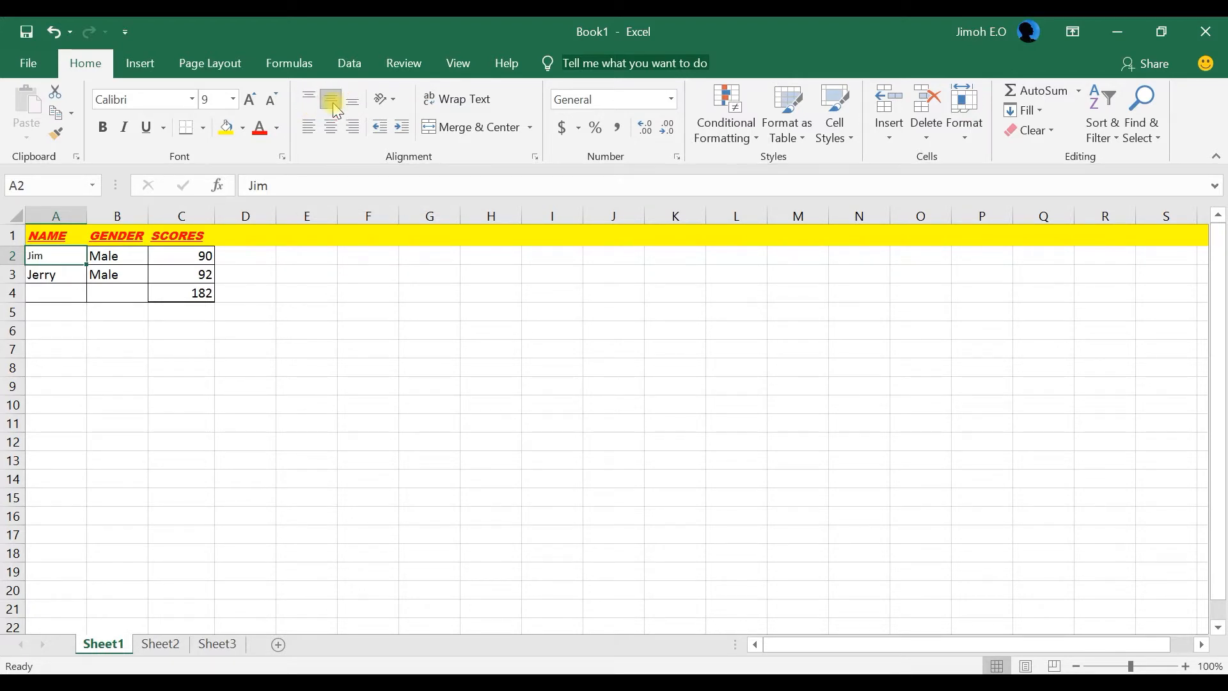
pyautogui.click(354, 105)
# - Try the left, centre and right horizontal alignments in turn on cell A2
pyautogui.click(311, 130)
pyautogui.click(332, 131)
pyautogui.click(360, 135)
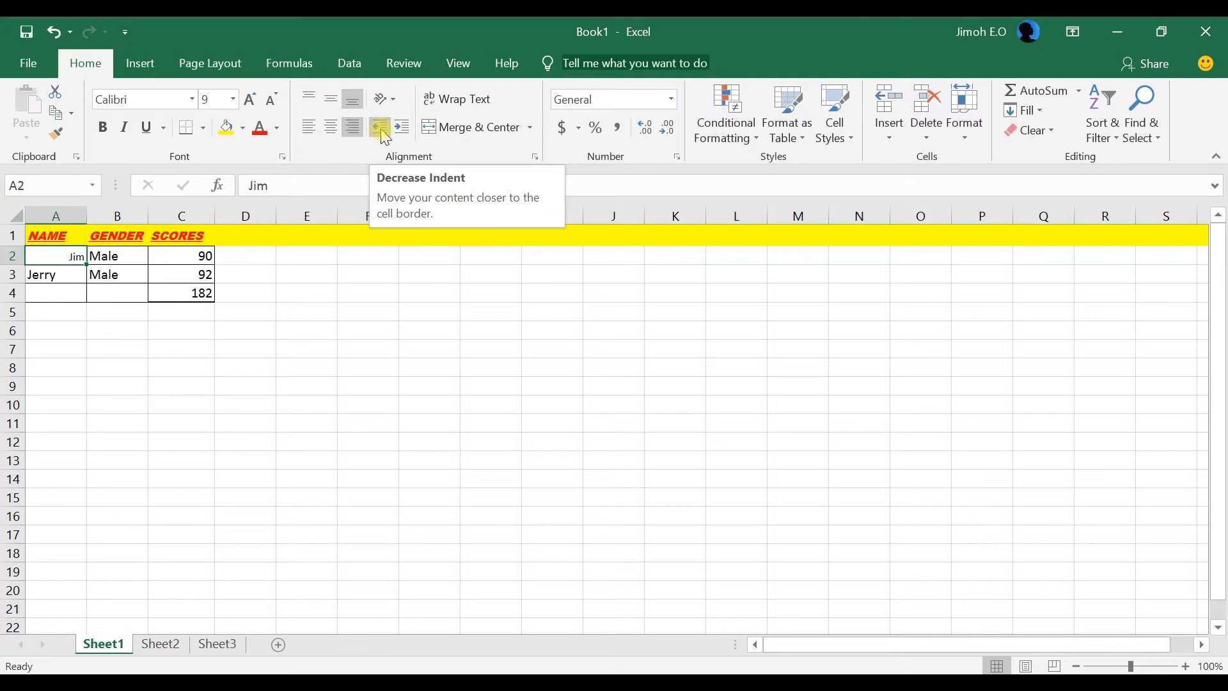
pyautogui.click(383, 135)
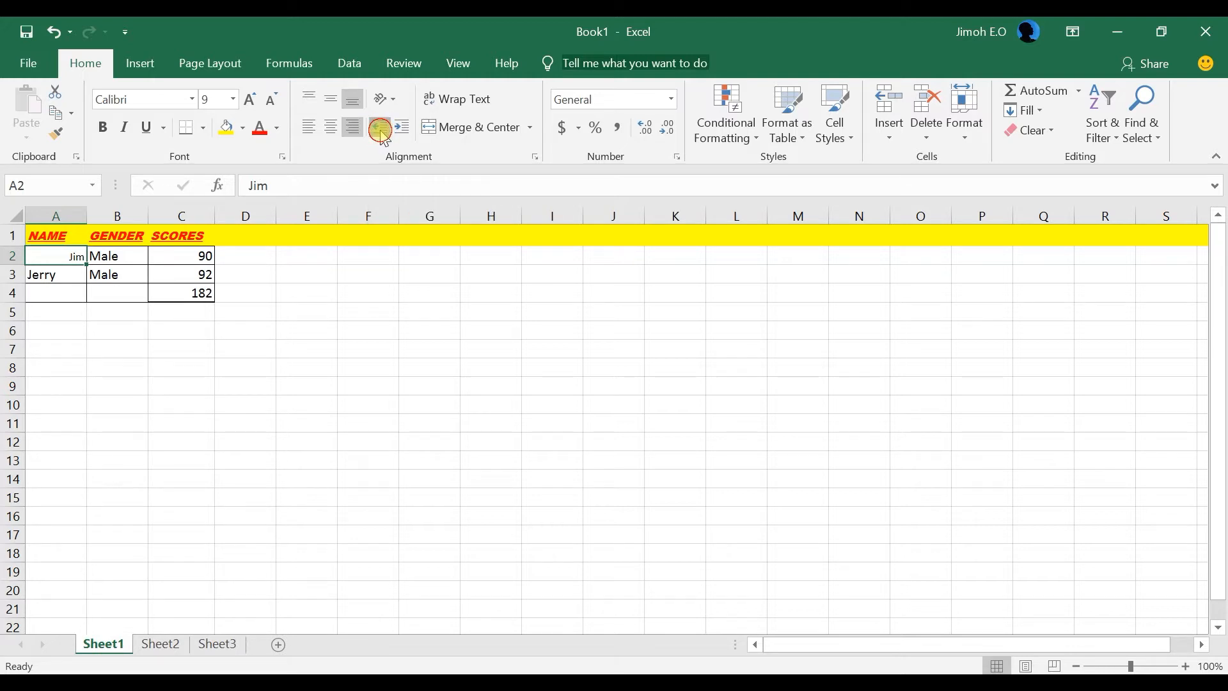
# - Left-align cell A2, increase its indent several levels, and decrease the indent back to the cell's left edge
pyautogui.click(307, 128)
pyautogui.click(401, 131)
pyautogui.click(404, 133)
pyautogui.click(407, 135)
pyautogui.click(407, 135)
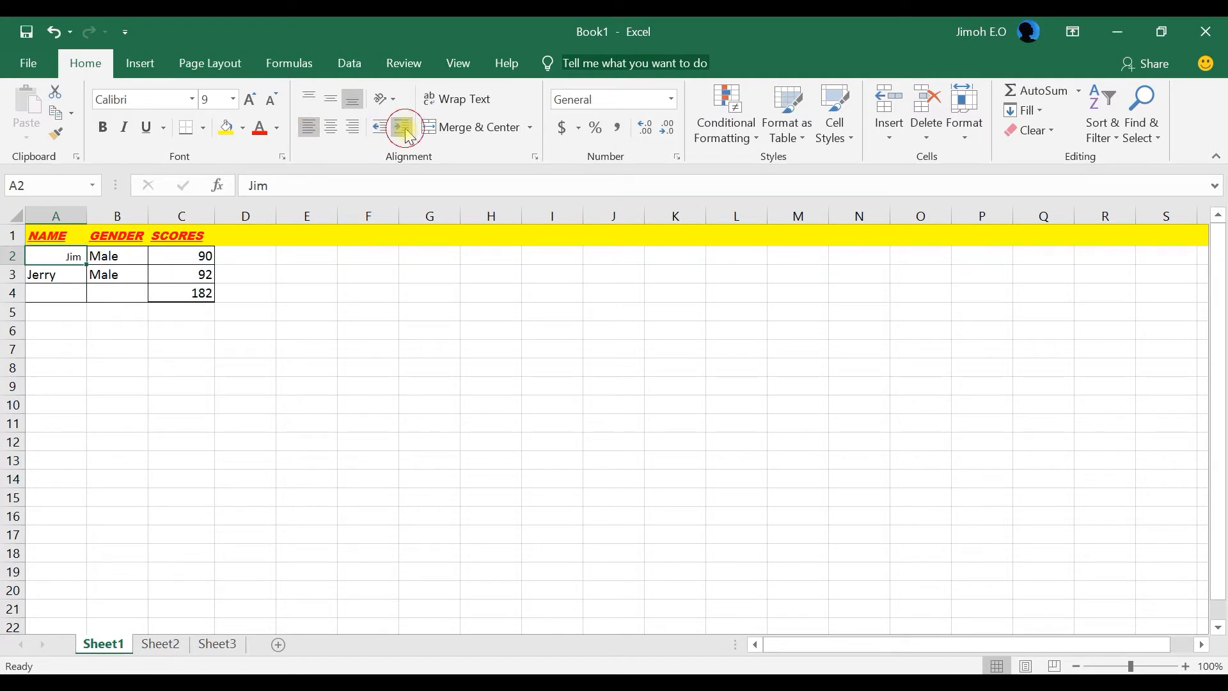
pyautogui.click(379, 132)
pyautogui.click(380, 133)
pyautogui.click(365, 348)
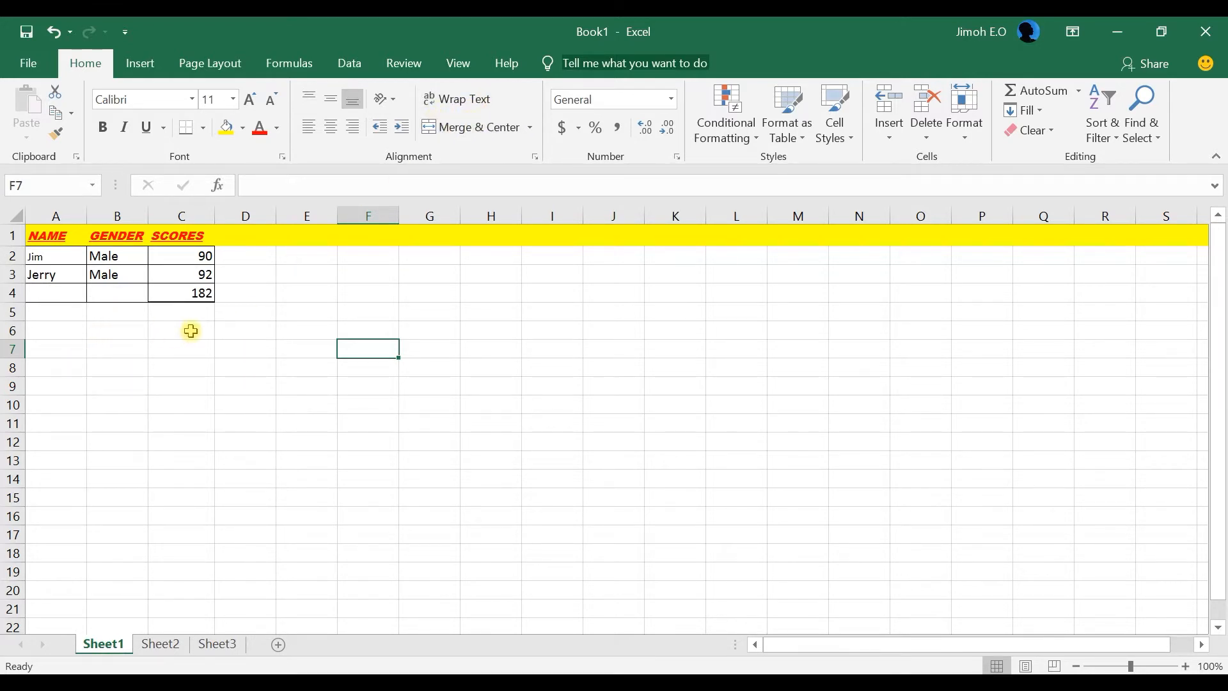
# - Enter a sentence starting "My name is" with the person's name in cell D6, and inspect the contents of cells D6 and E6
pyautogui.click(249, 330)
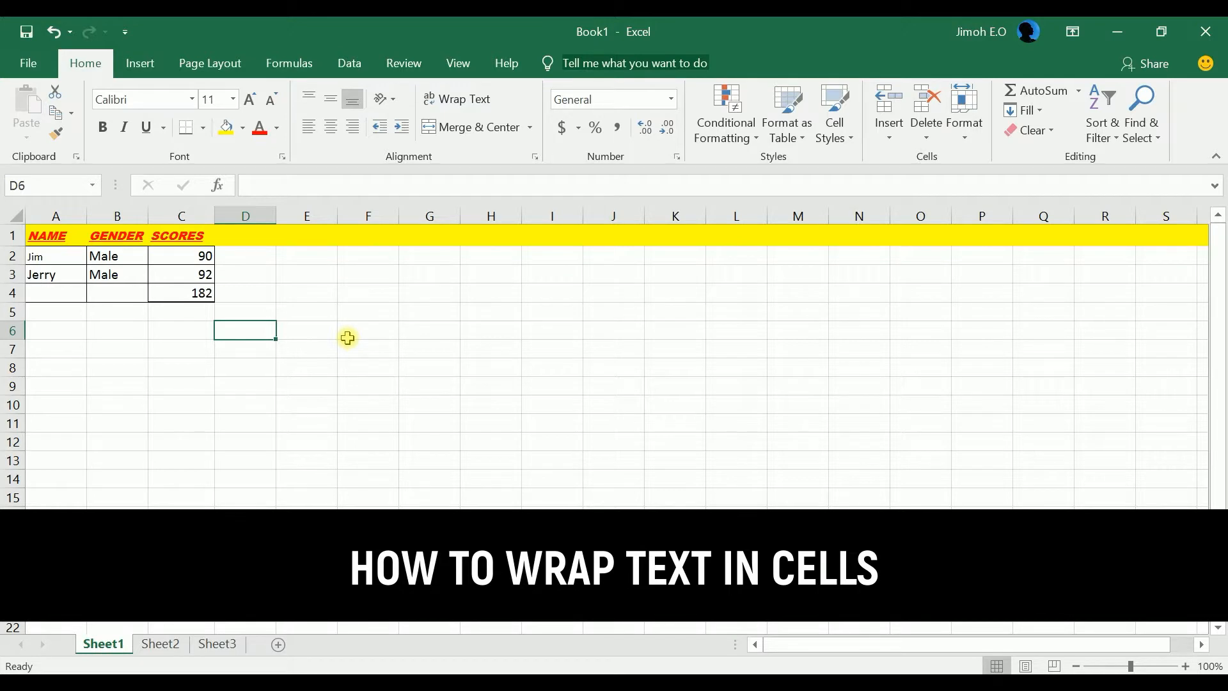
pyautogui.write('My name is Jimoh')
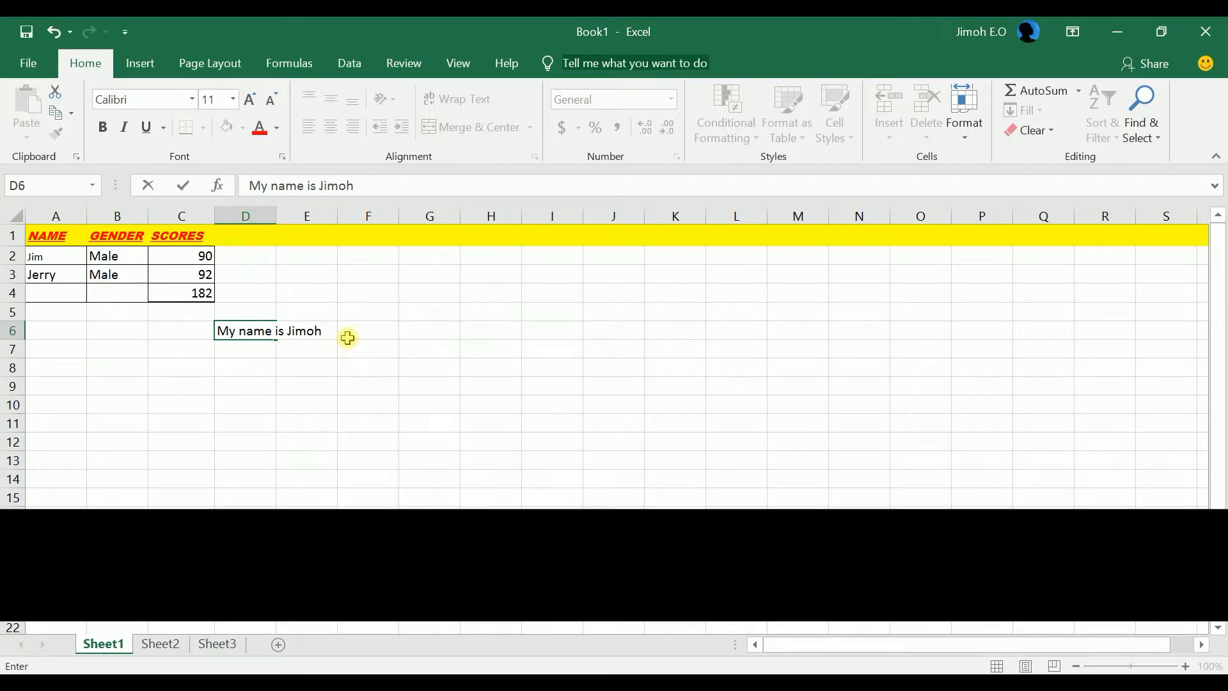
pyautogui.click(406, 366)
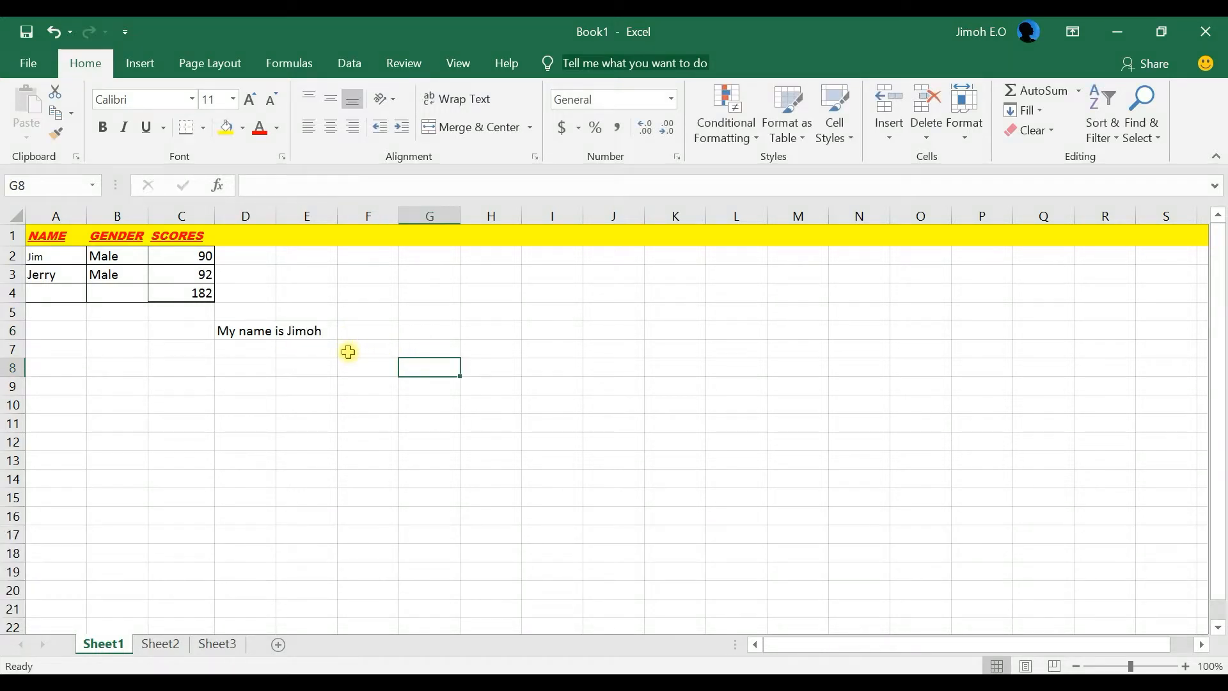
pyautogui.click(238, 332)
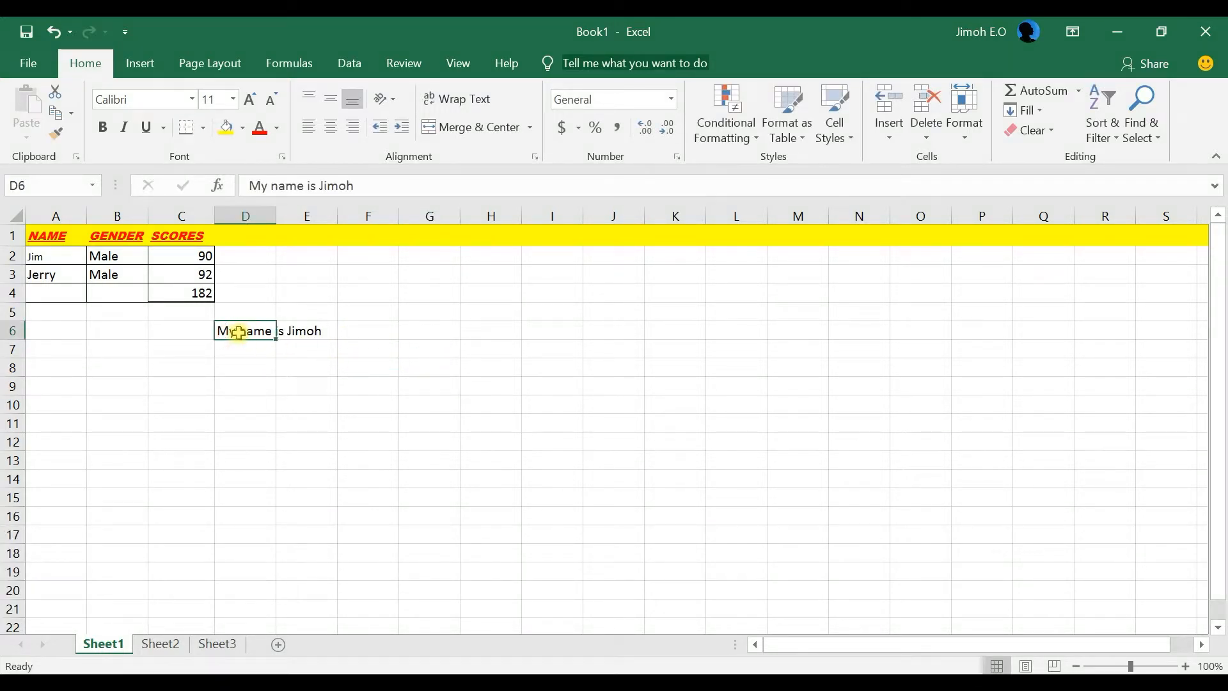
pyautogui.click(309, 333)
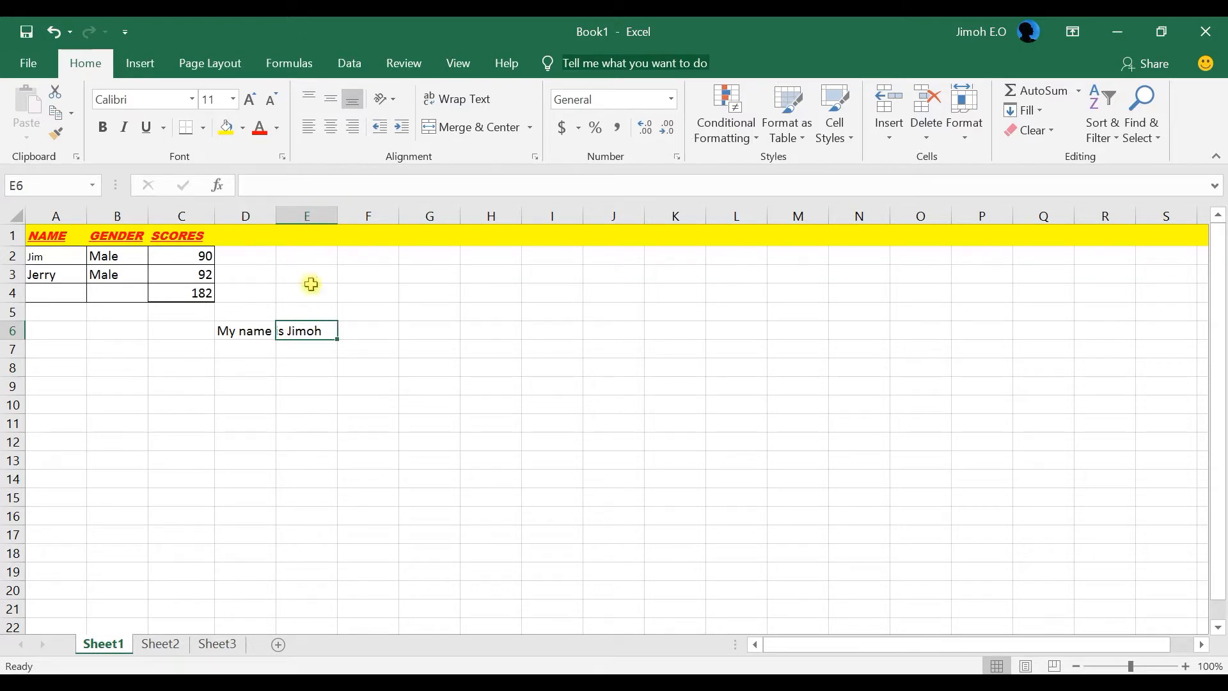
pyautogui.click(254, 336)
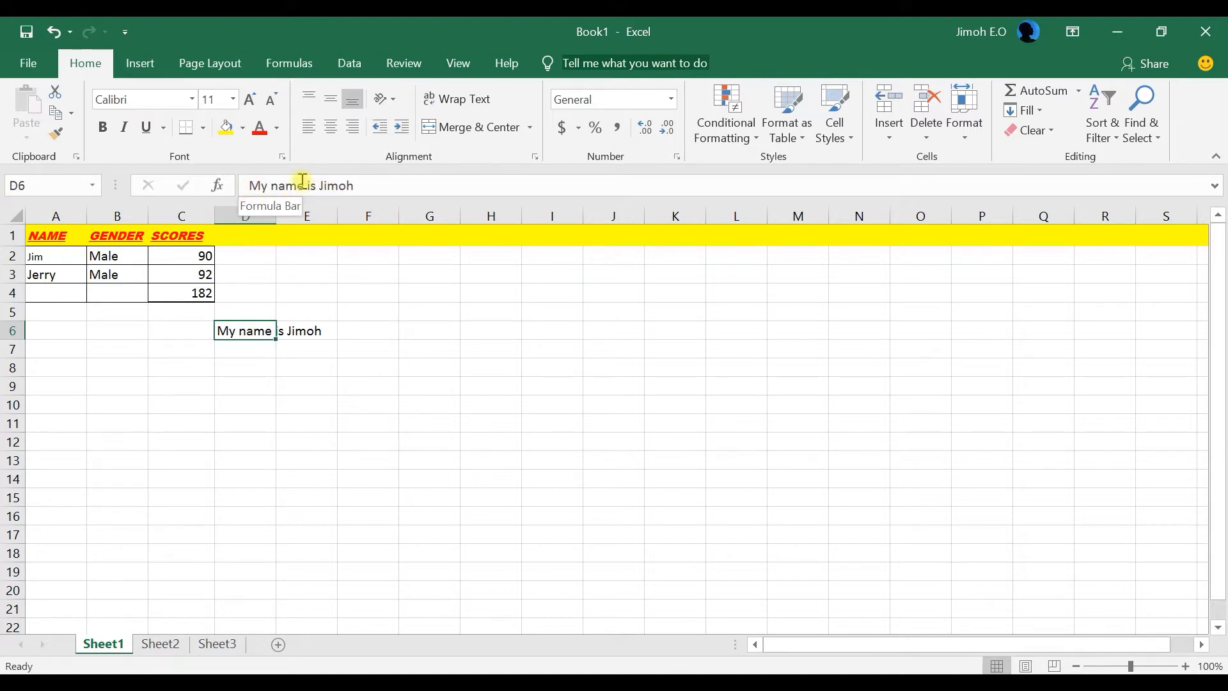
pyautogui.click(296, 330)
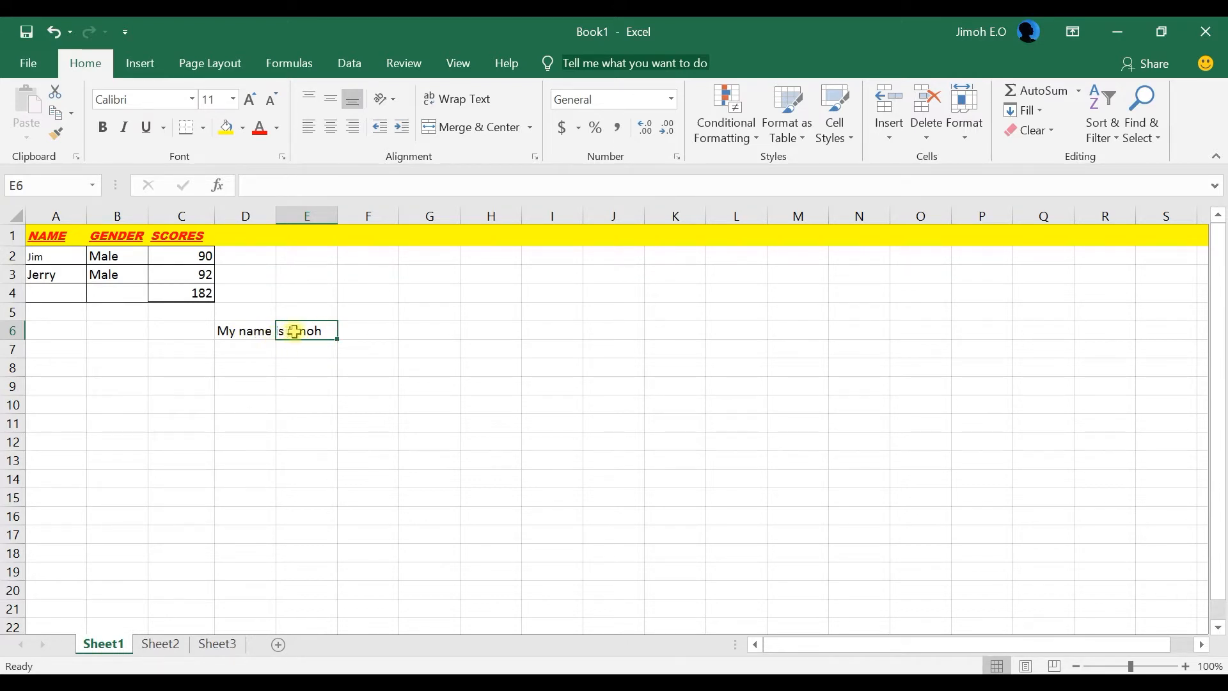
# - Enter a longer sentence in cell D7 giving the person's name and ending with "and I am a boy"
pyautogui.click(247, 346)
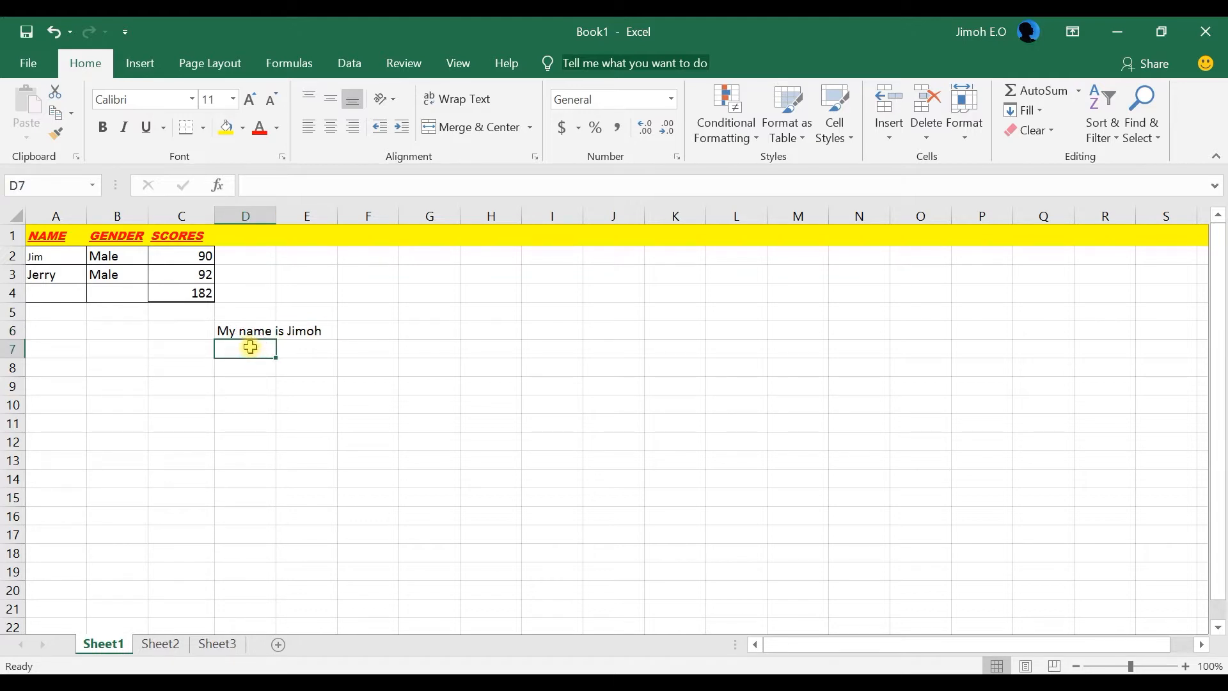
pyautogui.write('My name ')
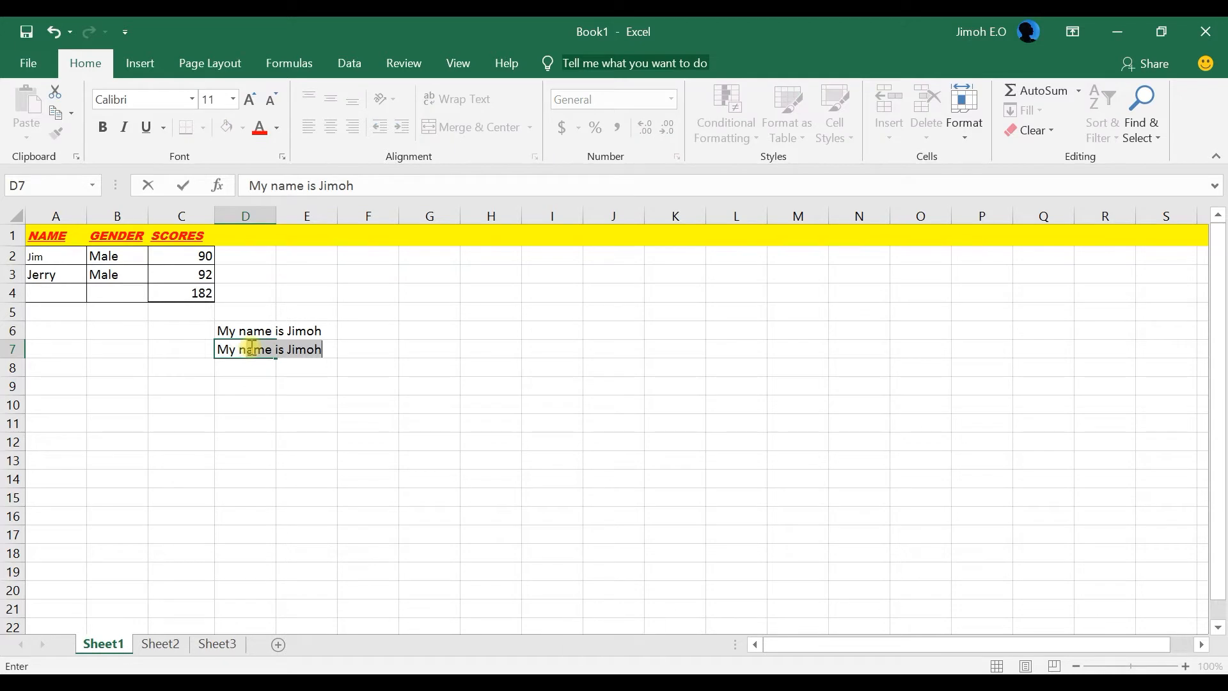
pyautogui.write('is Jimoh and ')
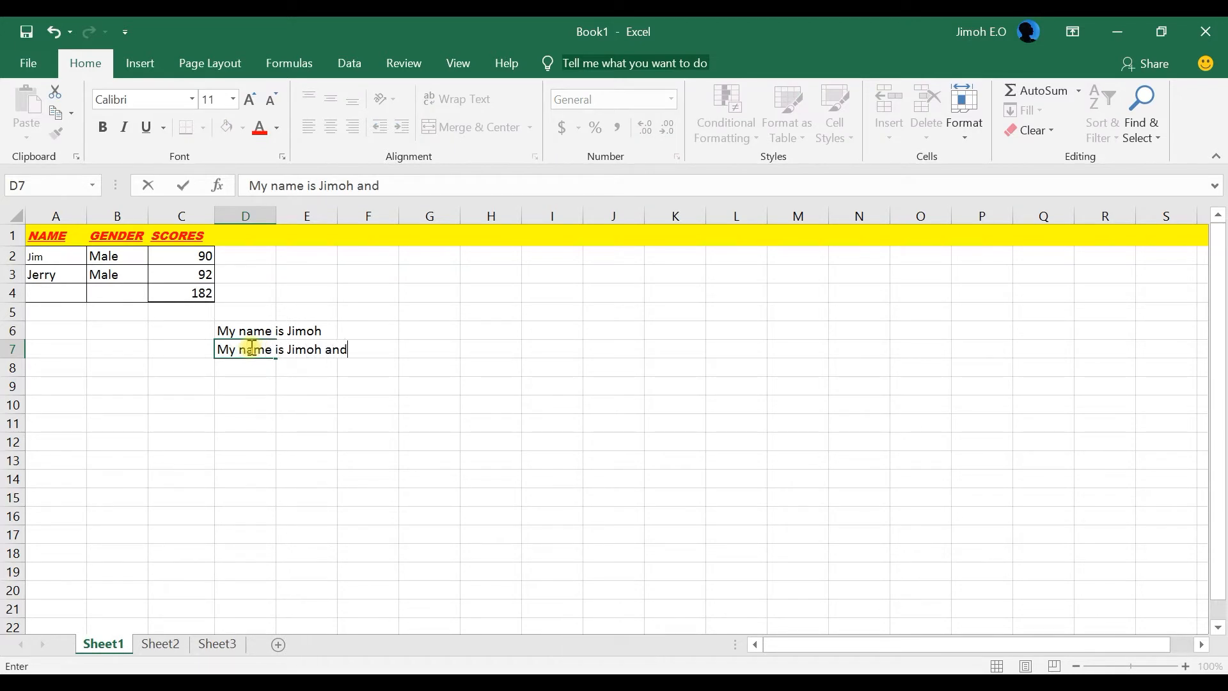
pyautogui.write('I am a boy')
pyautogui.click(305, 382)
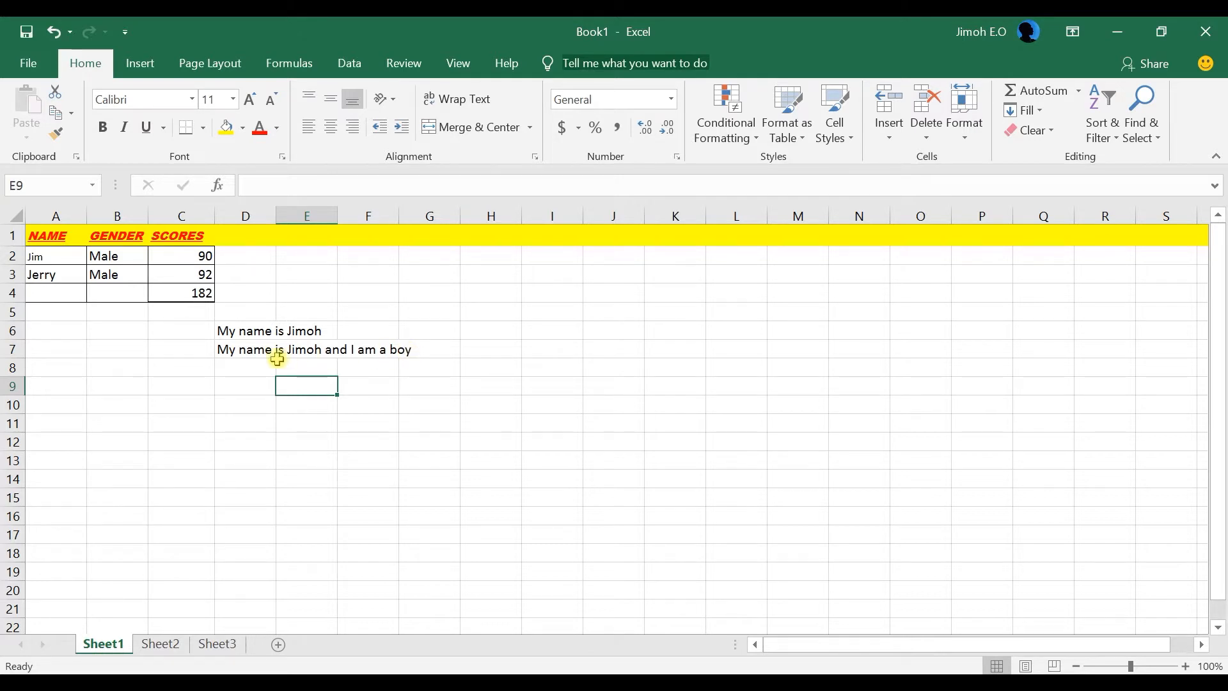
pyautogui.click(255, 350)
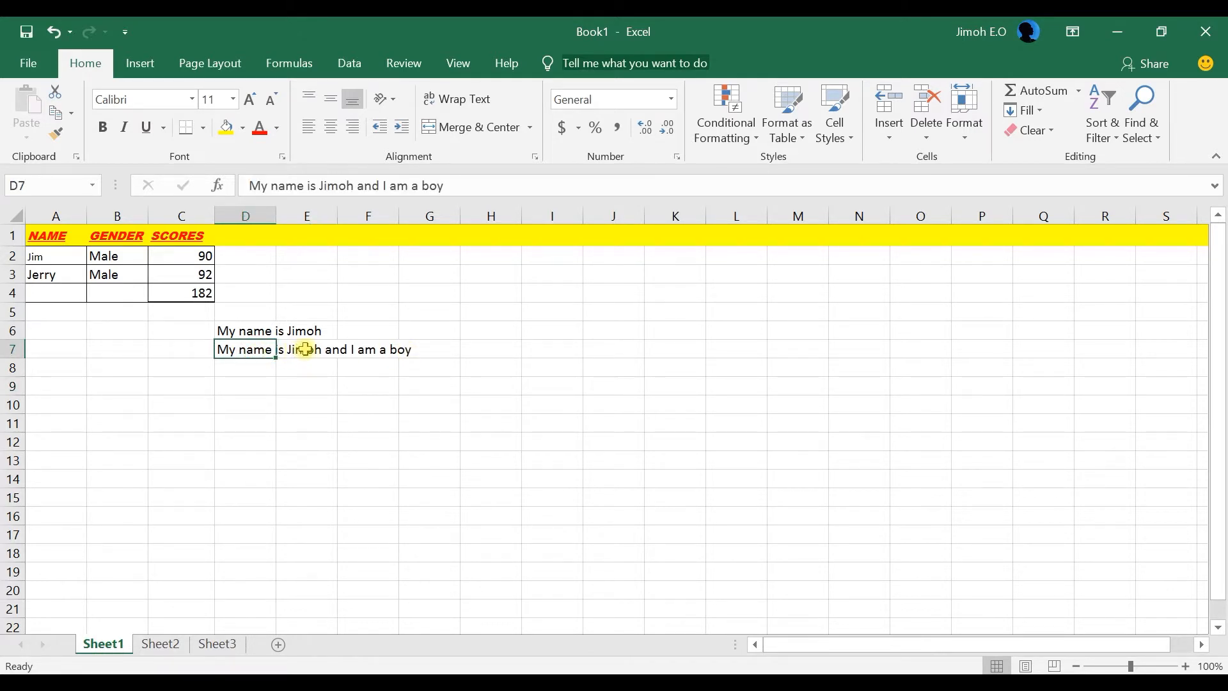
# - Enter "My Gender is Male" in cell E7, next to the sentence in D7
pyautogui.click(307, 349)
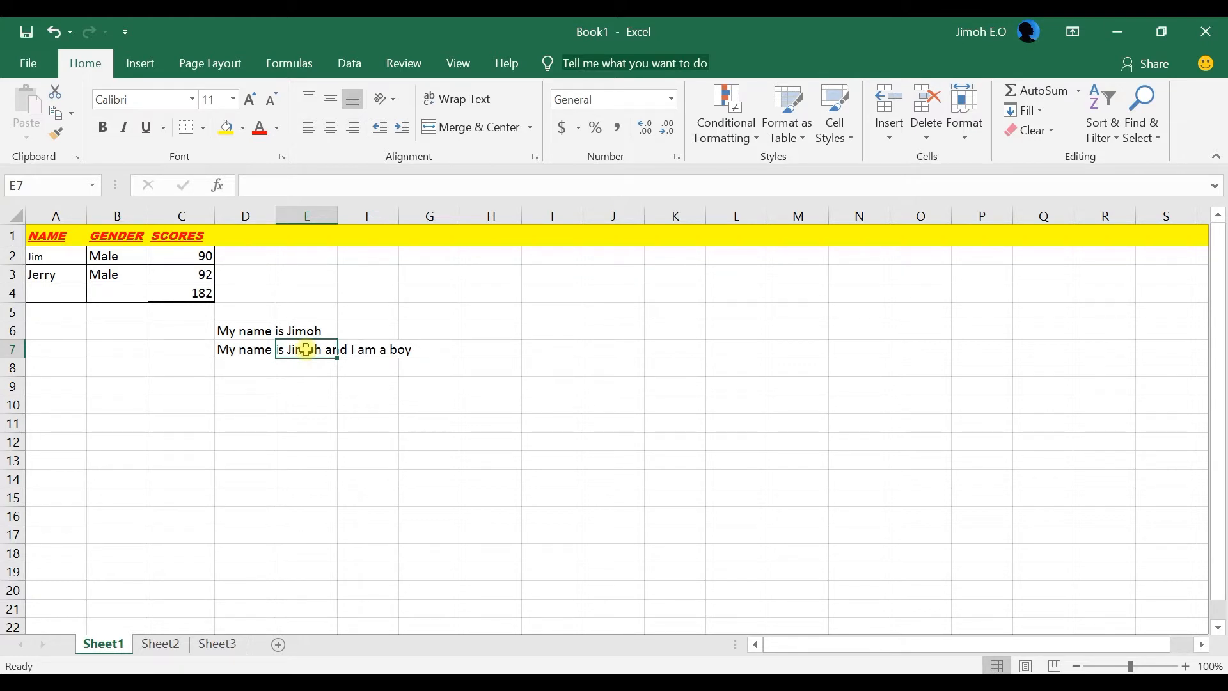
pyautogui.write('My ')
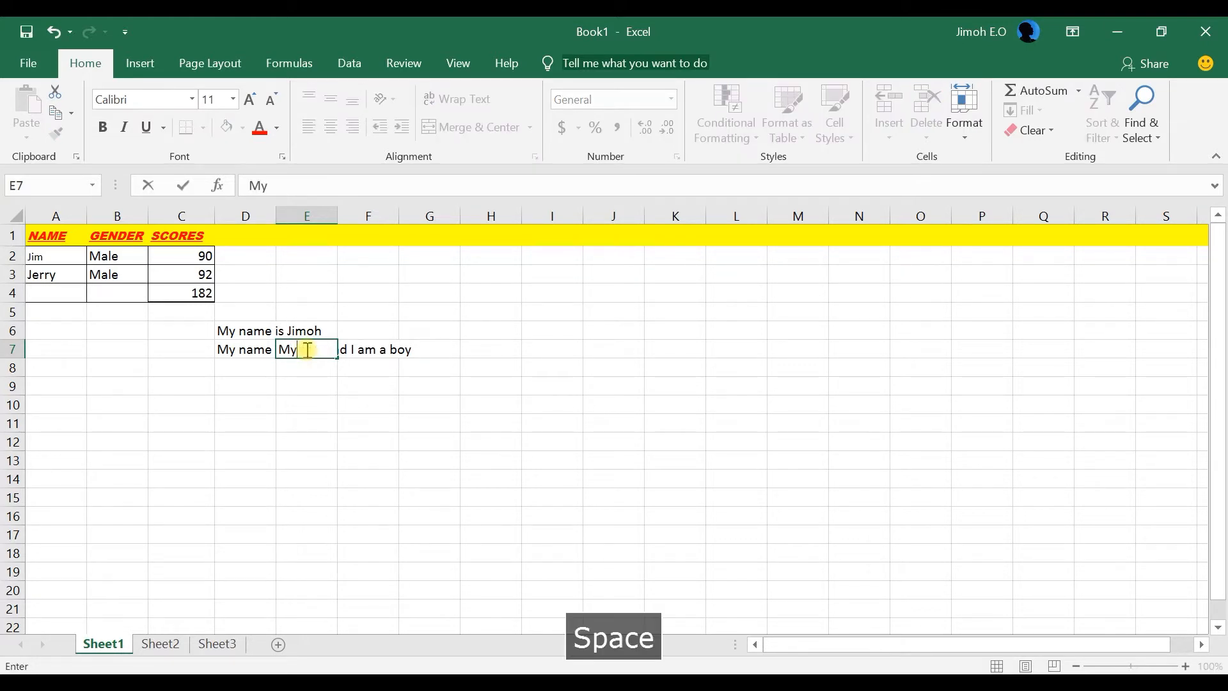
pyautogui.write('Ge')
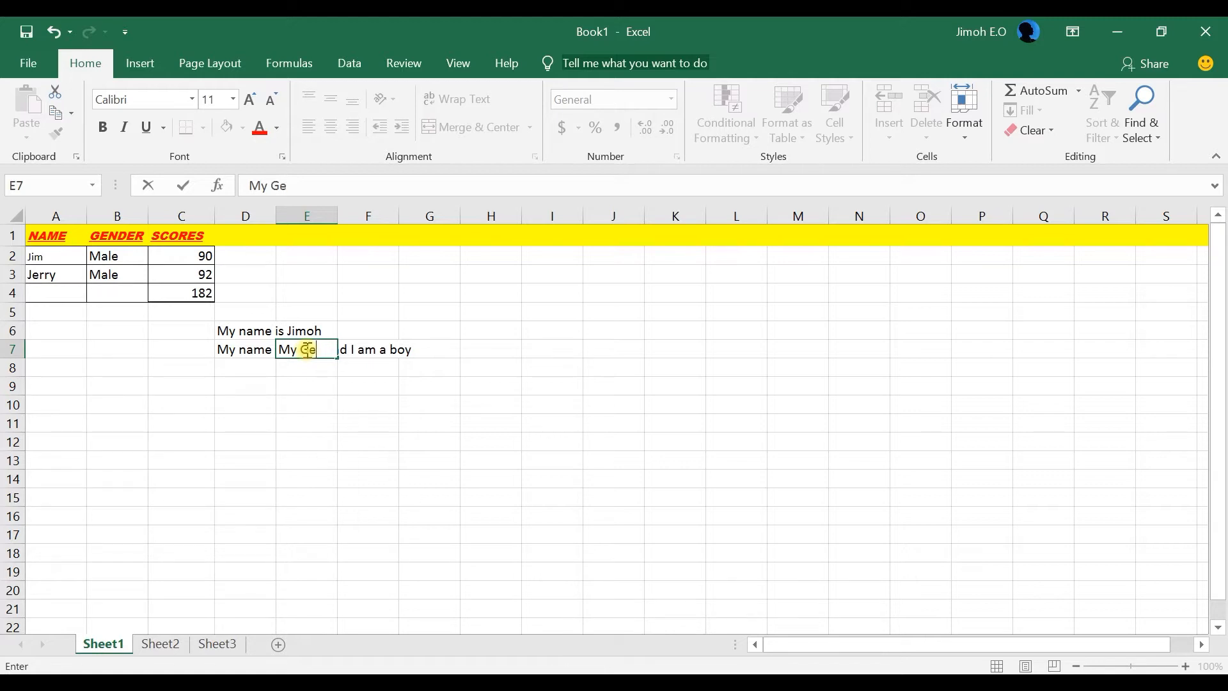
pyautogui.write('nder is Male')
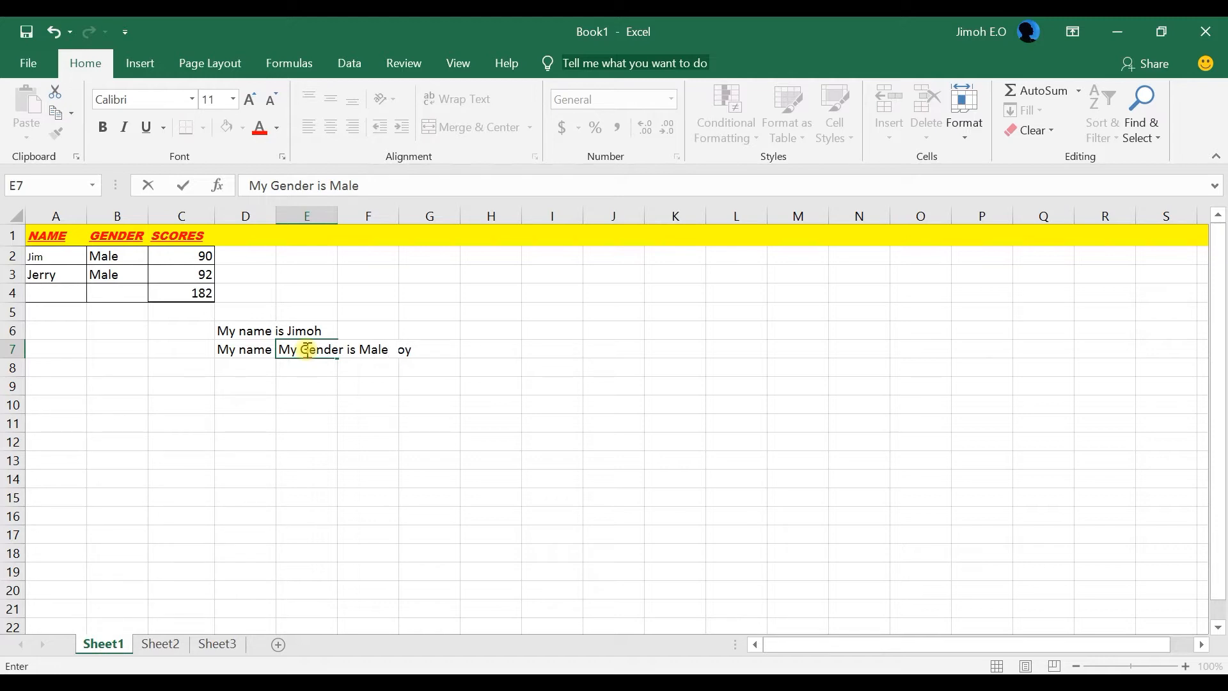
pyautogui.click(408, 387)
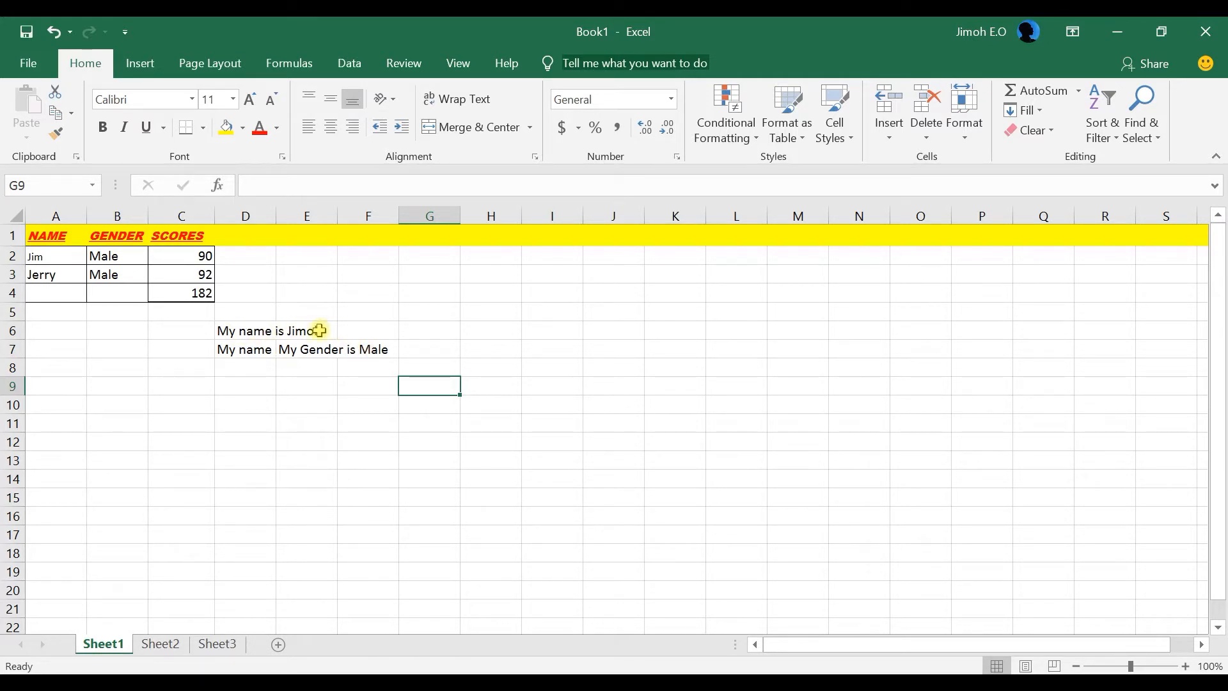
# - Wrap the text in cells D6, D7 and E7, one cell at a time
pyautogui.click(253, 332)
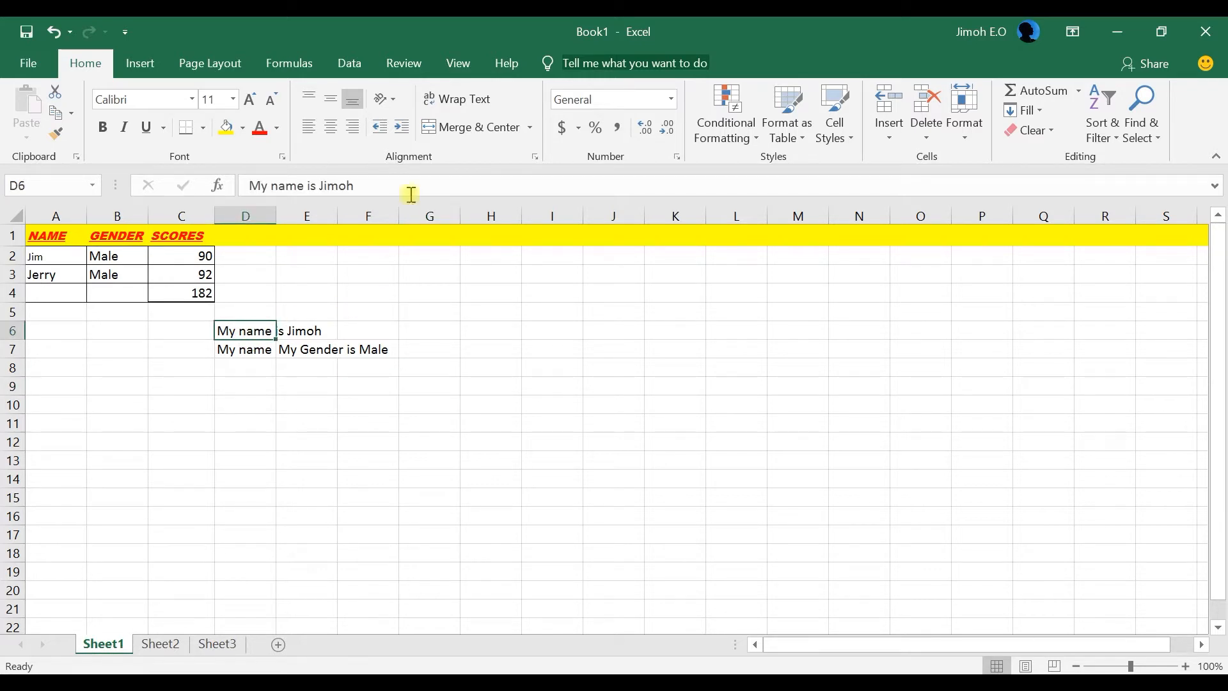
pyautogui.click(457, 100)
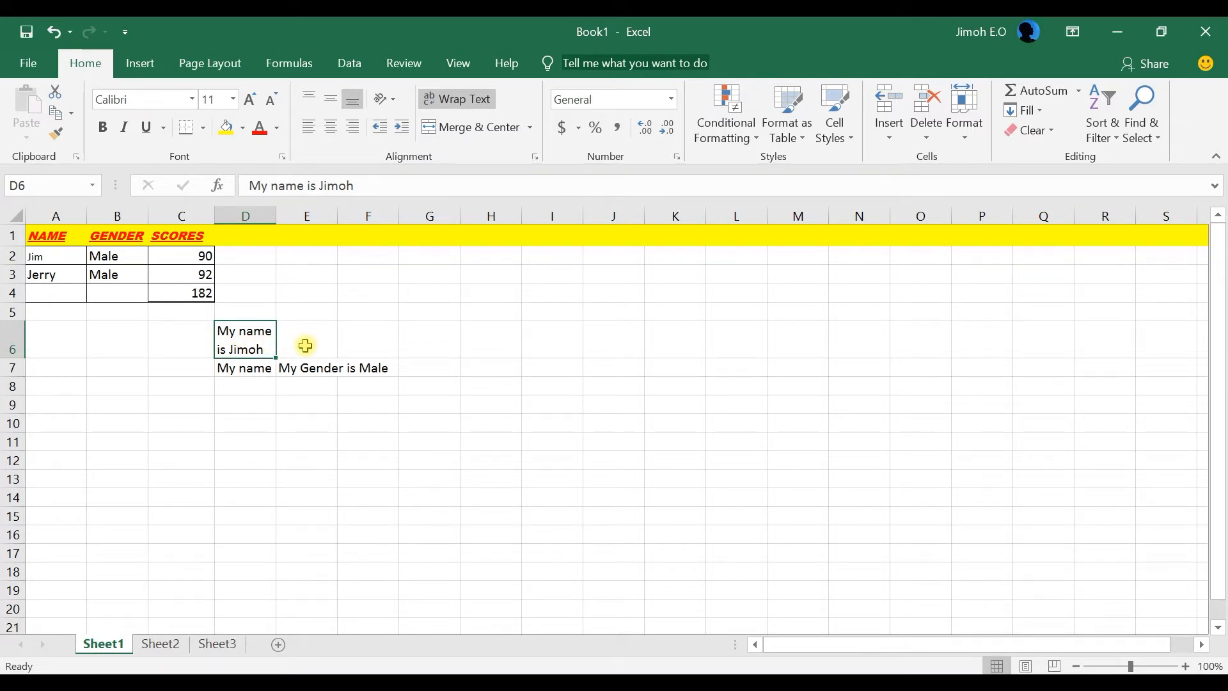
pyautogui.click(250, 367)
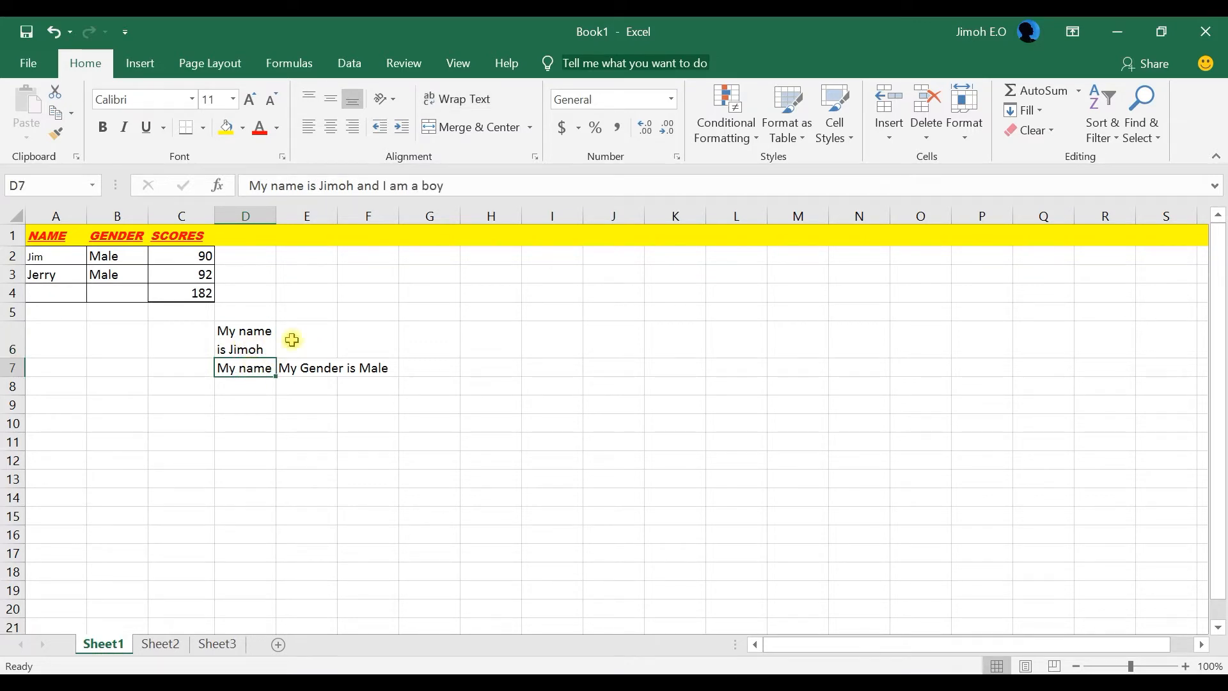
pyautogui.click(457, 99)
pyautogui.click(314, 397)
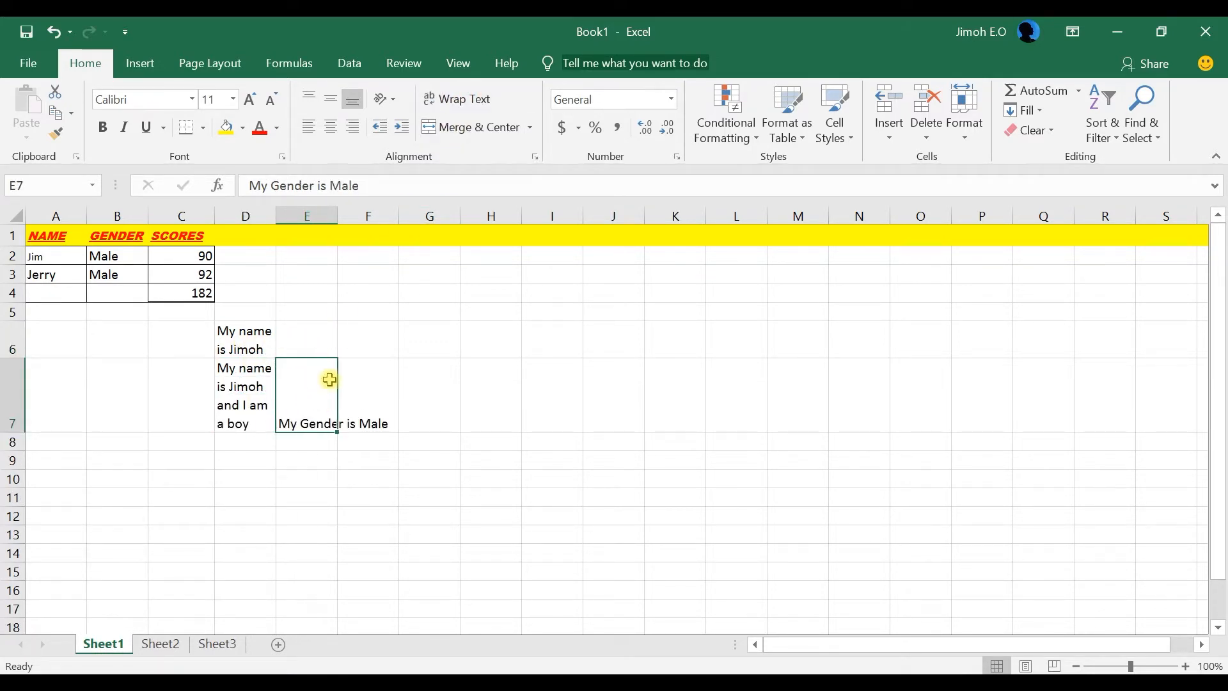
pyautogui.click(465, 99)
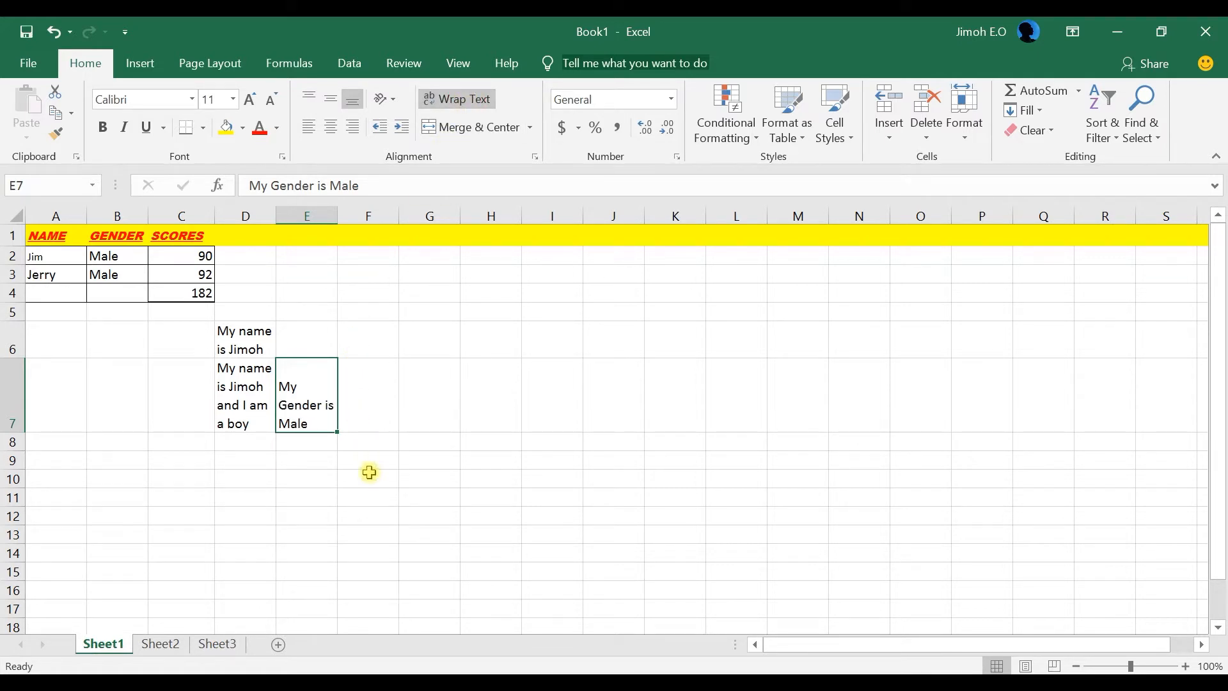
# - Undo the individual text wrapping of cells E7, D7 and D6
pyautogui.hotkey('ctrl', 'z')
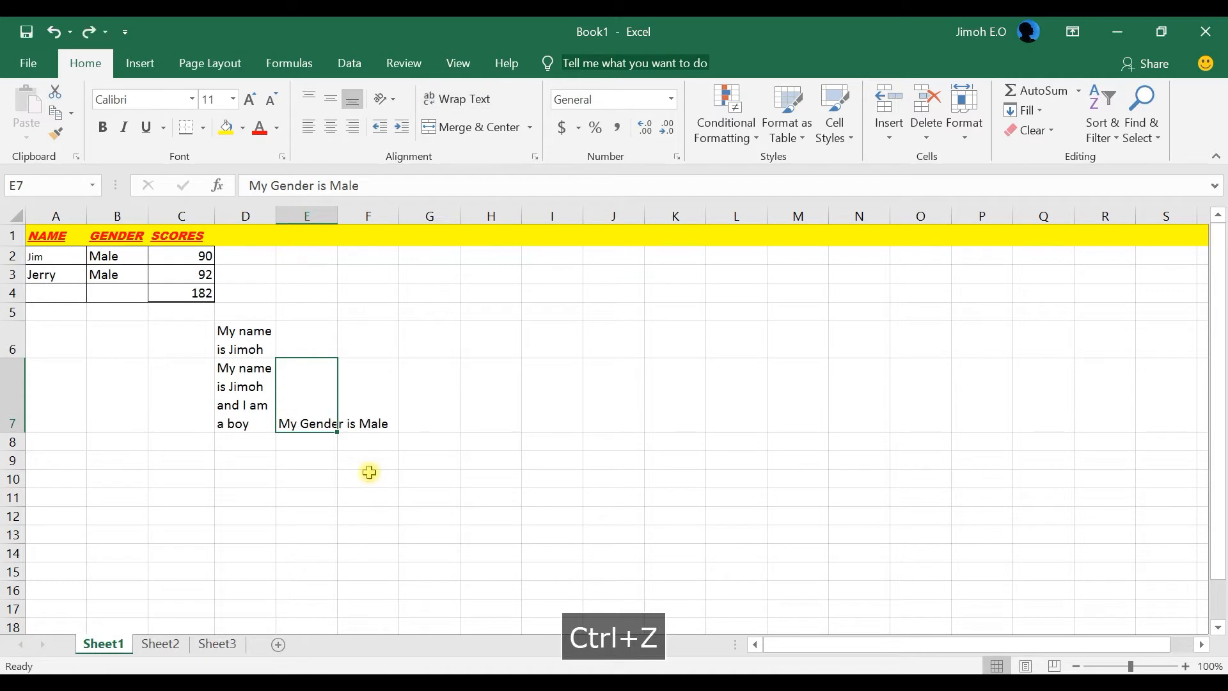
pyautogui.hotkey('ctrl', 'z')
pyautogui.hotkey('ctrl', 'z')
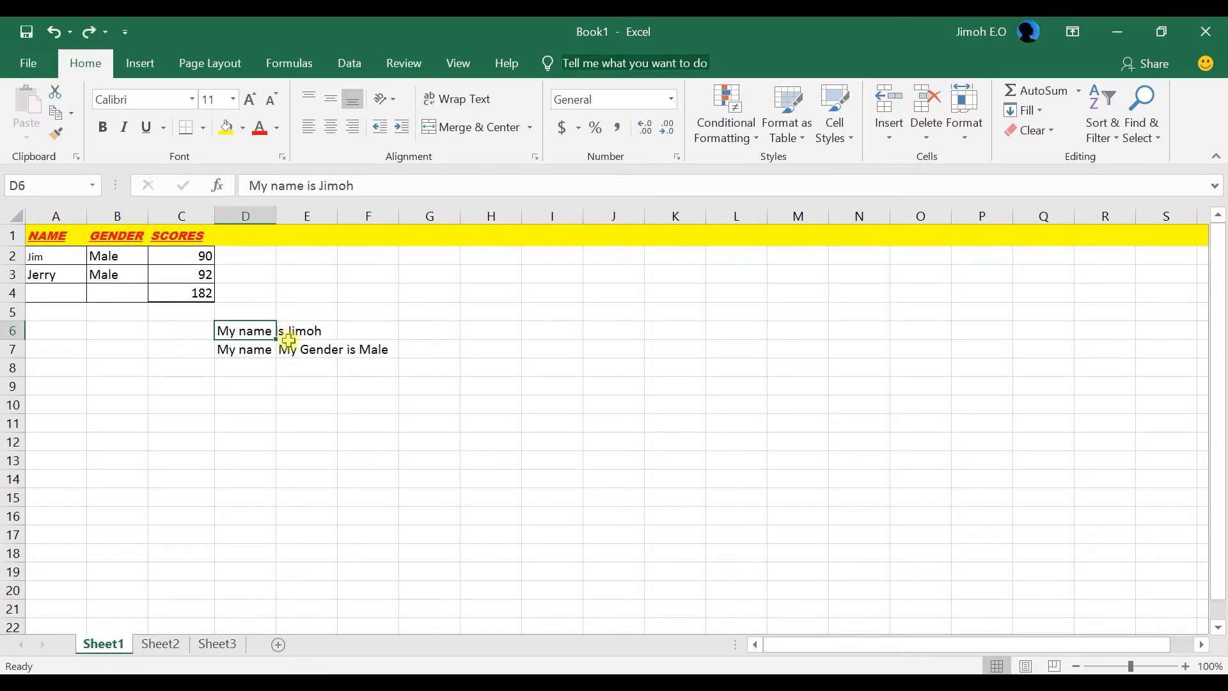
# - Try wrapping the text of the entire sheet, and undo it after inspecting cells D6, D7 and E7
pyautogui.click(14, 216)
pyautogui.click(442, 100)
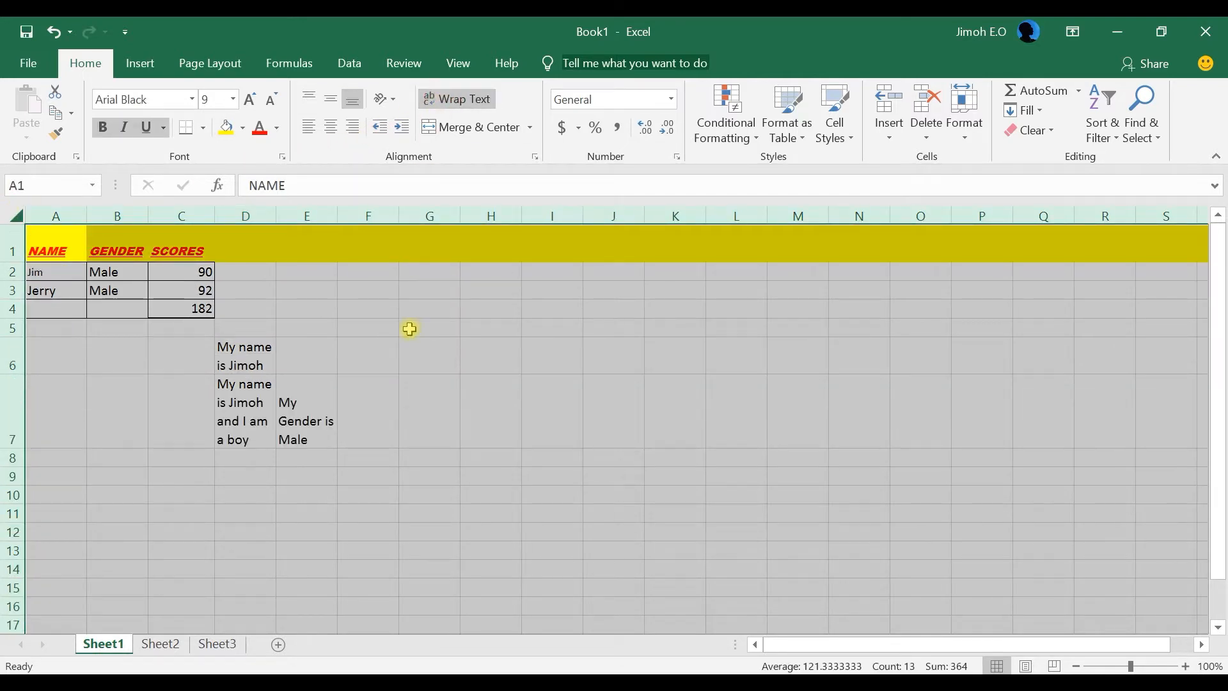
pyautogui.click(402, 366)
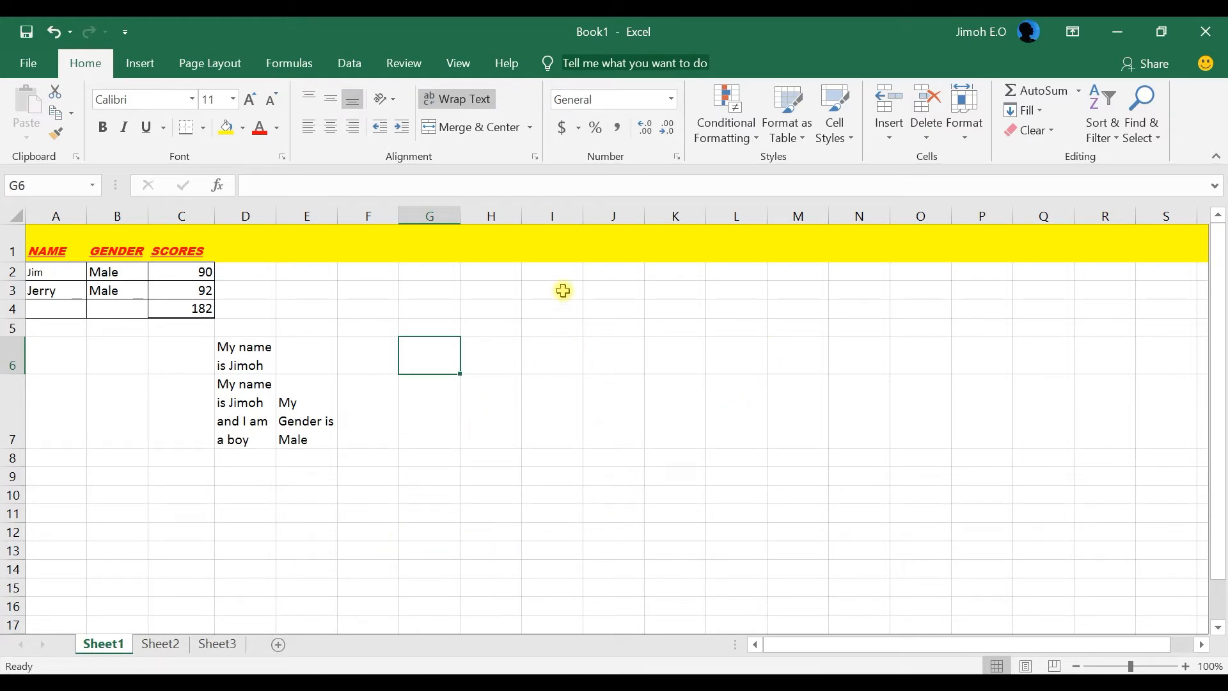
pyautogui.click(486, 100)
pyautogui.click(227, 351)
pyautogui.click(249, 414)
pyautogui.click(283, 417)
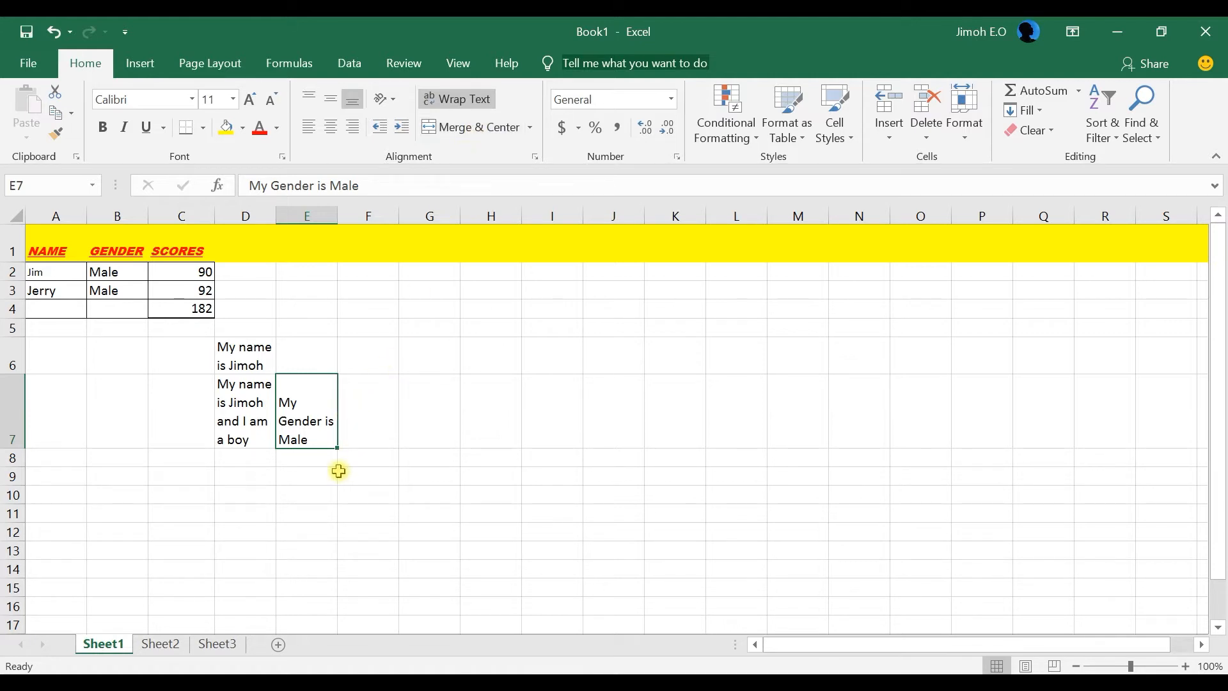
pyautogui.hotkey('ctrl', 'z')
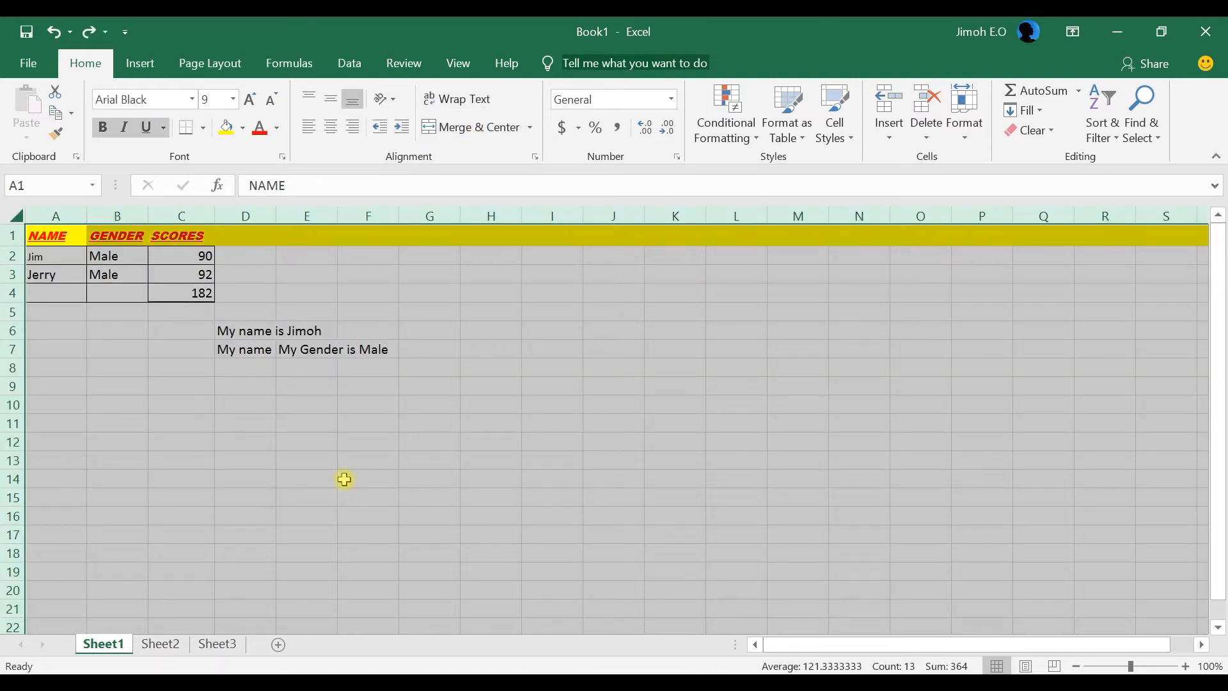
pyautogui.click(346, 428)
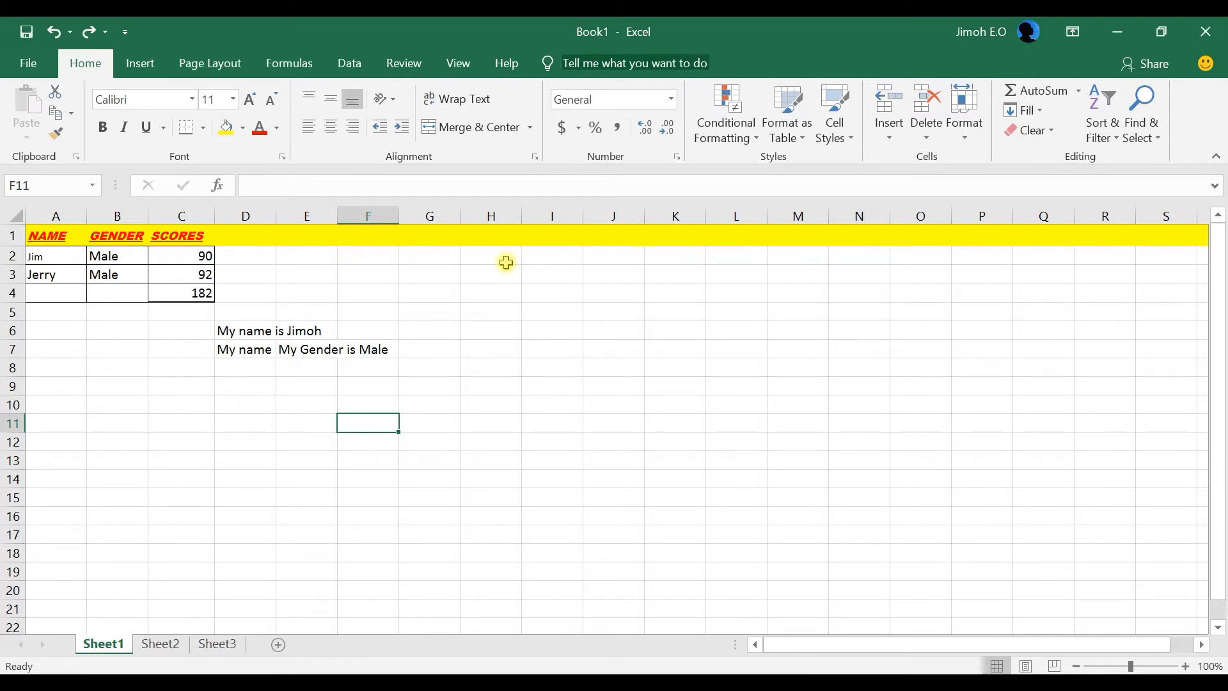
# - Enter "Bio data sheet for students" in cell F2 and wrap its text within the cell
pyautogui.click(374, 258)
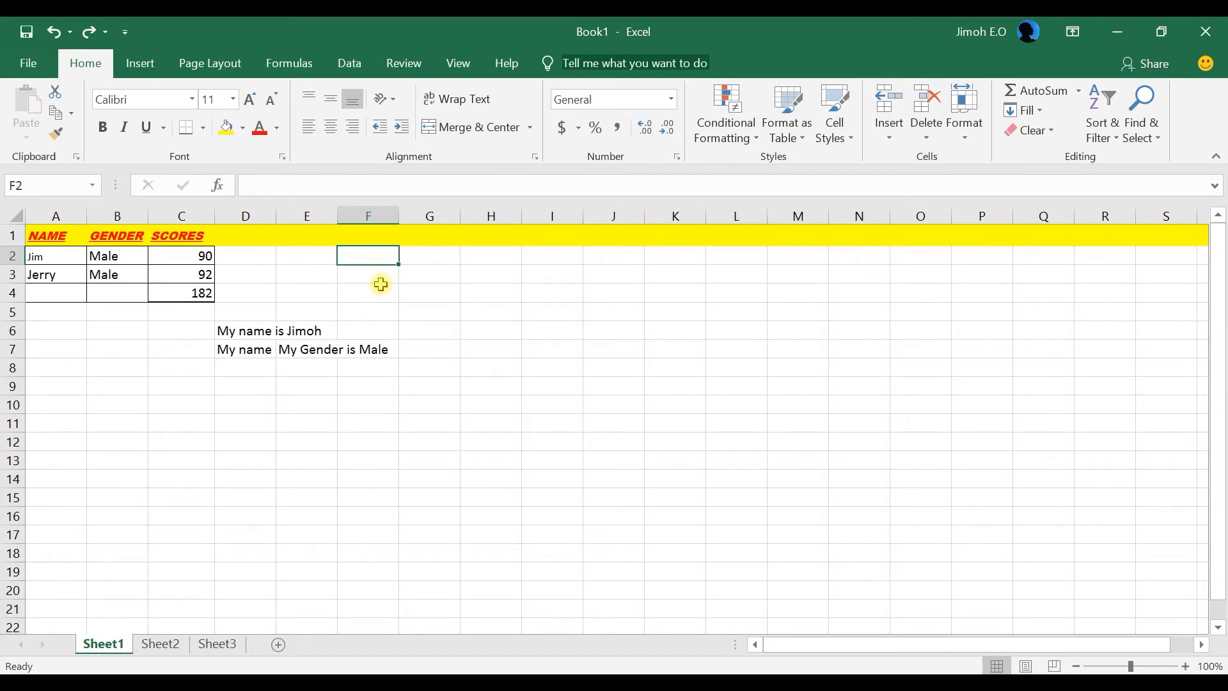
pyautogui.write('Bio')
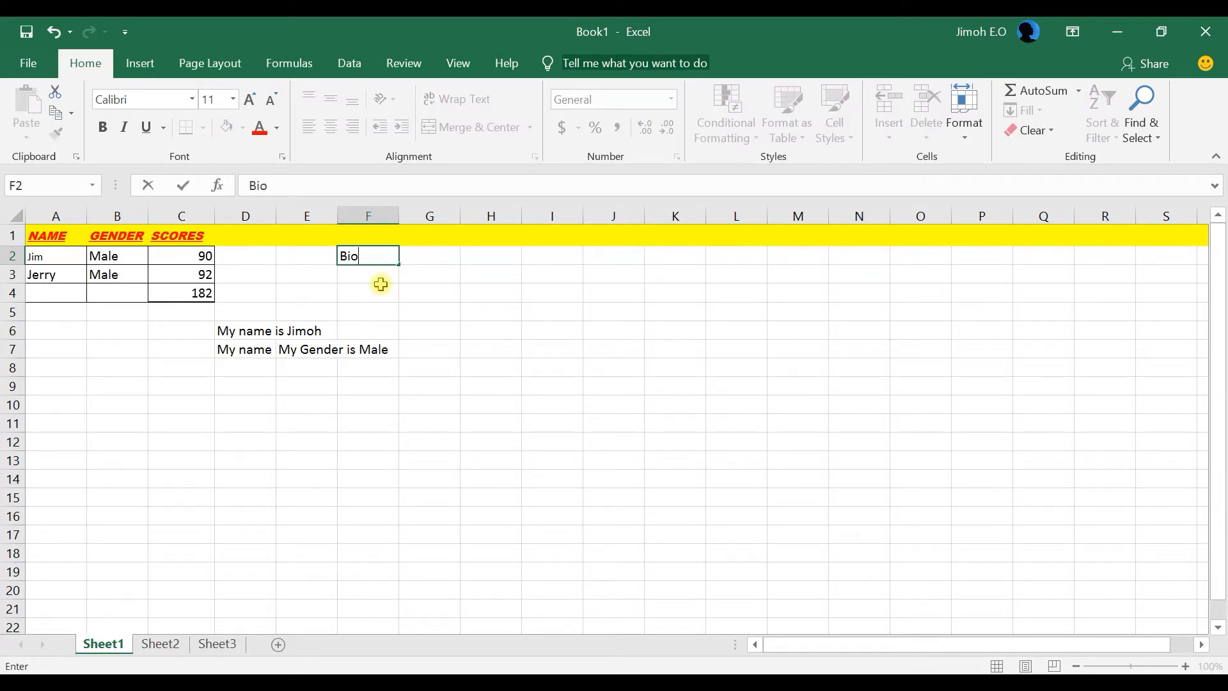
pyautogui.write(' data')
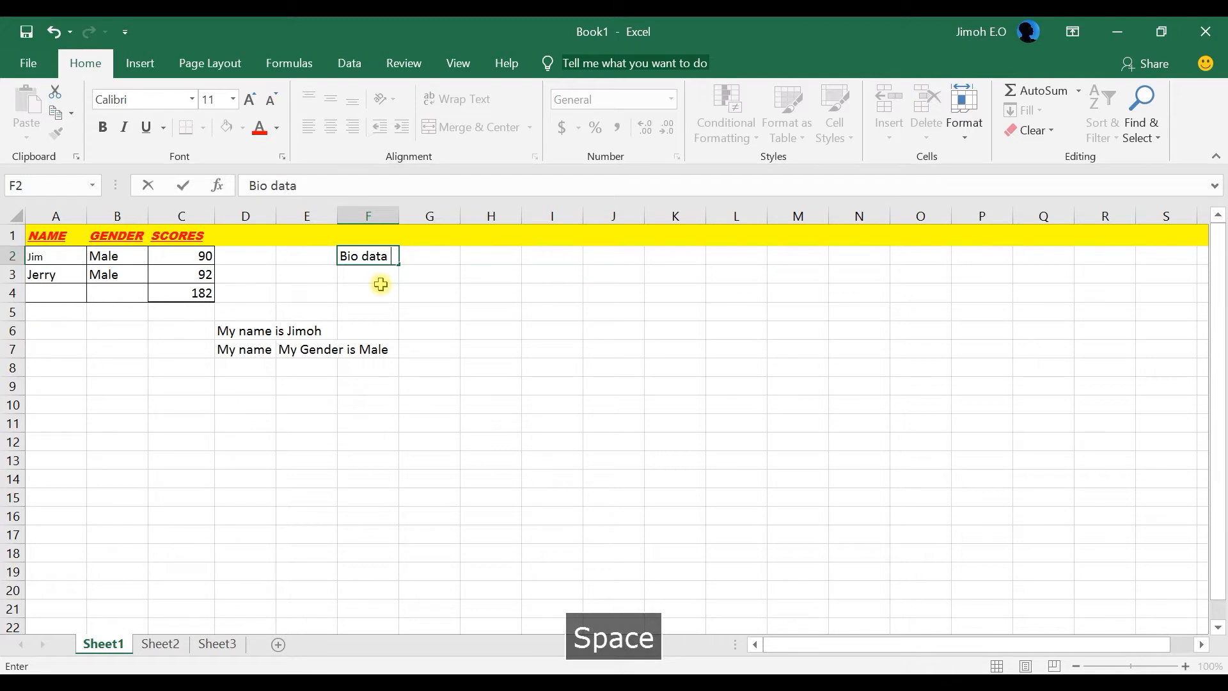
pyautogui.write(' sheet for studen')
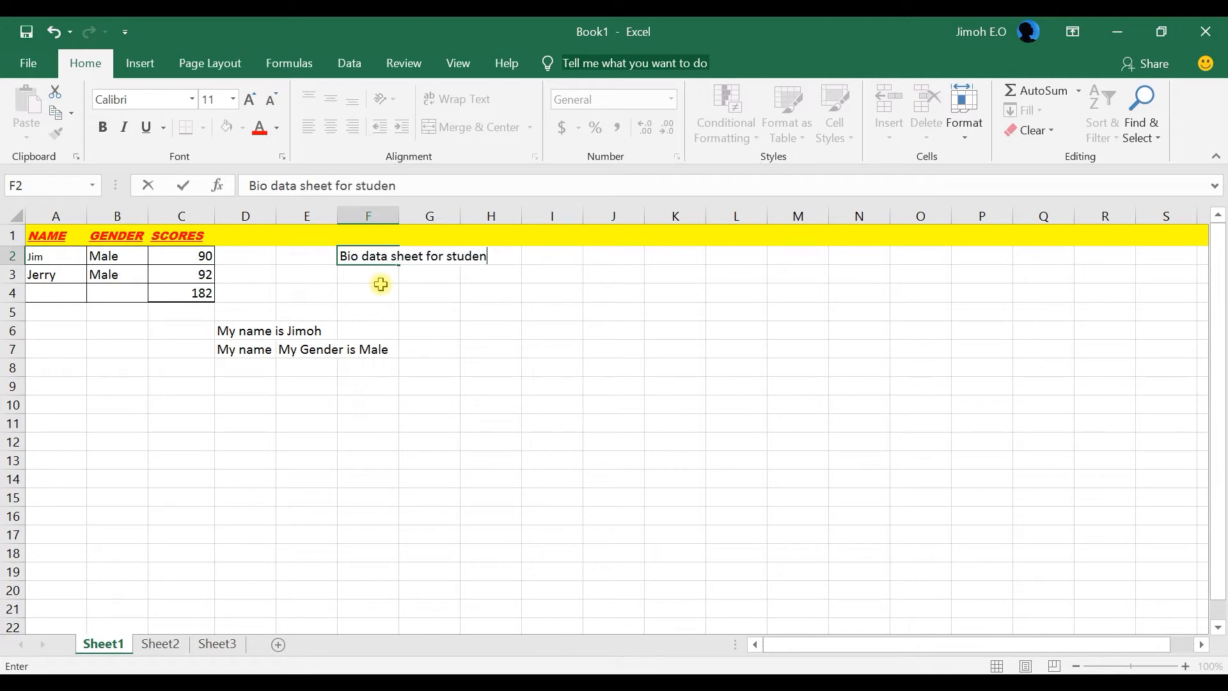
pyautogui.write('ts')
pyautogui.click(435, 296)
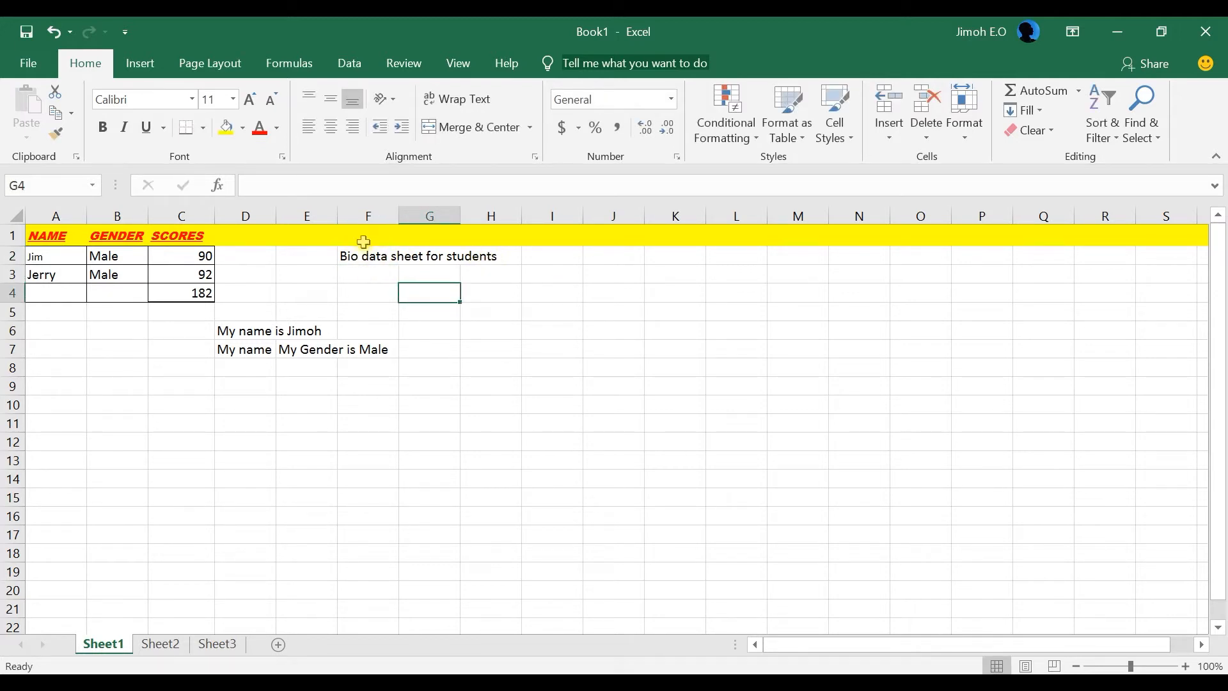
pyautogui.click(366, 256)
pyautogui.click(473, 97)
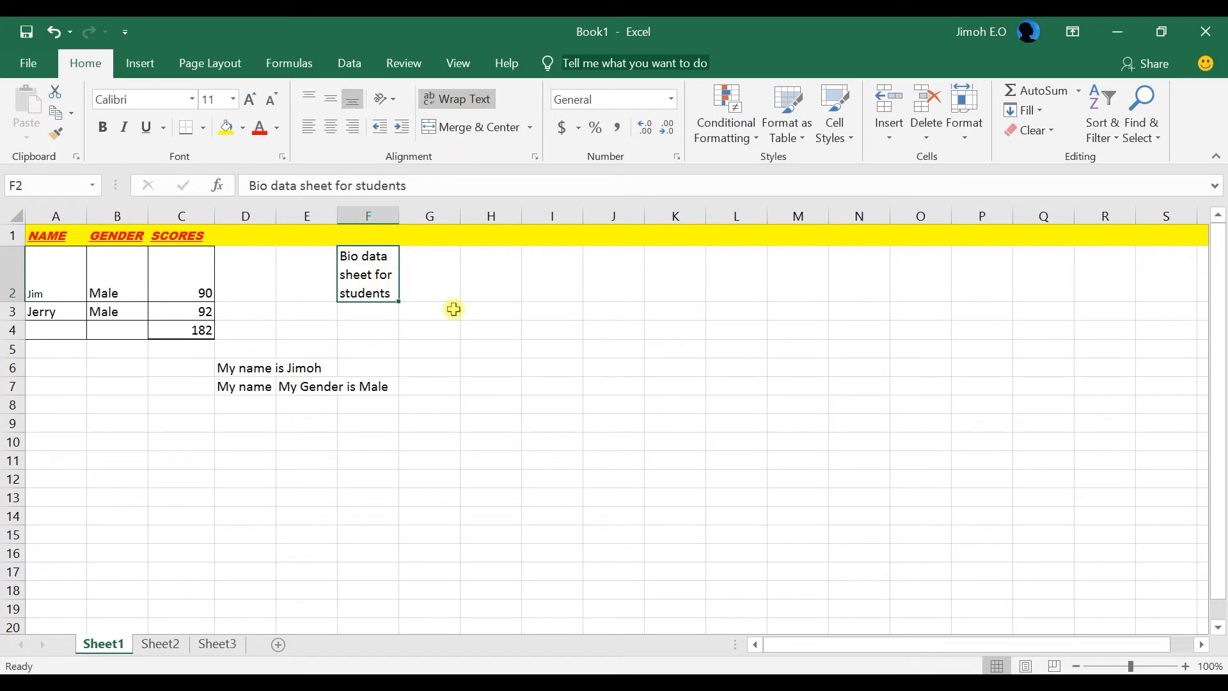
# - Undo the text wrapping of the title in cell F2
pyautogui.hotkey('ctrl', 'z')
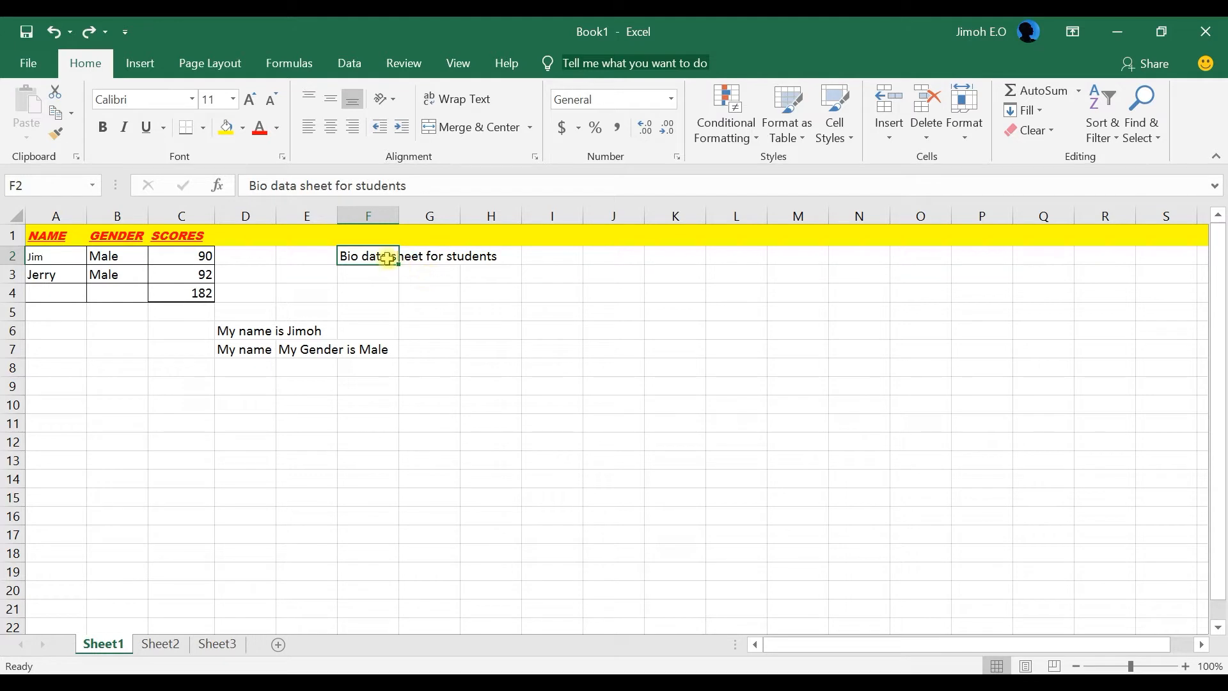
pyautogui.click(414, 292)
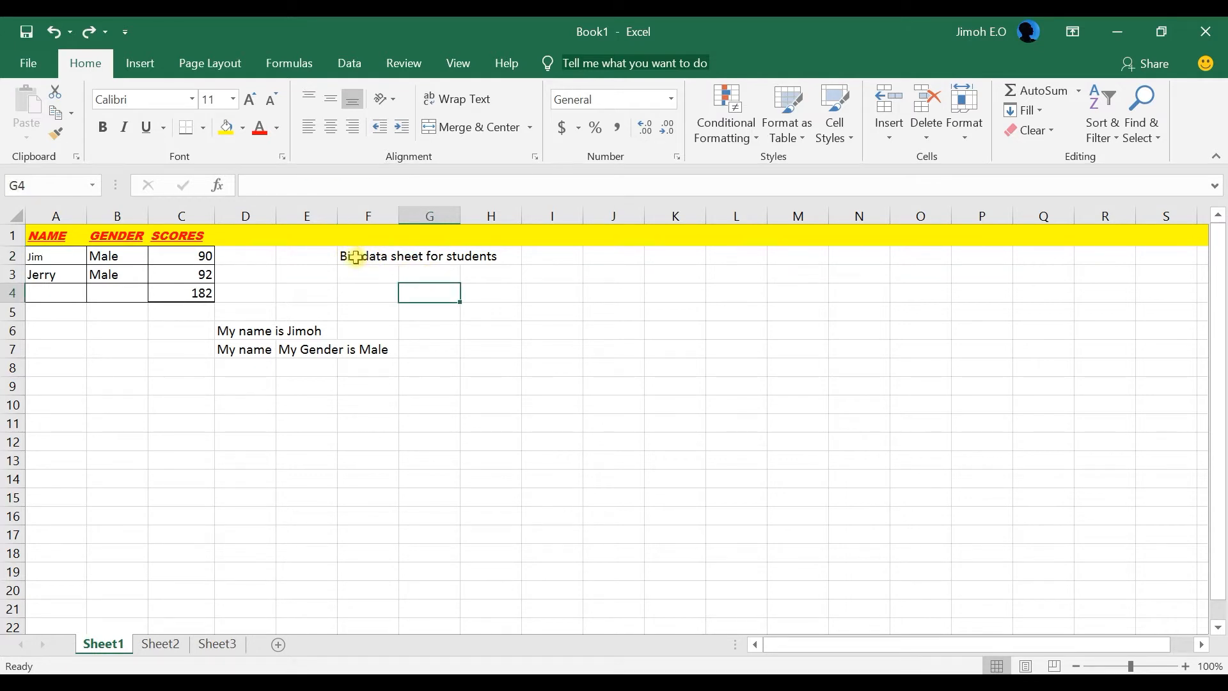
pyautogui.click(358, 258)
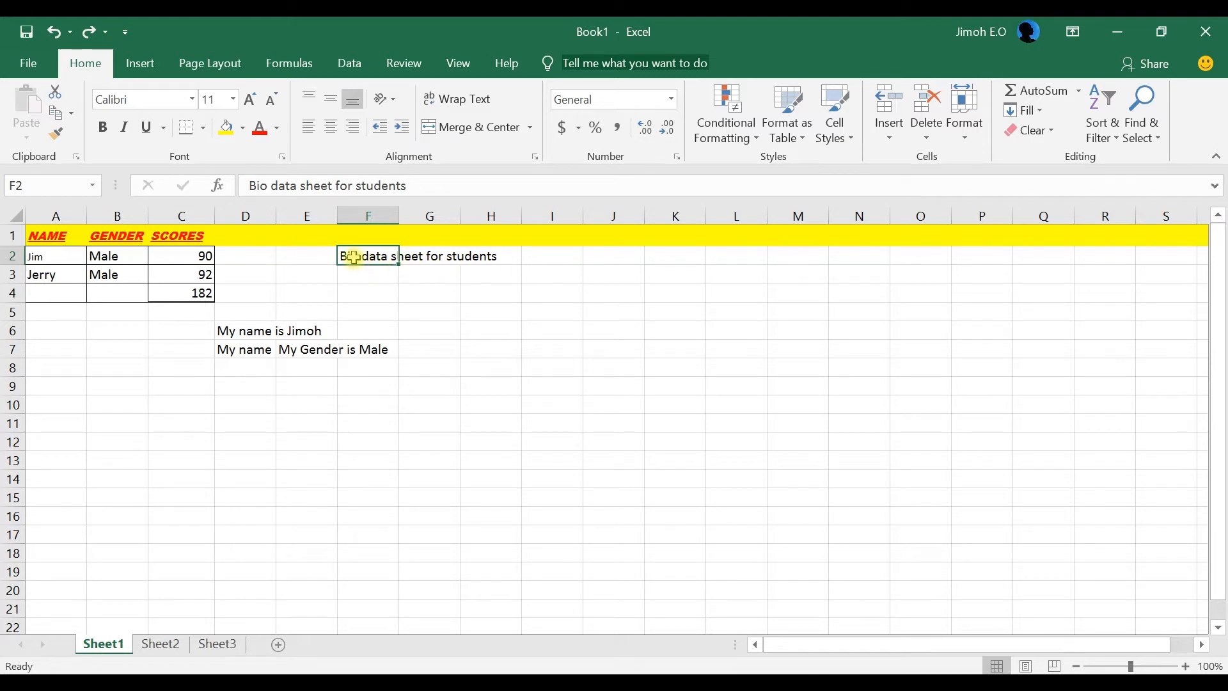
# - Merge and center the title across cells F2 to N2, and check the merged cell's extent against neighbours E2 and O2
pyautogui.moveTo(360, 257); pyautogui.dragTo(739, 260)
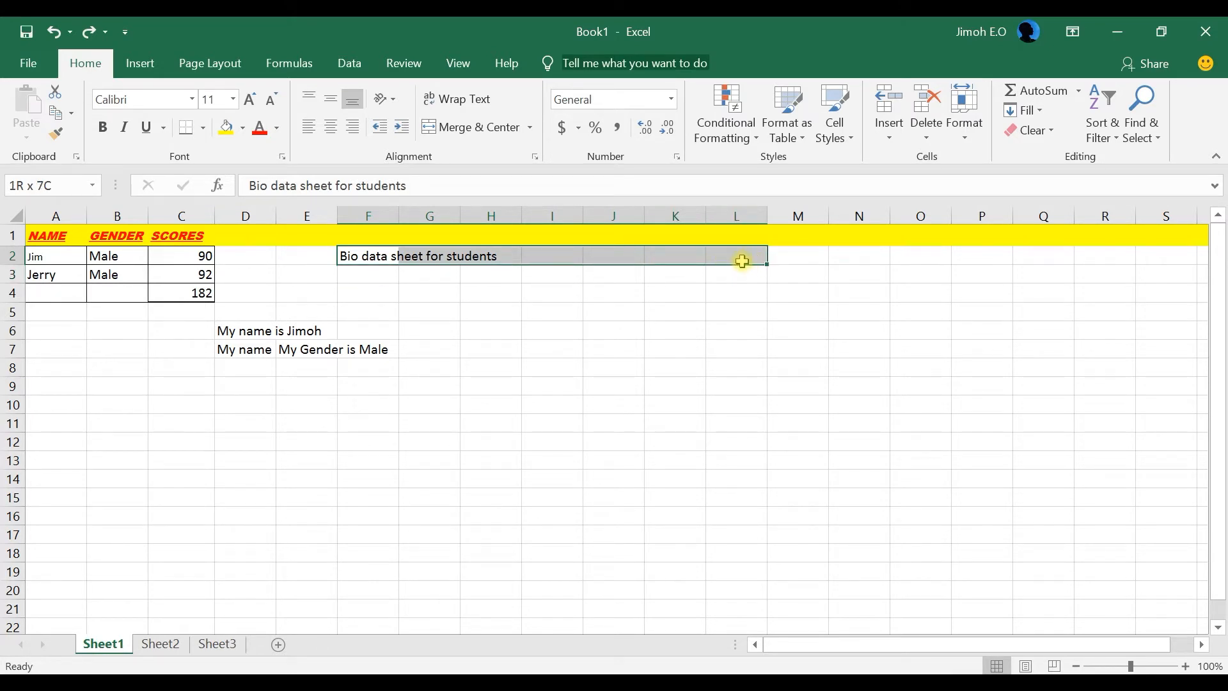
pyautogui.click(540, 329)
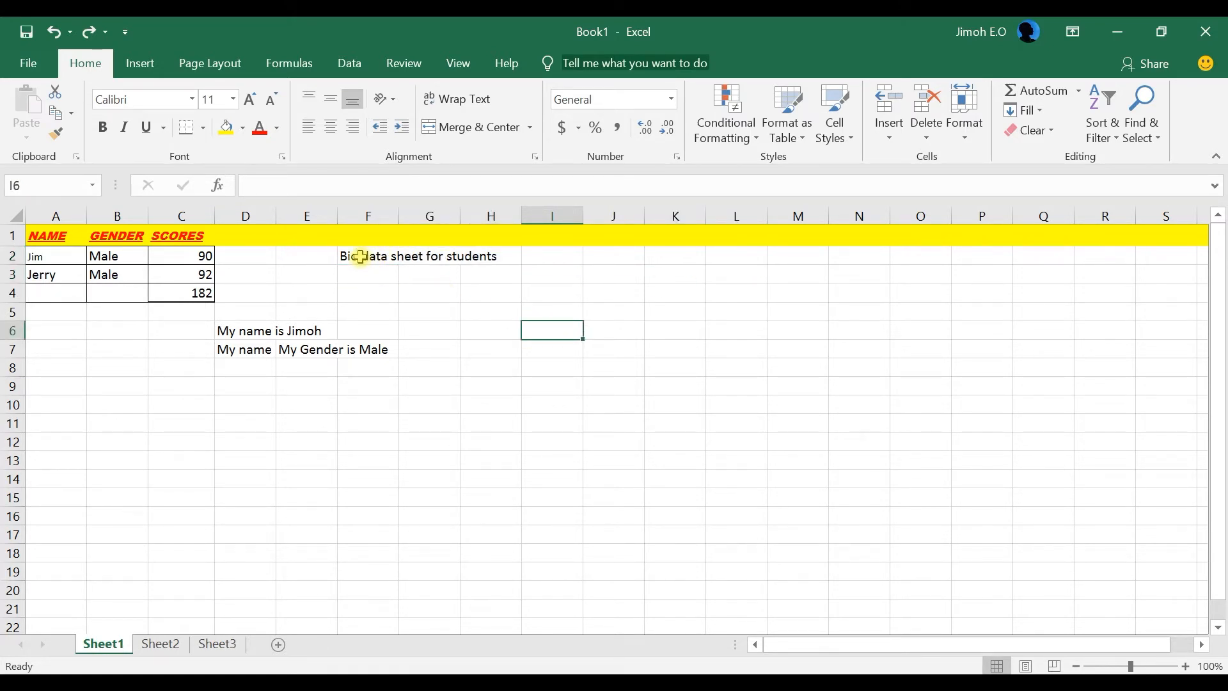
pyautogui.moveTo(360, 256); pyautogui.dragTo(843, 254)
pyautogui.click(481, 127)
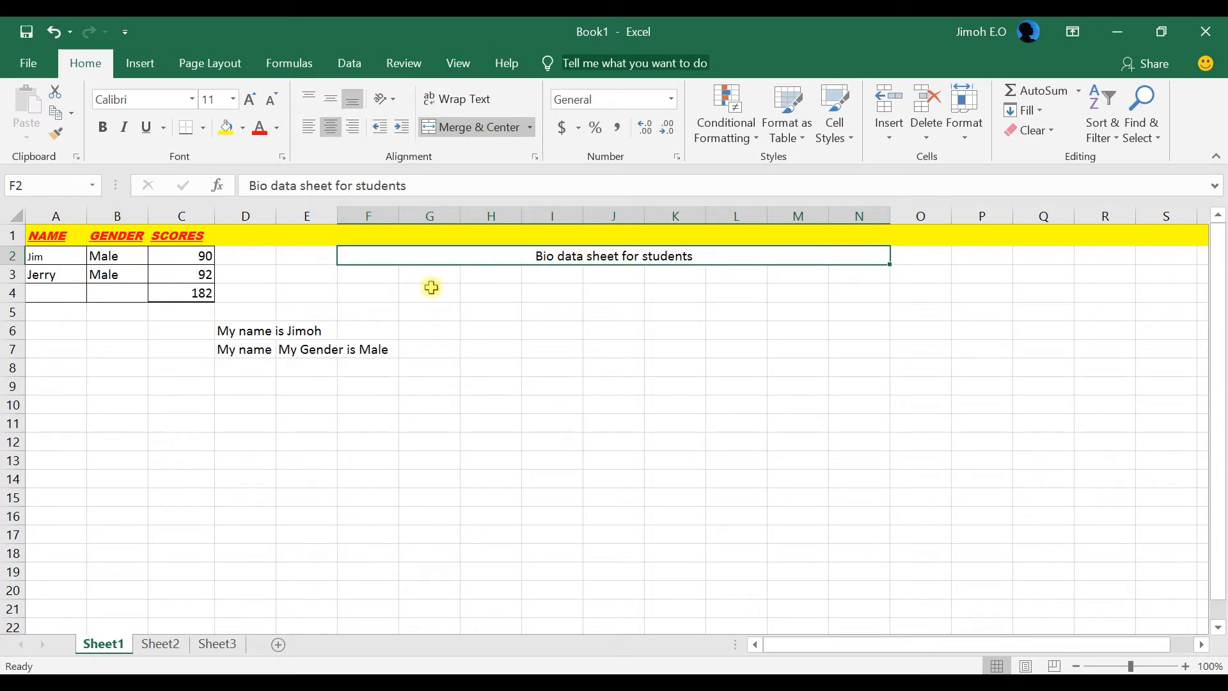
pyautogui.click(431, 288)
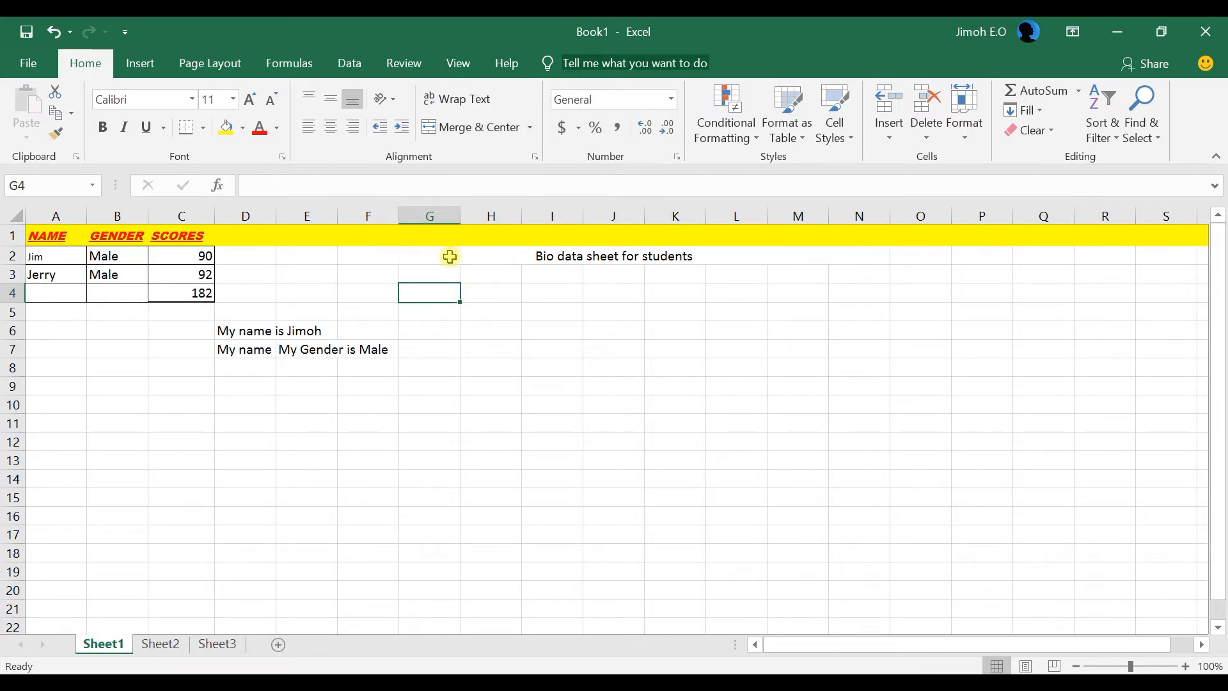
pyautogui.click(376, 256)
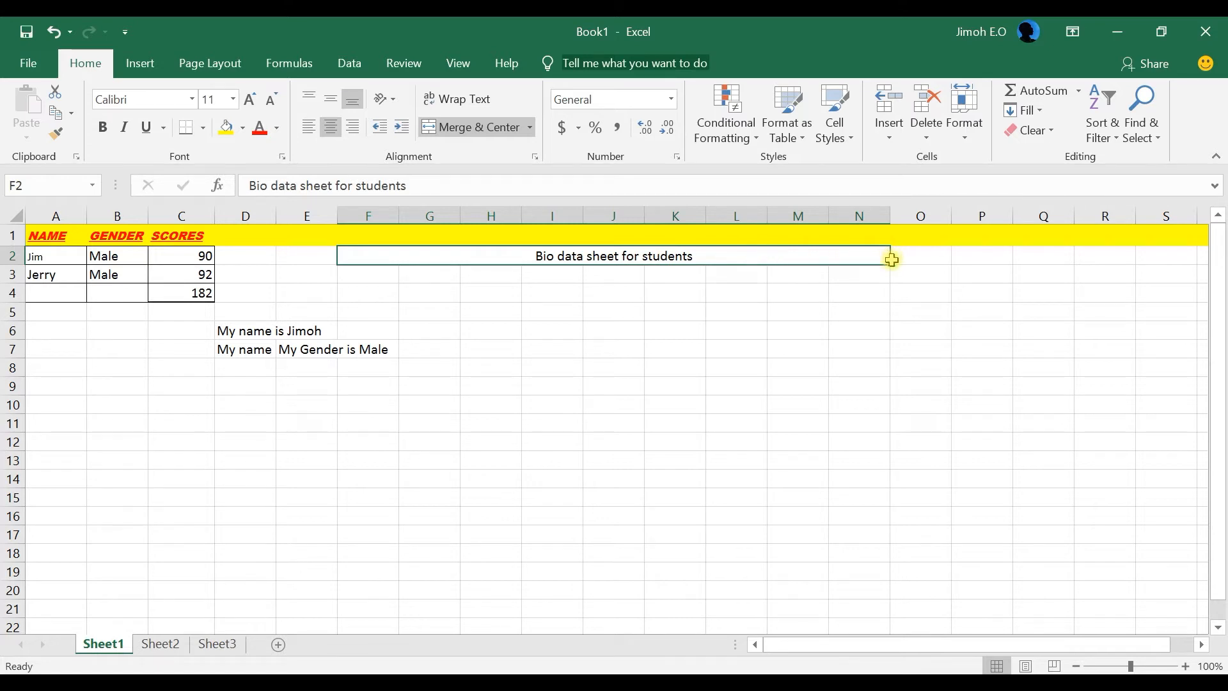
pyautogui.click(314, 255)
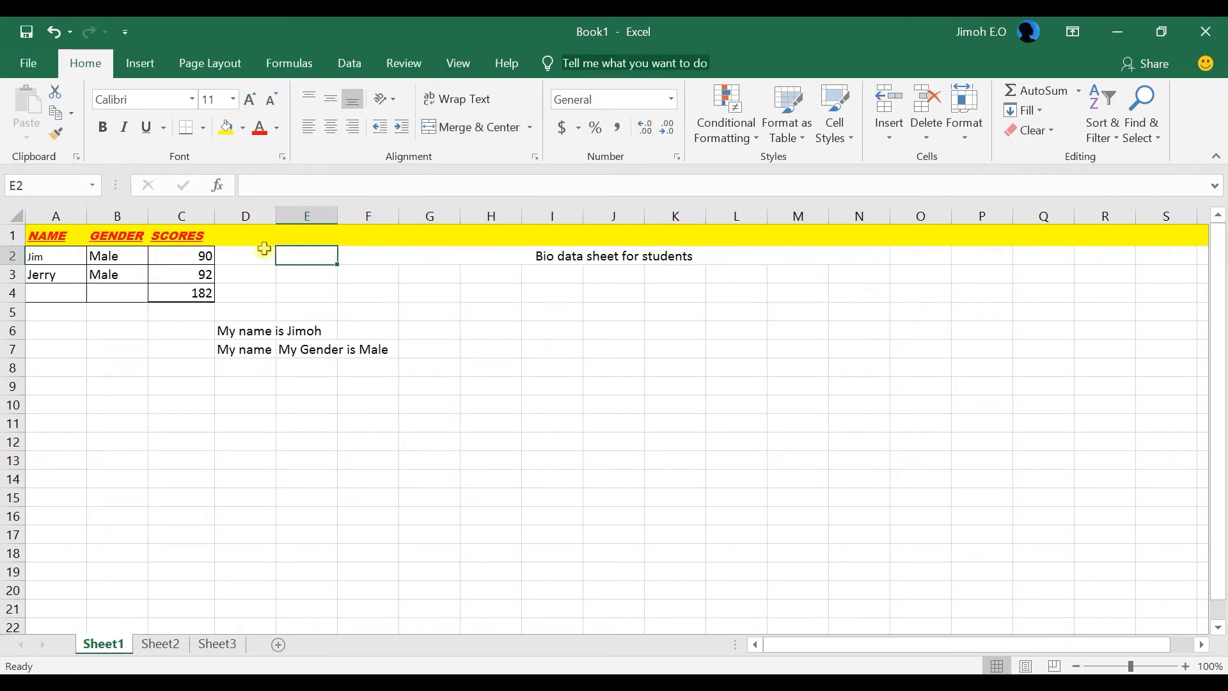
pyautogui.click(405, 257)
pyautogui.click(923, 258)
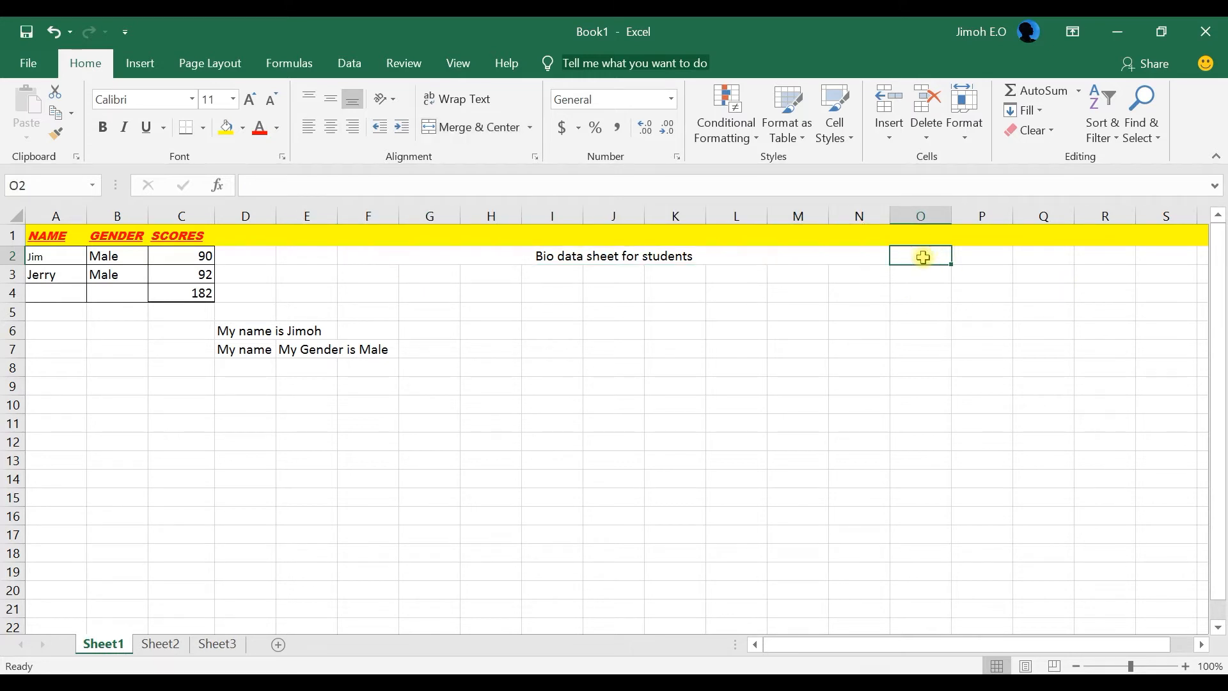
# - Fill the merged title cell with dark blue and set its font colour to white
pyautogui.click(643, 256)
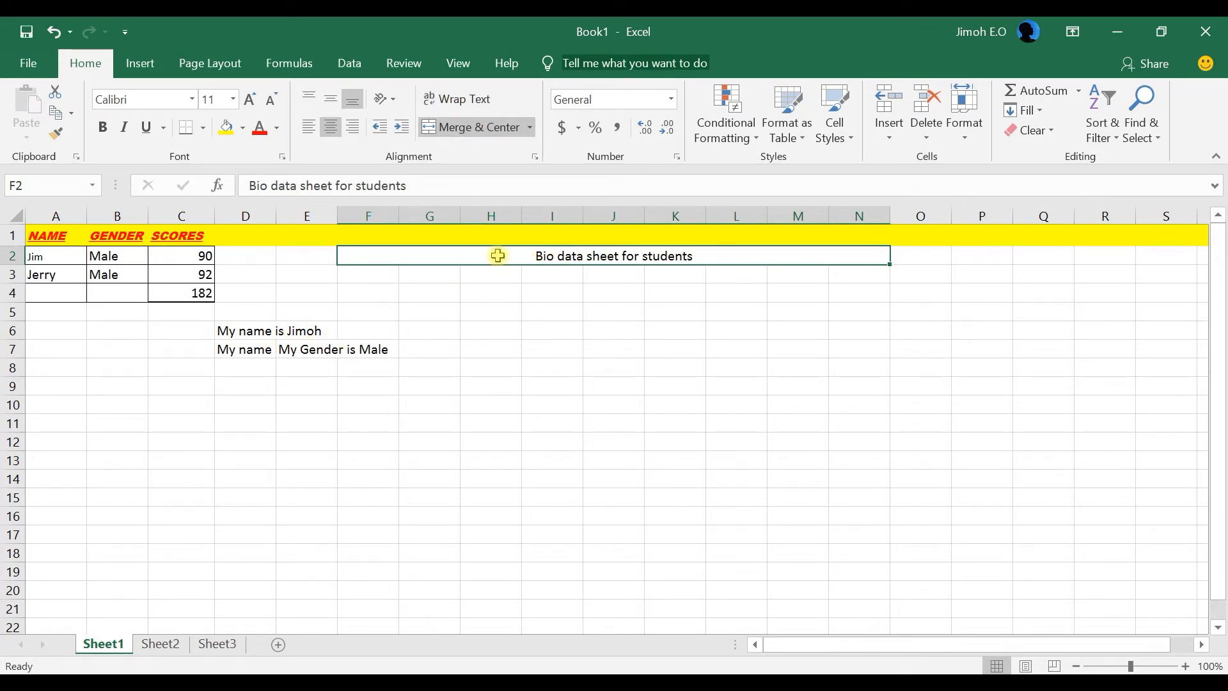
pyautogui.click(243, 128)
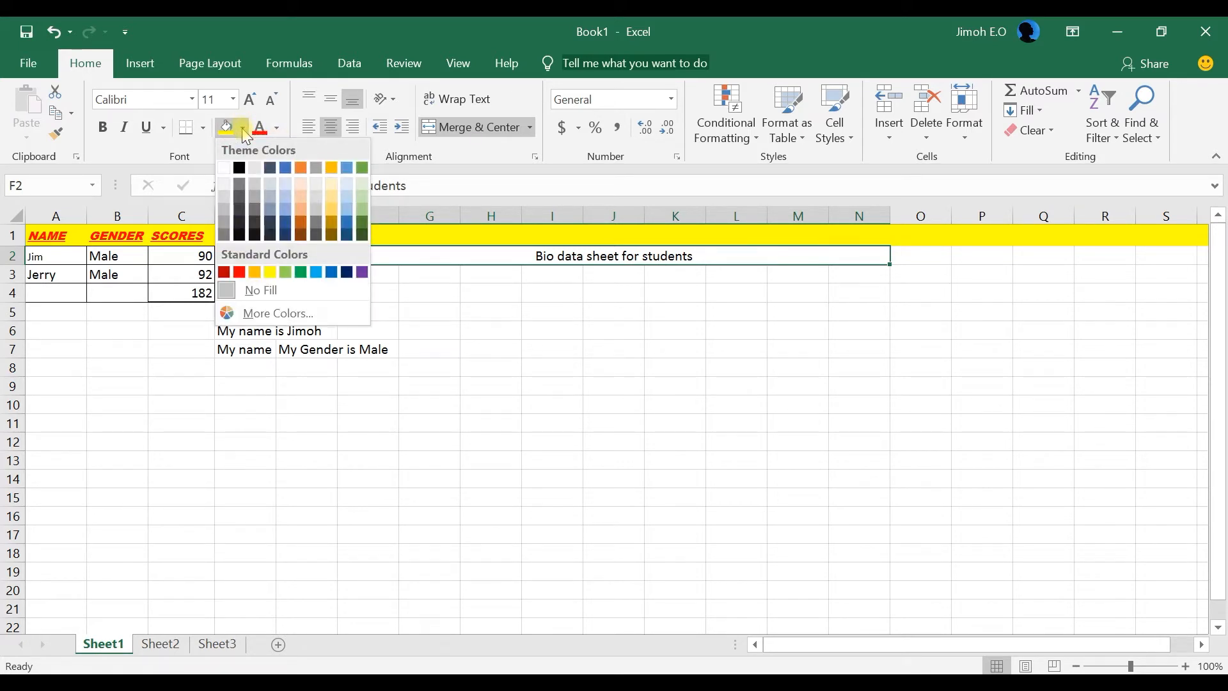
pyautogui.click(346, 273)
pyautogui.click(276, 130)
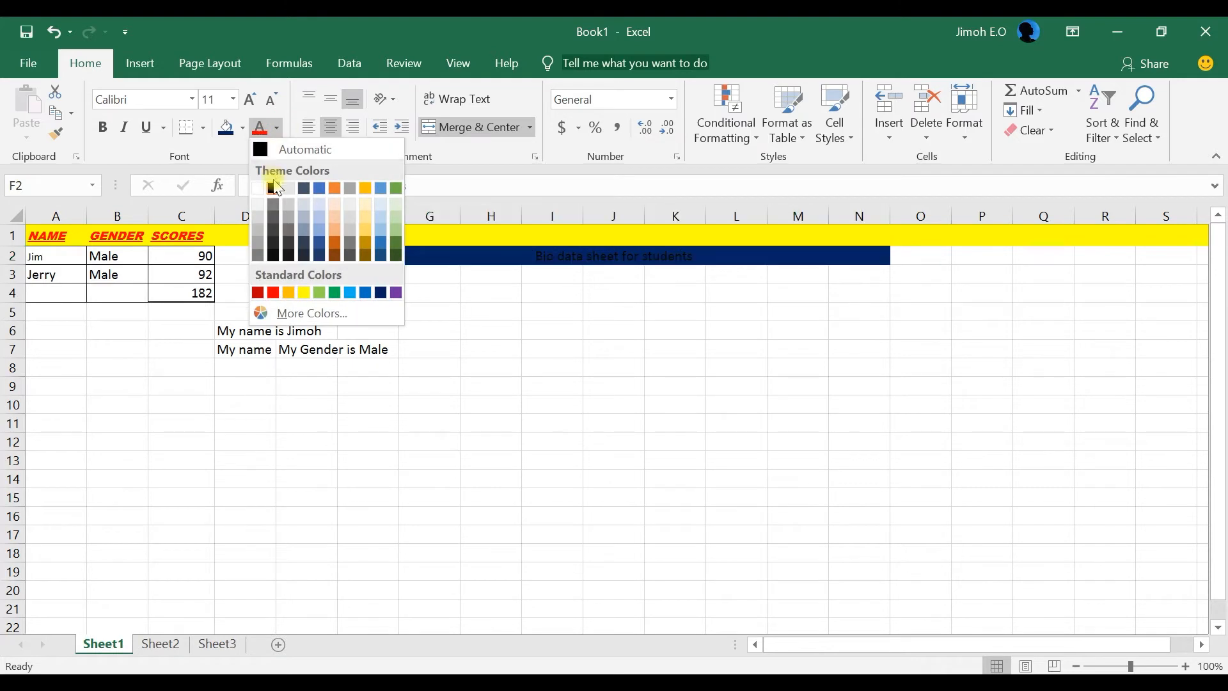
pyautogui.click(258, 185)
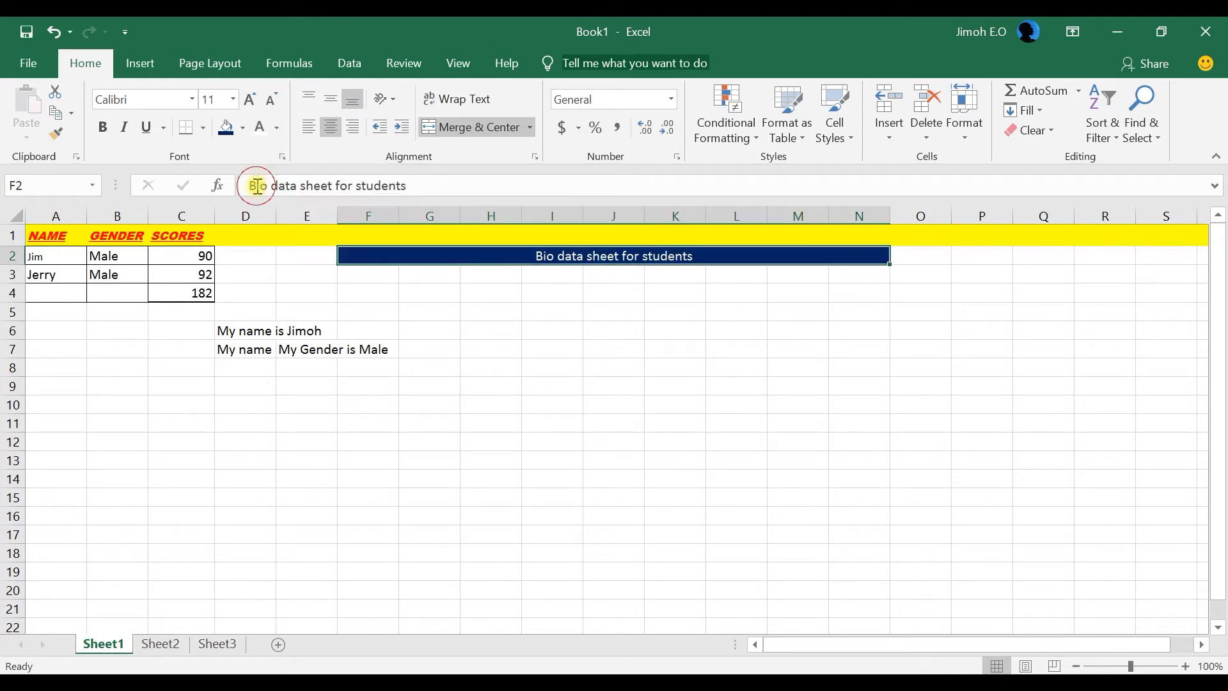
pyautogui.click(575, 331)
# - Enter the column headings Name, Gender and Scores in cells F3, G3 and H3
pyautogui.click(372, 277)
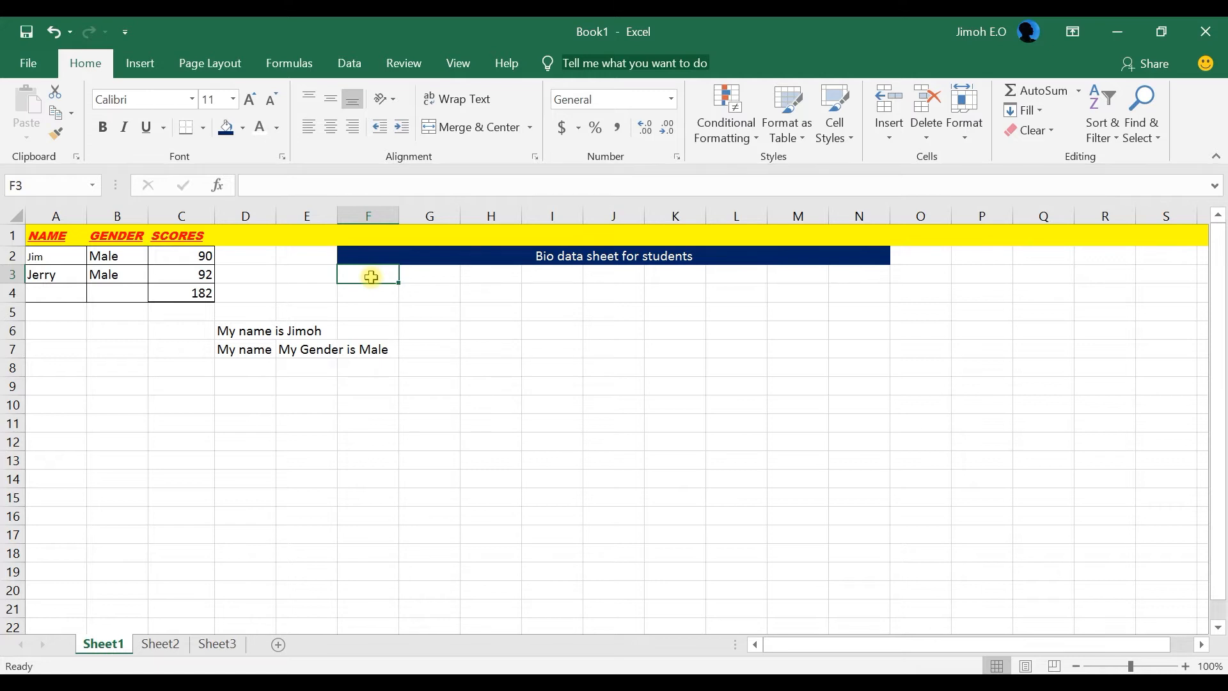
pyautogui.write('nam')
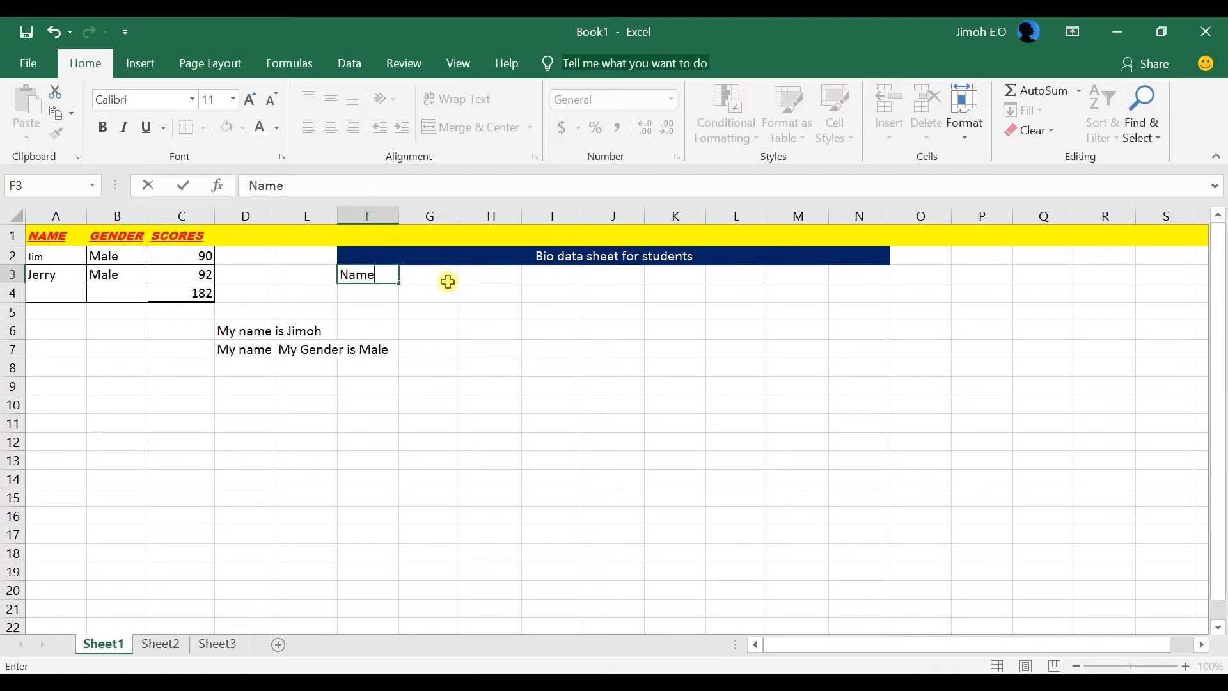
pyautogui.click(447, 281)
pyautogui.write('Gender')
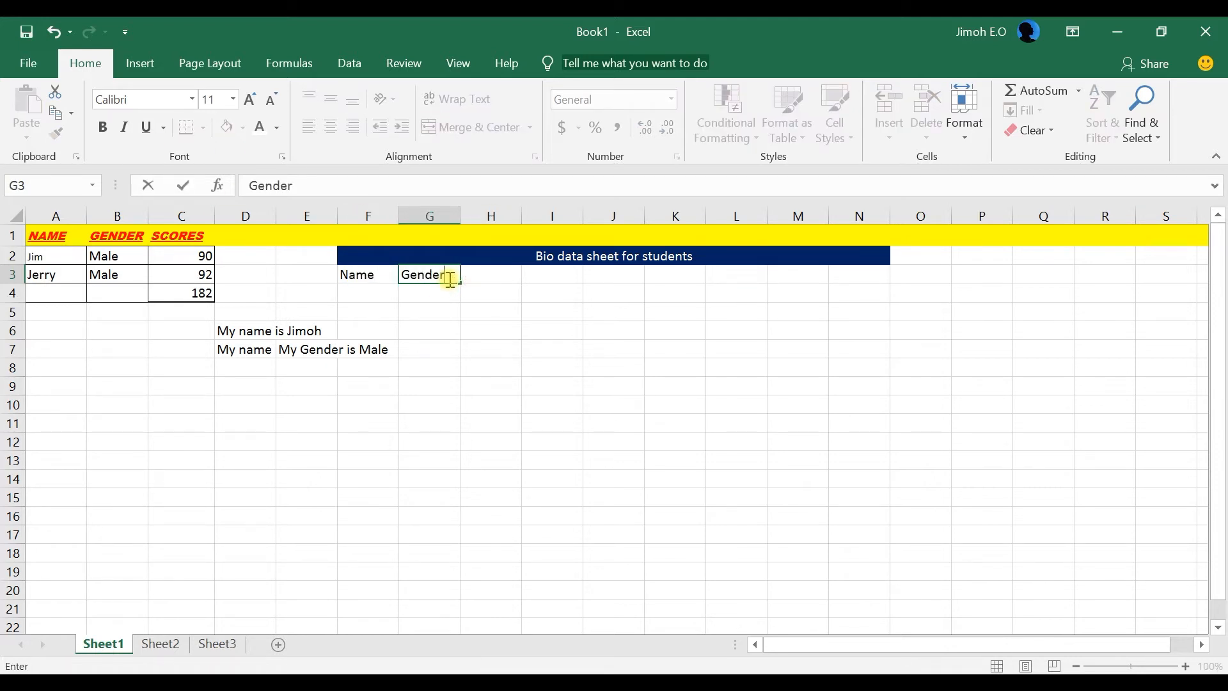
pyautogui.click(495, 279)
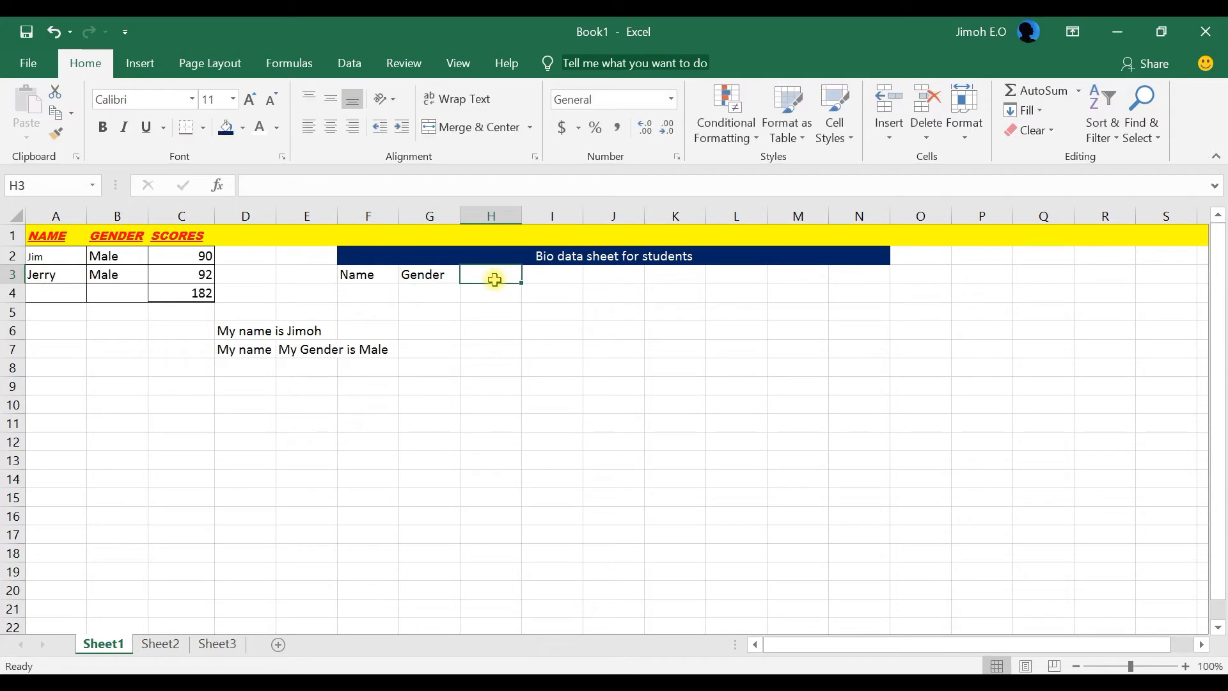
pyautogui.write('Scores')
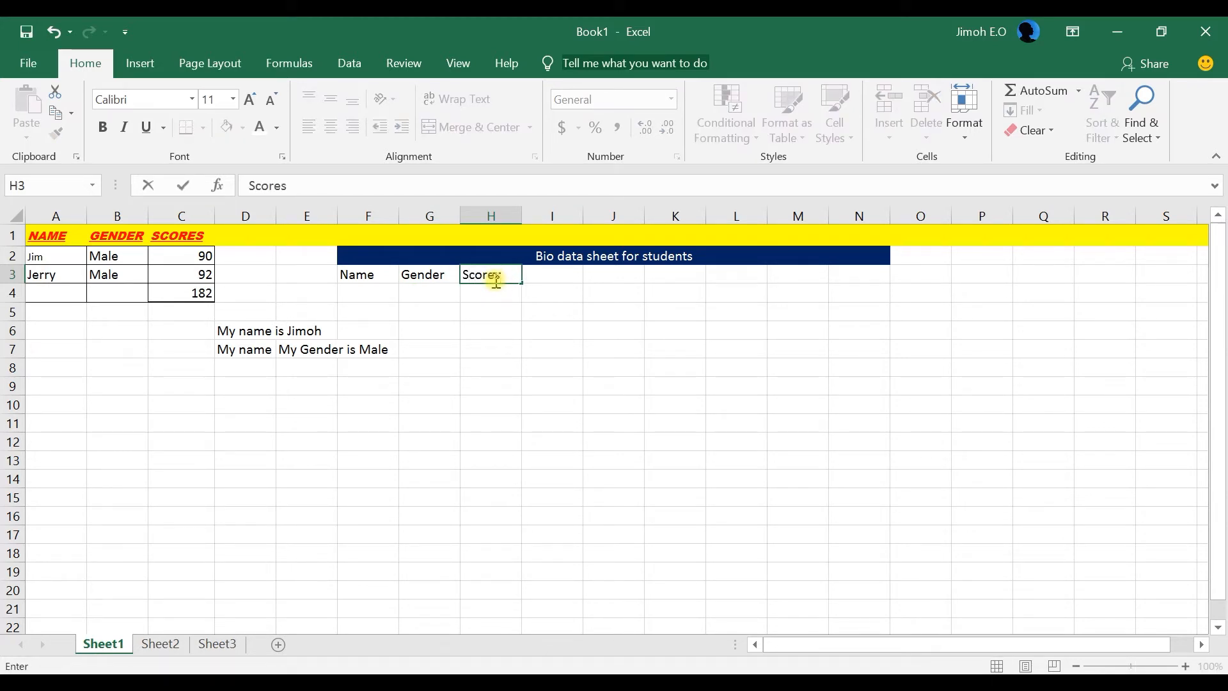
pyautogui.click(558, 277)
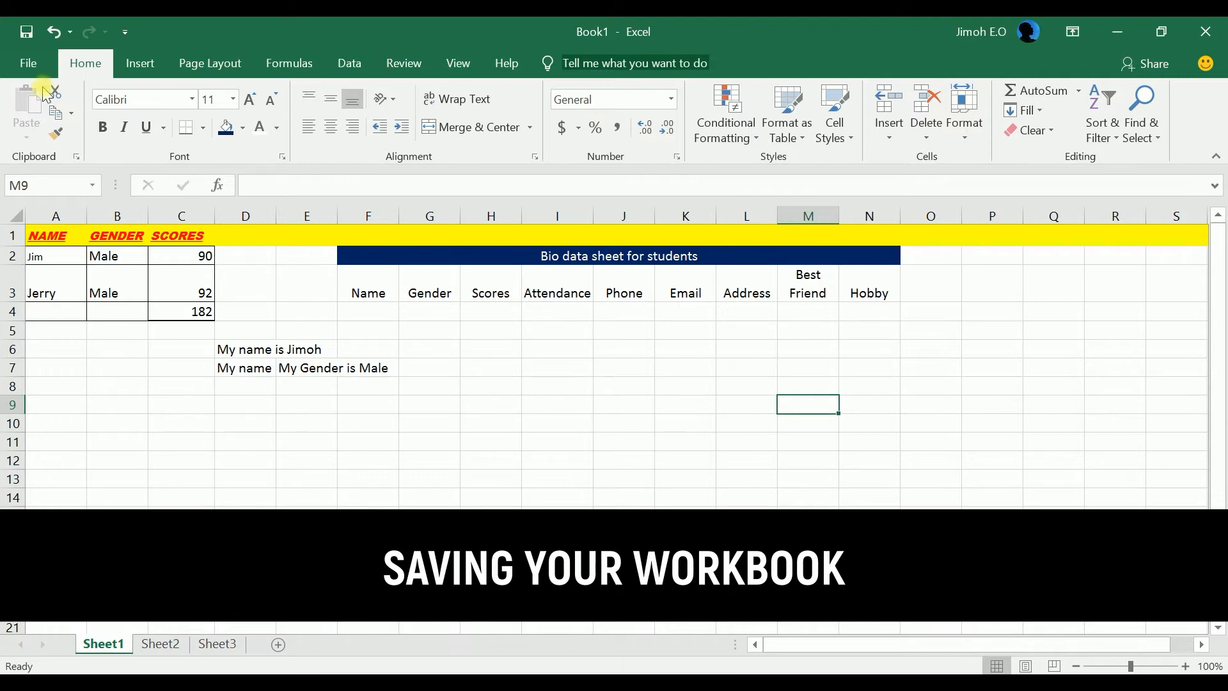
# - Save the workbook as Class01 in Excel Workbook format, in the recently used folder under Old PC > Documents
pyautogui.click(30, 66)
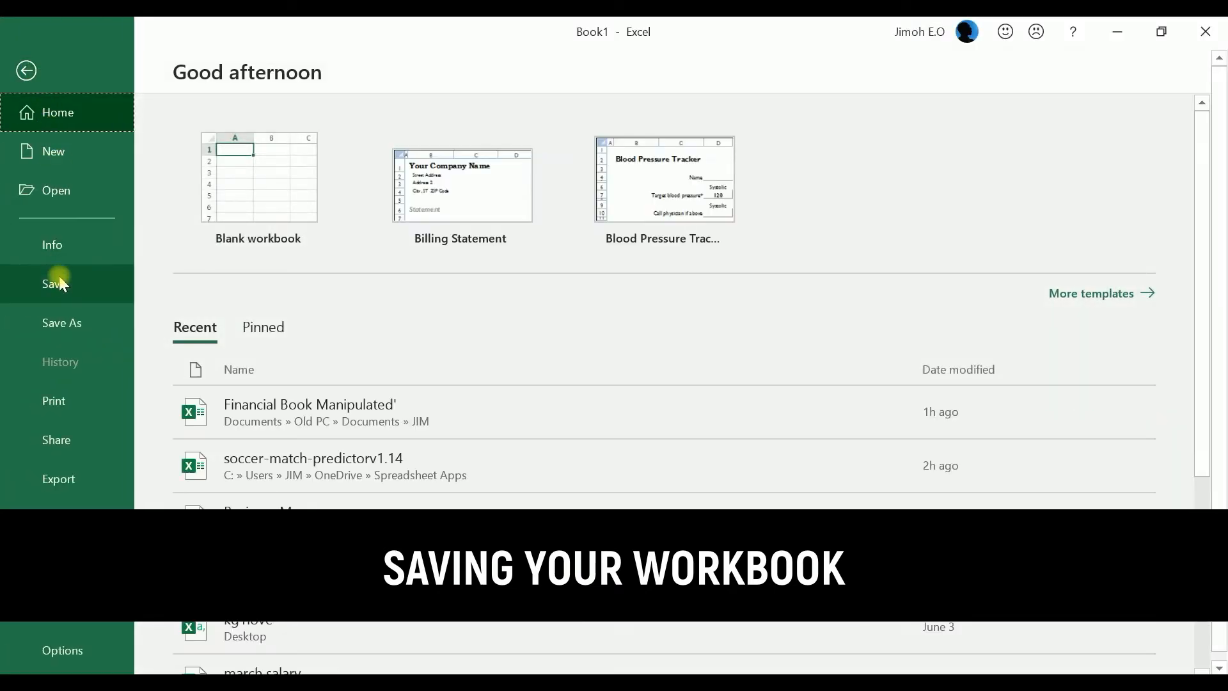
pyautogui.click(27, 71)
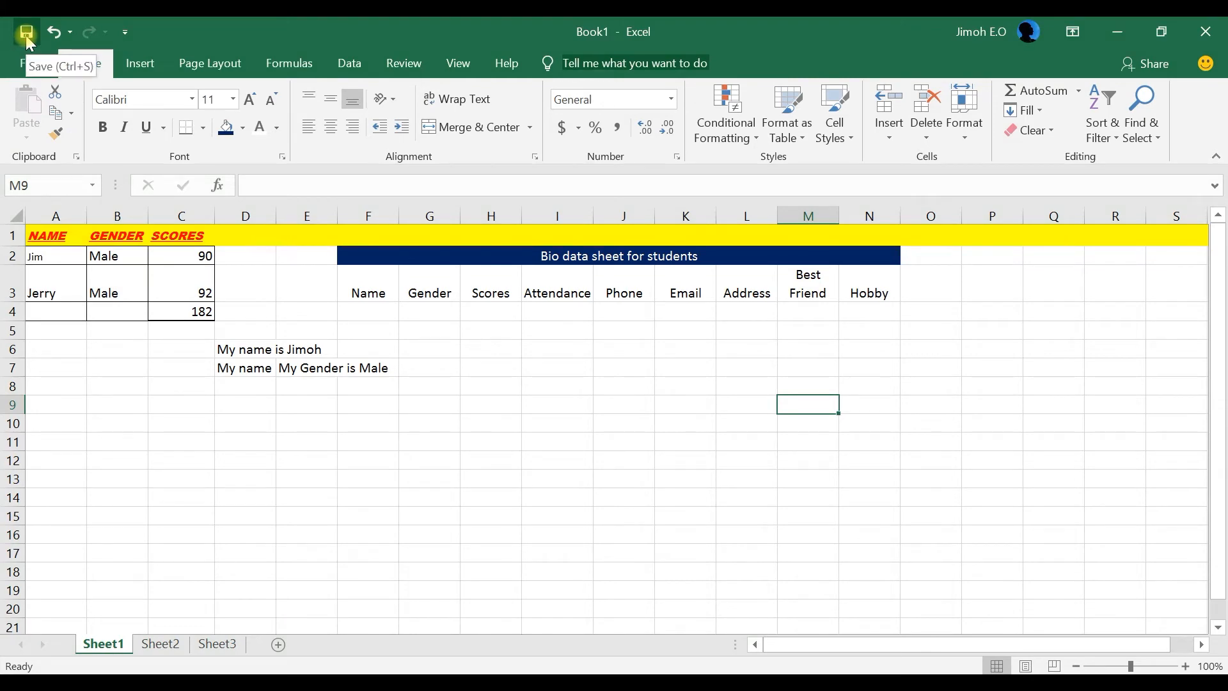
pyautogui.click(26, 36)
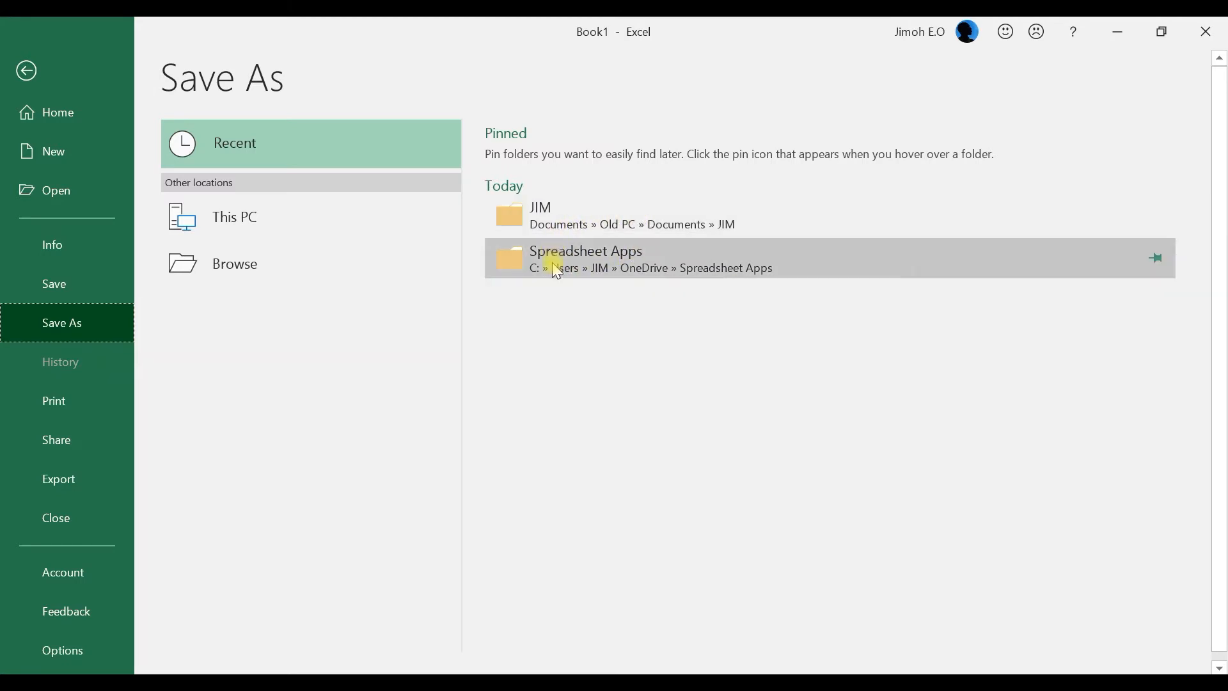
pyautogui.click(621, 223)
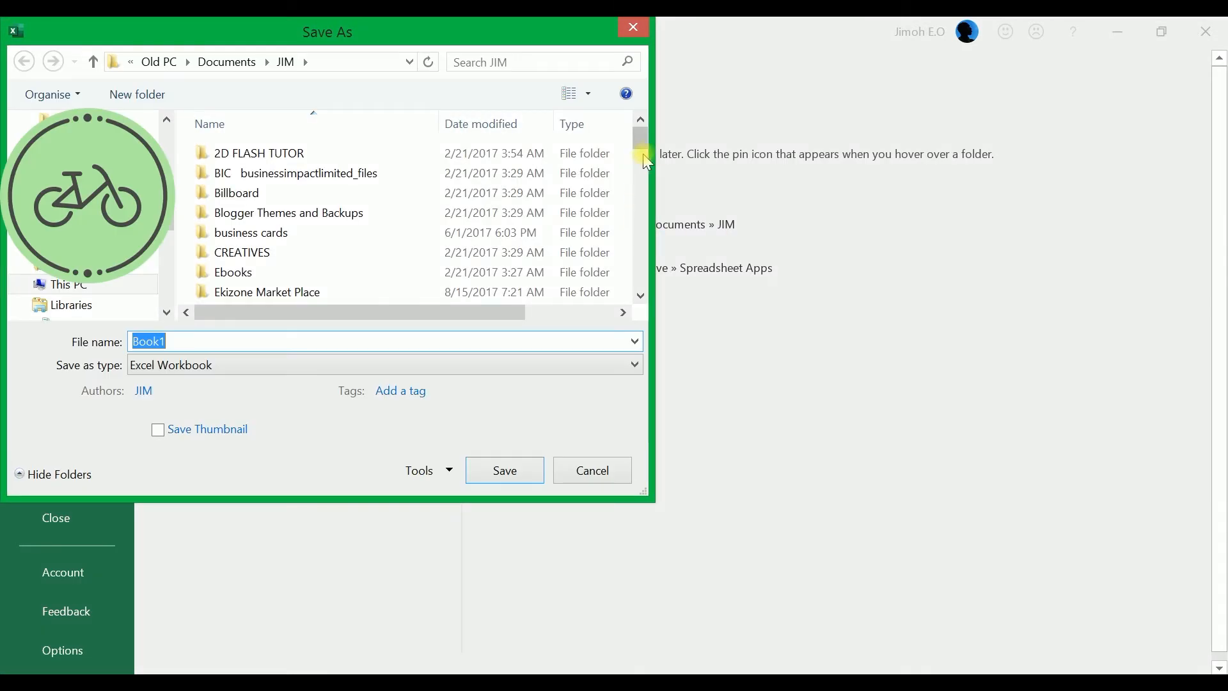
pyautogui.click(642, 138)
pyautogui.moveTo(643, 156); pyautogui.dragTo(646, 163)
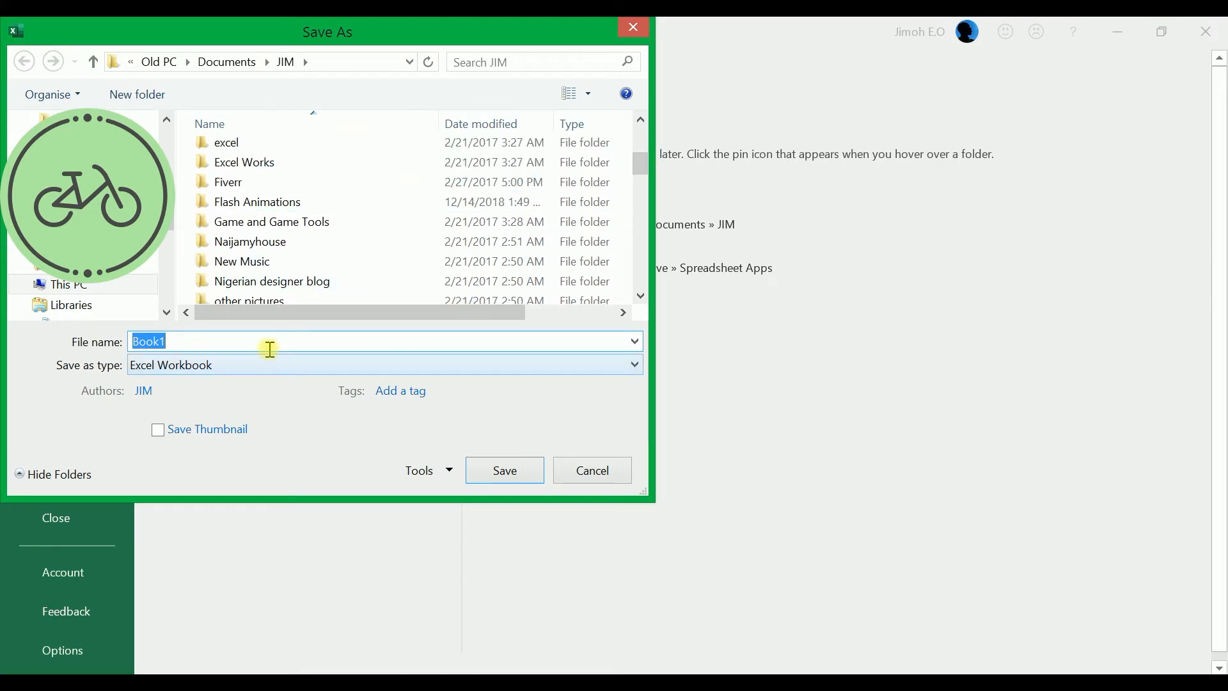
pyautogui.write('Class')
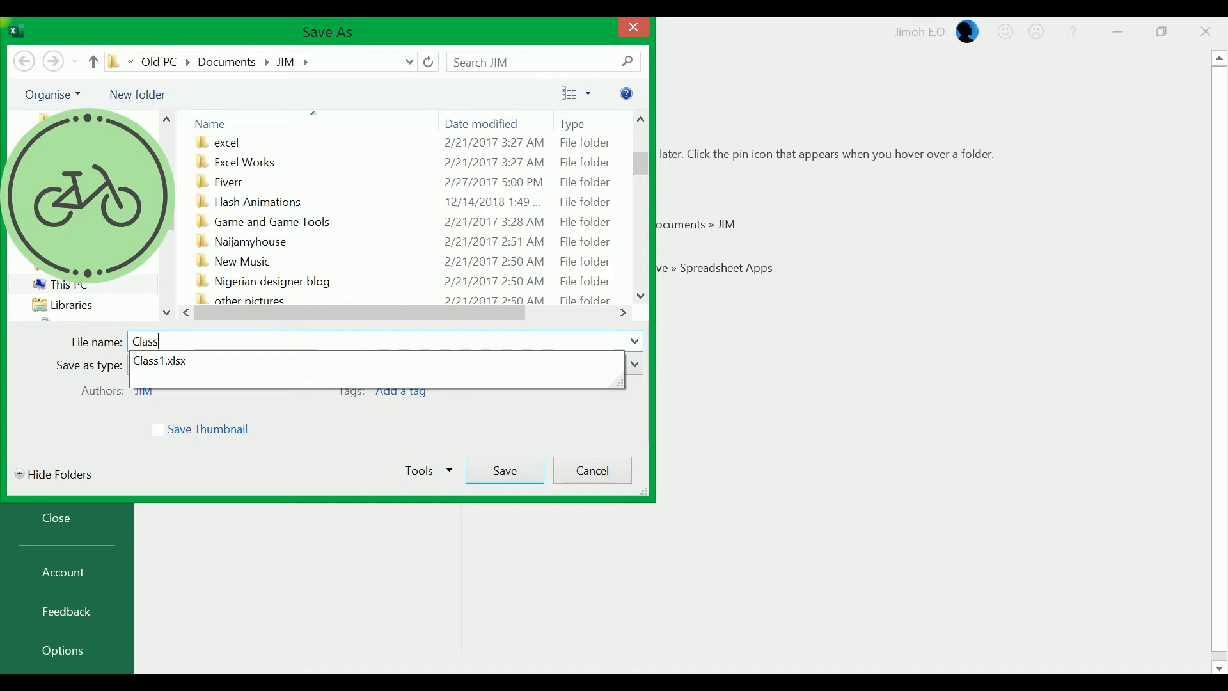
pyautogui.write('01')
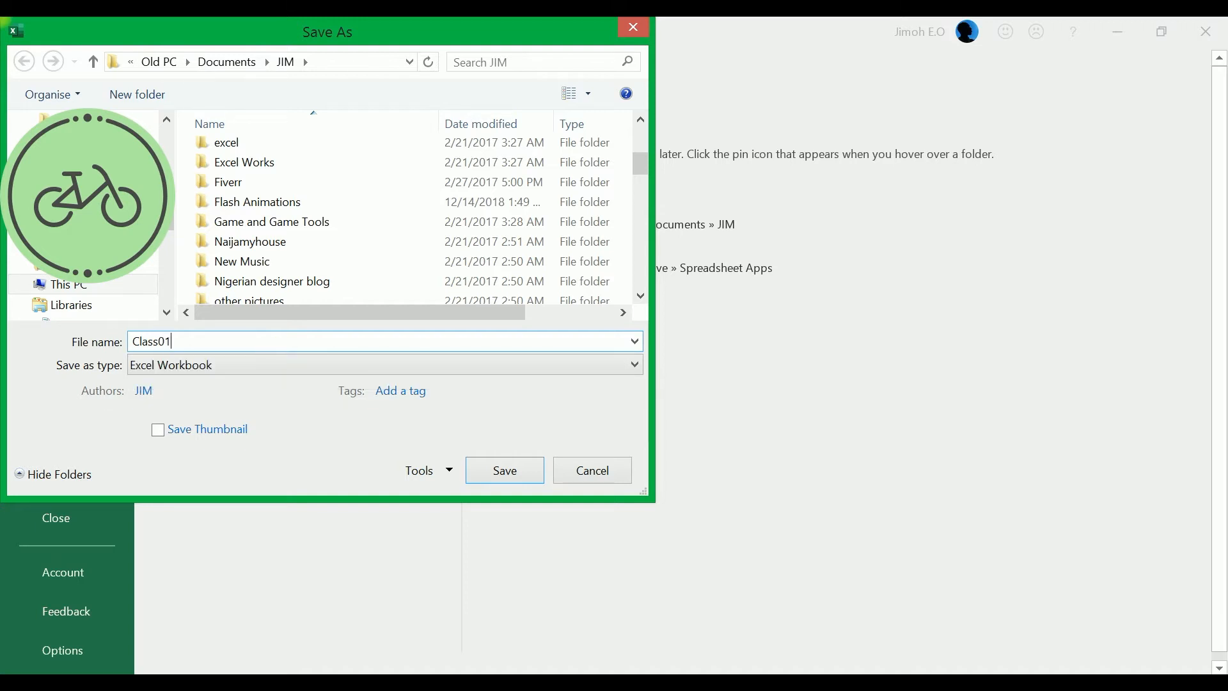
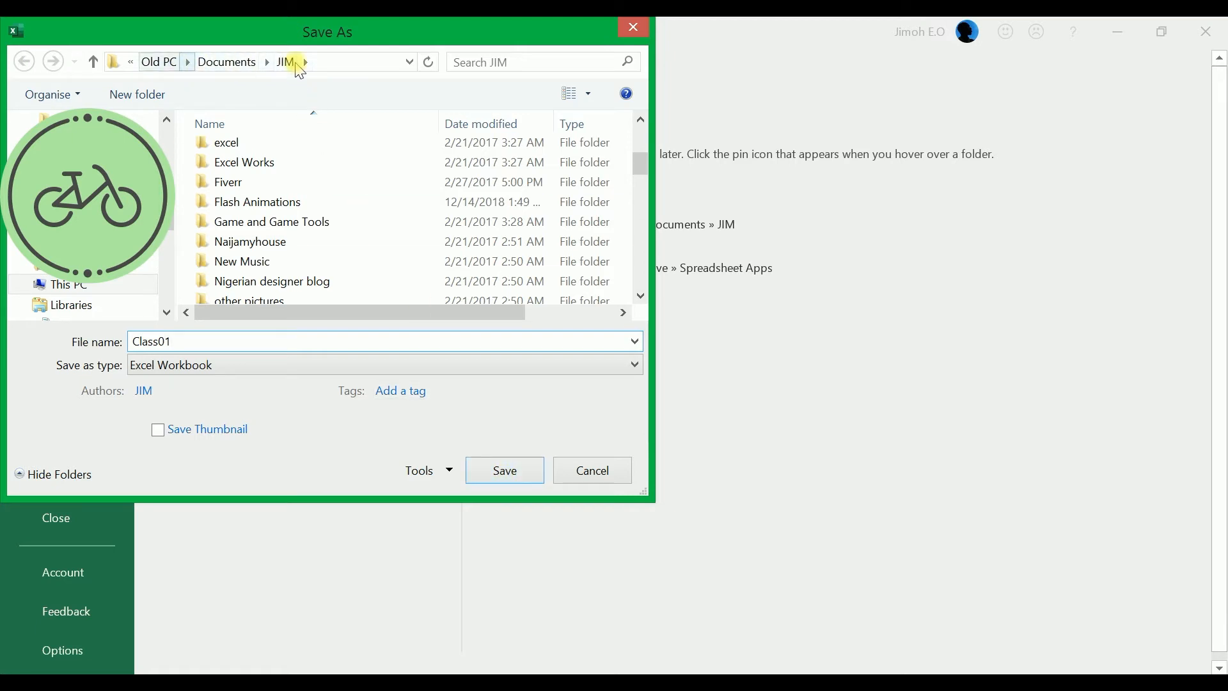
pyautogui.click(501, 467)
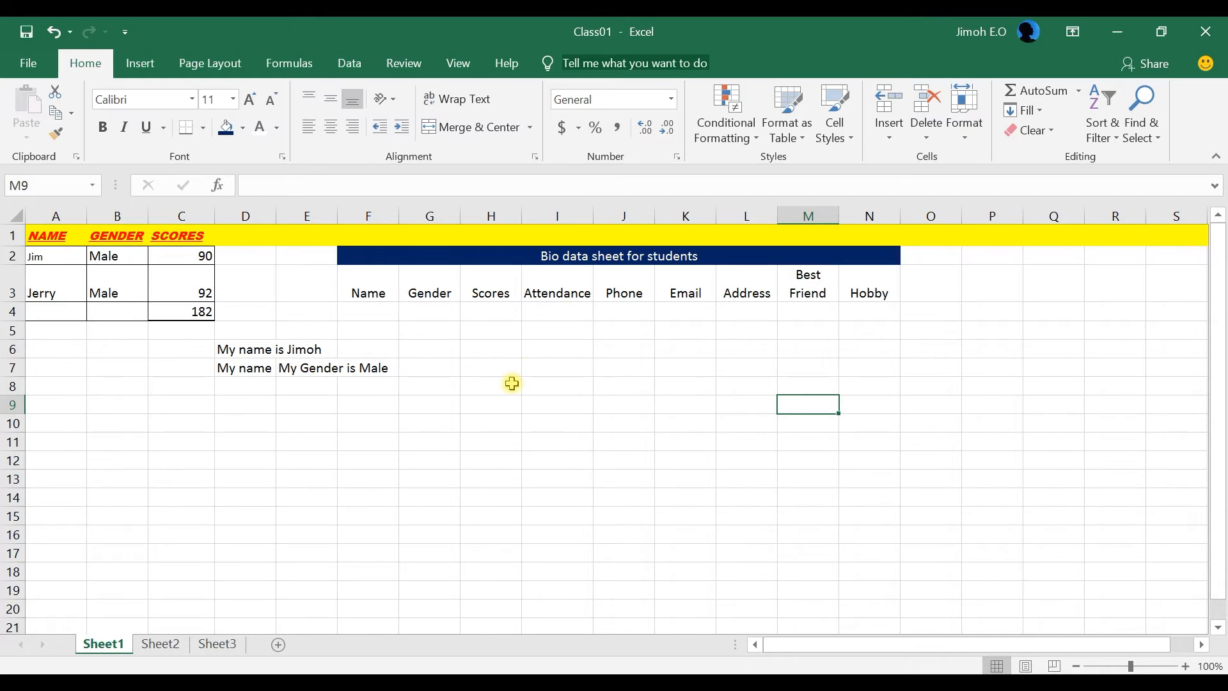
# - Change the first student's score in cell C2 to 95
pyautogui.click(423, 368)
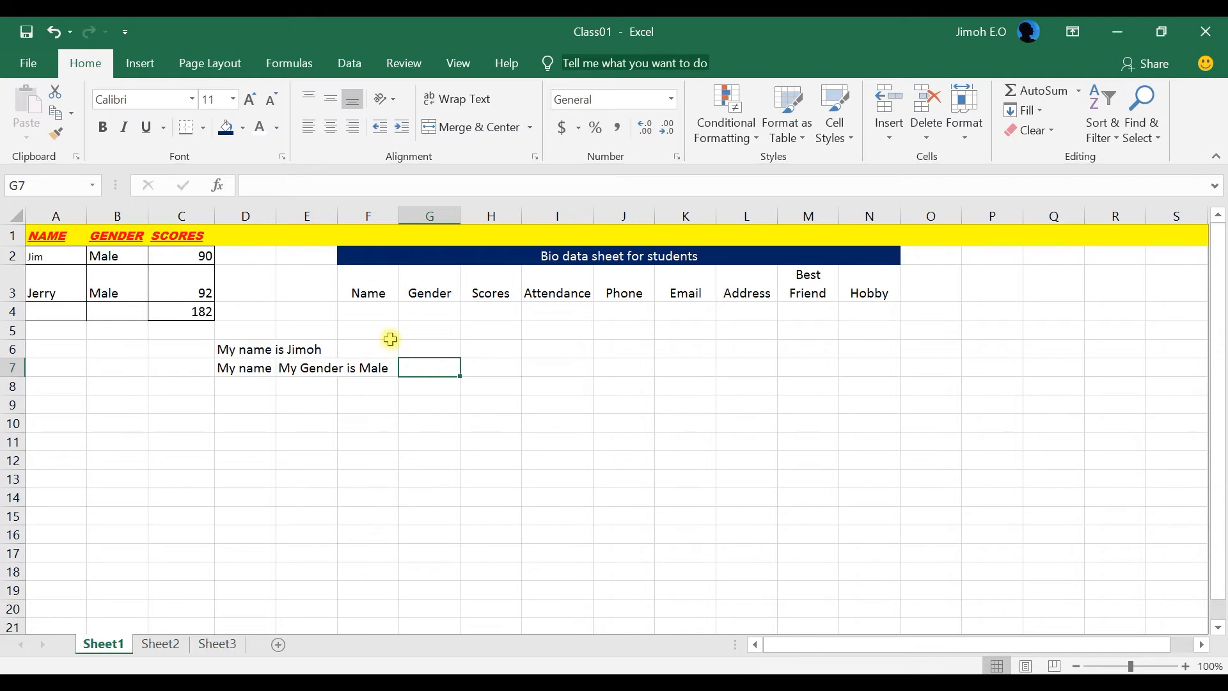
pyautogui.click(375, 310)
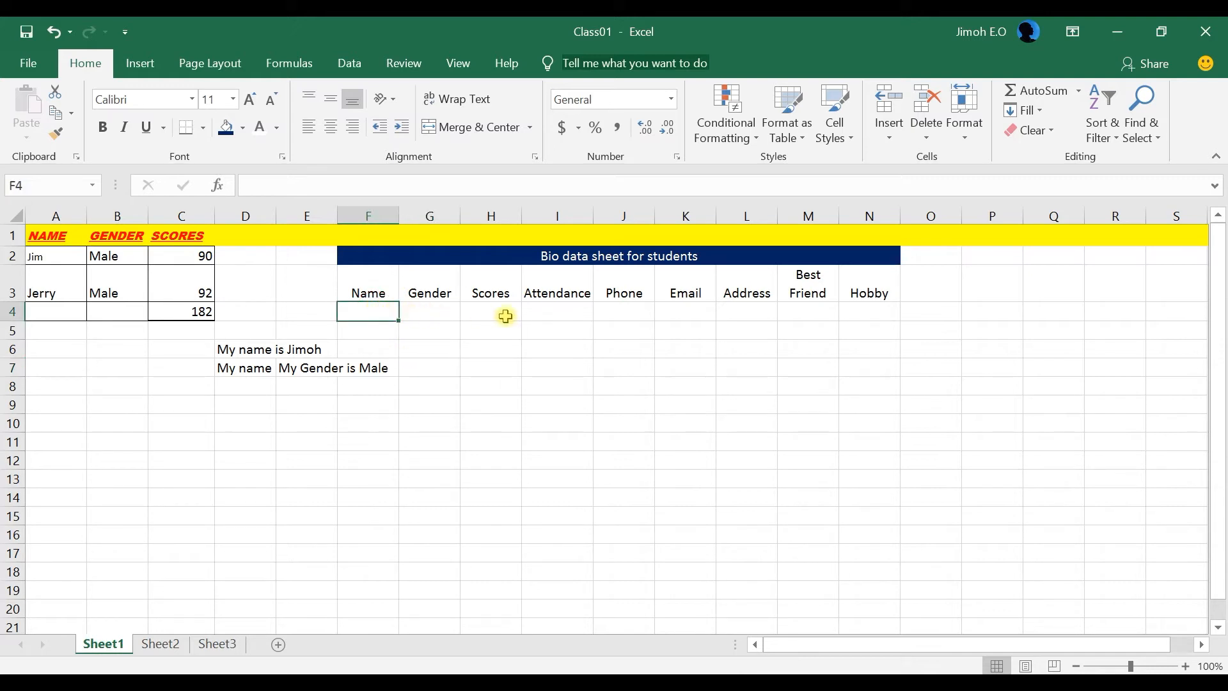
pyautogui.click(201, 256)
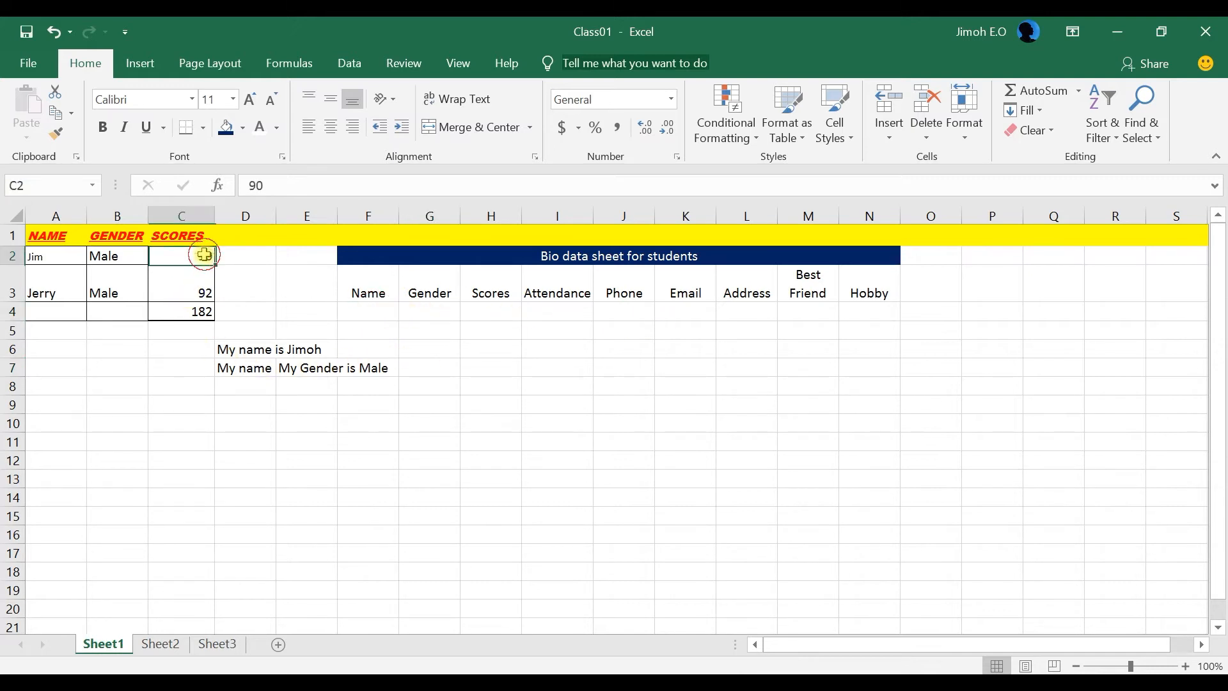
pyautogui.write('95')
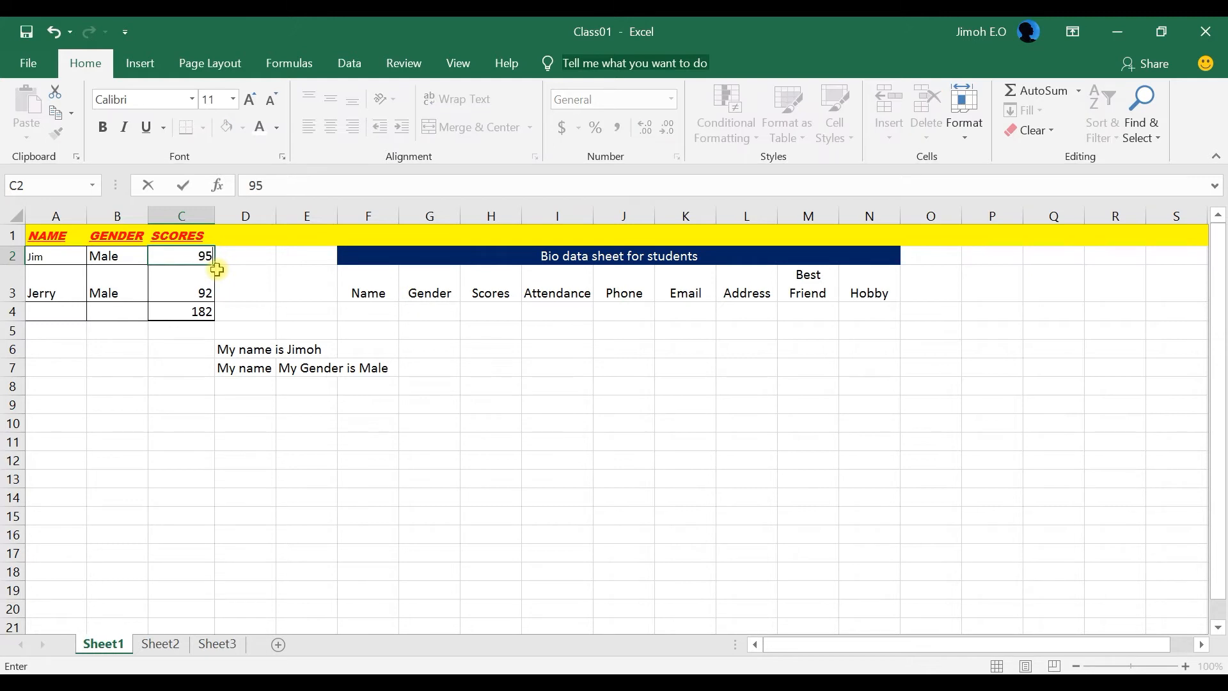
pyautogui.click(250, 274)
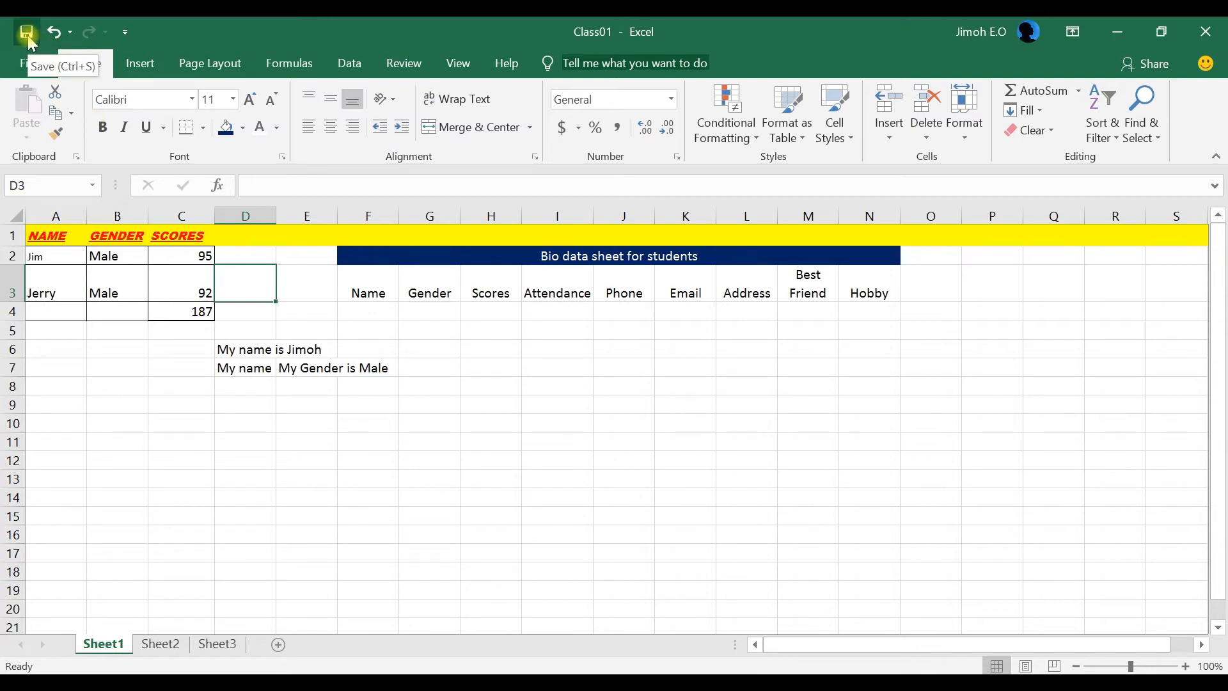
# - Save the current changes to the Class01 workbook
pyautogui.click(28, 62)
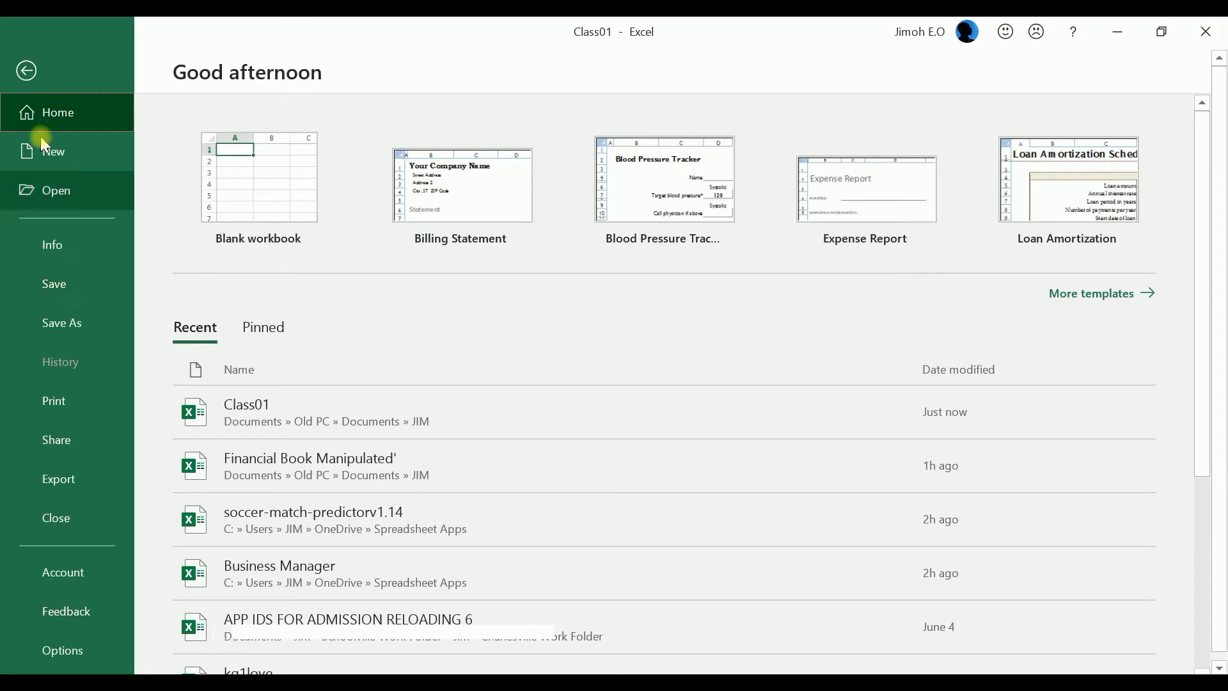
pyautogui.click(26, 71)
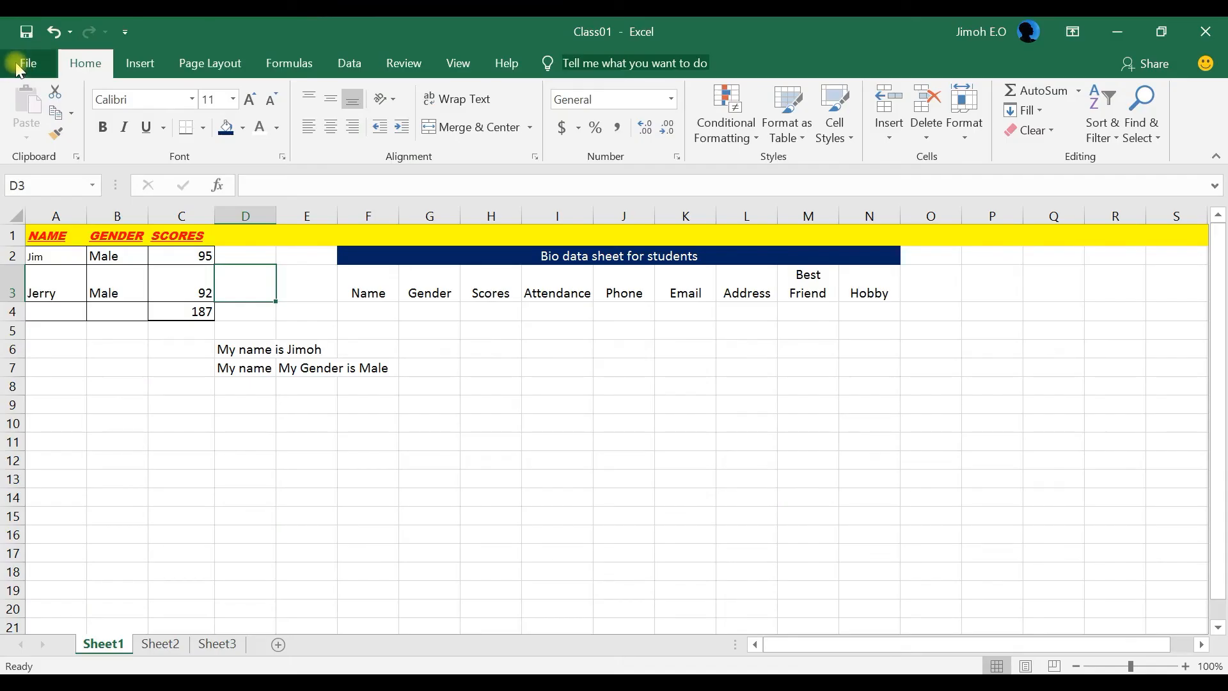
pyautogui.click(29, 32)
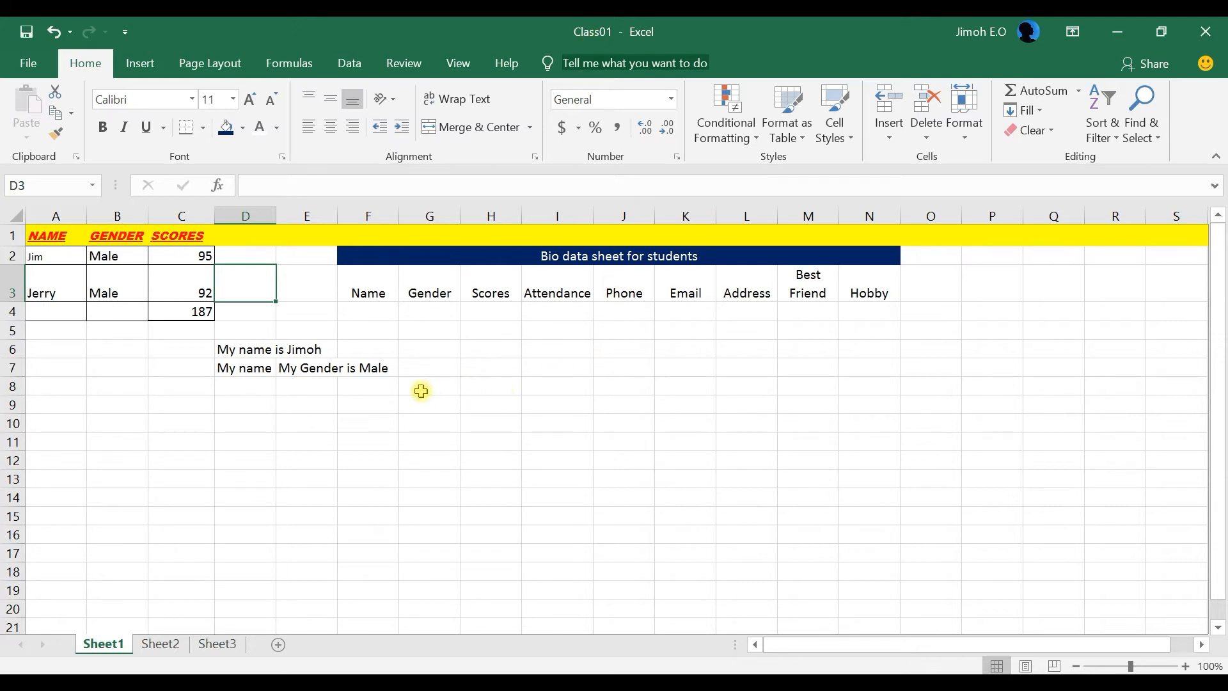
# - Change the first student's score in cell C2 to 100
pyautogui.click(204, 256)
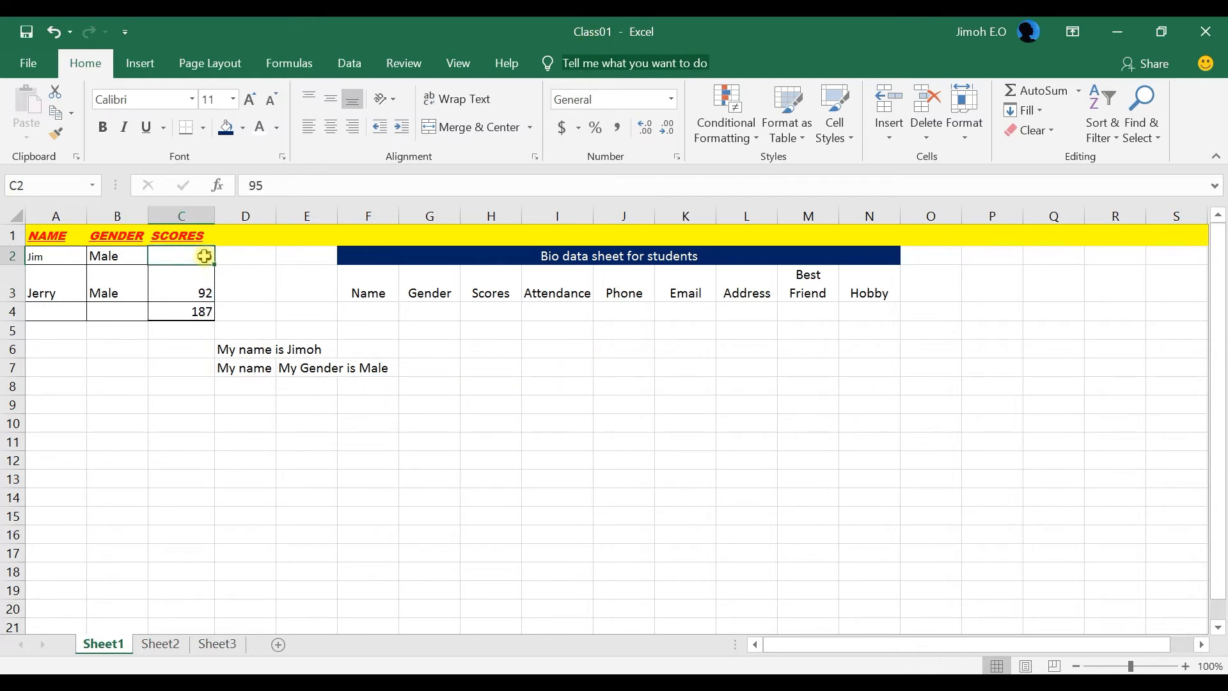
pyautogui.write('100')
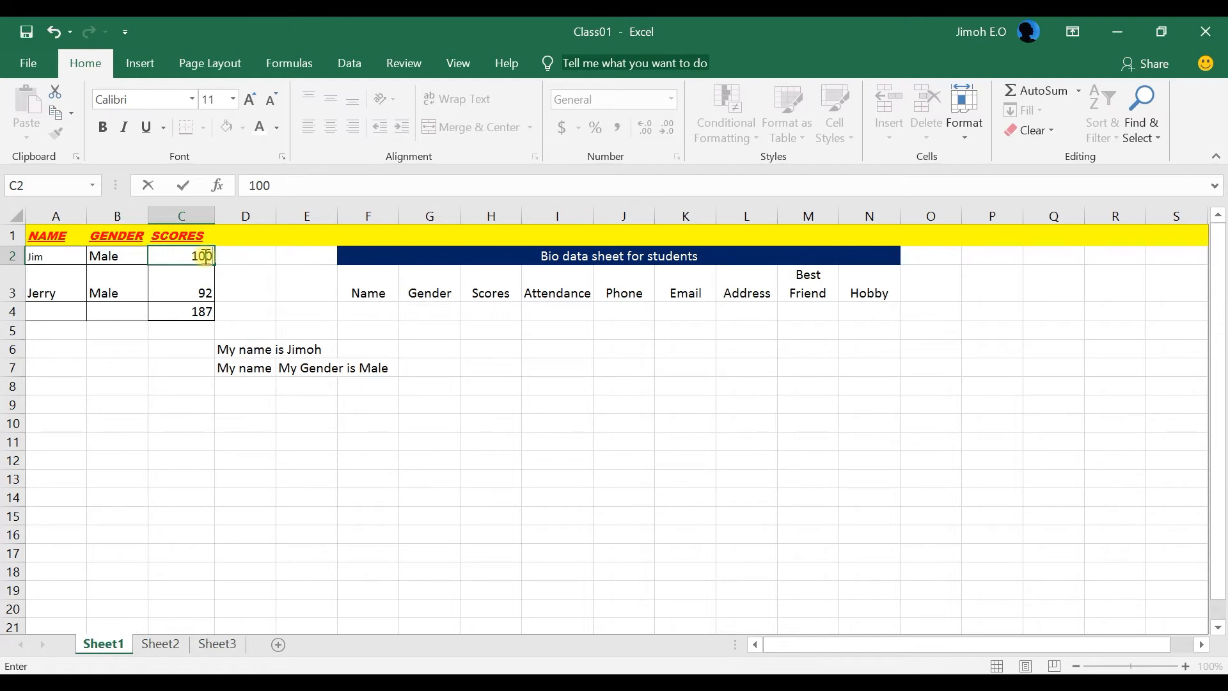
pyautogui.click(263, 289)
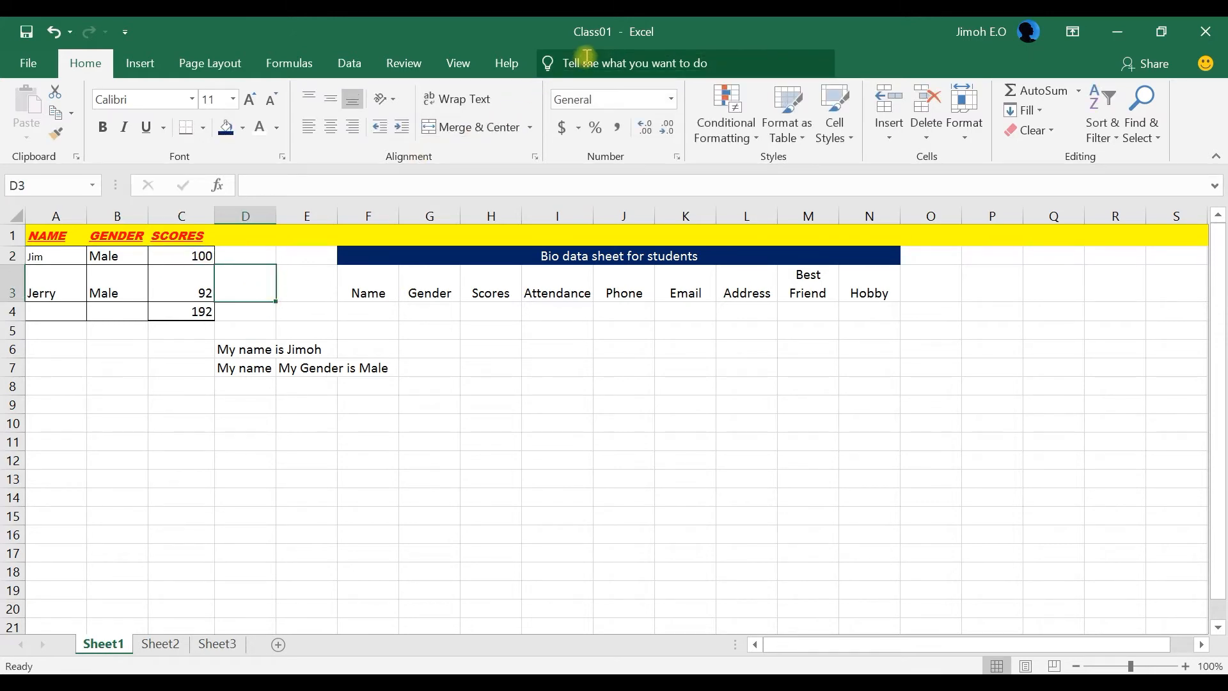
# - Save a copy of the workbook as Class01Edited in Excel Workbook format, in the same folder as Class01 under Old PC > Documents
pyautogui.click(38, 64)
pyautogui.click(32, 66)
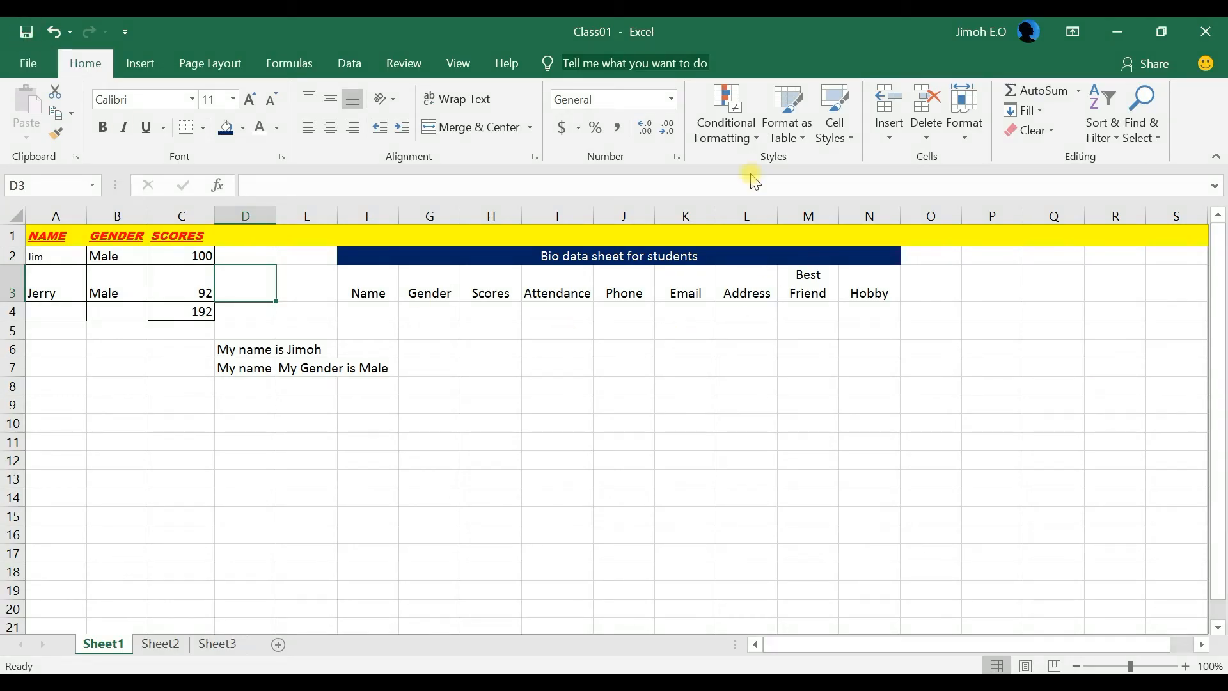
pyautogui.click(37, 63)
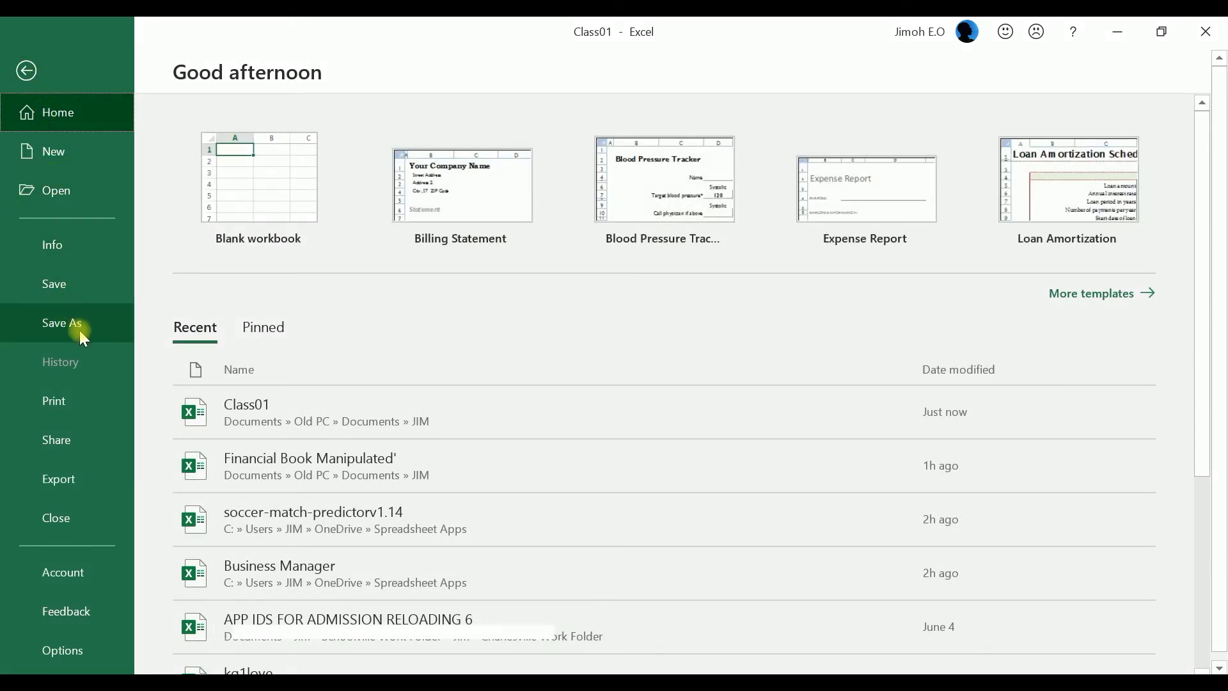
pyautogui.click(79, 325)
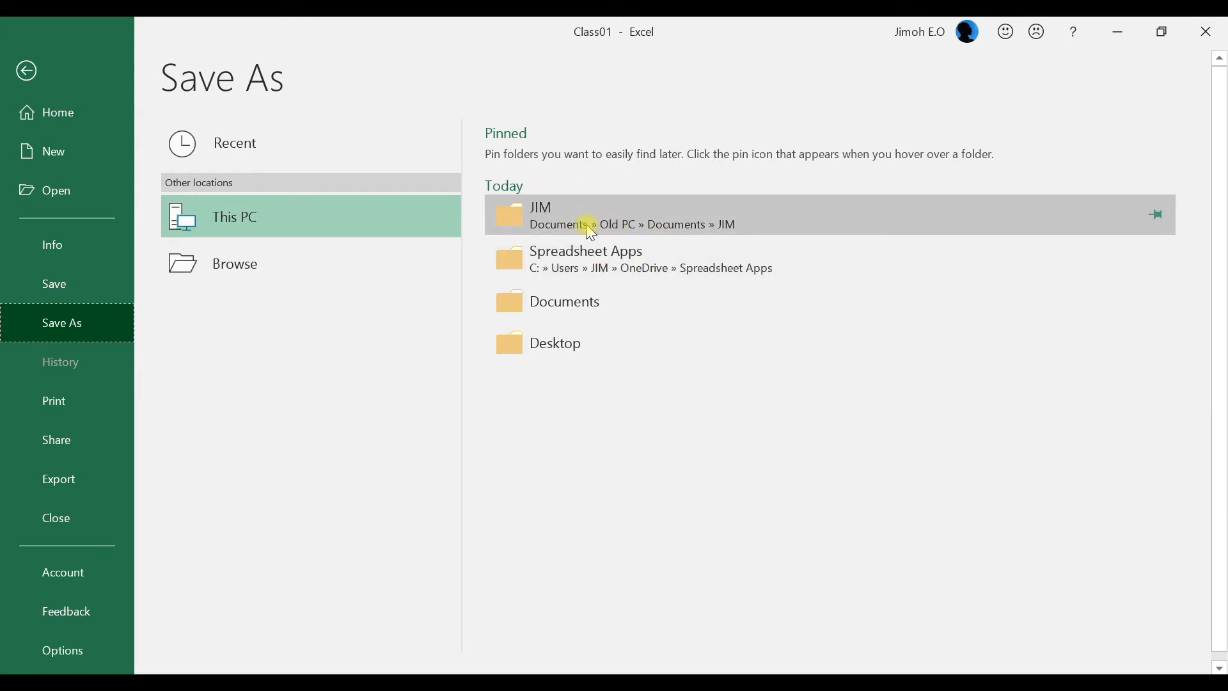
pyautogui.click(601, 216)
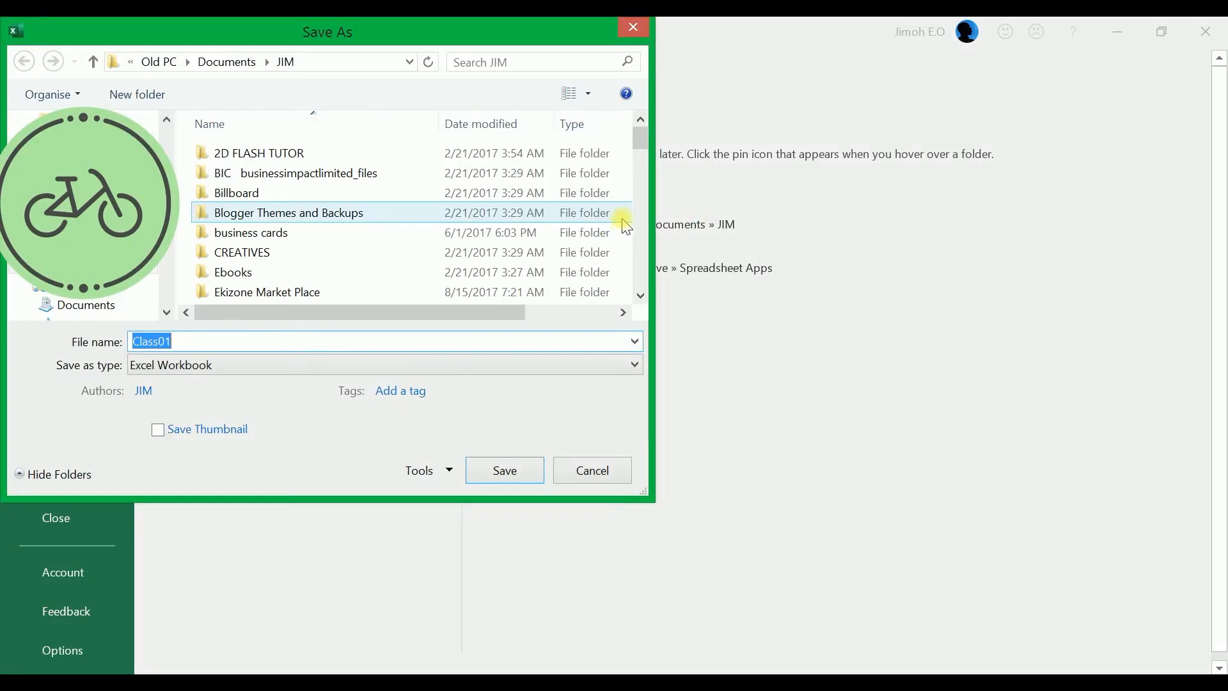
pyautogui.moveTo(642, 142); pyautogui.dragTo(643, 165)
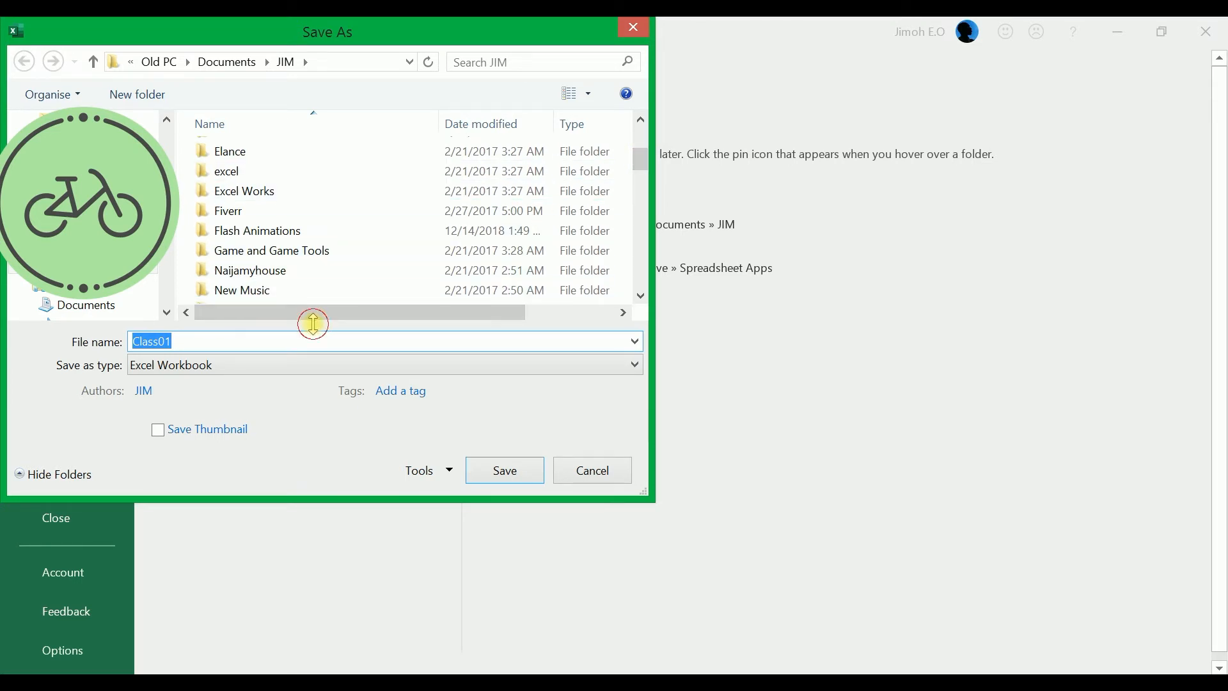
pyautogui.click(273, 335)
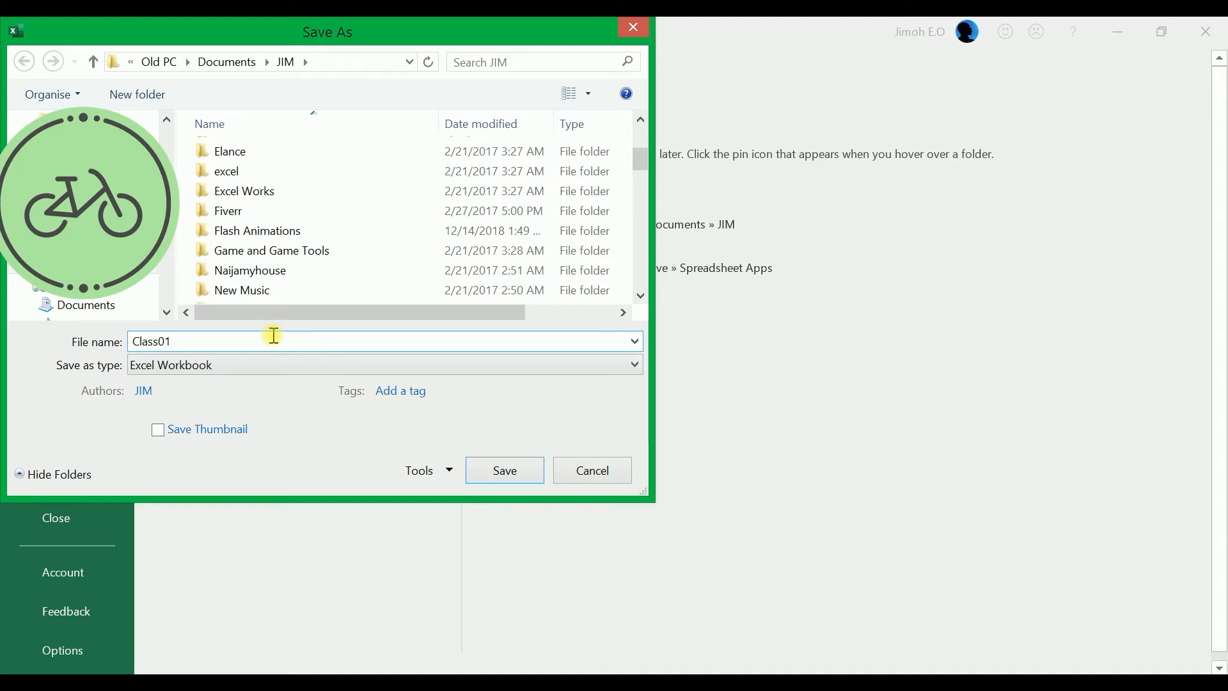
pyautogui.write('Edited')
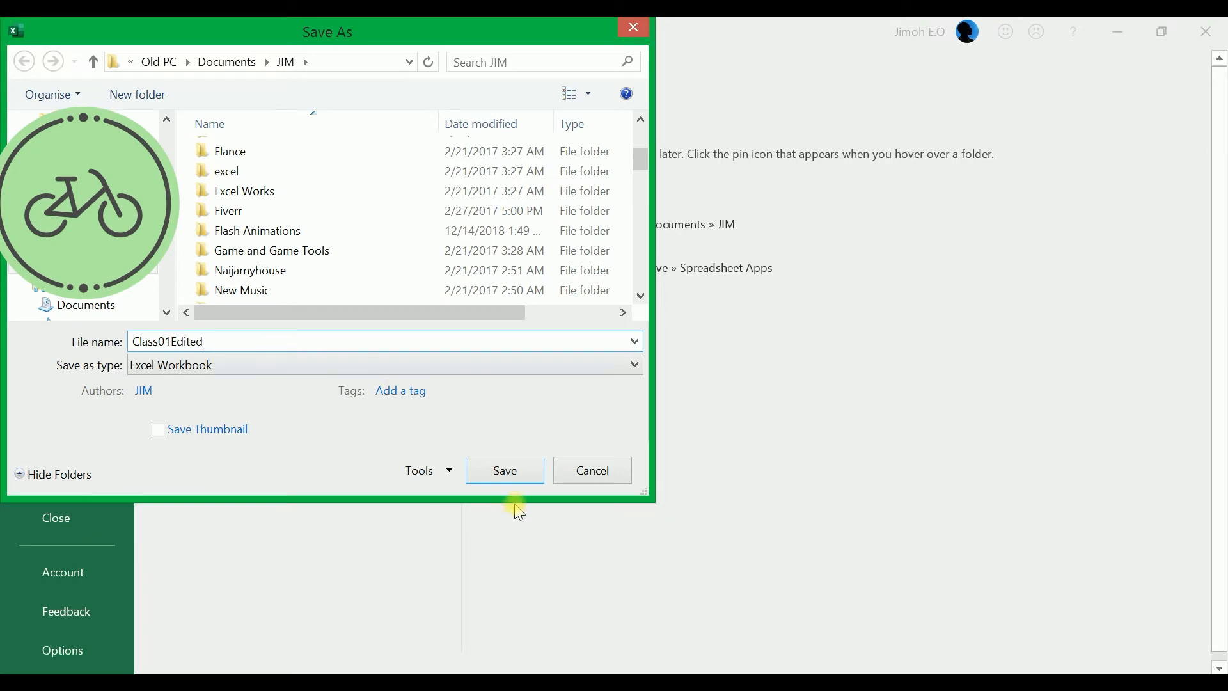
pyautogui.click(521, 473)
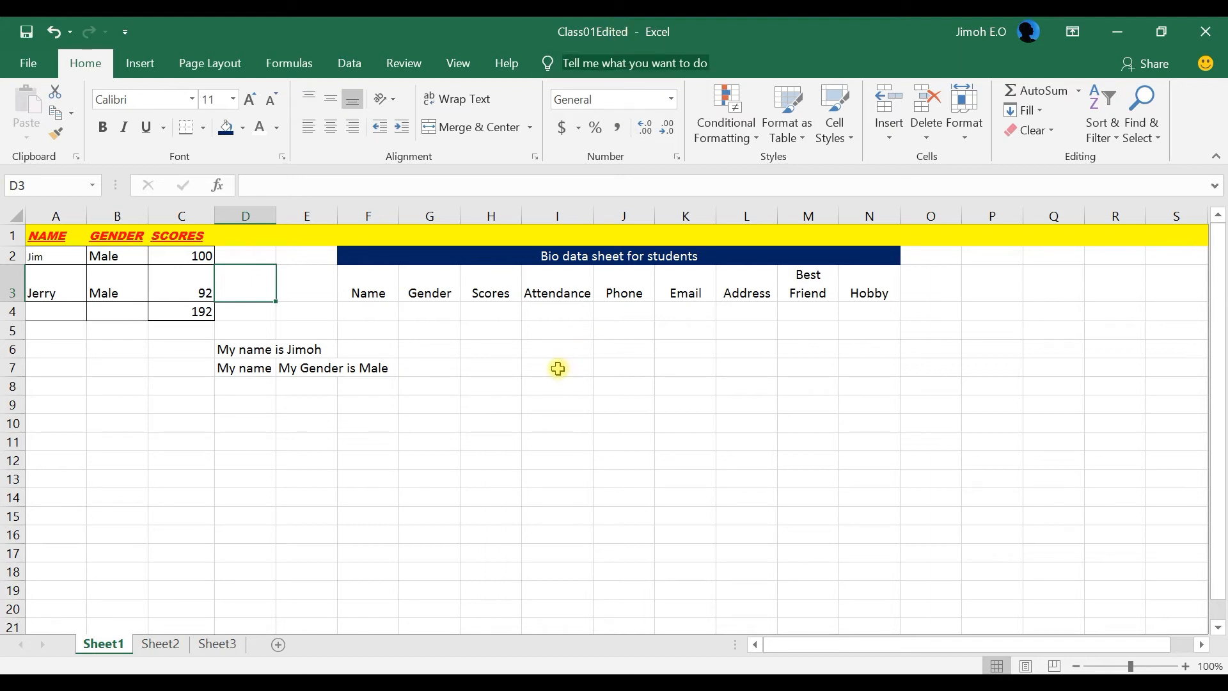
# - Open the Financial Book Manipulated' workbook from the recently used workbooks
pyautogui.click(371, 403)
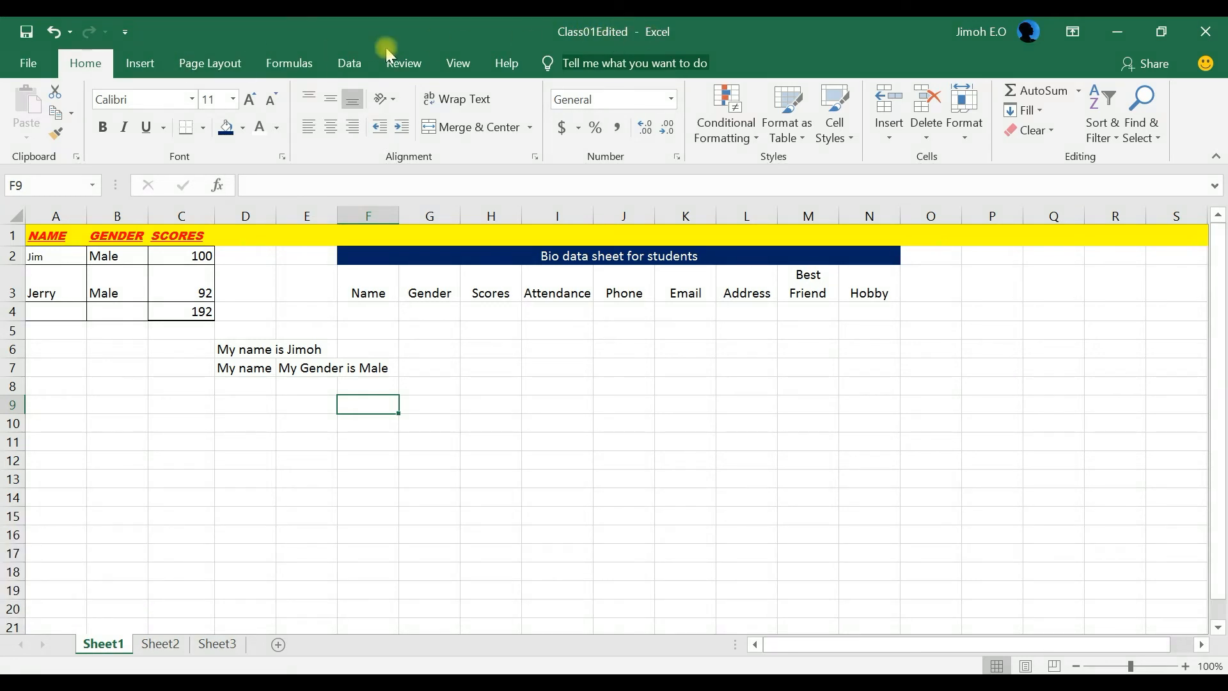
pyautogui.click(26, 63)
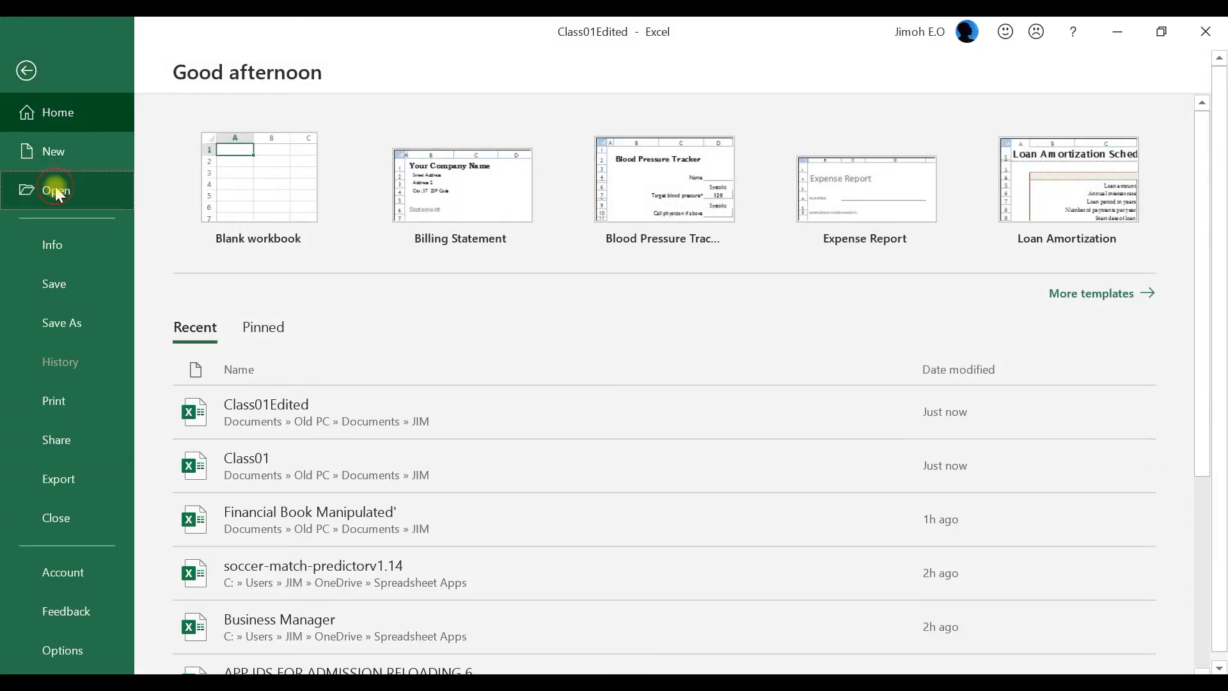
pyautogui.click(78, 191)
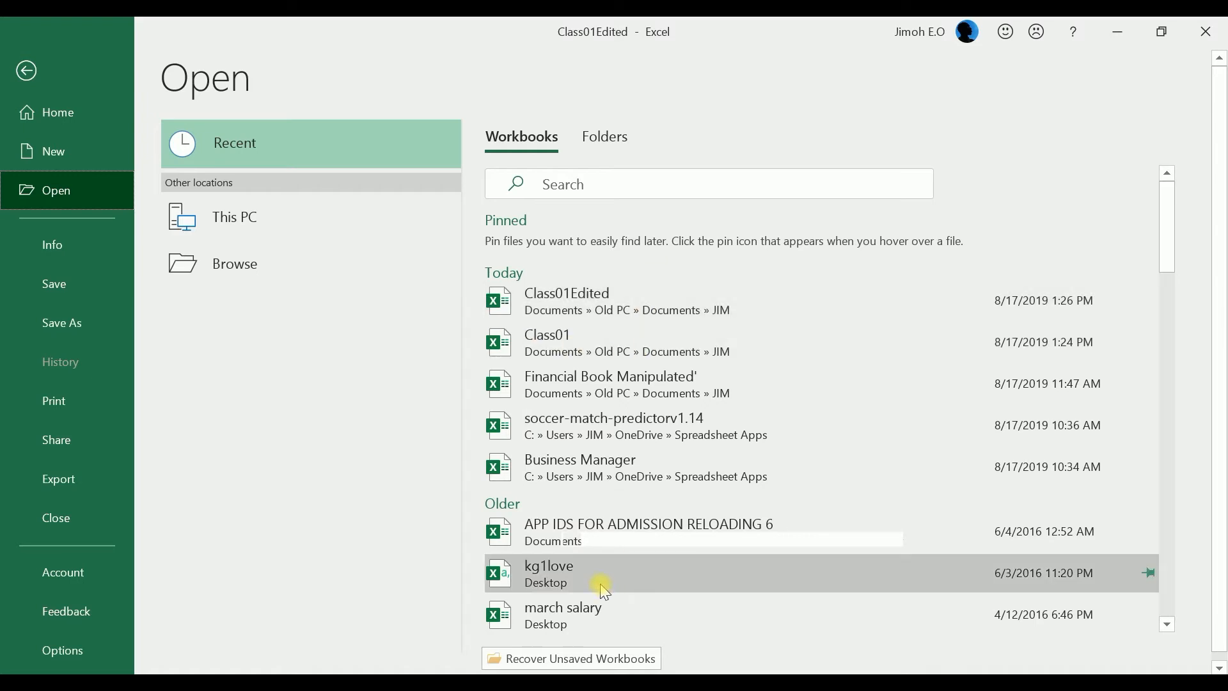
pyautogui.click(243, 271)
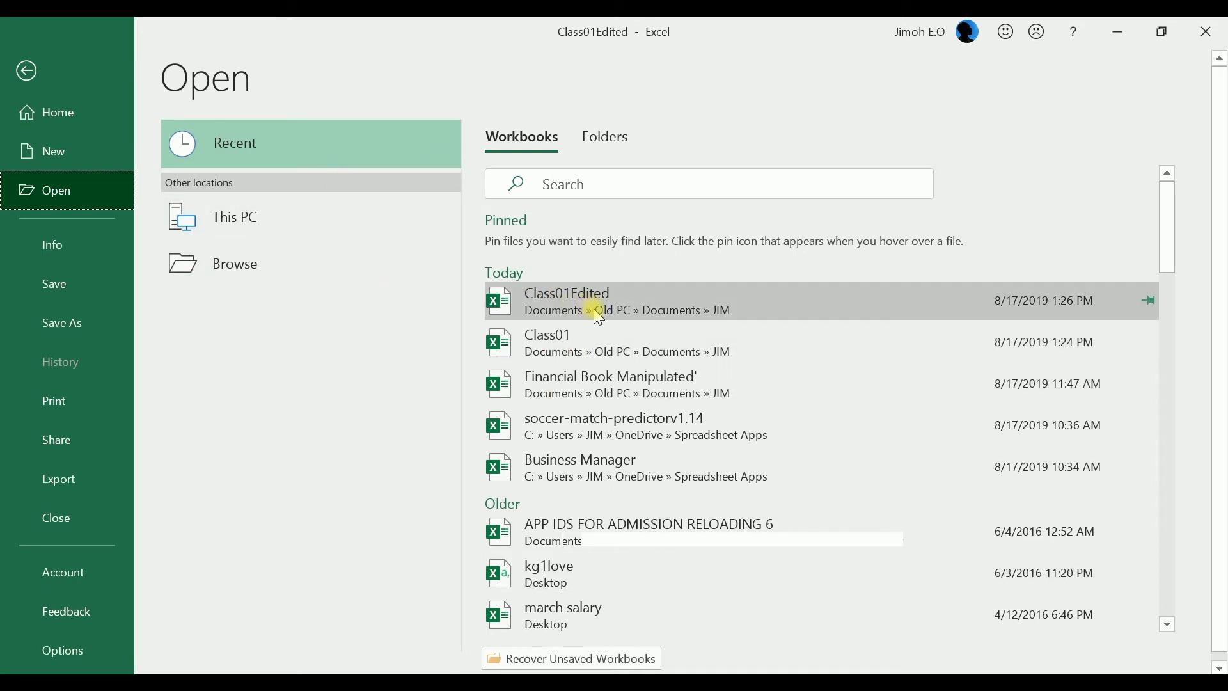
pyautogui.click(613, 391)
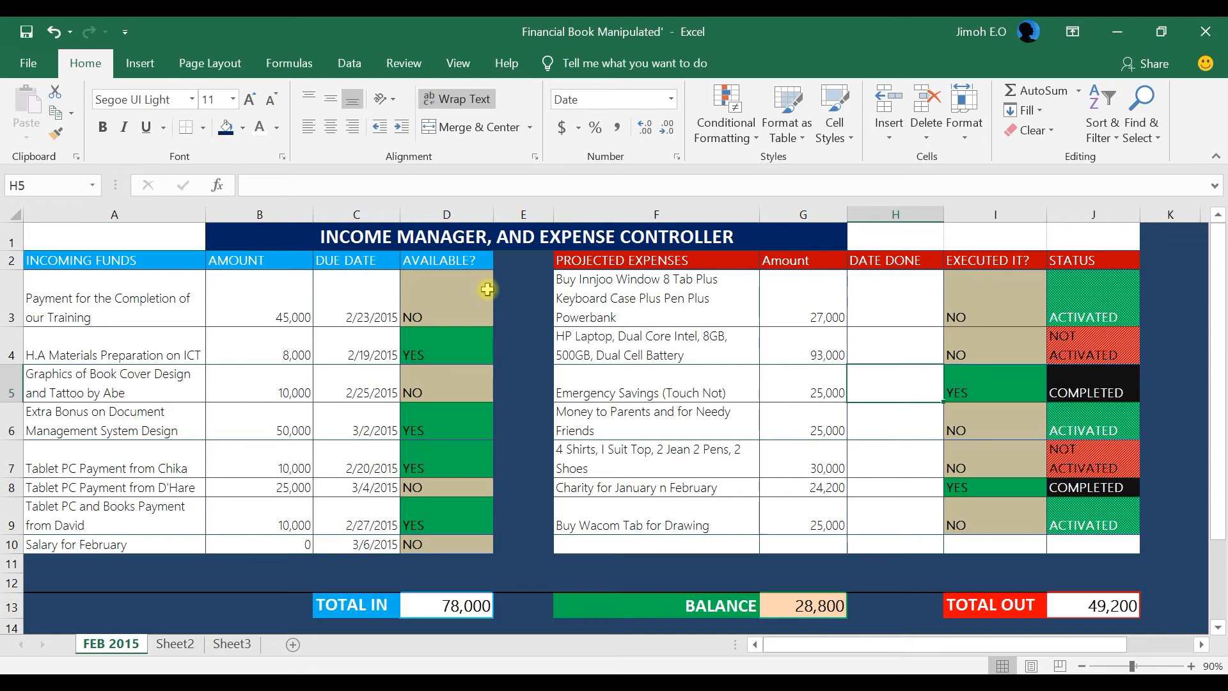
# - Set the availability of the training completion payment in cell D3 to YES
pyautogui.click(465, 314)
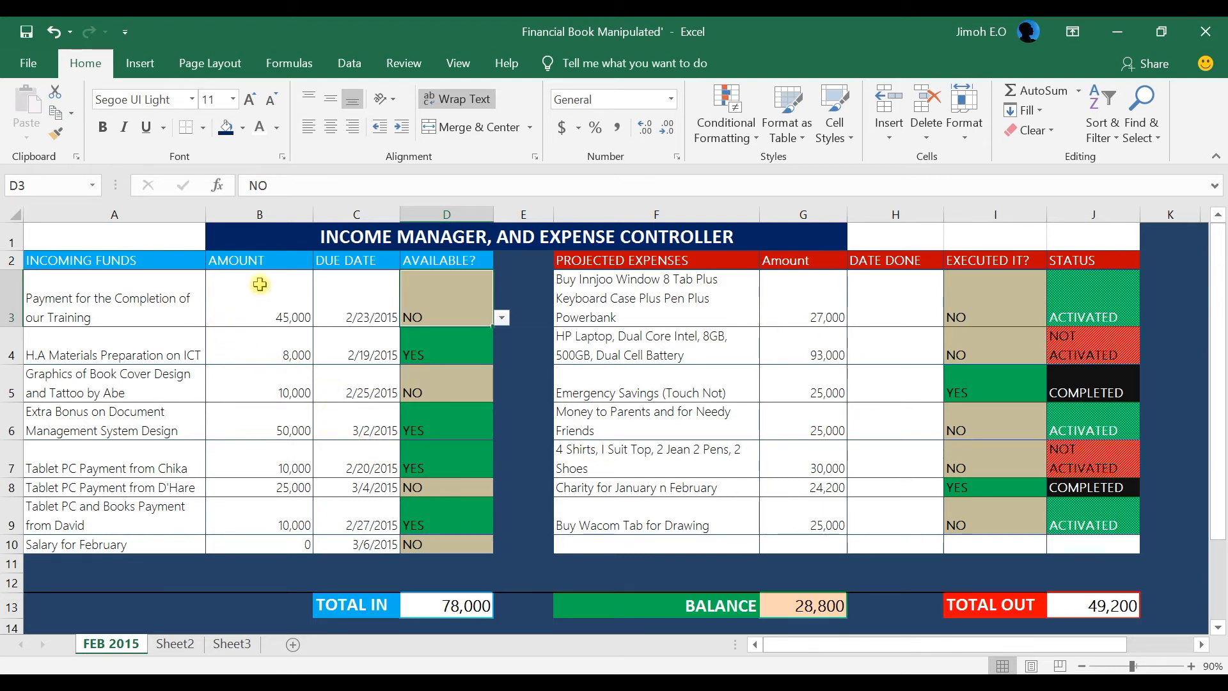
pyautogui.click(295, 306)
pyautogui.click(436, 303)
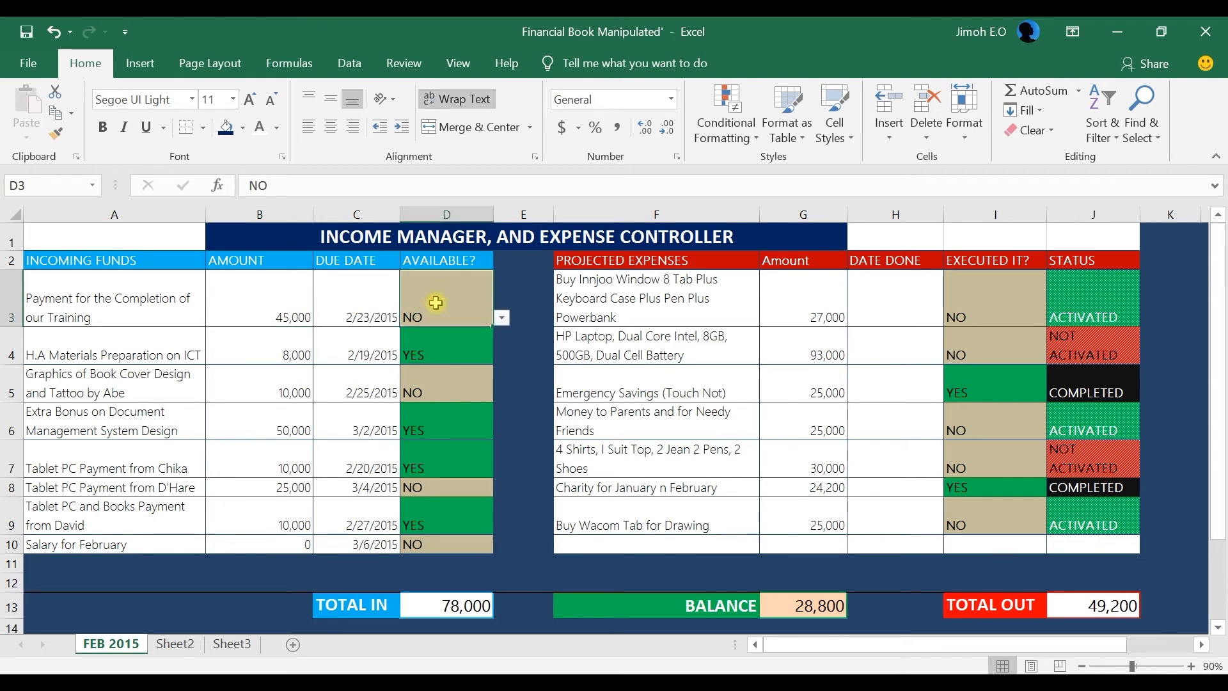
pyautogui.click(503, 318)
pyautogui.click(436, 335)
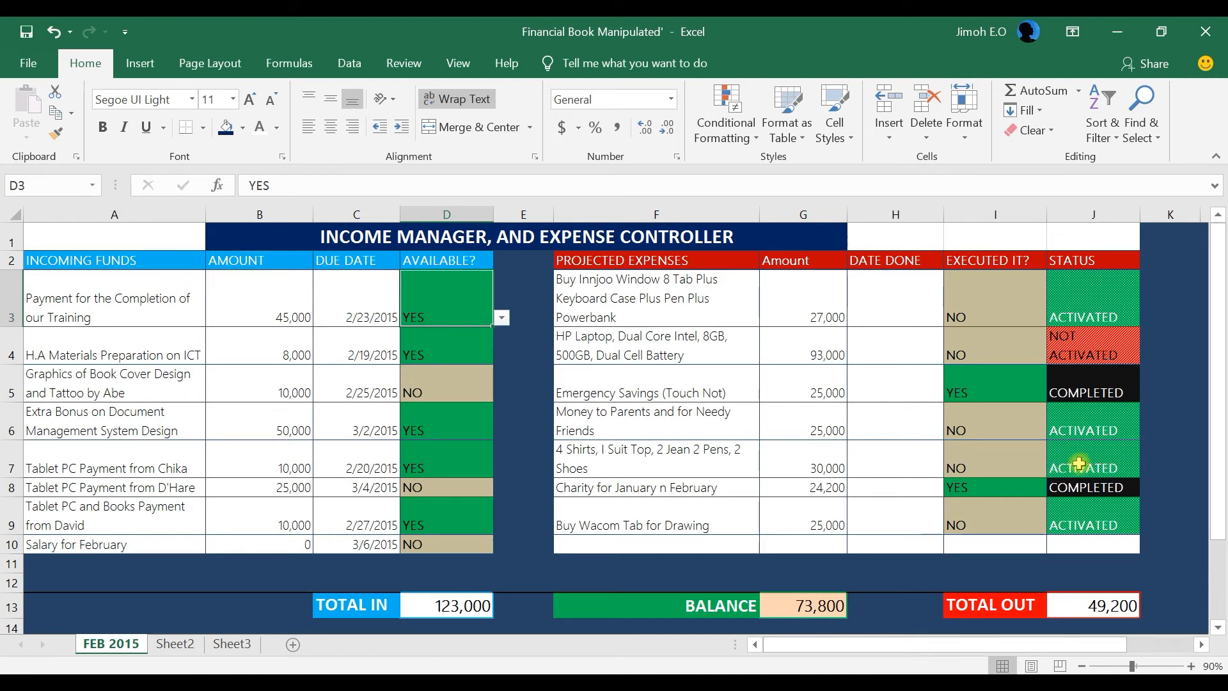
# - Mark the shirts, suit top, jeans and shoes expense as executed by setting cell I7 to YES
pyautogui.click(1012, 462)
pyautogui.click(1054, 469)
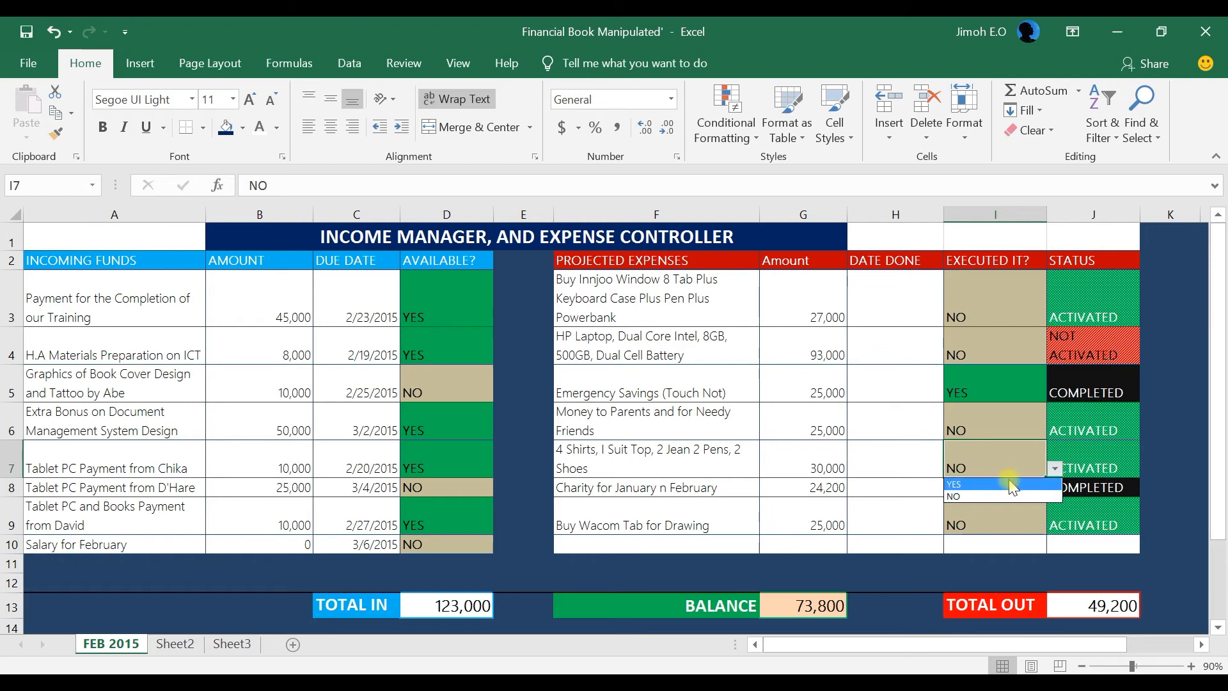
pyautogui.click(1010, 485)
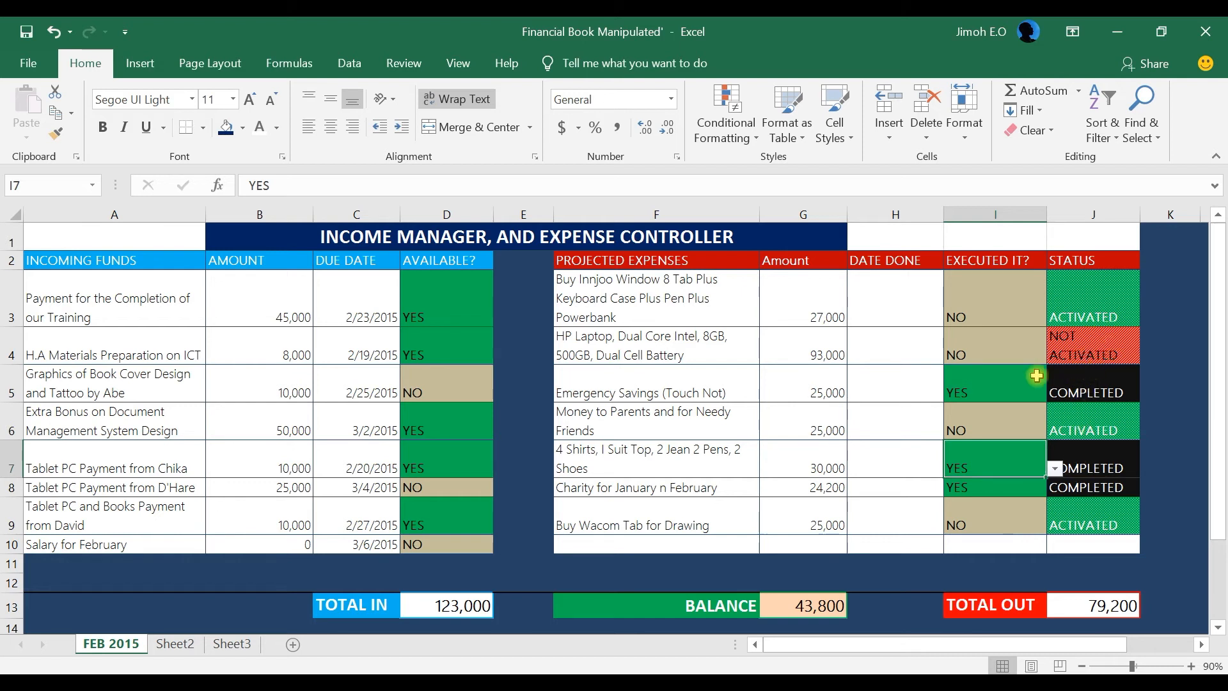
pyautogui.click(461, 384)
pyautogui.click(453, 485)
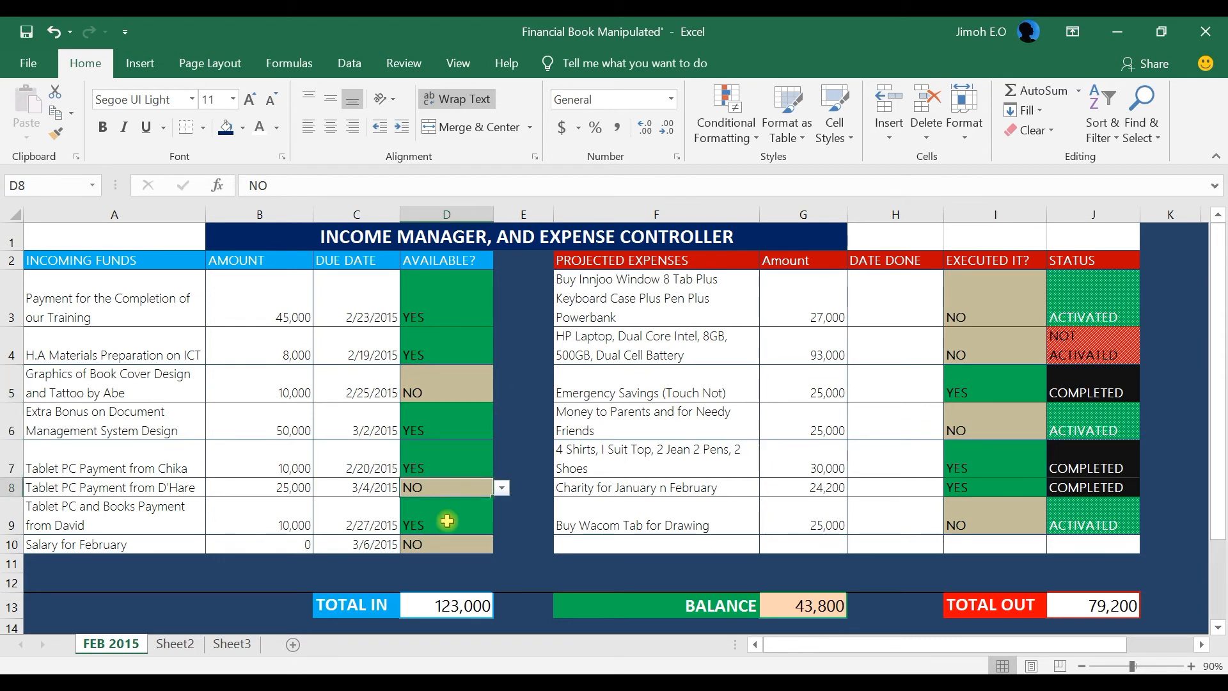
pyautogui.click(447, 548)
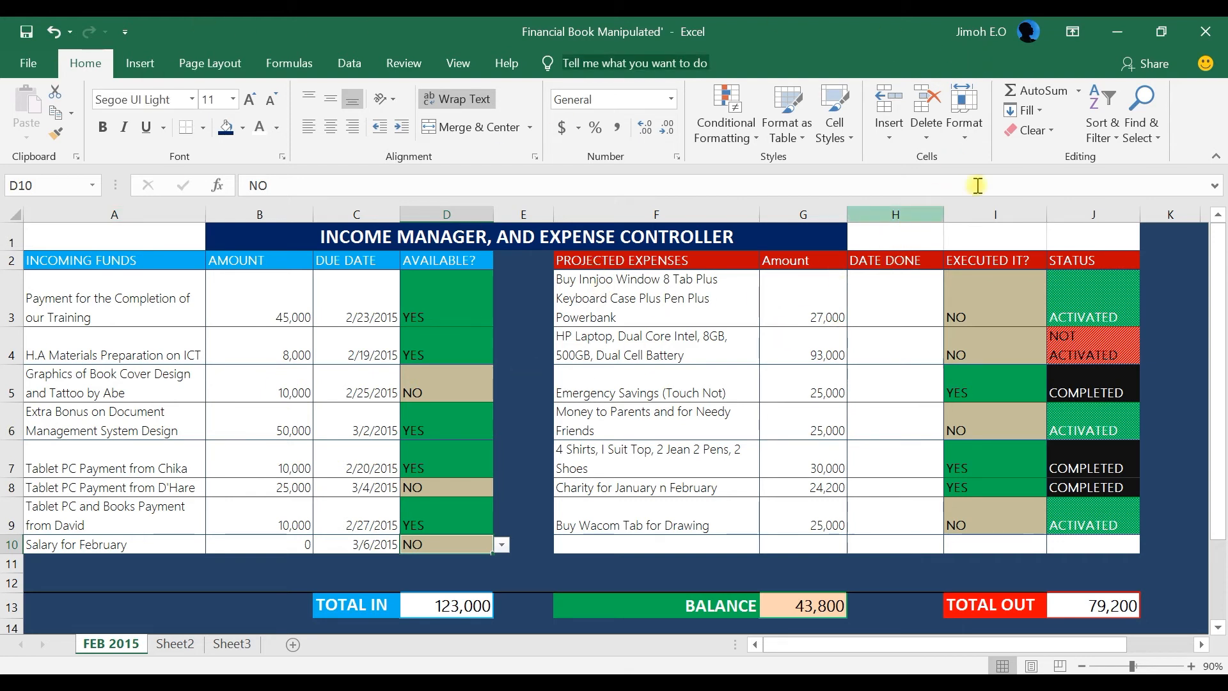
# - Close the Financial Book Manipulated' workbook without saving its changes
pyautogui.click(1203, 44)
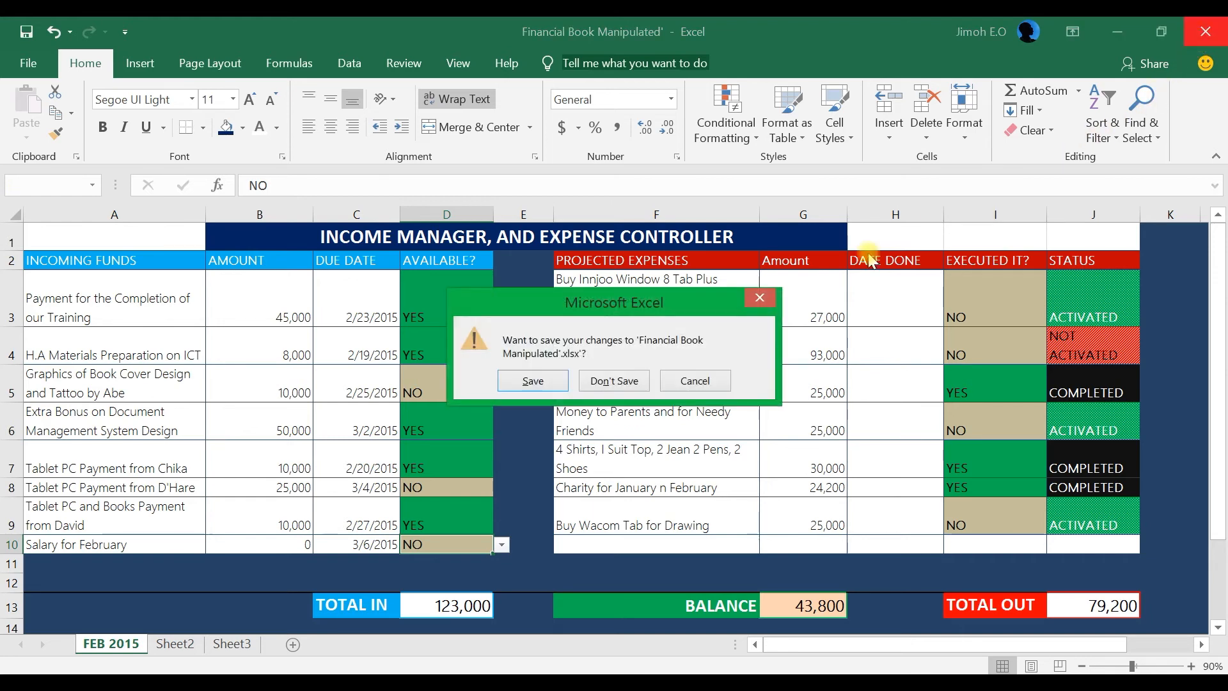
pyautogui.click(611, 382)
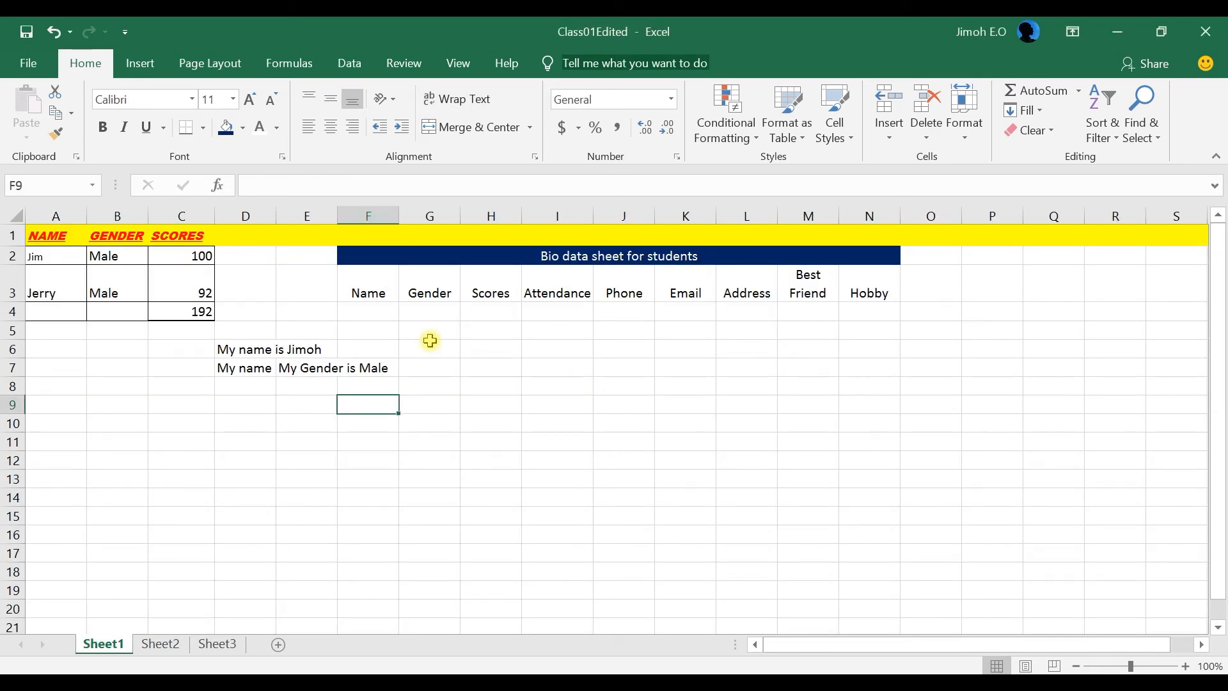
# - Create a new workbook from the Personal Monthly Budget template and look over its budget sheet
pyautogui.click(488, 328)
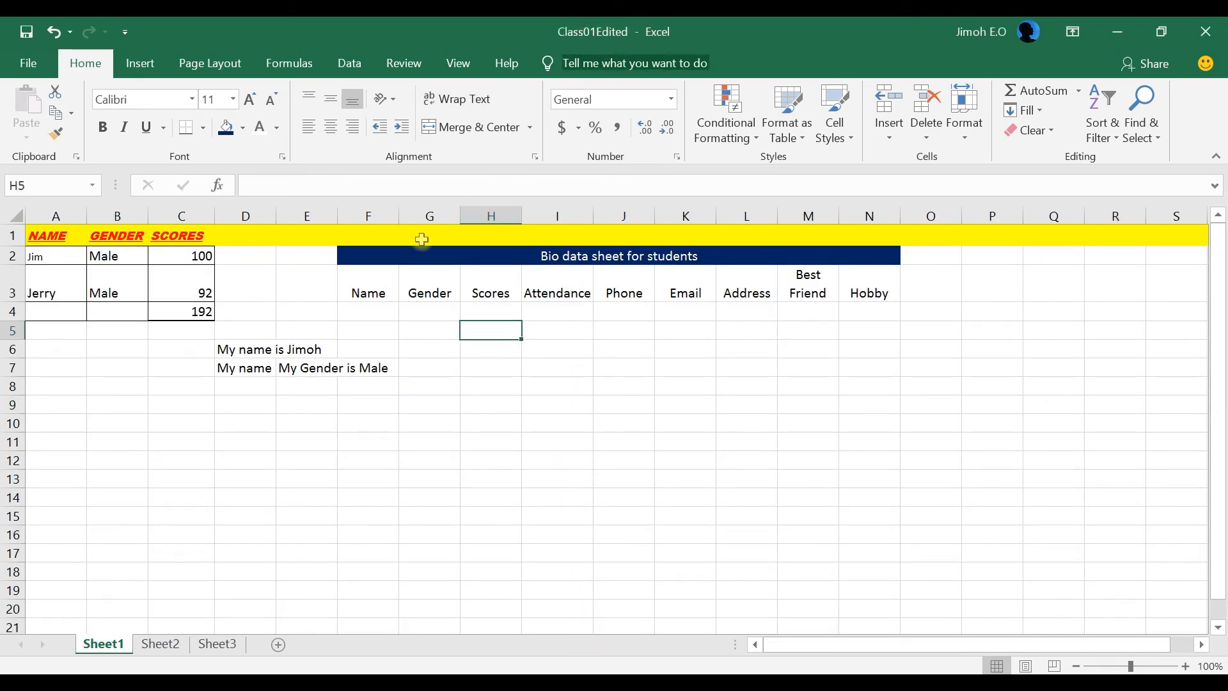
pyautogui.click(28, 64)
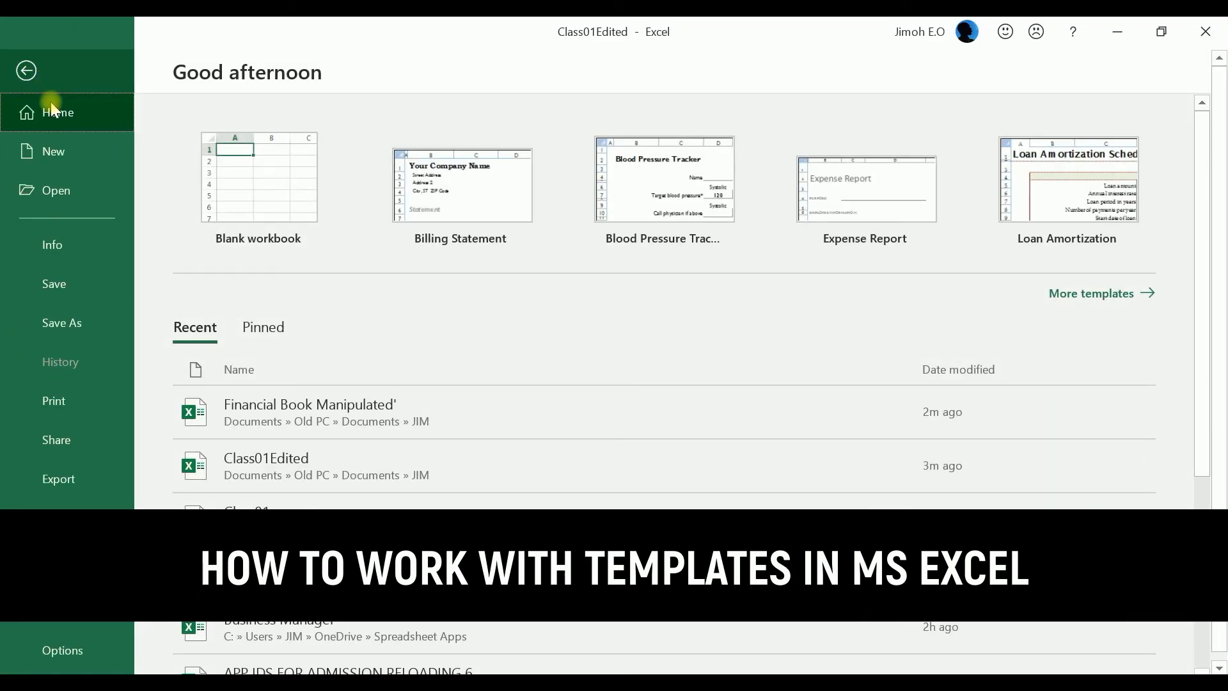
pyautogui.click(61, 159)
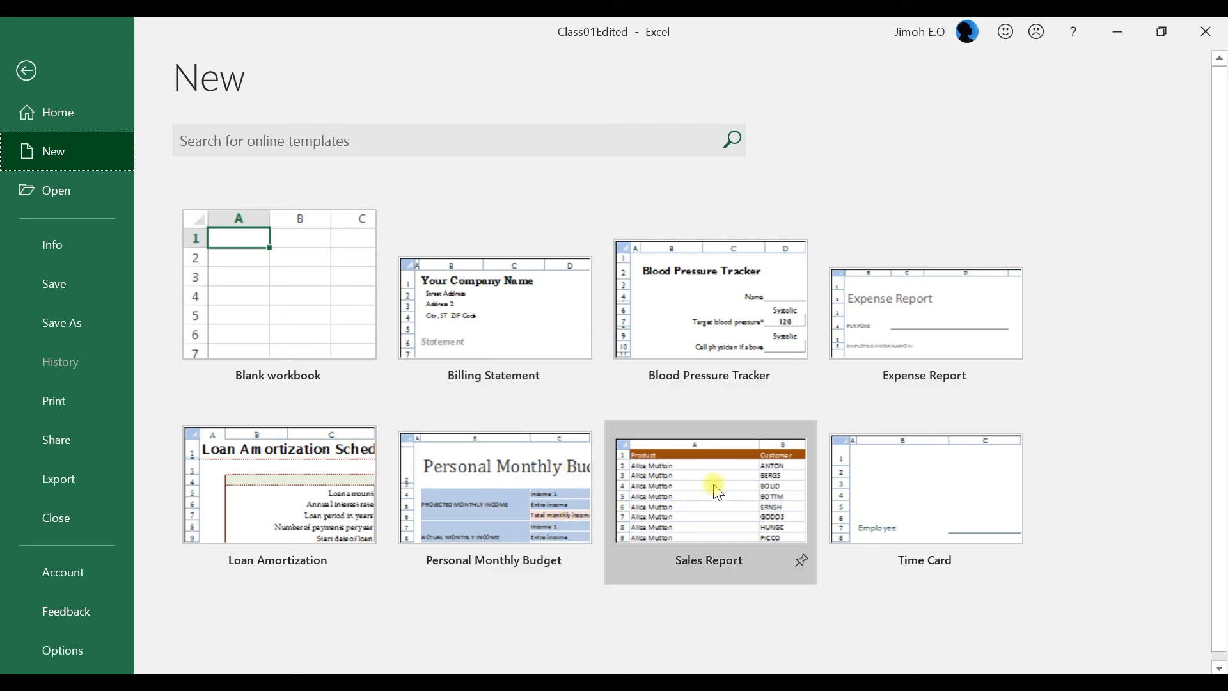
pyautogui.doubleClick(544, 498)
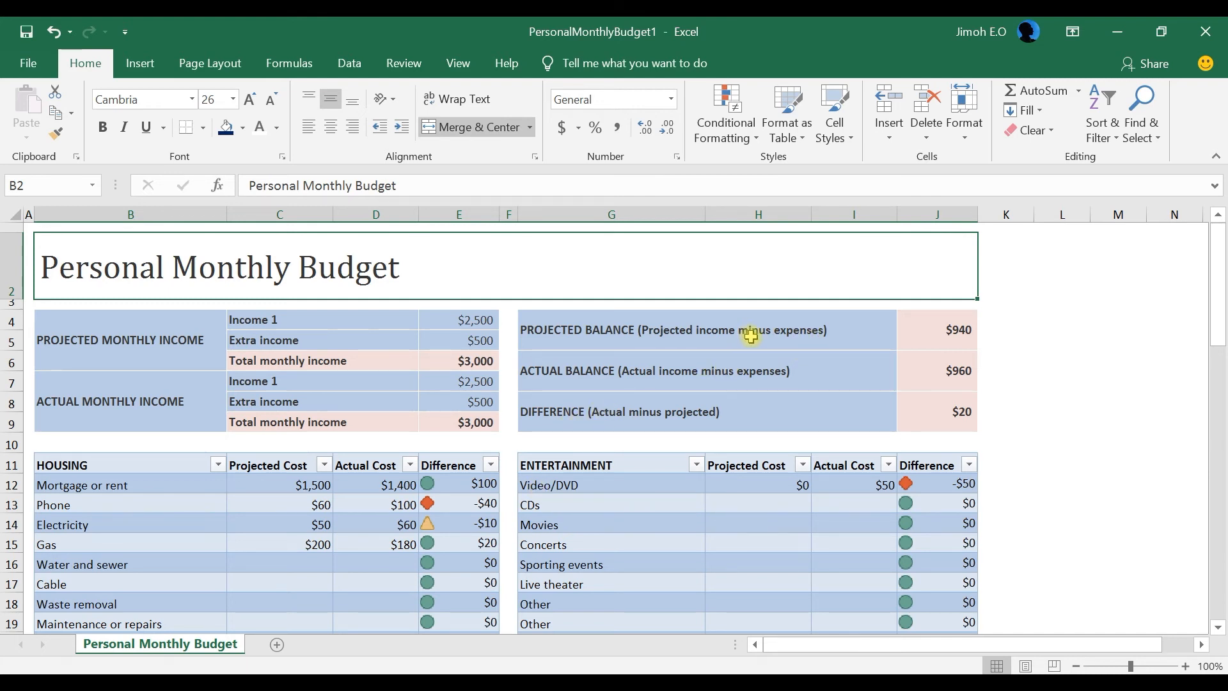
pyautogui.moveTo(1220, 298)
pyautogui.mouseDown()
pyautogui.moveTo(1215, 589)
pyautogui.moveTo(1217, 294)
pyautogui.mouseUp()
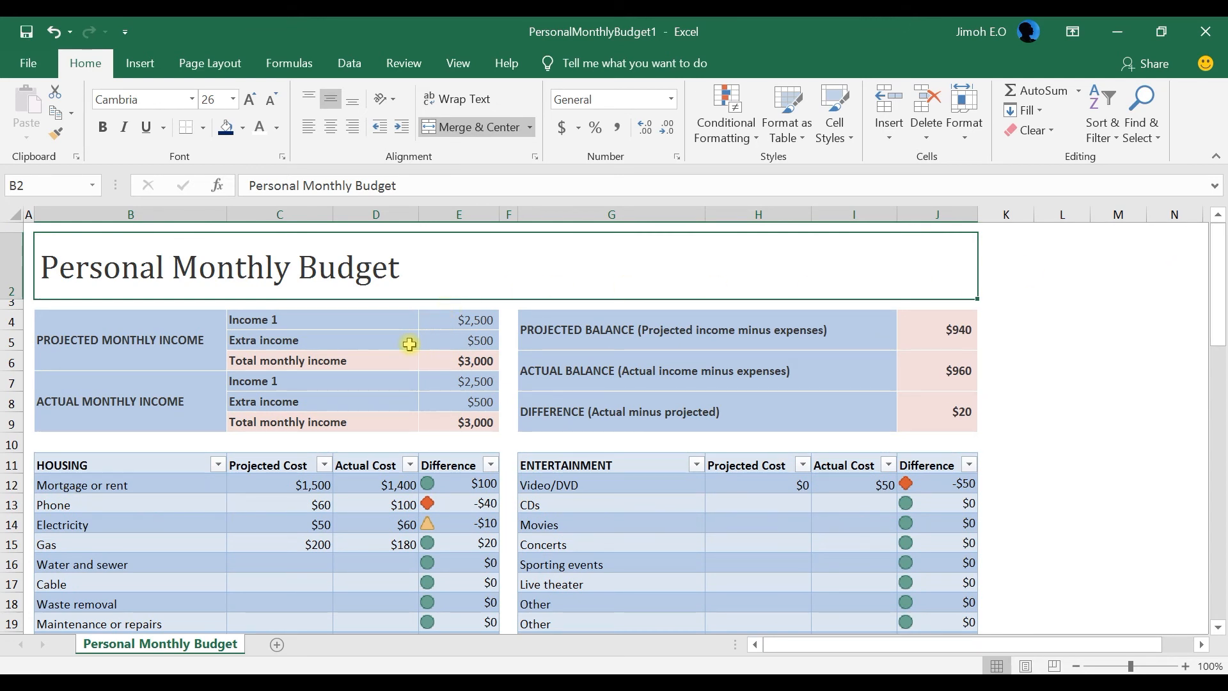
# - Create a new workbook from the Blood Pressure Tracker template and look over its blood pressure data sheet
pyautogui.click(43, 66)
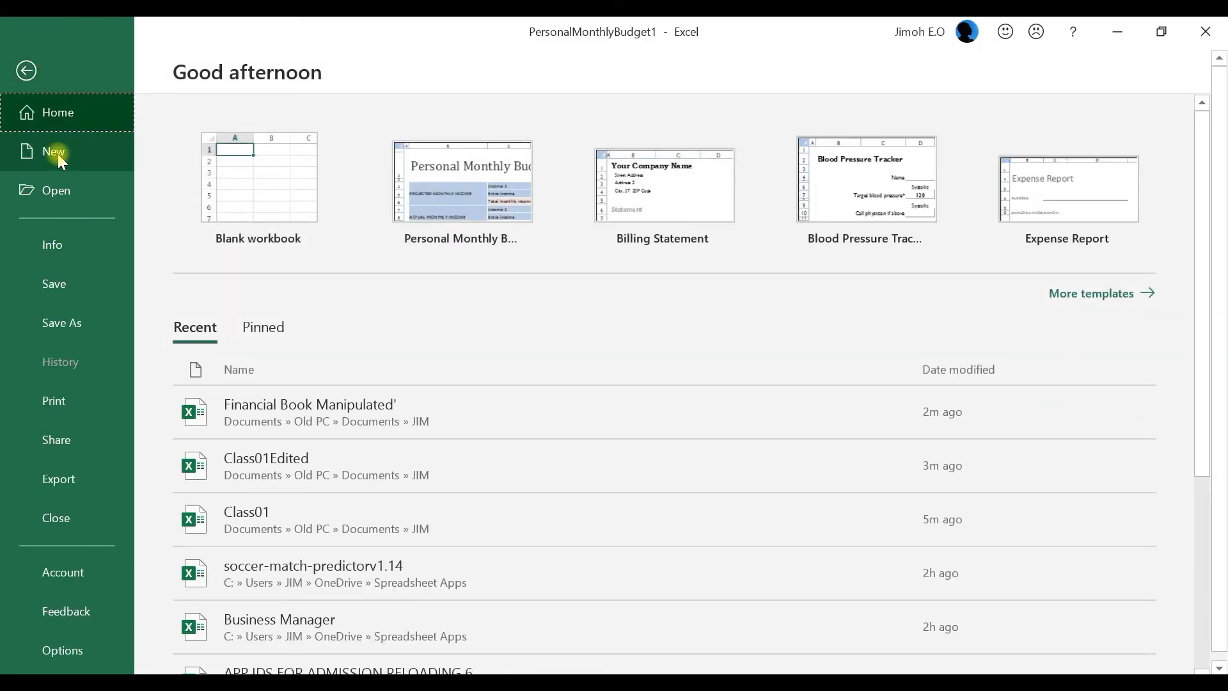
pyautogui.click(56, 152)
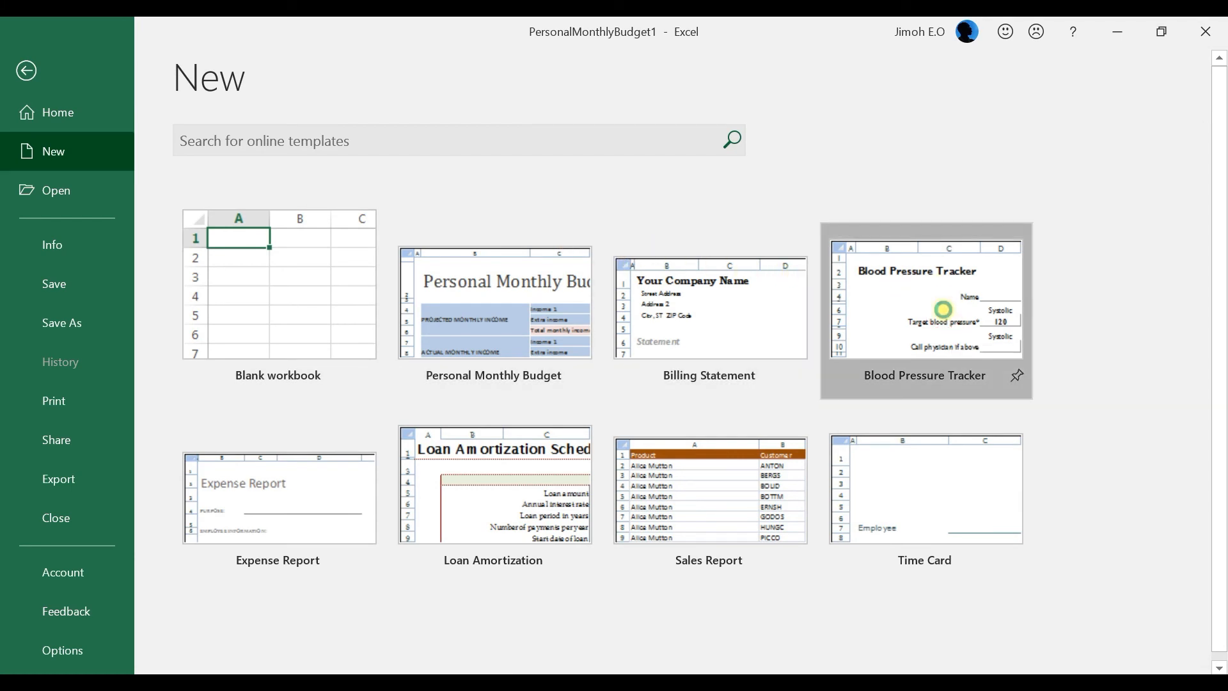
pyautogui.doubleClick(863, 331)
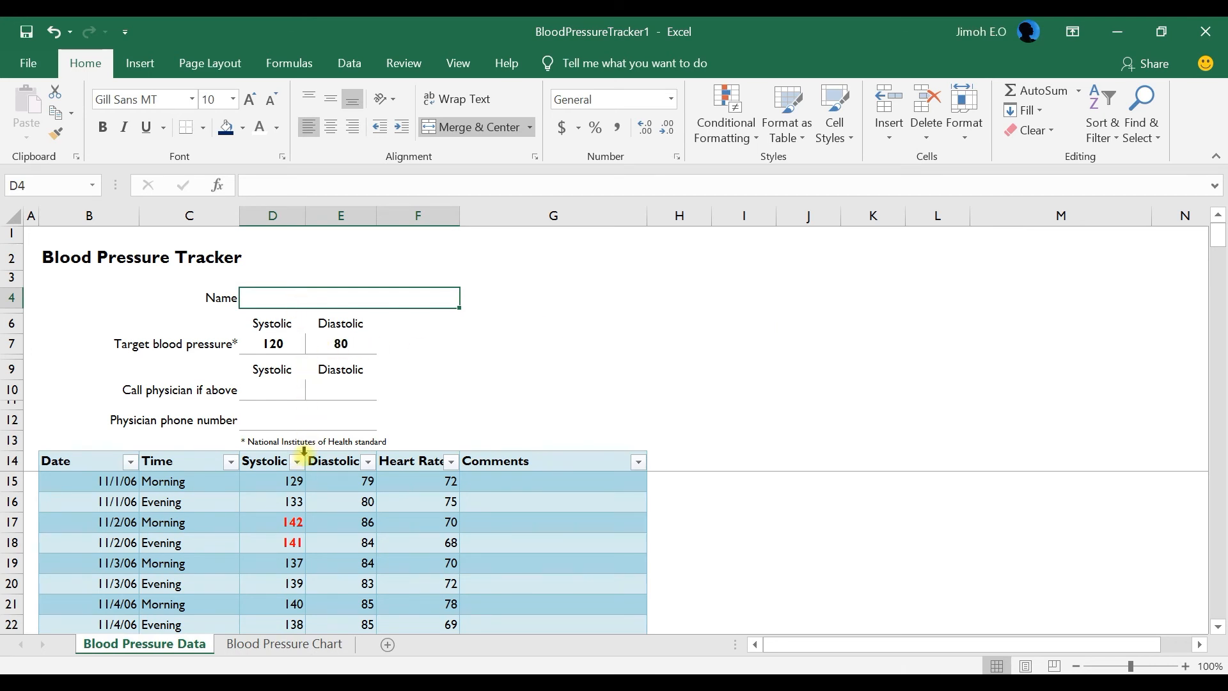
pyautogui.scroll(-2, 502, 391)
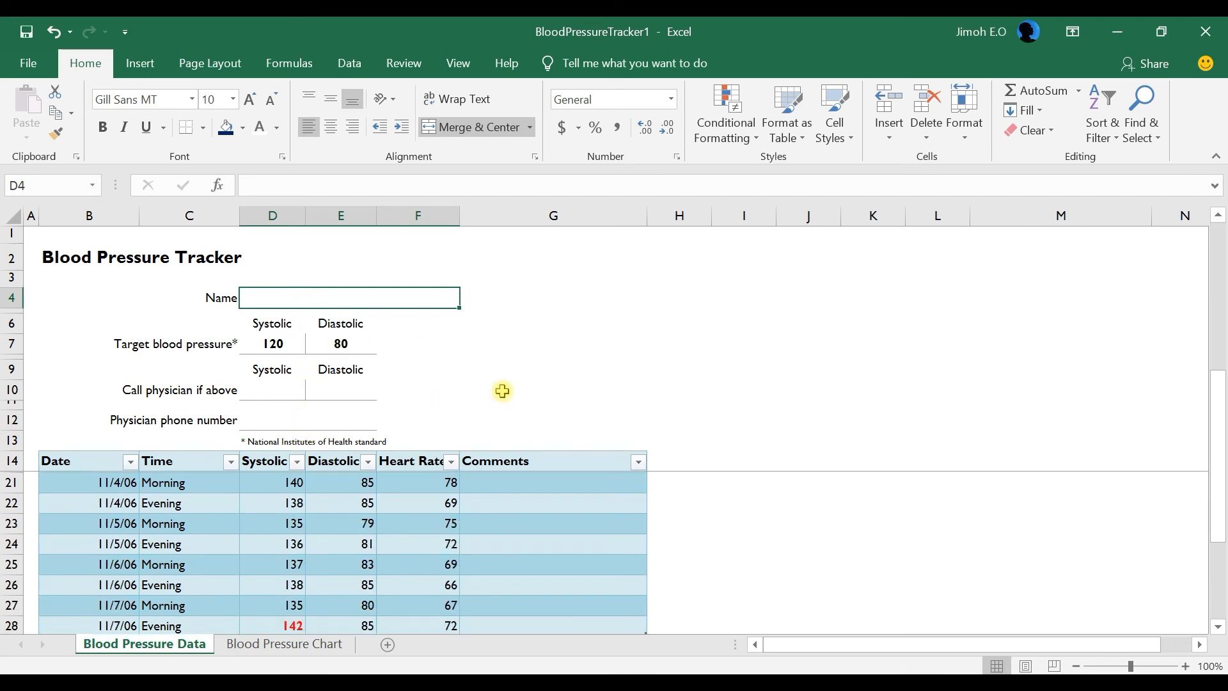
pyautogui.scroll(2, 502, 391)
pyautogui.click(386, 502)
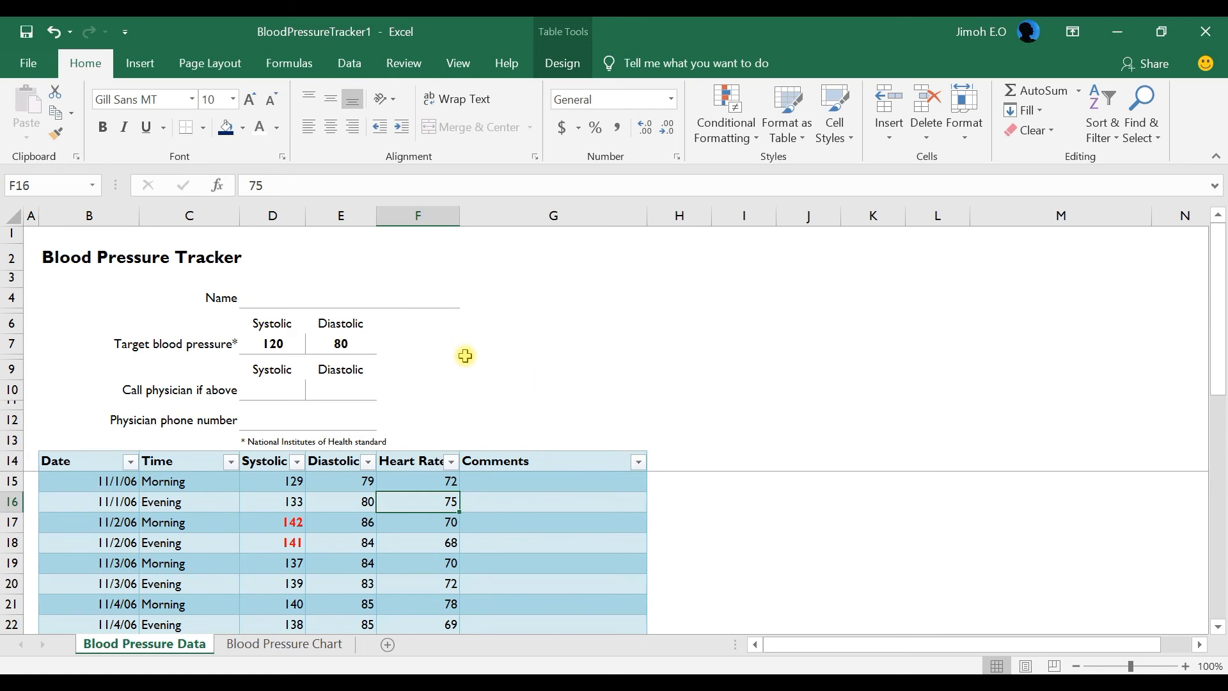
# - Switch back to the Class01Edited workbook and select cell I9 on Sheet1
pyautogui.click(32, 64)
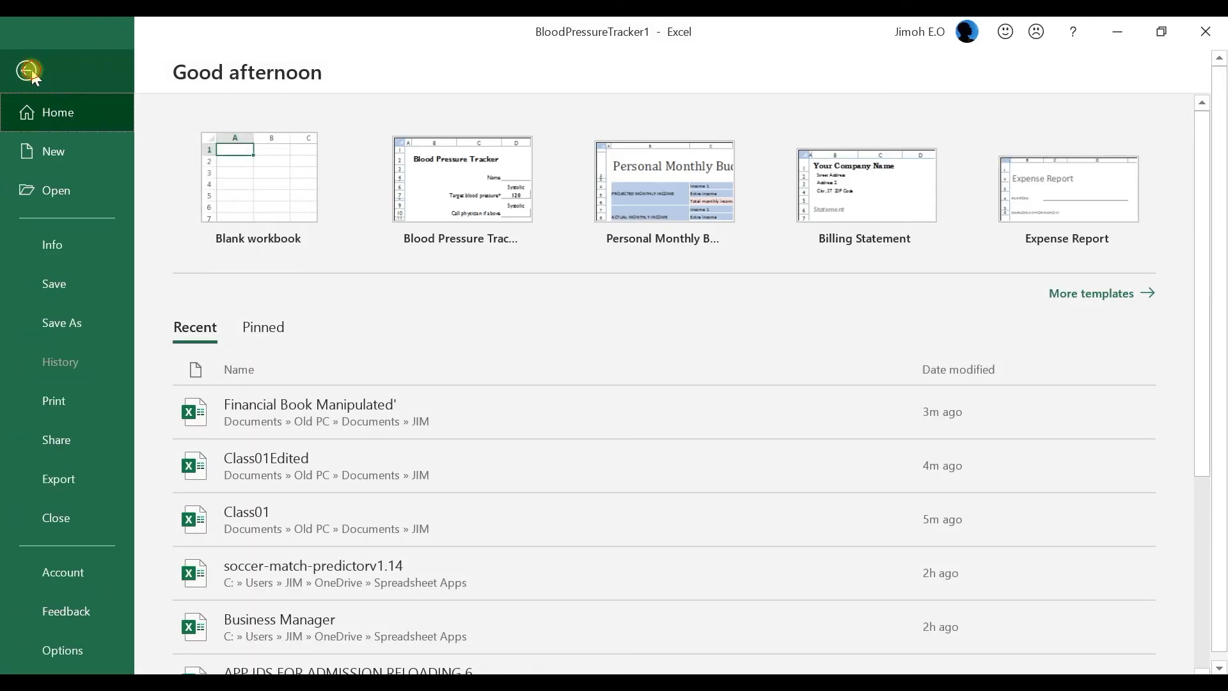
pyautogui.click(27, 70)
pyautogui.moveTo(592, 683)
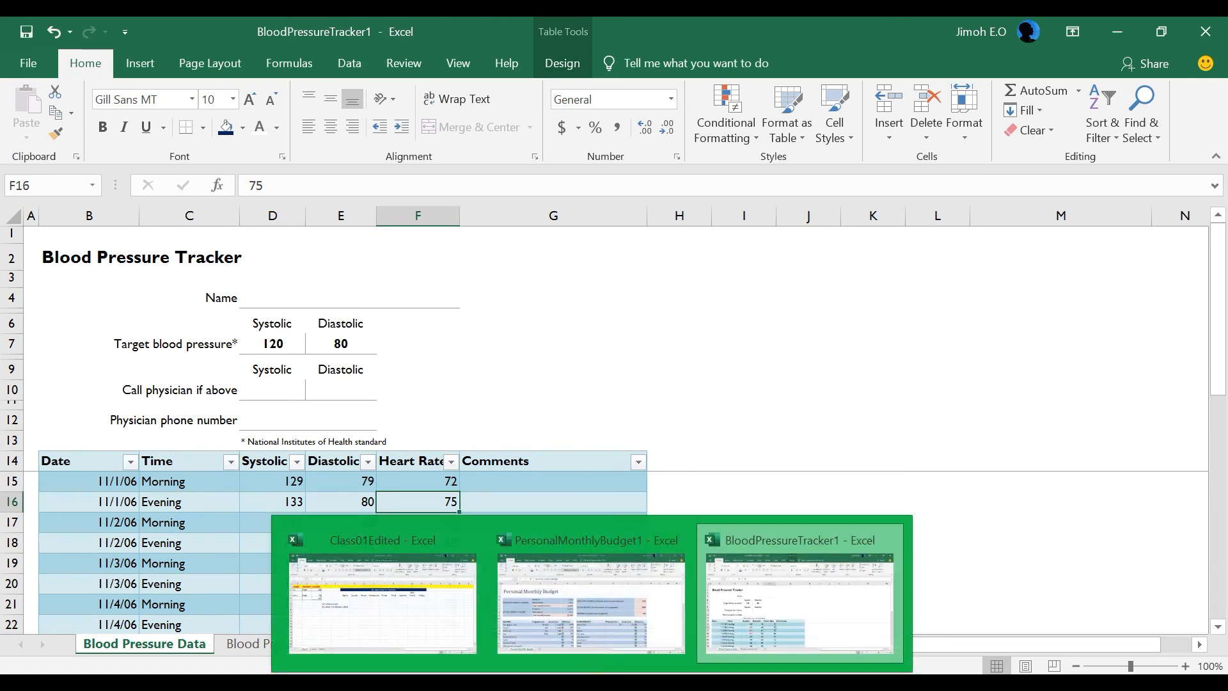
pyautogui.click(422, 598)
pyautogui.click(530, 397)
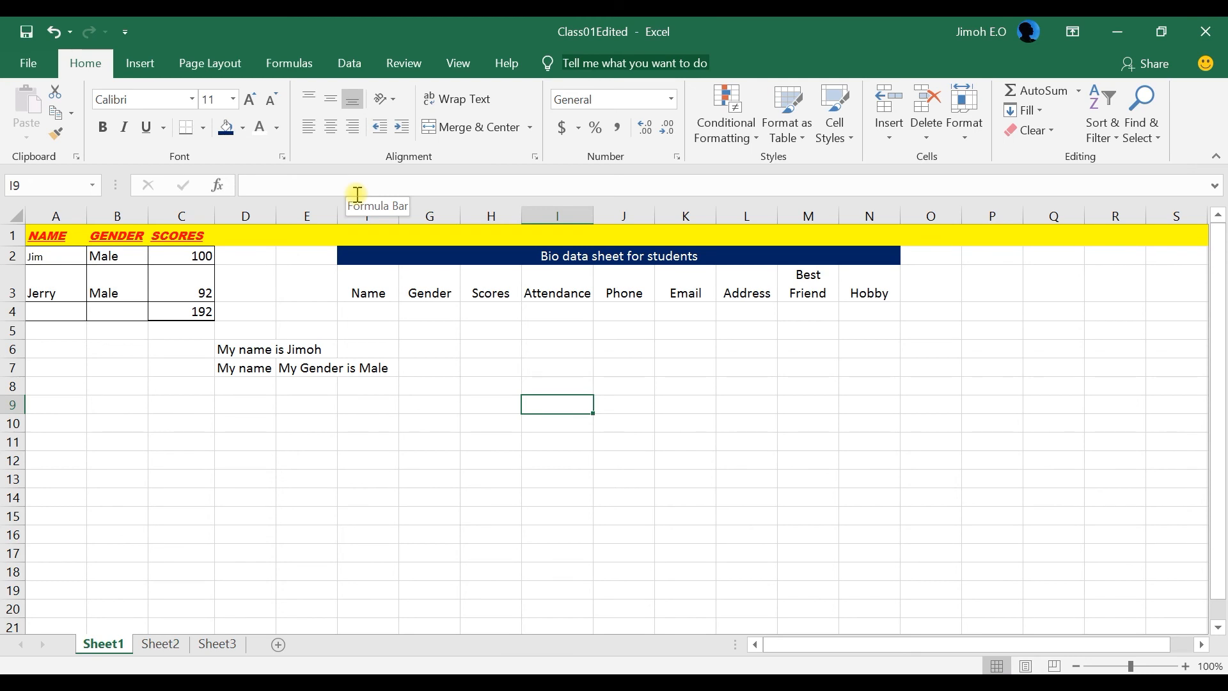
# - Examine where Excel's help options are found in Class01Edited and in the older version's Book2, and return to the Home commands of Class01Edited
pyautogui.click(507, 71)
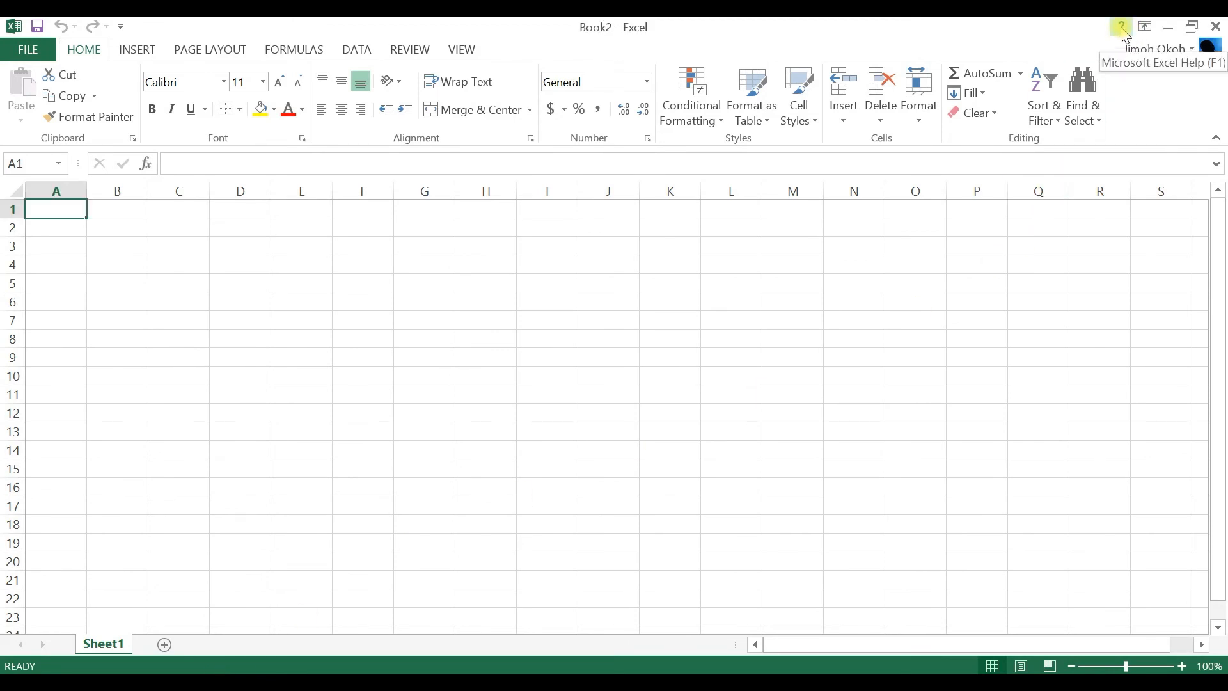
pyautogui.moveTo(586, 673)
pyautogui.click(411, 620)
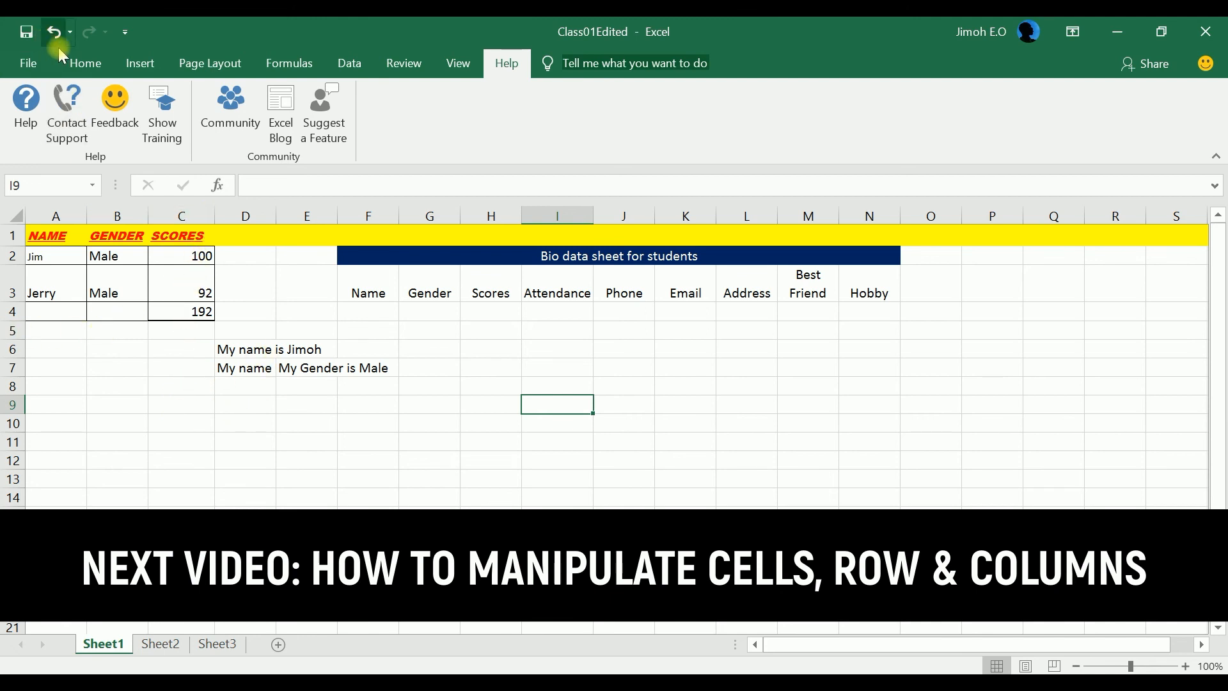
pyautogui.click(81, 62)
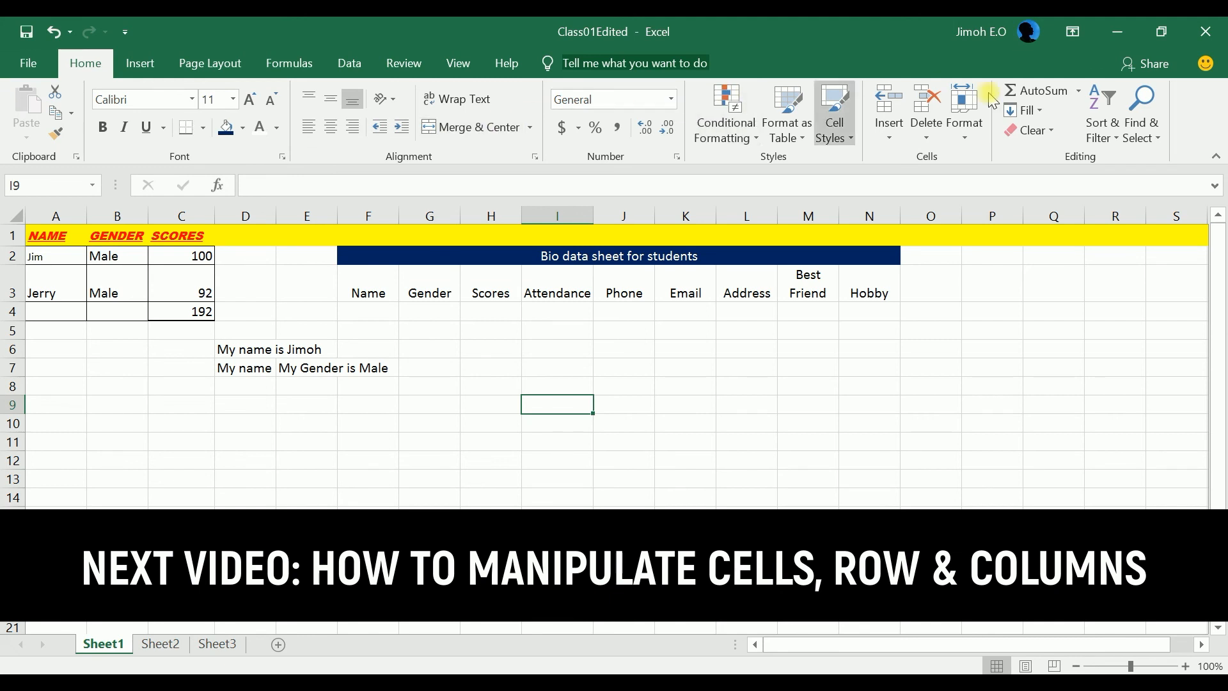